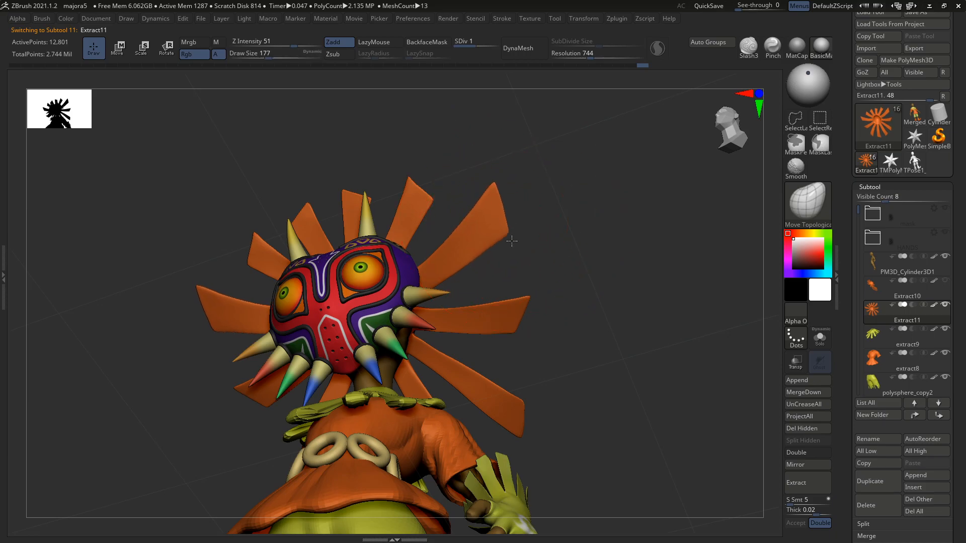
# Reshape the tips of the upper and side blades of the orange head piece with the Move Topological brush
pyautogui.press('s')
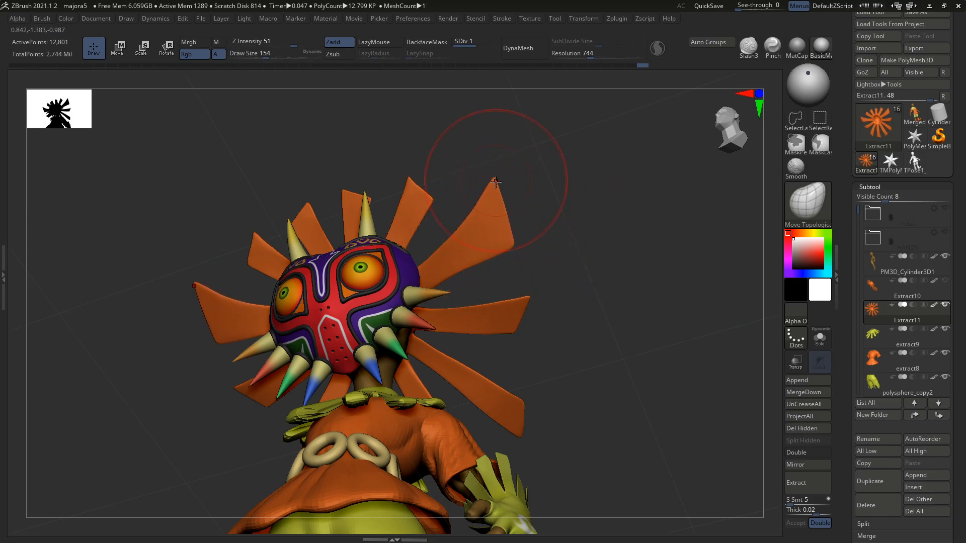
pyautogui.moveTo(433, 201); pyautogui.dragTo(403, 162)
pyautogui.moveTo(365, 176)
pyautogui.mouseDown()
pyautogui.moveTo(386, 183)
pyautogui.moveTo(376, 202)
pyautogui.moveTo(329, 167)
pyautogui.mouseUp()
pyautogui.press('s')
pyautogui.click(372, 202)
pyautogui.moveTo(528, 291); pyautogui.dragTo(485, 339)
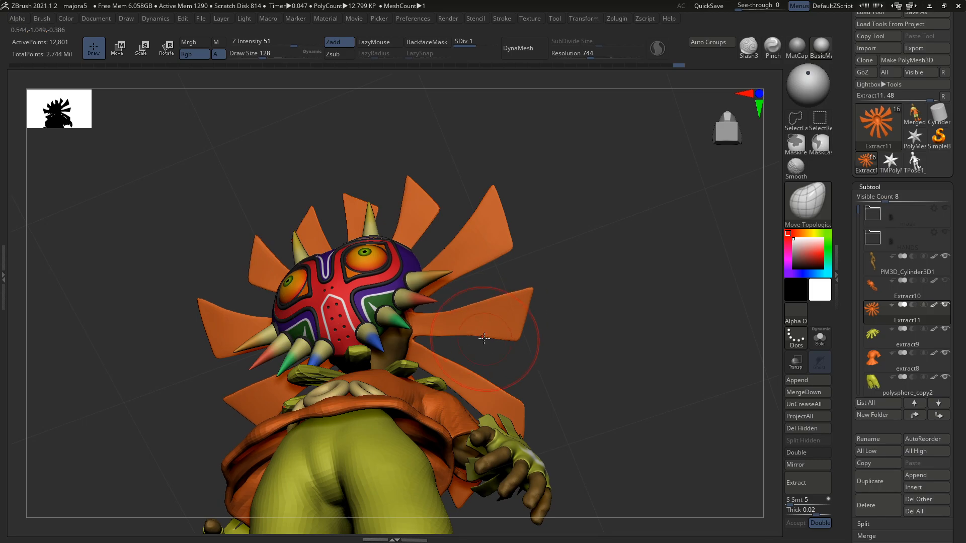
# Refine the outlines of the head piece's lower blades with Move Topological, isolating the piece to reach them
pyautogui.press('[')
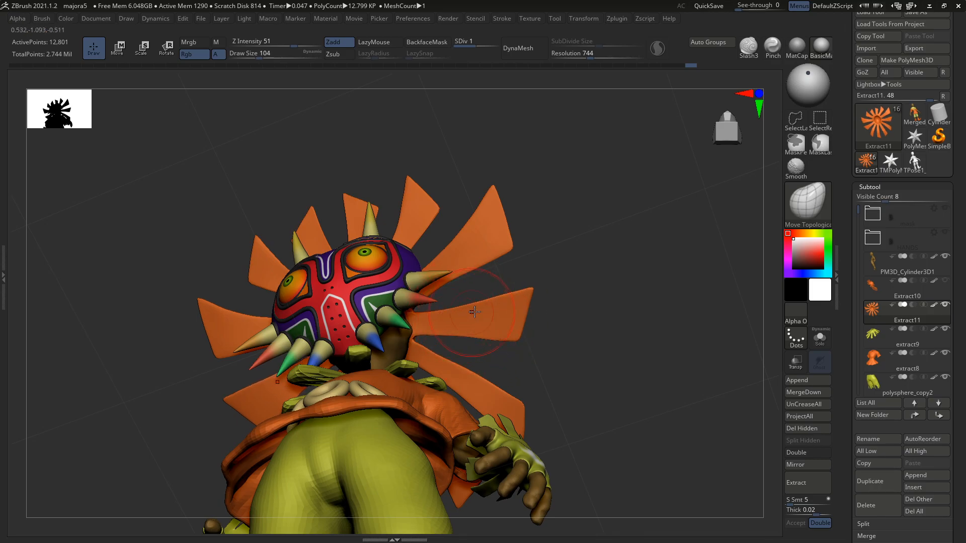
pyautogui.keyDown('alt'); pyautogui.moveTo(523, 351); pyautogui.dragTo(514, 311); pyautogui.keyUp('alt')
pyautogui.moveTo(514, 310)
pyautogui.mouseDown()
pyautogui.moveTo(519, 363)
pyautogui.moveTo(500, 431)
pyautogui.moveTo(523, 353)
pyautogui.mouseUp()
pyautogui.hotkey('alt', 's')
pyautogui.press(']')
pyautogui.press(']')
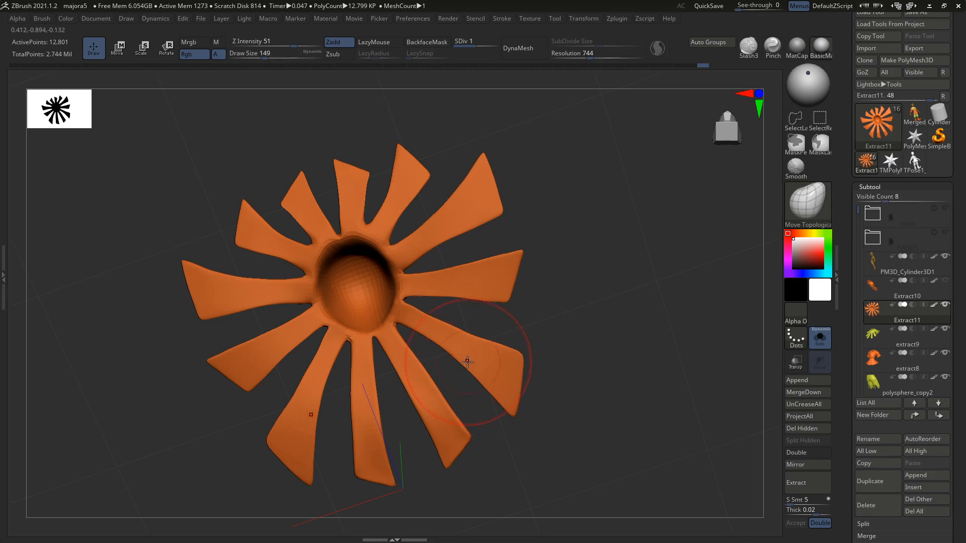
pyautogui.press('[')
pyautogui.keyDown('alt'); pyautogui.moveTo(471, 420); pyautogui.dragTo(496, 395); pyautogui.keyUp('alt')
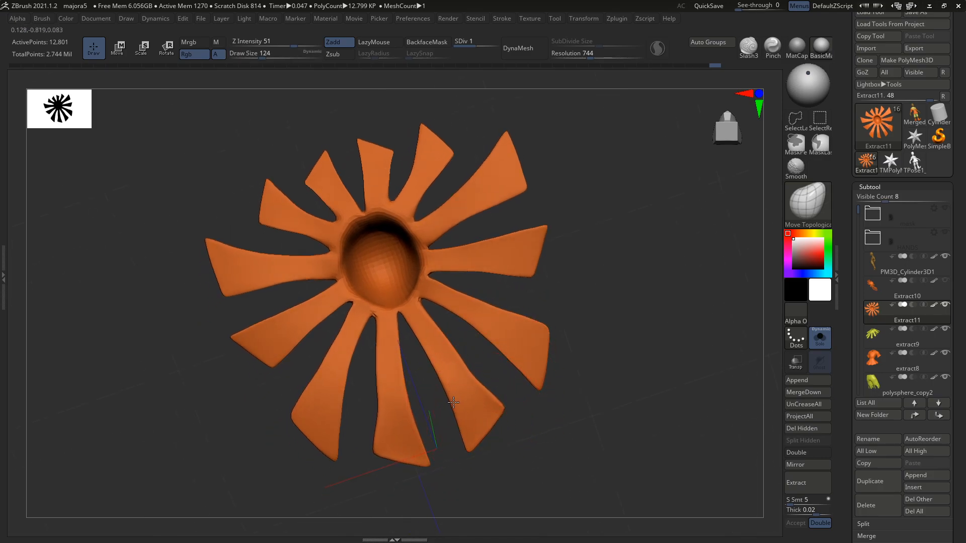
pyautogui.moveTo(501, 402); pyautogui.dragTo(563, 321)
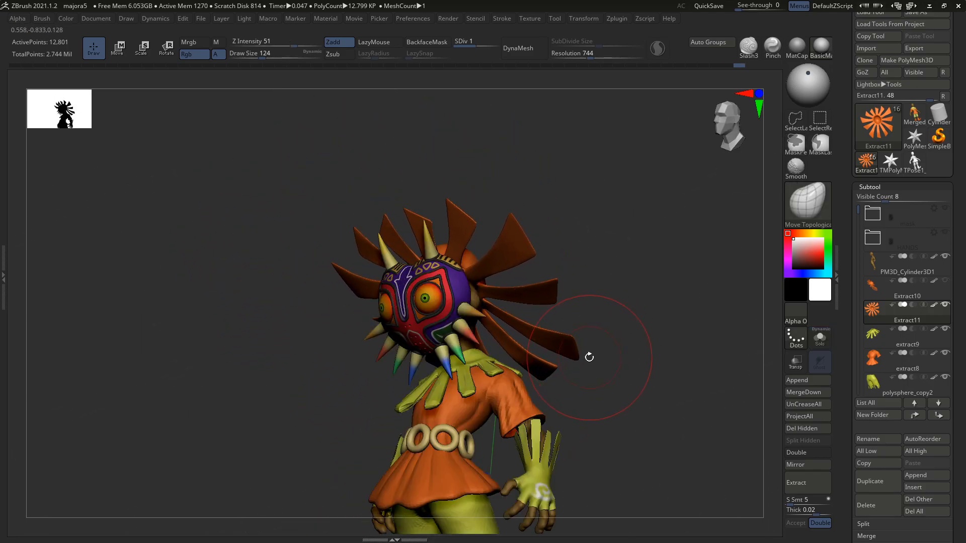
# Make the glove subtool Extract18_02 the active subtool for editing
pyautogui.moveTo(587, 355)
pyautogui.mouseDown()
pyautogui.moveTo(564, 345)
pyautogui.moveTo(548, 303)
pyautogui.moveTo(559, 317)
pyautogui.moveTo(514, 397)
pyautogui.moveTo(541, 312)
pyautogui.moveTo(513, 318)
pyautogui.moveTo(513, 219)
pyautogui.mouseUp()
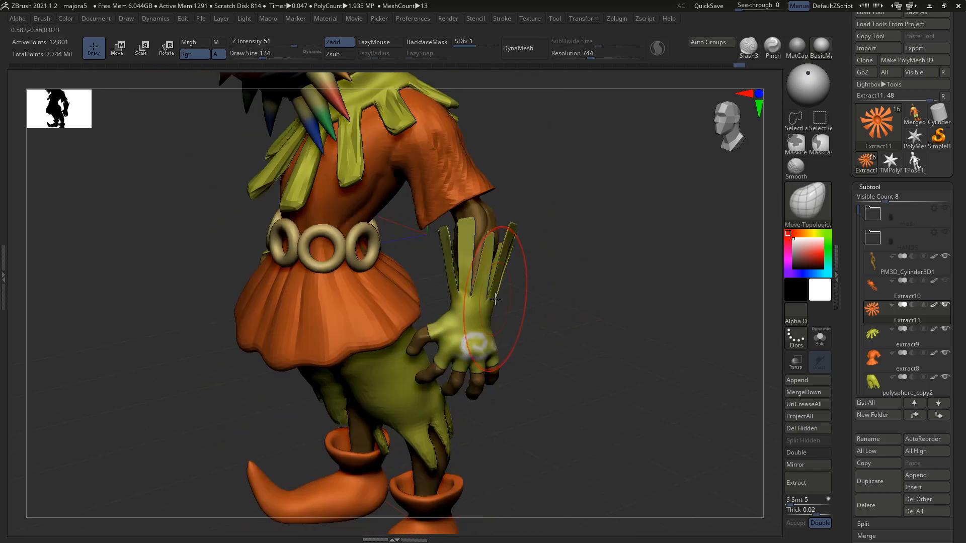
pyautogui.hotkey('alt', 's')
pyautogui.hotkey('alt', 's')
pyautogui.keyDown('alt'); pyautogui.click(487, 321); pyautogui.keyUp('alt')
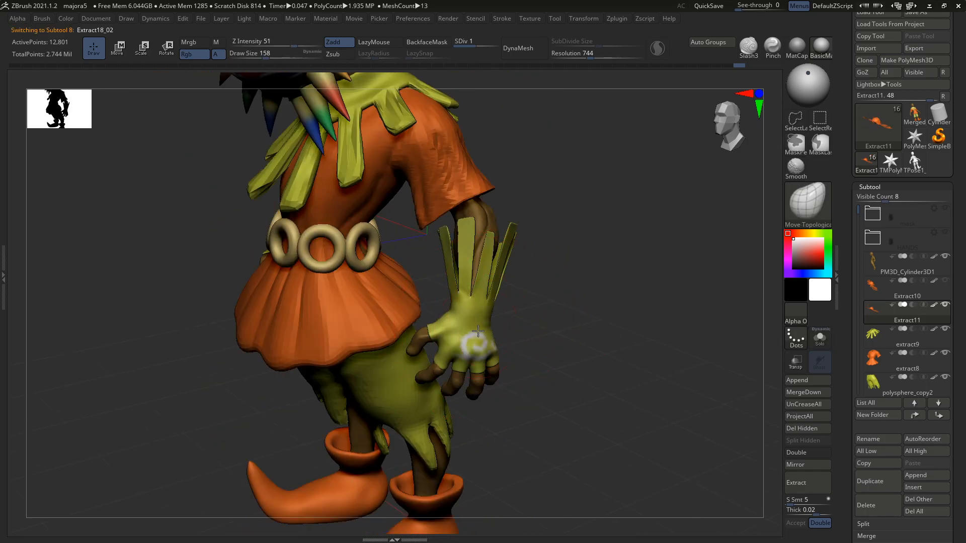
pyautogui.press('s')
pyautogui.hotkey('alt', 's')
pyautogui.moveTo(494, 249); pyautogui.dragTo(473, 255, button='right')
pyautogui.press('s')
pyautogui.click(470, 255)
pyautogui.hotkey('alt', 's')
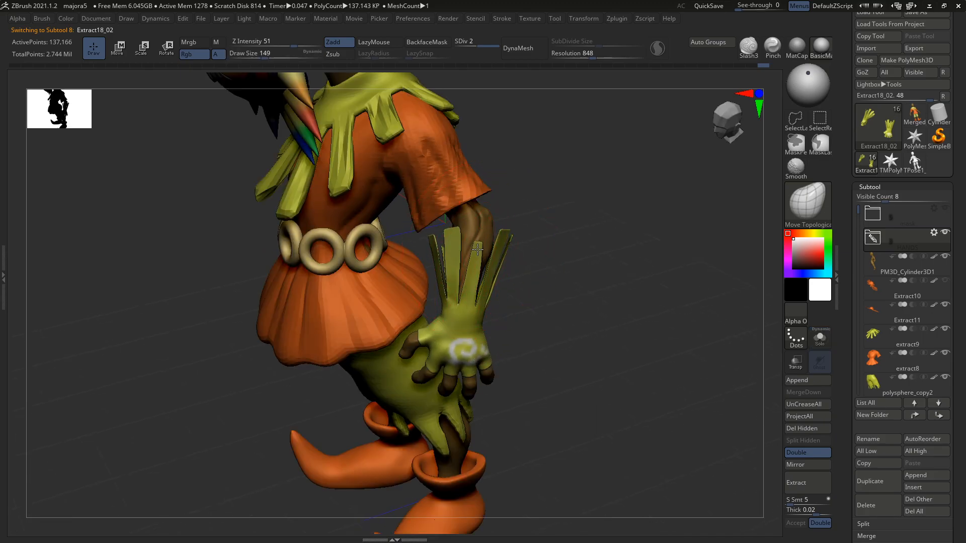
pyautogui.hotkey('ctrl', 'z')
# Switch to the Move brush and nudge the short cuff strip above the back of the glove
pyautogui.press('b')
pyautogui.press('m')
pyautogui.press('v')
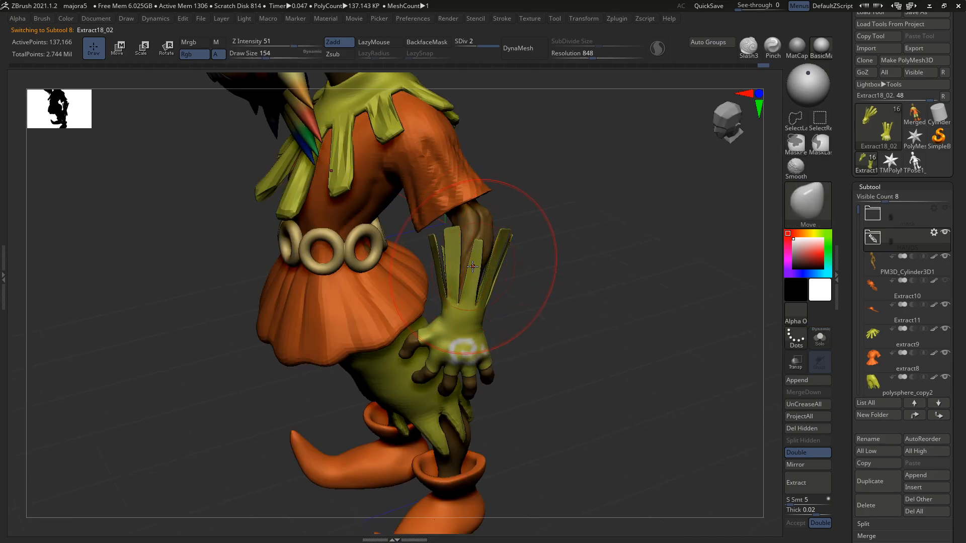
pyautogui.hotkey('ctrl', 'z')
pyautogui.moveTo(473, 259); pyautogui.dragTo(480, 243)
pyautogui.press('s')
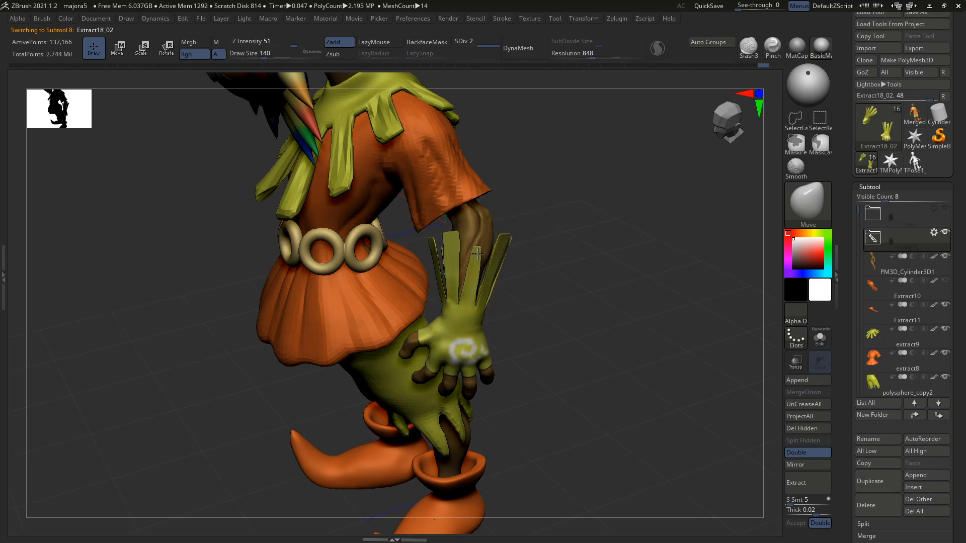
# Bend the glove's outer cuff strips around the forearm from several sides with a large Move brush
pyautogui.moveTo(480, 260); pyautogui.dragTo(532, 251, button='right')
pyautogui.press('s')
pyautogui.moveTo(532, 250); pyautogui.dragTo(528, 261)
pyautogui.moveTo(547, 264); pyautogui.dragTo(486, 244, button='right')
pyautogui.moveTo(483, 250); pyautogui.dragTo(486, 252)
pyautogui.moveTo(486, 251); pyautogui.dragTo(511, 253, button='right')
pyautogui.press('s')
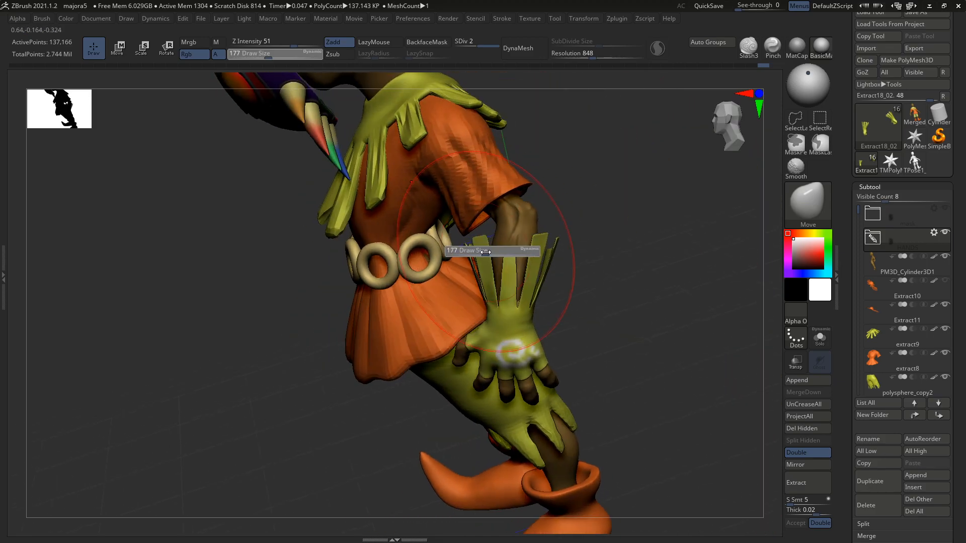
pyautogui.moveTo(511, 253); pyautogui.dragTo(505, 252)
pyautogui.moveTo(481, 245); pyautogui.dragTo(475, 245)
pyautogui.moveTo(558, 270)
pyautogui.mouseDown(button='right')
pyautogui.moveTo(509, 265)
pyautogui.moveTo(575, 268)
pyautogui.mouseUp(button='right')
pyautogui.moveTo(575, 265); pyautogui.dragTo(582, 267)
# Adjust the tips and spread of individual outer cuff strips with the Move brush, varying its size
pyautogui.moveTo(581, 267); pyautogui.dragTo(571, 271, button='right')
pyautogui.press('s')
pyautogui.moveTo(568, 273); pyautogui.dragTo(584, 274)
pyautogui.press('s')
pyautogui.moveTo(581, 274); pyautogui.dragTo(593, 269, button='right')
pyautogui.press('s')
pyautogui.moveTo(584, 268); pyautogui.dragTo(582, 268)
pyautogui.moveTo(587, 265); pyautogui.dragTo(589, 263)
pyautogui.moveTo(592, 253); pyautogui.dragTo(576, 269, button='right')
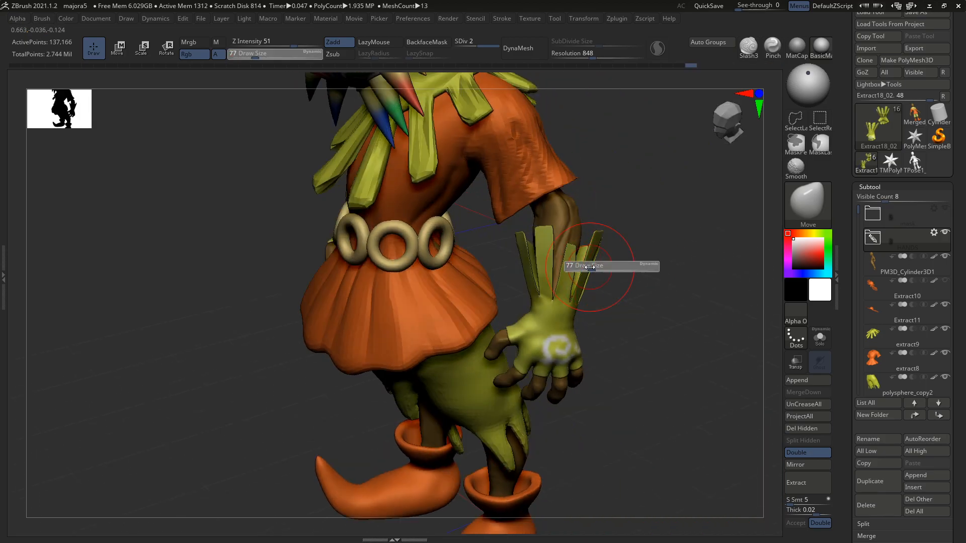
pyautogui.press(']')
pyautogui.moveTo(608, 234); pyautogui.dragTo(602, 235, button='right')
pyautogui.moveTo(593, 243); pyautogui.dragTo(598, 242)
# Enlarge the Move brush and reshape the cuff strips' overall silhouette towards the front of the figure
pyautogui.moveTo(586, 246)
pyautogui.mouseDown(button='right')
pyautogui.moveTo(613, 257)
pyautogui.moveTo(573, 245)
pyautogui.moveTo(621, 294)
pyautogui.mouseUp(button='right')
pyautogui.press(']')
pyautogui.press(']')
pyautogui.press(']')
pyautogui.press(']')
pyautogui.press(']')
pyautogui.press(']')
pyautogui.press(']')
pyautogui.press(']')
pyautogui.press(']')
pyautogui.moveTo(669, 269)
pyautogui.mouseDown(button='right')
pyautogui.moveTo(677, 321)
pyautogui.moveTo(564, 324)
pyautogui.moveTo(654, 323)
pyautogui.mouseUp(button='right')
pyautogui.moveTo(647, 332); pyautogui.dragTo(619, 320)
# Shift the cuff strips on the body-facing side of the glove with the Move brush at a draw size around 200
pyautogui.press('s')
pyautogui.moveTo(544, 239); pyautogui.dragTo(548, 240)
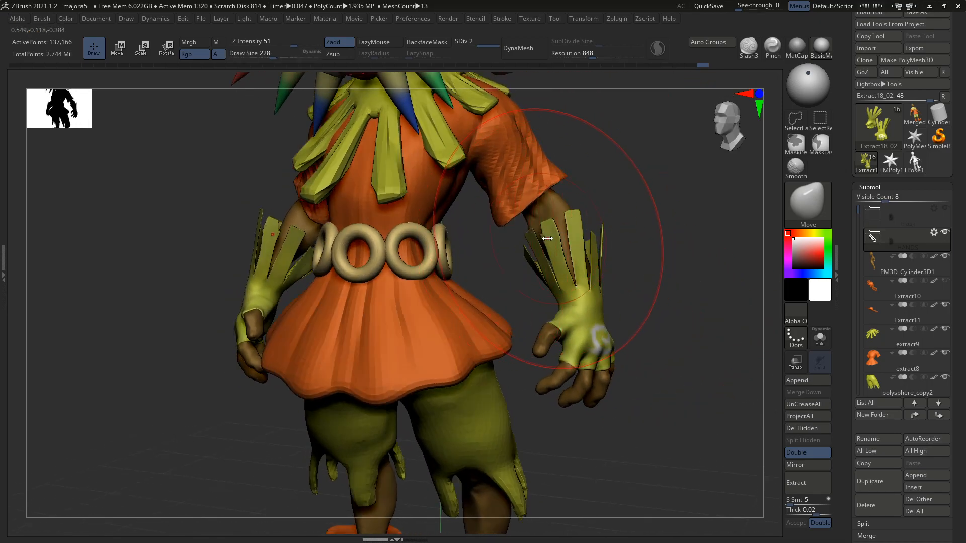
pyautogui.moveTo(629, 307); pyautogui.dragTo(654, 306)
pyautogui.press('s')
pyautogui.moveTo(544, 244); pyautogui.dragTo(546, 246)
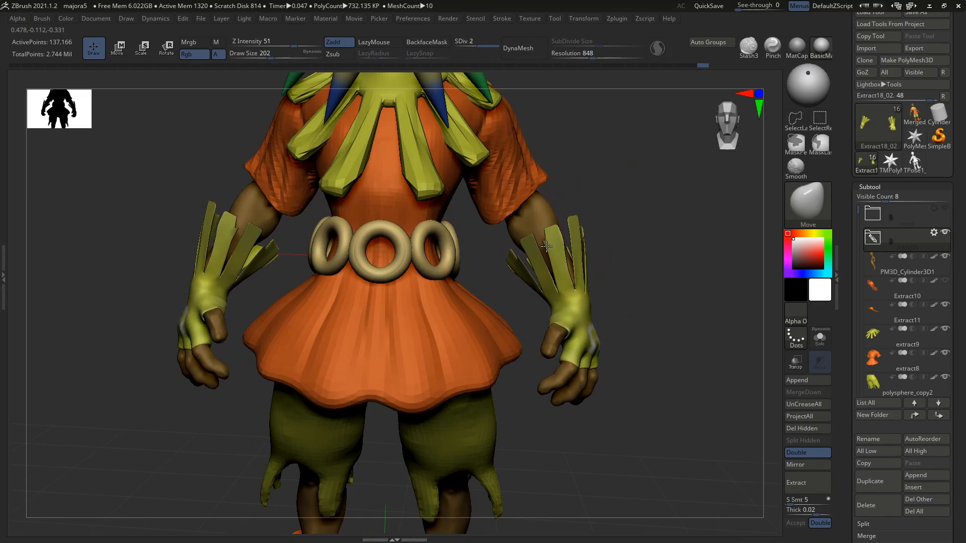
pyautogui.moveTo(621, 284)
pyautogui.mouseDown()
pyautogui.moveTo(606, 280)
pyautogui.moveTo(608, 220)
pyautogui.moveTo(587, 252)
pyautogui.moveTo(558, 239)
pyautogui.mouseUp()
pyautogui.press('s')
pyautogui.moveTo(608, 200)
pyautogui.mouseDown()
pyautogui.moveTo(573, 217)
pyautogui.moveTo(572, 195)
pyautogui.mouseUp()
# Lower the glove to subdivision level 1 and widen the broad cuff strip's tip with the Move Topological brush
pyautogui.hotkey('shift', 'd')
pyautogui.press('s')
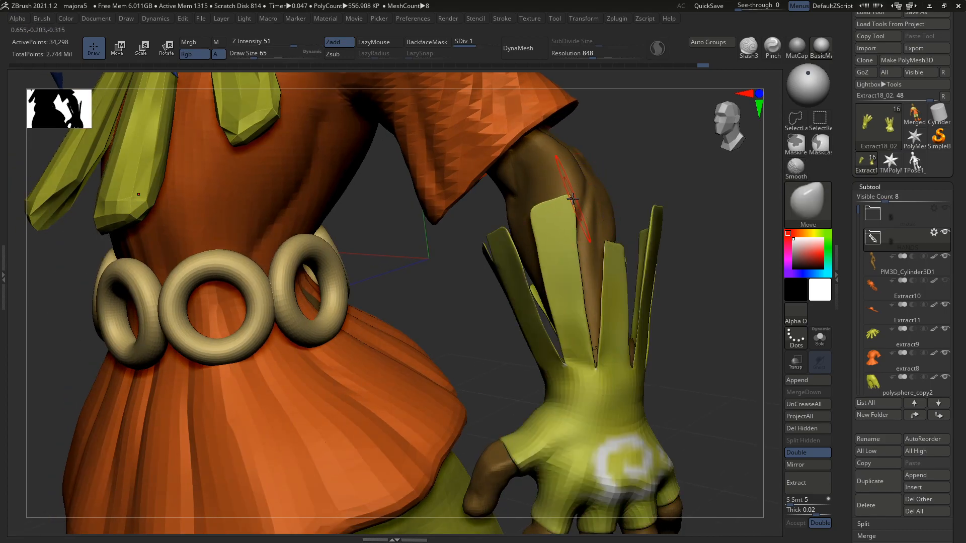
pyautogui.press('b')
pyautogui.press('m')
pyautogui.press('t')
pyautogui.press('s')
pyautogui.moveTo(568, 210)
pyautogui.mouseDown()
pyautogui.moveTo(573, 191)
pyautogui.moveTo(550, 210)
pyautogui.moveTo(548, 232)
pyautogui.mouseUp()
pyautogui.press('s')
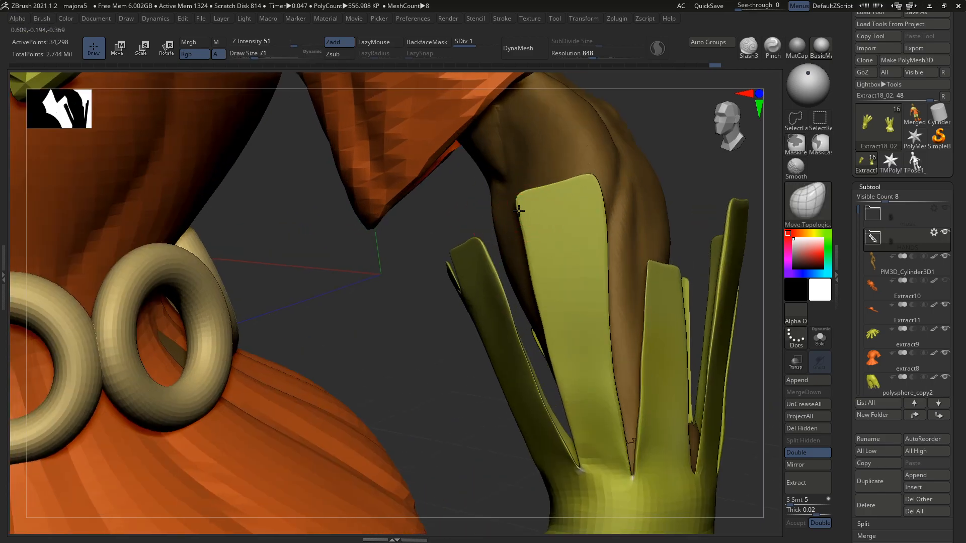
# Square off the top corners of the broad front cuff strip and adjust the neighbouring strip's tip with Move Topological
pyautogui.press('s')
pyautogui.moveTo(538, 209); pyautogui.dragTo(519, 210)
pyautogui.press('s')
pyautogui.moveTo(586, 193)
pyautogui.mouseDown()
pyautogui.moveTo(607, 218)
pyautogui.moveTo(598, 181)
pyautogui.mouseUp()
pyautogui.press('s')
pyautogui.press('s')
pyautogui.press('s')
pyautogui.moveTo(601, 192); pyautogui.dragTo(604, 191)
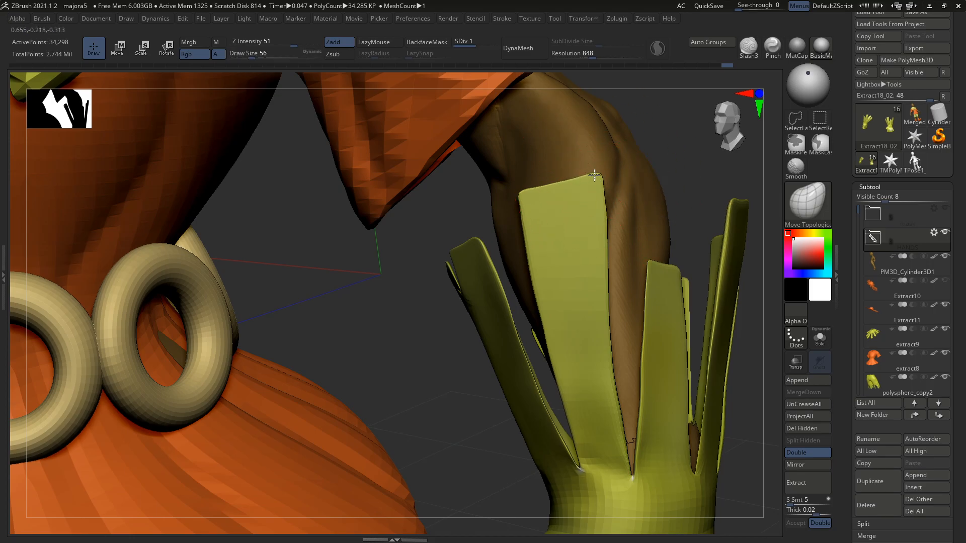
pyautogui.moveTo(634, 276)
pyautogui.mouseDown(button='right')
pyautogui.moveTo(674, 291)
pyautogui.moveTo(683, 276)
pyautogui.mouseUp(button='right')
pyautogui.press('s')
pyautogui.moveTo(682, 277); pyautogui.dragTo(684, 272)
# Sharpen both top corners of the wide cuff strip on the outer side of the forearm with a small brush
pyautogui.moveTo(684, 271)
pyautogui.mouseDown(button='right')
pyautogui.moveTo(653, 272)
pyautogui.moveTo(624, 239)
pyautogui.mouseUp(button='right')
pyautogui.press('s')
pyautogui.moveTo(595, 221); pyautogui.dragTo(590, 209)
pyautogui.press('s')
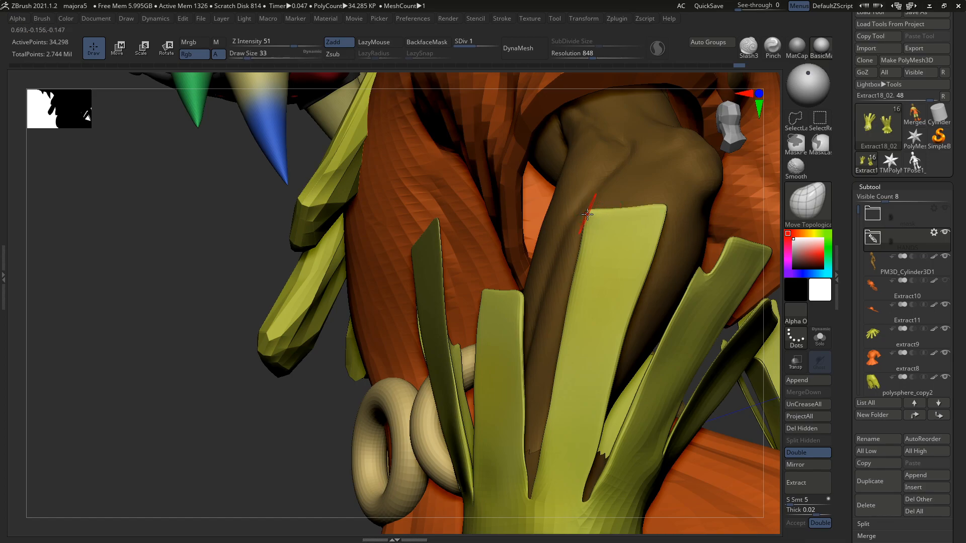
pyautogui.press('s')
pyautogui.moveTo(661, 217); pyautogui.dragTo(664, 224)
pyautogui.press('s')
pyautogui.moveTo(661, 220); pyautogui.dragTo(671, 215)
# Adjust the side edges of the wide outer cuff strip to refine its taper
pyautogui.press('s')
pyautogui.moveTo(628, 276); pyautogui.dragTo(640, 280)
pyautogui.moveTo(580, 292); pyautogui.dragTo(575, 288)
pyautogui.moveTo(594, 224)
pyautogui.mouseDown()
pyautogui.moveTo(581, 216)
pyautogui.moveTo(582, 231)
pyautogui.mouseUp()
# Pull out the upper corner of the middle cuff strip above the thumb side of the glove
pyautogui.moveTo(593, 263)
pyautogui.keyDown('ctrl'); pyautogui.mouseDown(button='right')
pyautogui.moveTo(575, 215)
pyautogui.moveTo(616, 308)
pyautogui.moveTo(496, 246)
pyautogui.moveTo(533, 229)
pyautogui.moveTo(536, 247)
pyautogui.mouseUp(button='right'); pyautogui.keyUp('ctrl')
pyautogui.press('s')
pyautogui.moveTo(531, 205)
pyautogui.mouseDown()
pyautogui.moveTo(513, 202)
pyautogui.moveTo(514, 189)
pyautogui.mouseUp()
pyautogui.press('s')
pyautogui.press('s')
pyautogui.moveTo(518, 196)
pyautogui.mouseDown(button='right')
pyautogui.moveTo(524, 265)
pyautogui.moveTo(494, 255)
pyautogui.moveTo(554, 169)
pyautogui.moveTo(540, 207)
pyautogui.mouseUp(button='right')
pyautogui.press('[')
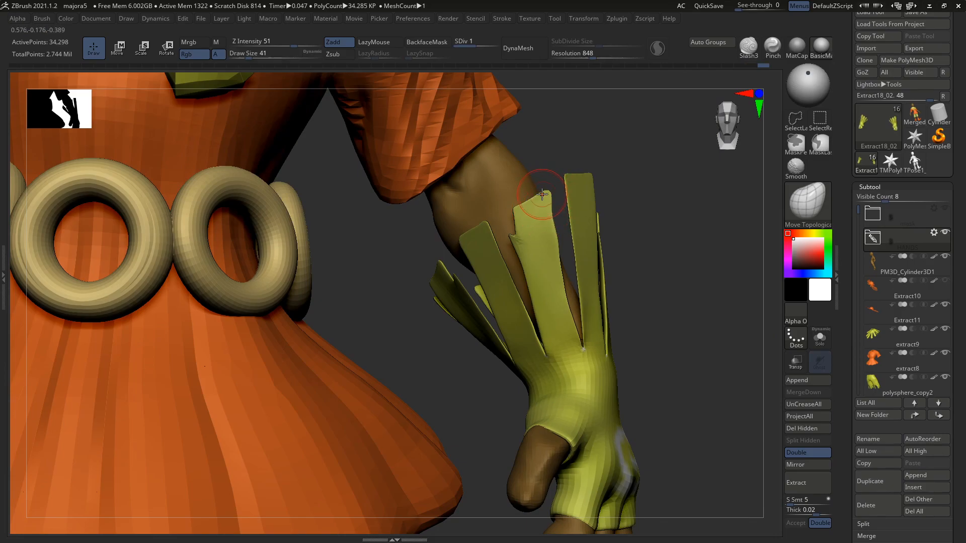
# Broaden the tip of the middle thumb-side cuff strip by moving its corners and side edge outwards
pyautogui.keyDown('ctrl'); pyautogui.moveTo(548, 198); pyautogui.dragTo(552, 197, button='right'); pyautogui.keyUp('ctrl')
pyautogui.press('[')
pyautogui.press(']')
pyautogui.press(']')
pyautogui.press(']')
pyautogui.press(']')
pyautogui.press(']')
pyautogui.press(']')
pyautogui.moveTo(548, 214); pyautogui.dragTo(553, 214)
pyautogui.moveTo(551, 194); pyautogui.dragTo(554, 188)
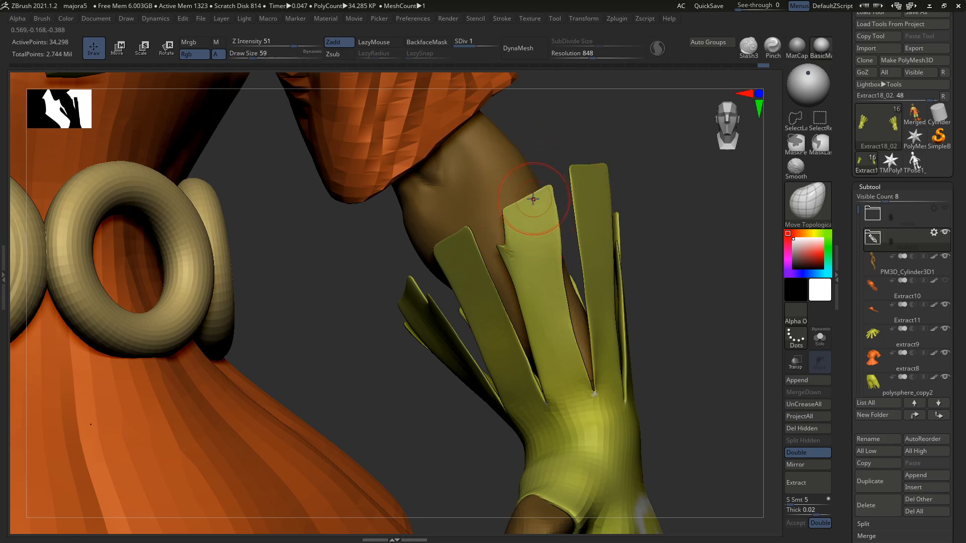
pyautogui.moveTo(532, 220); pyautogui.dragTo(499, 218)
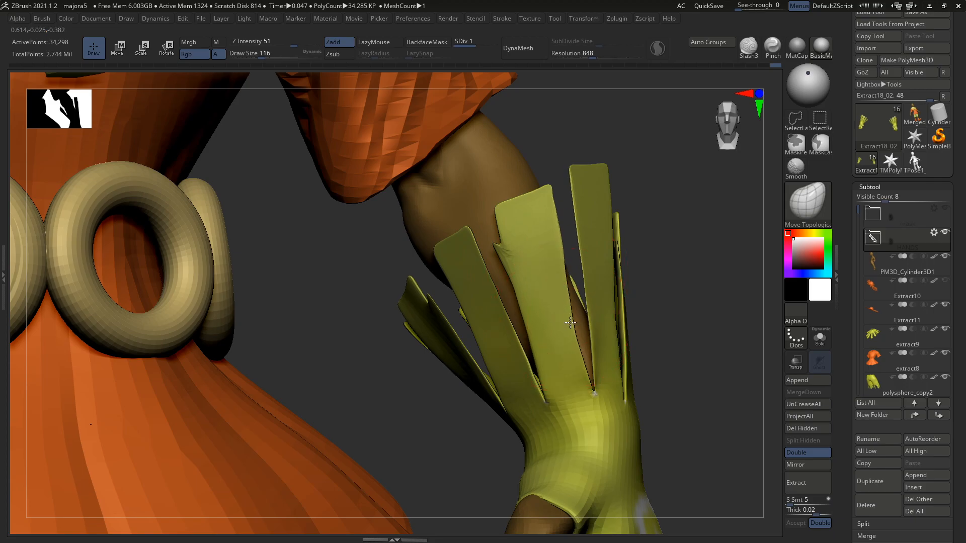
# Refine the side edges of the middle cuff strip and its tall neighbour with a larger Move Topological brush
pyautogui.moveTo(568, 324); pyautogui.dragTo(574, 324)
pyautogui.moveTo(604, 324); pyautogui.dragTo(581, 327, button='right')
pyautogui.moveTo(576, 321); pyautogui.dragTo(567, 317)
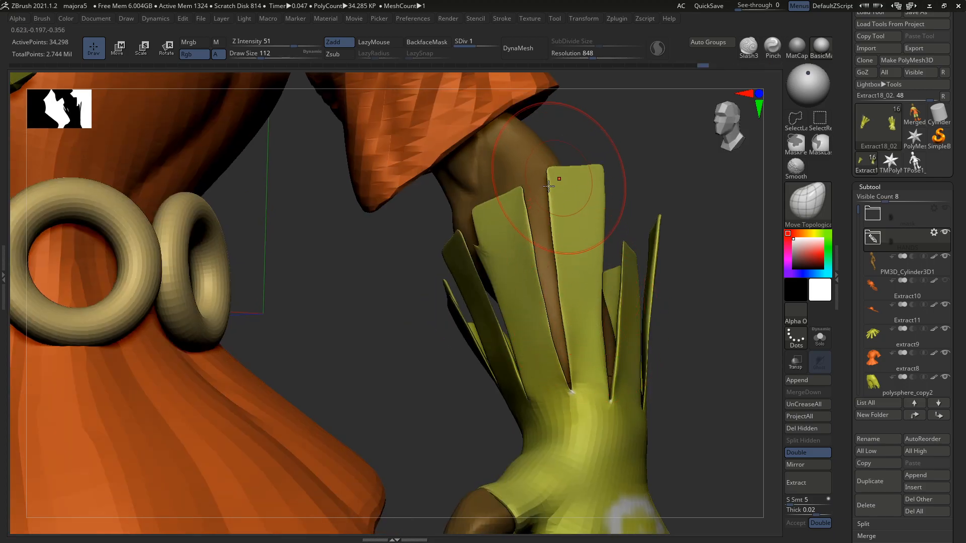
pyautogui.moveTo(534, 187); pyautogui.dragTo(549, 174, button='right')
pyautogui.moveTo(549, 173); pyautogui.dragTo(552, 177)
pyautogui.press('s')
pyautogui.moveTo(564, 267); pyautogui.dragTo(560, 267)
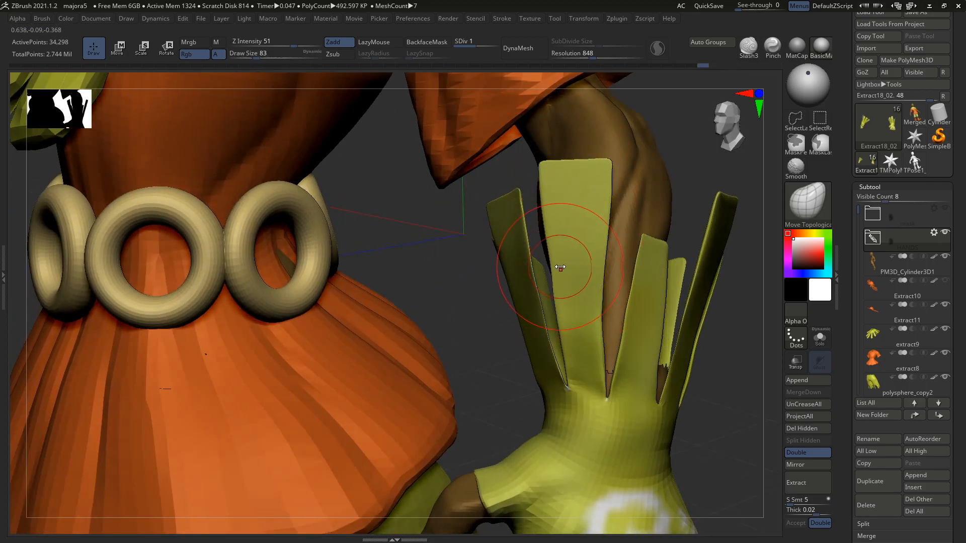
pyautogui.moveTo(557, 270)
pyautogui.mouseDown(button='right')
pyautogui.moveTo(597, 267)
pyautogui.moveTo(567, 255)
pyautogui.mouseUp(button='right')
# Isolate the gloves and reshape the tip of the inner cuff strip into a wide slanted end
pyautogui.moveTo(485, 243); pyautogui.dragTo(455, 217, button='right')
pyautogui.hotkey('alt', 's')
pyautogui.press('s')
pyautogui.moveTo(451, 217); pyautogui.dragTo(449, 216)
pyautogui.press('s')
pyautogui.moveTo(451, 216); pyautogui.dragTo(458, 205)
pyautogui.moveTo(465, 204); pyautogui.dragTo(449, 210, button='right')
pyautogui.press('s')
pyautogui.moveTo(447, 259); pyautogui.dragTo(450, 259)
pyautogui.moveTo(458, 207); pyautogui.dragTo(461, 200)
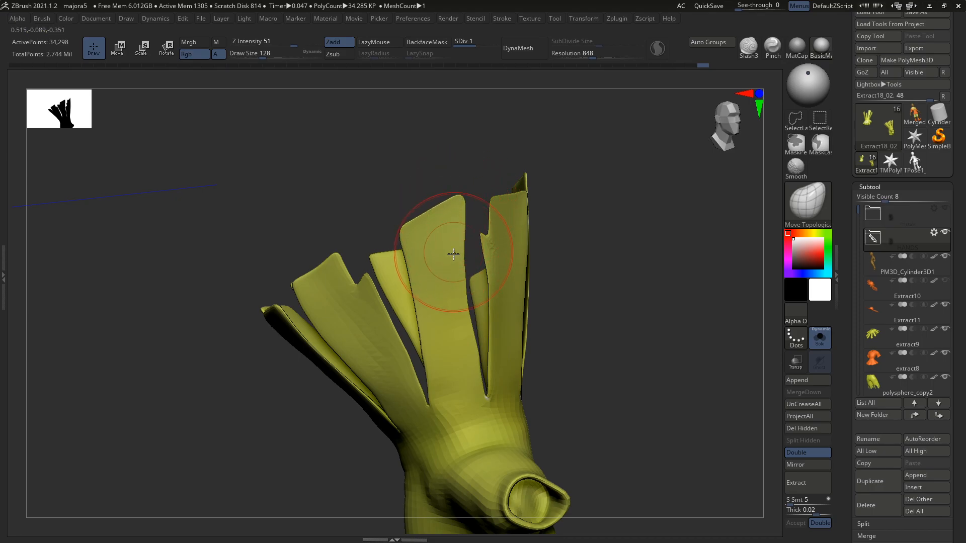
# Adjust the slanted inner strip's edge and pull out its lower top corner with a small brush
pyautogui.moveTo(463, 316)
pyautogui.mouseDown(button='right')
pyautogui.moveTo(468, 332)
pyautogui.moveTo(468, 322)
pyautogui.mouseUp(button='right')
pyautogui.press('s')
pyautogui.moveTo(456, 246); pyautogui.dragTo(446, 247)
pyautogui.press('[')
pyautogui.press('[')
pyautogui.press('[')
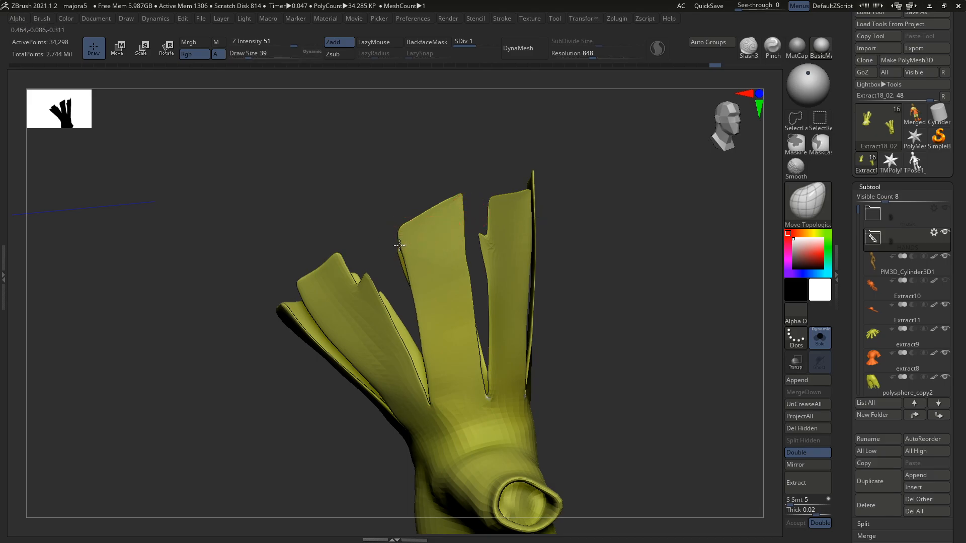
pyautogui.press('s')
pyautogui.moveTo(403, 231); pyautogui.dragTo(398, 230)
# Sharpen the slanted tip of the notched thumb-side cuff strip by moving its corners and side edge outwards
pyautogui.moveTo(339, 271); pyautogui.dragTo(380, 247, button='right')
pyautogui.press('s')
pyautogui.click(383, 229)
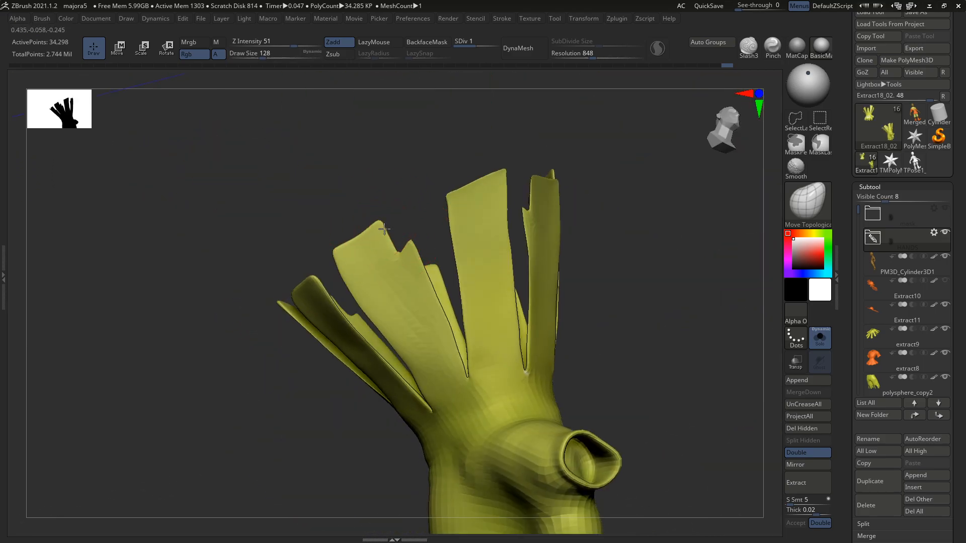
pyautogui.moveTo(350, 248); pyautogui.dragTo(347, 243)
pyautogui.moveTo(351, 280); pyautogui.dragTo(359, 276, button='right')
pyautogui.press('s')
pyautogui.moveTo(362, 244); pyautogui.dragTo(350, 243)
pyautogui.press('s')
pyautogui.moveTo(336, 252); pyautogui.dragTo(335, 256)
# Adjust the notched strip's inner edge and its taller neighbour's upper corner with a larger Move Topological brush
pyautogui.press('s')
pyautogui.press('s')
pyautogui.press('s')
pyautogui.moveTo(393, 250); pyautogui.dragTo(410, 250)
pyautogui.moveTo(458, 207); pyautogui.dragTo(451, 205)
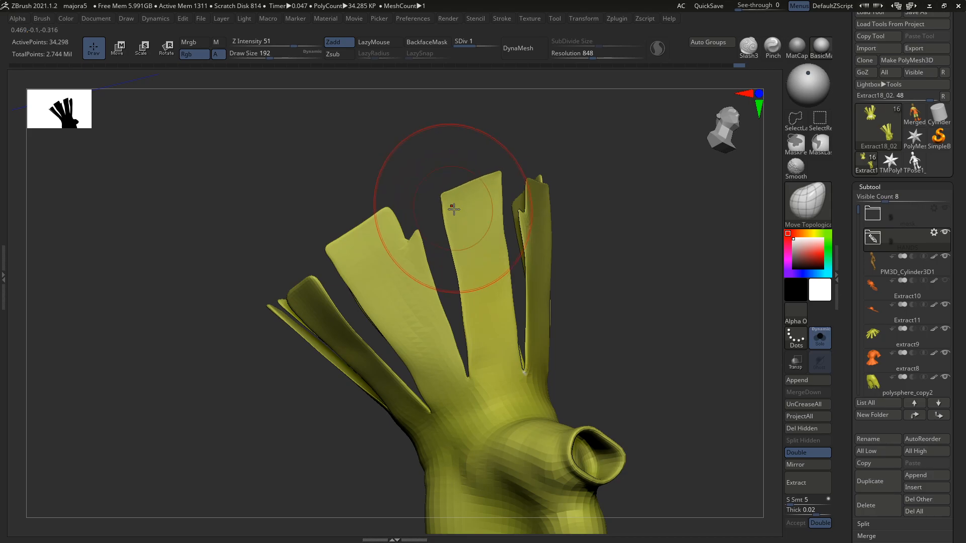
# Pull out the outer tip corner of the broad cuff strip on the back of the glove
pyautogui.moveTo(477, 203); pyautogui.dragTo(452, 206, button='right')
pyautogui.moveTo(554, 216)
pyautogui.mouseDown(button='right')
pyautogui.moveTo(571, 222)
pyautogui.moveTo(468, 230)
pyautogui.moveTo(508, 239)
pyautogui.moveTo(438, 248)
pyautogui.mouseUp(button='right')
pyautogui.press('s')
pyautogui.moveTo(413, 237); pyautogui.dragTo(403, 233)
pyautogui.moveTo(403, 233); pyautogui.dragTo(406, 236, button='right')
pyautogui.press('s')
pyautogui.moveTo(406, 237); pyautogui.dragTo(405, 229)
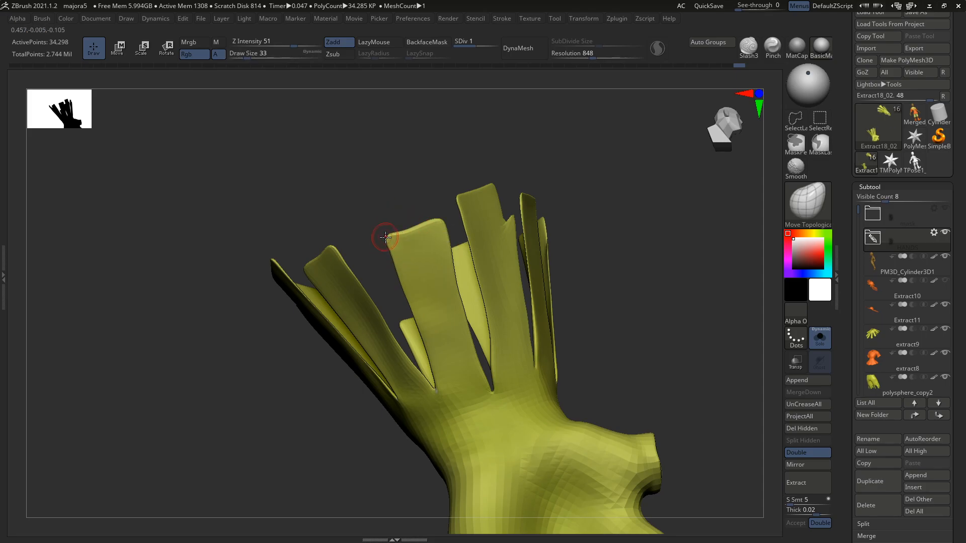
# Widen the broad strip's tip and refine its side edge with a larger brush
pyautogui.moveTo(384, 236); pyautogui.dragTo(390, 240, button='right')
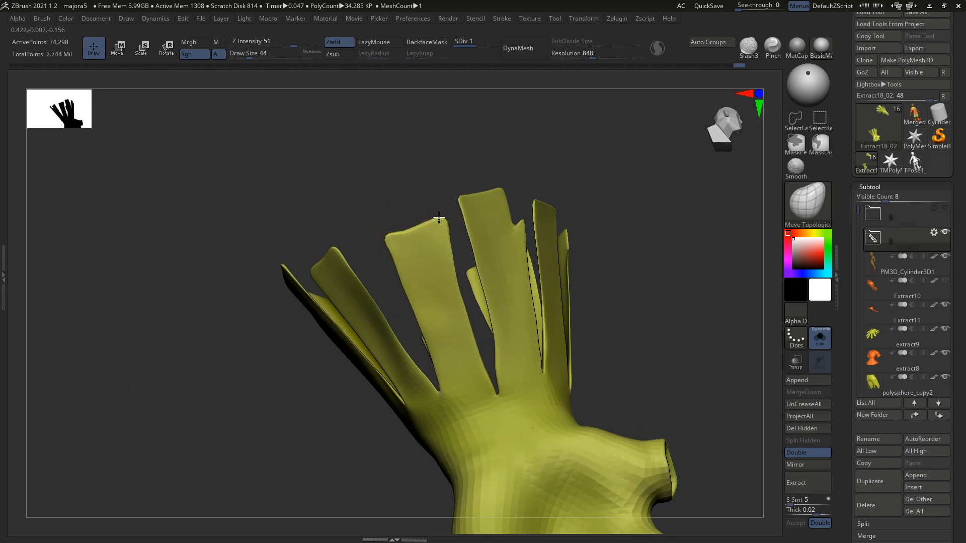
pyautogui.press('s')
pyautogui.moveTo(419, 227); pyautogui.dragTo(405, 257)
pyautogui.press('s')
pyautogui.moveTo(386, 245); pyautogui.dragTo(376, 243)
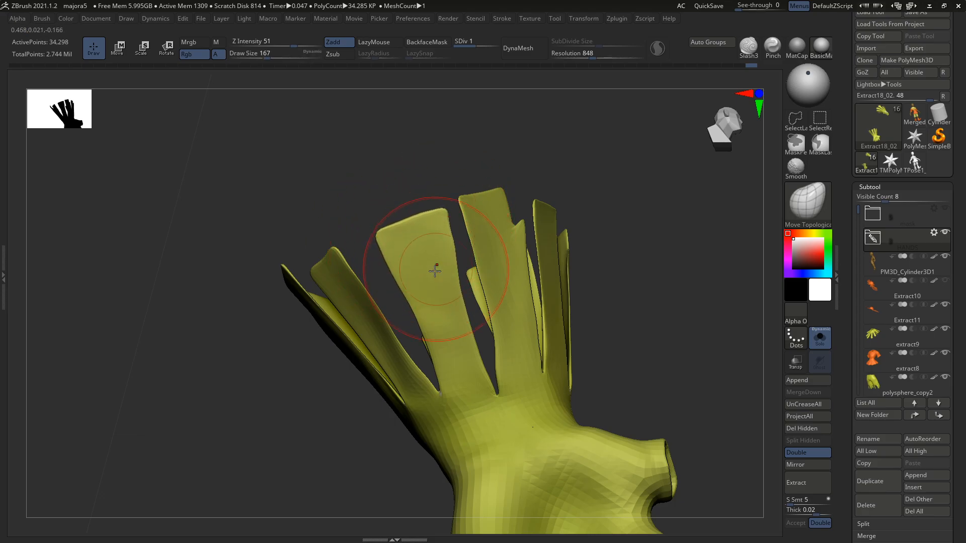
pyautogui.press('s')
pyautogui.moveTo(459, 280); pyautogui.dragTo(455, 279)
# Adjust the lower edges of the neighbouring notched strip and the base of the gap beside the broad strip
pyautogui.moveTo(478, 302)
pyautogui.mouseDown(button='right')
pyautogui.moveTo(498, 312)
pyautogui.moveTo(495, 334)
pyautogui.mouseUp(button='right')
pyautogui.press('[')
pyautogui.moveTo(496, 334); pyautogui.dragTo(505, 345)
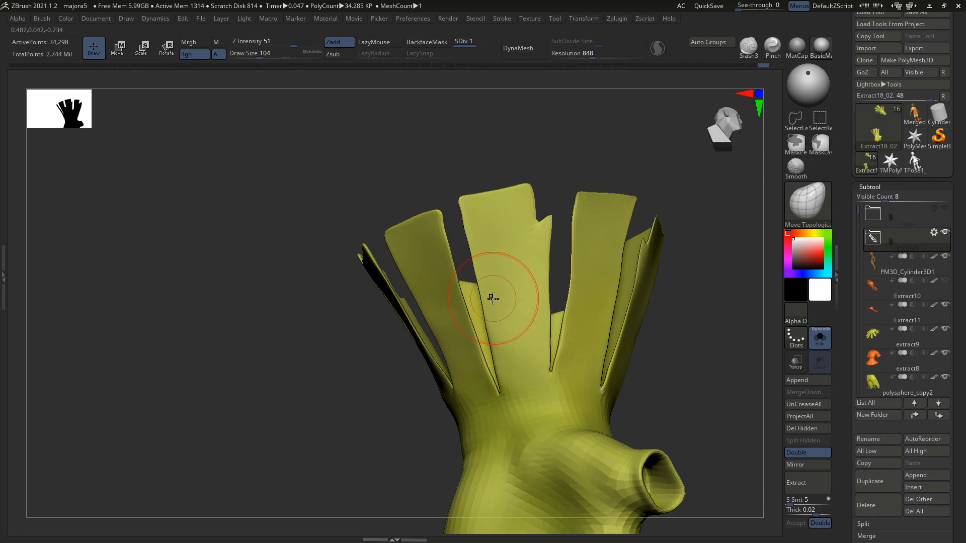
pyautogui.press(']')
pyautogui.moveTo(551, 373); pyautogui.dragTo(547, 371)
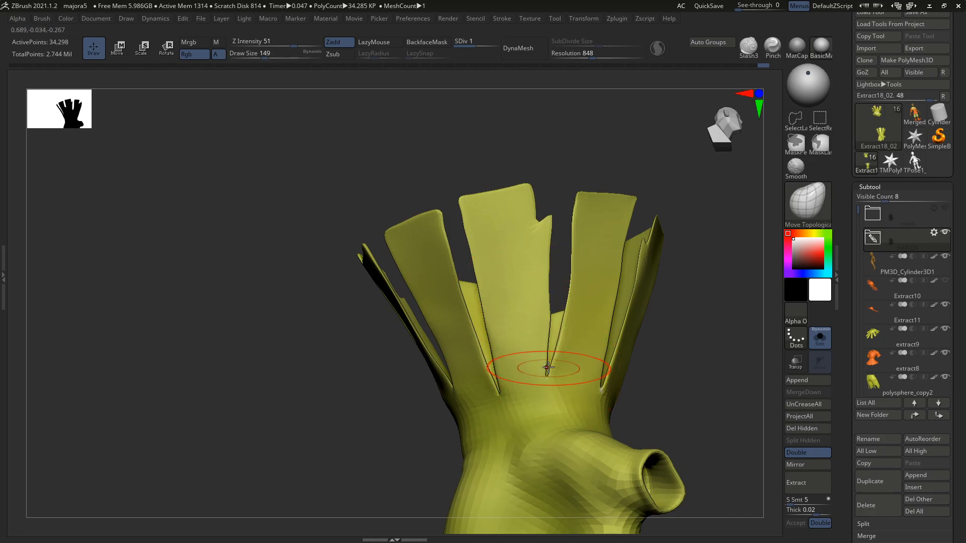
pyautogui.moveTo(511, 323); pyautogui.dragTo(490, 338, button='right')
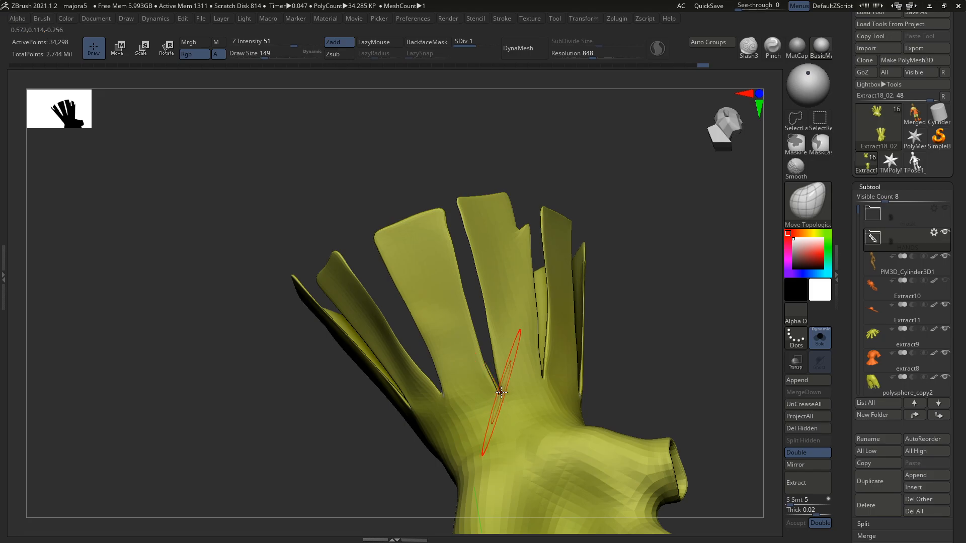
pyautogui.press('s')
pyautogui.moveTo(482, 394); pyautogui.dragTo(470, 394)
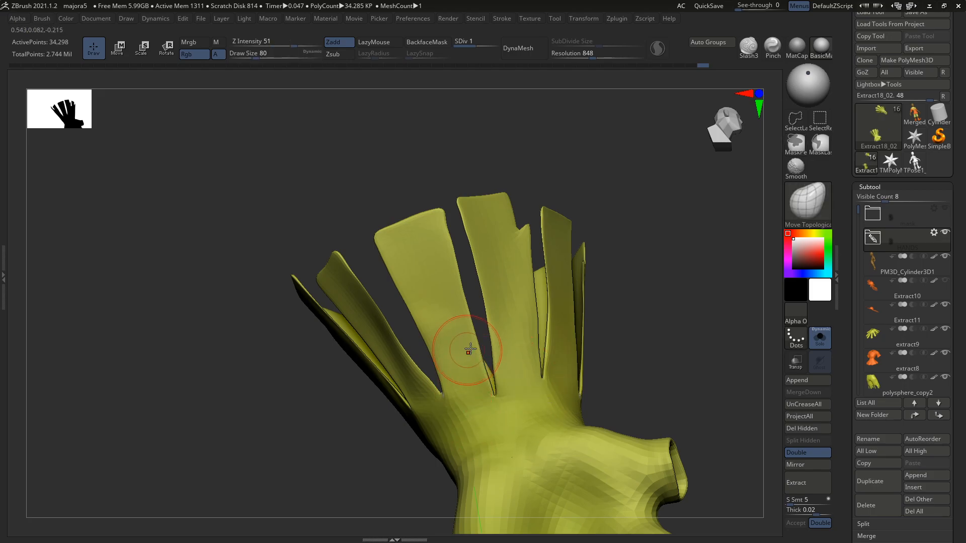
pyautogui.moveTo(466, 350); pyautogui.dragTo(457, 347, button='right')
pyautogui.press(']')
# Pull down the broad strip's inner top corner to give the strip a flatter end
pyautogui.moveTo(438, 218)
pyautogui.mouseDown(button='right')
pyautogui.moveTo(440, 231)
pyautogui.moveTo(442, 221)
pyautogui.mouseUp(button='right')
pyautogui.press('s')
pyautogui.moveTo(439, 220); pyautogui.dragTo(444, 228)
pyautogui.press('s')
pyautogui.moveTo(445, 228)
pyautogui.mouseDown(button='right')
pyautogui.moveTo(449, 212)
pyautogui.moveTo(436, 236)
pyautogui.moveTo(439, 229)
pyautogui.mouseUp(button='right')
pyautogui.press('s')
pyautogui.moveTo(442, 233); pyautogui.dragTo(447, 245)
pyautogui.press('s')
pyautogui.press('s')
pyautogui.press('s')
pyautogui.moveTo(446, 245); pyautogui.dragTo(438, 237, button='right')
pyautogui.press('s')
pyautogui.moveTo(445, 235); pyautogui.dragTo(447, 235)
pyautogui.moveTo(447, 234); pyautogui.dragTo(444, 231)
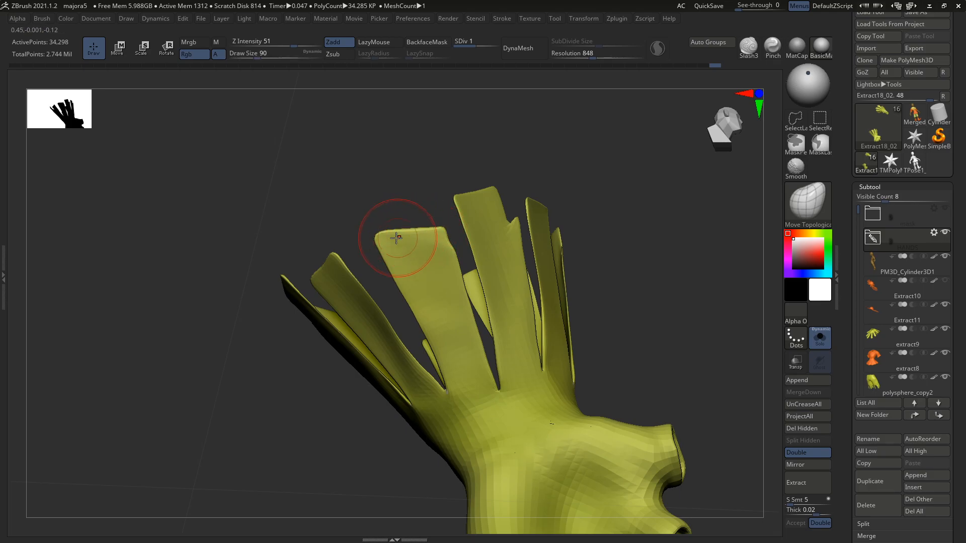
# Extend the broad strip's outer tip corner and sharpen its inner corner with a small brush
pyautogui.moveTo(401, 237); pyautogui.dragTo(393, 241, button='right')
pyautogui.press('s')
pyautogui.moveTo(393, 241)
pyautogui.mouseDown()
pyautogui.moveTo(375, 245)
pyautogui.moveTo(385, 262)
pyautogui.moveTo(376, 239)
pyautogui.mouseUp()
pyautogui.press('s')
pyautogui.press('s')
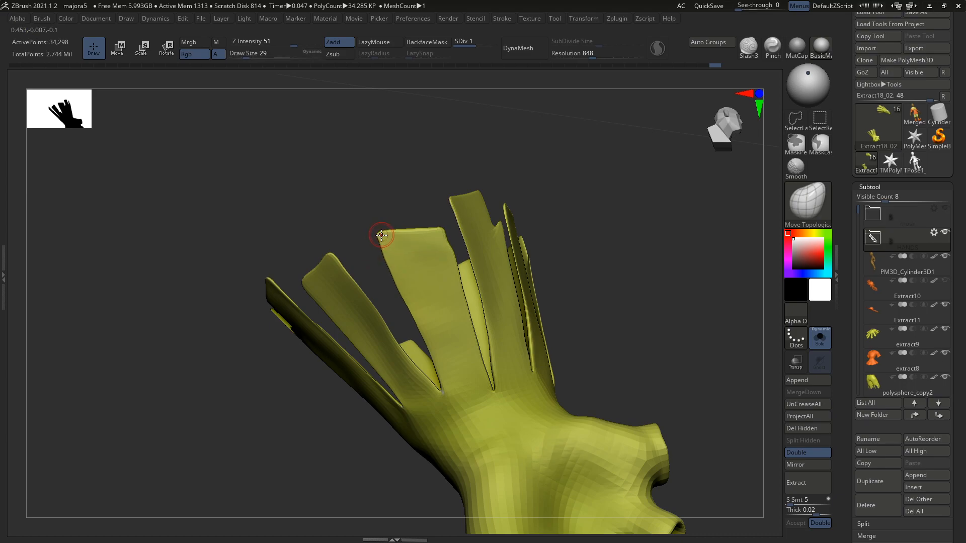
pyautogui.moveTo(430, 247); pyautogui.dragTo(439, 237, button='right')
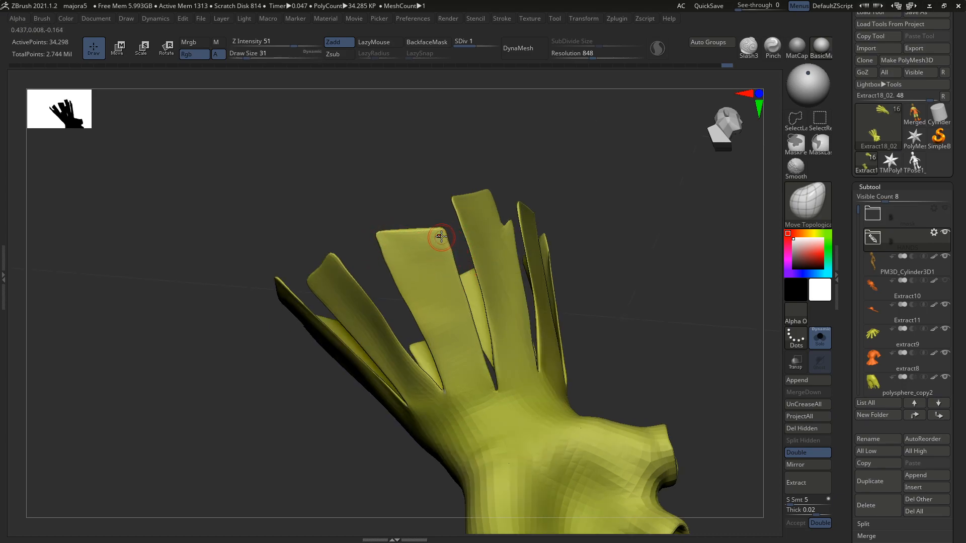
pyautogui.moveTo(450, 253)
pyautogui.mouseDown(button='right')
pyautogui.moveTo(474, 244)
pyautogui.moveTo(465, 245)
pyautogui.mouseUp(button='right')
pyautogui.moveTo(384, 258)
pyautogui.mouseDown(button='right')
pyautogui.moveTo(387, 243)
pyautogui.moveTo(409, 242)
pyautogui.mouseUp(button='right')
pyautogui.press('s')
pyautogui.moveTo(436, 232); pyautogui.dragTo(444, 231)
# Flare the adjacent narrow cuff strip into a wide slanted tip by pulling out both upper corners
pyautogui.moveTo(457, 229); pyautogui.dragTo(440, 233, button='right')
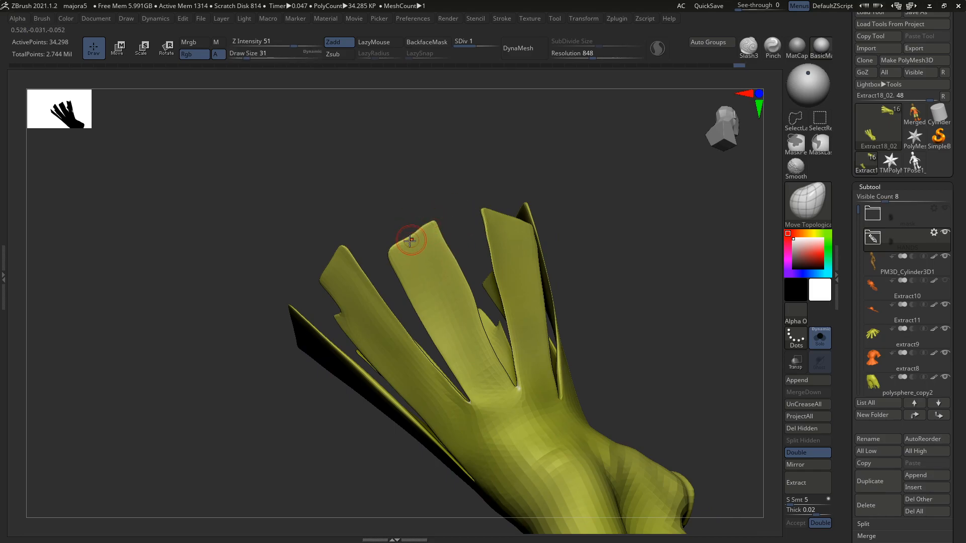
pyautogui.moveTo(416, 235); pyautogui.dragTo(394, 255, button='right')
pyautogui.press('s')
pyautogui.press('s')
pyautogui.press('s')
pyautogui.moveTo(425, 235); pyautogui.dragTo(442, 234)
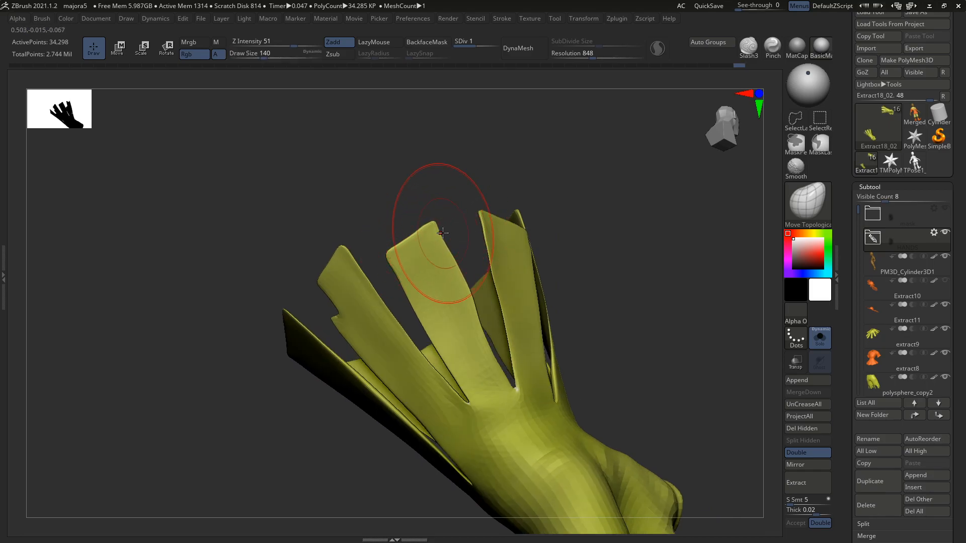
pyautogui.press('s')
pyautogui.moveTo(418, 283)
pyautogui.mouseDown()
pyautogui.moveTo(392, 253)
pyautogui.moveTo(368, 252)
pyautogui.moveTo(392, 242)
pyautogui.mouseUp()
pyautogui.press('s')
pyautogui.press('s')
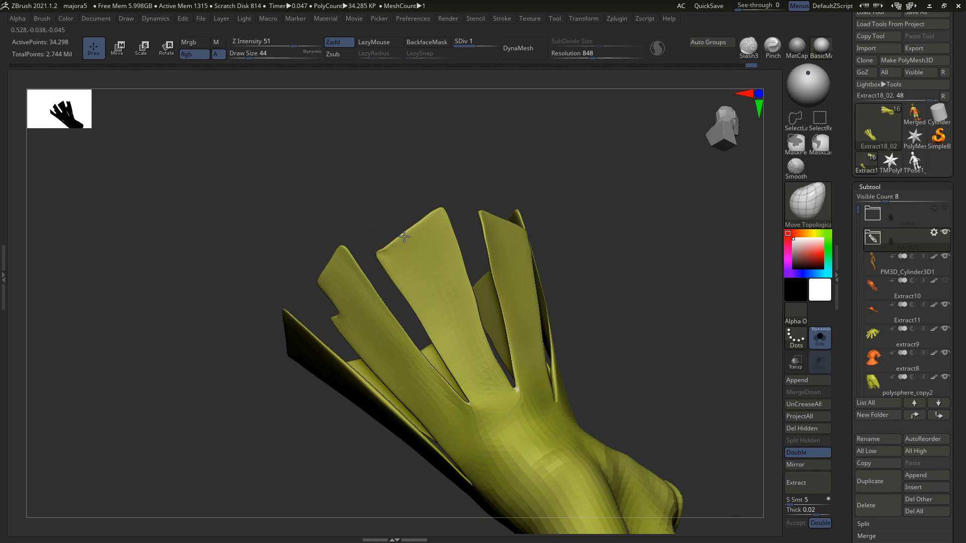
pyautogui.moveTo(440, 215); pyautogui.dragTo(432, 248)
# Refine the flared strip's lower side edges and the gap between it and the neighbouring notched strip
pyautogui.moveTo(432, 248)
pyautogui.mouseDown(button='right')
pyautogui.moveTo(389, 277)
pyautogui.moveTo(425, 310)
pyautogui.moveTo(412, 320)
pyautogui.mouseUp(button='right')
pyautogui.press('s')
pyautogui.moveTo(409, 320)
pyautogui.mouseDown()
pyautogui.moveTo(422, 321)
pyautogui.moveTo(434, 369)
pyautogui.mouseUp()
pyautogui.keyDown('alt'); pyautogui.moveTo(437, 373); pyautogui.dragTo(445, 317, button='right'); pyautogui.keyUp('alt')
pyautogui.press('s')
pyautogui.moveTo(469, 319); pyautogui.dragTo(458, 319)
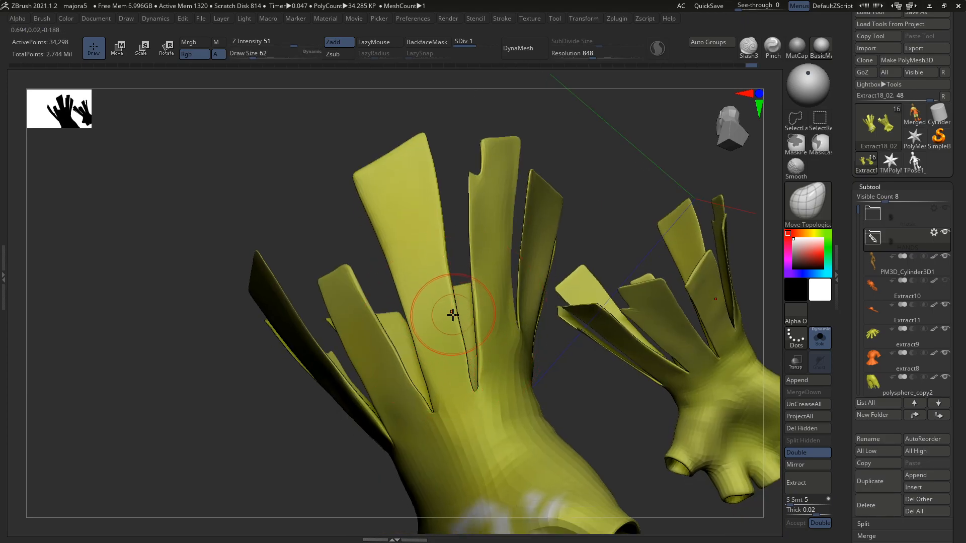
pyautogui.moveTo(461, 332); pyautogui.dragTo(487, 324, button='right')
pyautogui.press('s')
pyautogui.moveTo(487, 324); pyautogui.dragTo(485, 323)
# Reshape the tips of the notched strip and its neighbour, raising the corner above the notch
pyautogui.moveTo(491, 231)
pyautogui.mouseDown(button='right')
pyautogui.moveTo(510, 183)
pyautogui.moveTo(540, 164)
pyautogui.mouseUp(button='right')
pyautogui.press('s')
pyautogui.moveTo(540, 163); pyautogui.dragTo(545, 163)
pyautogui.moveTo(545, 155)
pyautogui.mouseDown()
pyautogui.moveTo(553, 151)
pyautogui.moveTo(498, 158)
pyautogui.moveTo(489, 168)
pyautogui.mouseUp()
pyautogui.press('s')
pyautogui.moveTo(480, 170); pyautogui.dragTo(495, 176, button='right')
pyautogui.press('s')
pyautogui.moveTo(495, 176)
pyautogui.mouseDown()
pyautogui.moveTo(484, 177)
pyautogui.moveTo(499, 153)
pyautogui.mouseUp()
# Adjust the notched strip's upper side edge with the Move Topological brush
pyautogui.press(']')
pyautogui.press(']')
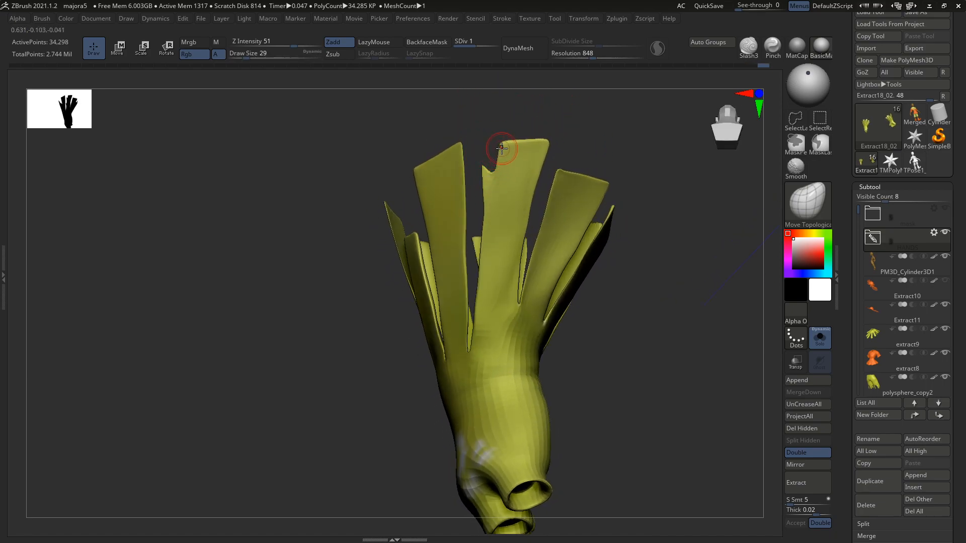
pyautogui.press(']')
pyautogui.press('s')
pyautogui.moveTo(532, 199); pyautogui.dragTo(530, 200)
pyautogui.moveTo(529, 204)
pyautogui.mouseDown(button='right')
pyautogui.moveTo(524, 211)
pyautogui.moveTo(569, 198)
pyautogui.moveTo(601, 209)
pyautogui.moveTo(565, 168)
pyautogui.moveTo(595, 220)
pyautogui.moveTo(558, 229)
pyautogui.moveTo(569, 233)
pyautogui.mouseUp(button='right')
pyautogui.moveTo(569, 232); pyautogui.dragTo(603, 323)
# Switch to the hands subtool and adjust the open wrist edge hidden beneath the glove cuff
pyautogui.keyDown('alt'); pyautogui.click(542, 277); pyautogui.keyUp('alt')
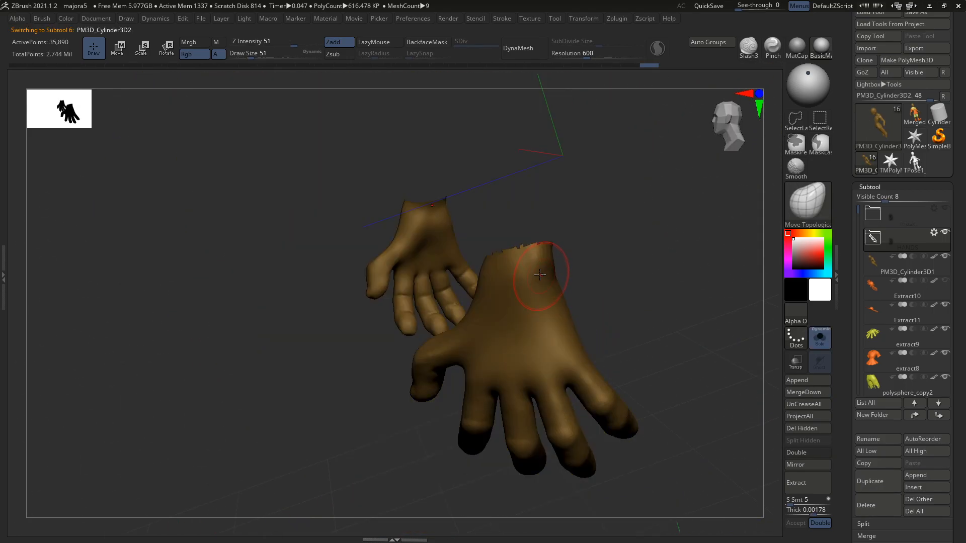
pyautogui.moveTo(537, 268)
pyautogui.mouseDown(button='right')
pyautogui.moveTo(566, 270)
pyautogui.moveTo(539, 289)
pyautogui.moveTo(420, 269)
pyautogui.moveTo(500, 282)
pyautogui.moveTo(498, 302)
pyautogui.moveTo(522, 313)
pyautogui.moveTo(515, 304)
pyautogui.moveTo(460, 338)
pyautogui.moveTo(473, 339)
pyautogui.moveTo(457, 312)
pyautogui.moveTo(453, 324)
pyautogui.moveTo(479, 301)
pyautogui.mouseUp(button='right')
pyautogui.press('s')
pyautogui.click(532, 265)
pyautogui.press(']')
pyautogui.press(']')
pyautogui.press(']')
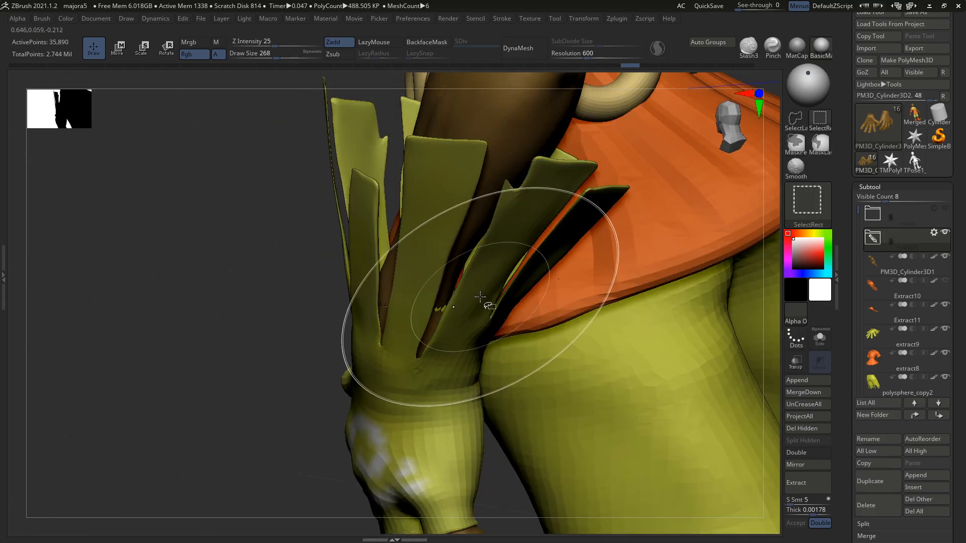
pyautogui.hotkey('ctrl', 'shift', 's')
pyautogui.moveTo(456, 341)
pyautogui.mouseDown(button='right')
pyautogui.moveTo(448, 345)
pyautogui.moveTo(498, 336)
pyautogui.mouseUp(button='right')
pyautogui.press('s')
pyautogui.moveTo(500, 336); pyautogui.dragTo(483, 337)
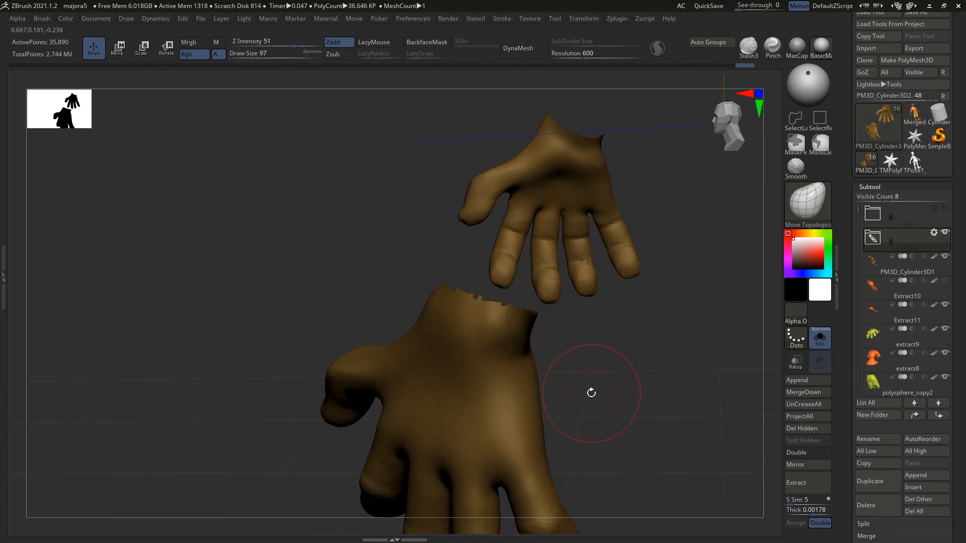
# Remesh the hands with DynaMesh at a resolution of 528
pyautogui.moveTo(591, 393); pyautogui.dragTo(594, 382, button='right')
pyautogui.moveTo(579, 56); pyautogui.dragTo(581, 56)
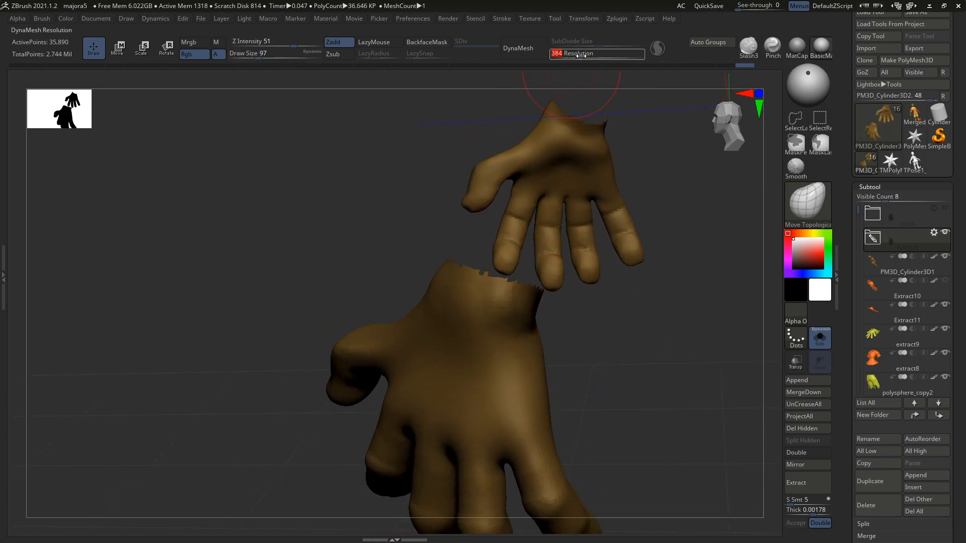
pyautogui.click(530, 53)
pyautogui.moveTo(500, 313); pyautogui.dragTo(536, 380, button='right')
pyautogui.hotkey('shift', 'f')
pyautogui.hotkey('ctrl', 'shift', 'z')
pyautogui.hotkey('shift', 'f')
pyautogui.press('c')
pyautogui.hotkey('ctrl', 'f')
# Reshape the remeshed hand's wrist edge to sit inside the glove cuff
pyautogui.moveTo(532, 297)
pyautogui.mouseDown(button='right')
pyautogui.moveTo(551, 280)
pyautogui.moveTo(557, 254)
pyautogui.moveTo(542, 268)
pyautogui.moveTo(542, 244)
pyautogui.mouseUp(button='right')
pyautogui.hotkey('alt', 'shift', 's')
pyautogui.hotkey('alt', 'shift', 's')
pyautogui.press('s')
pyautogui.moveTo(544, 242)
pyautogui.mouseDown()
pyautogui.moveTo(558, 242)
pyautogui.moveTo(547, 246)
pyautogui.mouseUp()
pyautogui.moveTo(505, 237); pyautogui.dragTo(496, 243)
pyautogui.hotkey('alt', 'shift', 's')
pyautogui.moveTo(565, 258); pyautogui.dragTo(528, 283, button='right')
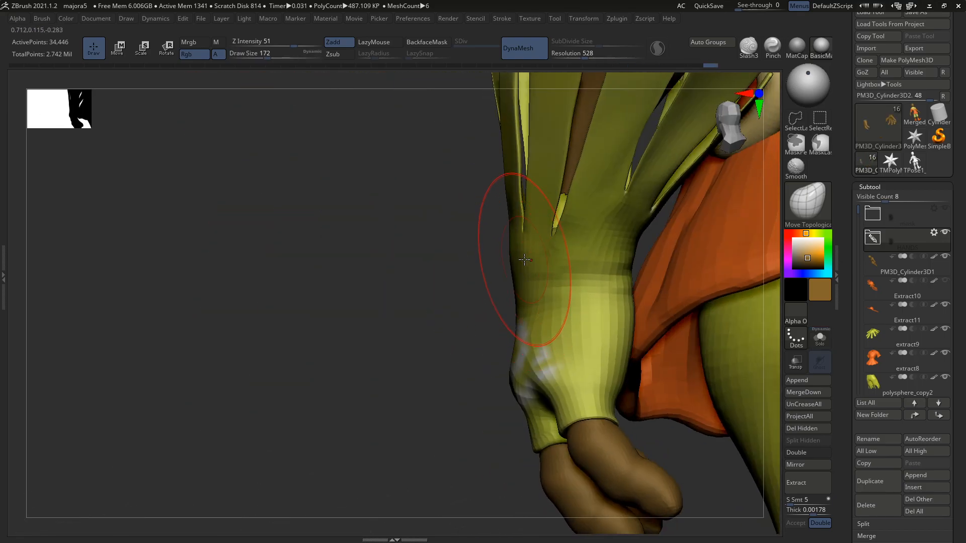
# Fit the sides of the wrist within the glove, using transparency to check the hidden hand
pyautogui.press('s')
pyautogui.moveTo(527, 288); pyautogui.dragTo(521, 278)
pyautogui.hotkey('shift', 't')
pyautogui.press('s')
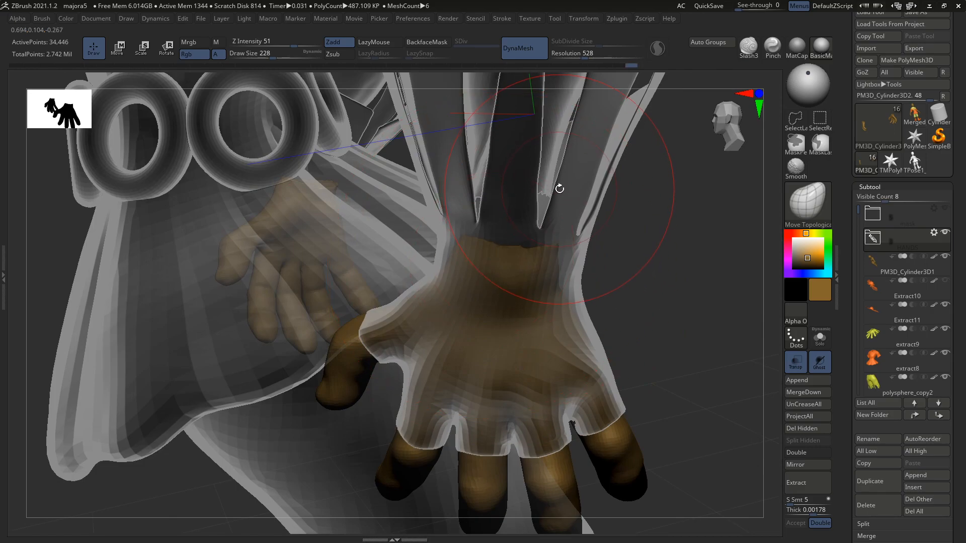
pyautogui.hotkey('shift', 't')
pyautogui.press('s')
pyautogui.moveTo(552, 165); pyautogui.dragTo(547, 164)
pyautogui.keyDown('alt'); pyautogui.moveTo(565, 232); pyautogui.dragTo(543, 248, button='right'); pyautogui.keyUp('alt')
pyautogui.hotkey('shift', 's')
pyautogui.hotkey('shift', 's')
pyautogui.press('s')
pyautogui.moveTo(534, 226); pyautogui.dragTo(513, 278)
# Switch to the body subtool and adjust the forearm's open end beneath the glove cuff
pyautogui.keyDown('alt'); pyautogui.click(536, 226); pyautogui.keyUp('alt')
pyautogui.press('s')
pyautogui.hotkey('shift', 's')
pyautogui.press('s')
pyautogui.press('s')
pyautogui.moveTo(513, 277); pyautogui.dragTo(513, 283)
pyautogui.moveTo(527, 287); pyautogui.dragTo(466, 291, button='right')
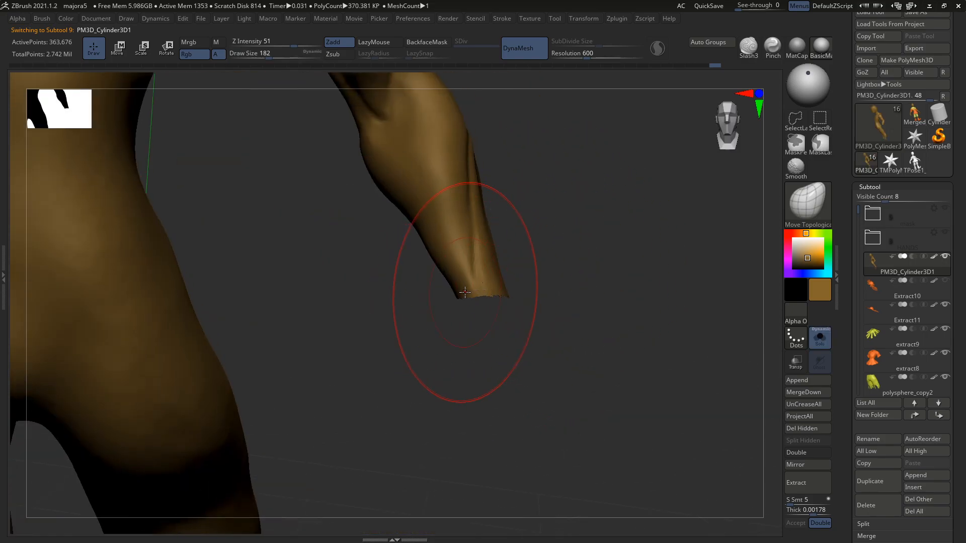
# Fit the outer side of the forearm inside the glove, using transparency to check its hidden end
pyautogui.hotkey('shift', 's')
pyautogui.moveTo(528, 310)
pyautogui.mouseDown(button='right')
pyautogui.moveTo(489, 327)
pyautogui.moveTo(541, 309)
pyautogui.mouseUp(button='right')
pyautogui.hotkey('shift', 't')
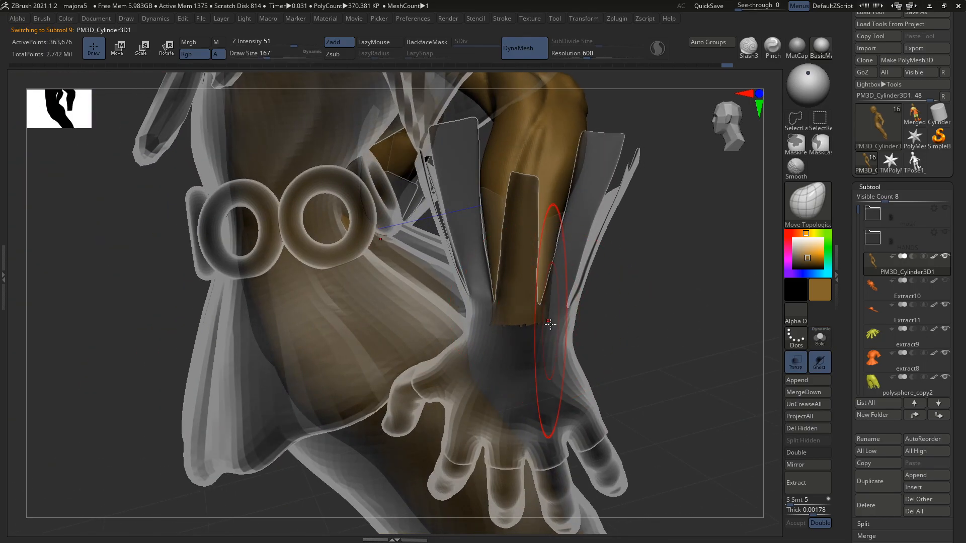
pyautogui.hotkey('shift', 't')
pyautogui.moveTo(615, 305)
pyautogui.keyDown('ctrl'); pyautogui.mouseDown(button='right')
pyautogui.moveTo(611, 284)
pyautogui.moveTo(628, 298)
pyautogui.mouseUp(button='right'); pyautogui.keyUp('ctrl')
pyautogui.press('s')
pyautogui.moveTo(603, 308); pyautogui.dragTo(598, 308)
# Switch to the glove subtool and reshape its wrist and the cuff strips above it around the forearm
pyautogui.keyDown('alt'); pyautogui.click(556, 325); pyautogui.keyUp('alt')
pyautogui.press('s')
pyautogui.moveTo(555, 315); pyautogui.dragTo(553, 319)
pyautogui.press('s')
pyautogui.press('s')
pyautogui.moveTo(555, 309); pyautogui.dragTo(558, 308)
pyautogui.moveTo(545, 265); pyautogui.dragTo(538, 263)
pyautogui.moveTo(534, 209); pyautogui.dragTo(545, 232)
pyautogui.press('s')
pyautogui.press('ctrl')
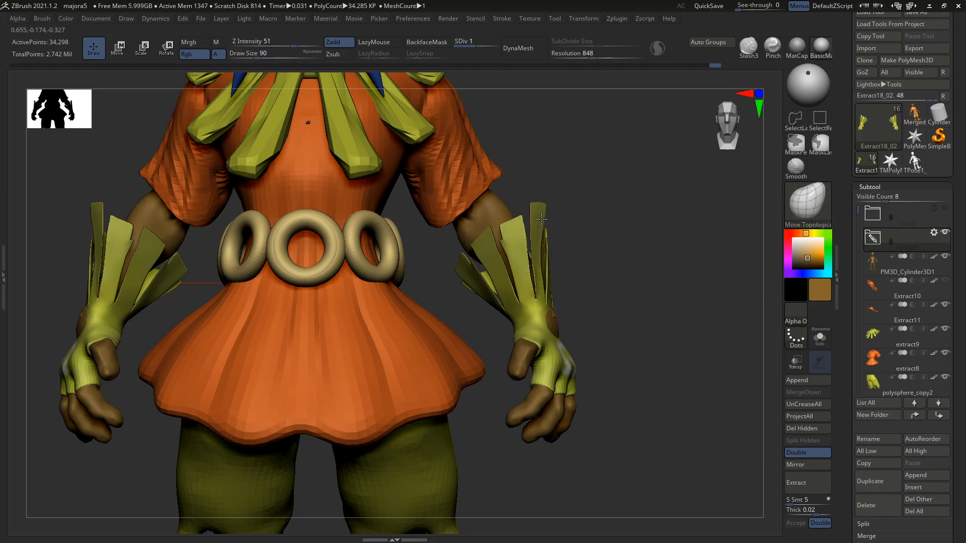
# Reposition the cuff strips along the outer and back sides of the glove with the Move Topological brush
pyautogui.moveTo(547, 262)
pyautogui.mouseDown(button='right')
pyautogui.moveTo(559, 270)
pyautogui.moveTo(571, 254)
pyautogui.mouseUp(button='right')
pyautogui.press('s')
pyautogui.click(558, 269)
pyautogui.press('s')
pyautogui.click(474, 261)
pyautogui.press('s')
pyautogui.click(472, 261)
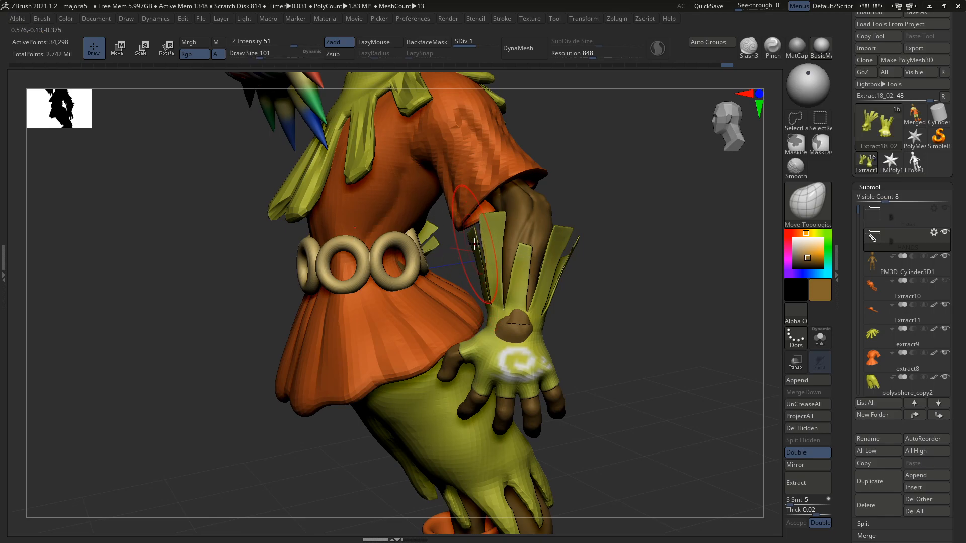
pyautogui.moveTo(477, 236); pyautogui.dragTo(422, 241, button='right')
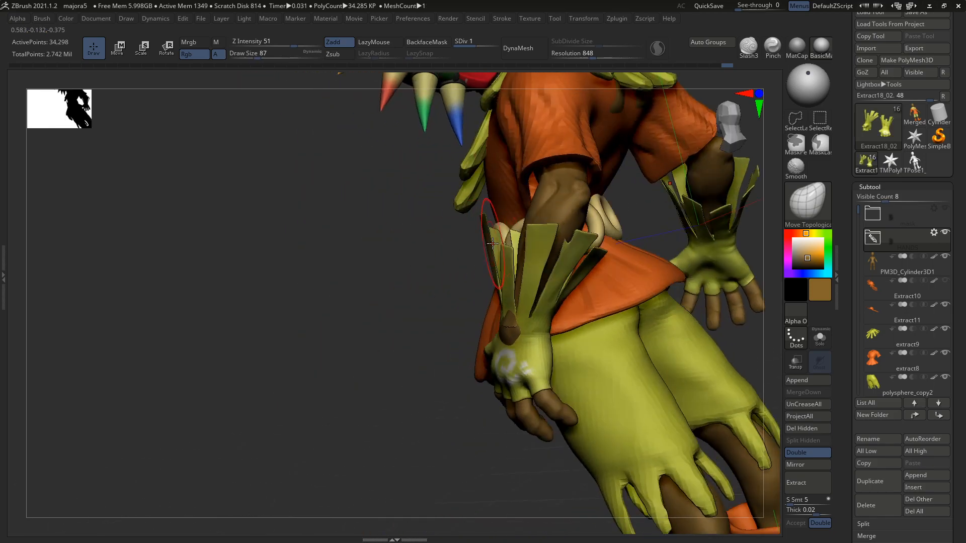
pyautogui.press('s')
pyautogui.click(490, 247)
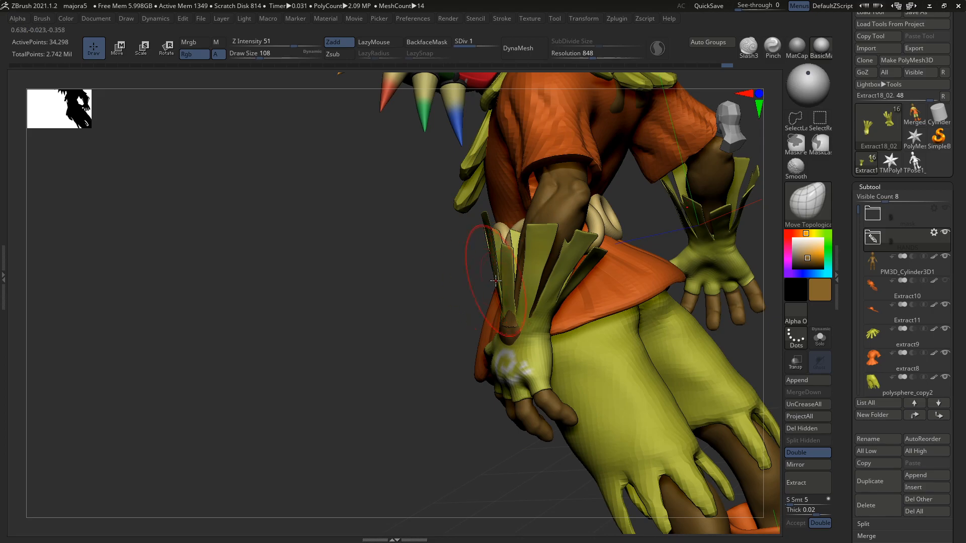
pyautogui.moveTo(522, 283); pyautogui.dragTo(586, 293, button='right')
# Switch to the hands subtool and push the wrist edge inside the glove where it pokes through
pyautogui.keyDown('alt'); pyautogui.click(494, 320); pyautogui.keyUp('alt')
pyautogui.moveTo(495, 320); pyautogui.dragTo(504, 334, button='right')
pyautogui.press('s')
pyautogui.click(506, 337)
pyautogui.press('s')
pyautogui.moveTo(501, 331)
pyautogui.mouseDown()
pyautogui.moveTo(483, 314)
pyautogui.moveTo(507, 326)
pyautogui.mouseUp()
pyautogui.click(506, 331)
pyautogui.press('s')
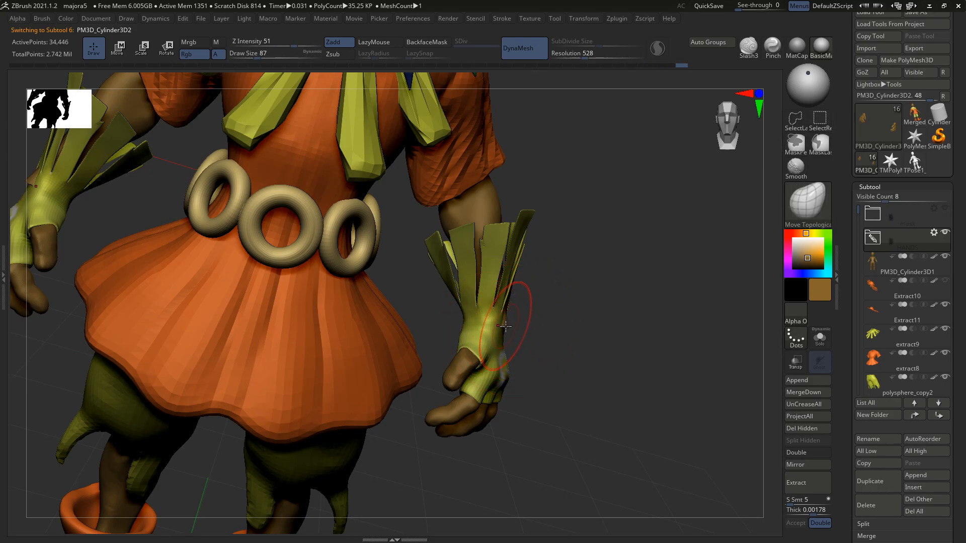
# Switch to the body subtool and push the forearm end inward under the glove, checking it in isolation
pyautogui.keyDown('alt'); pyautogui.click(506, 326); pyautogui.keyUp('alt')
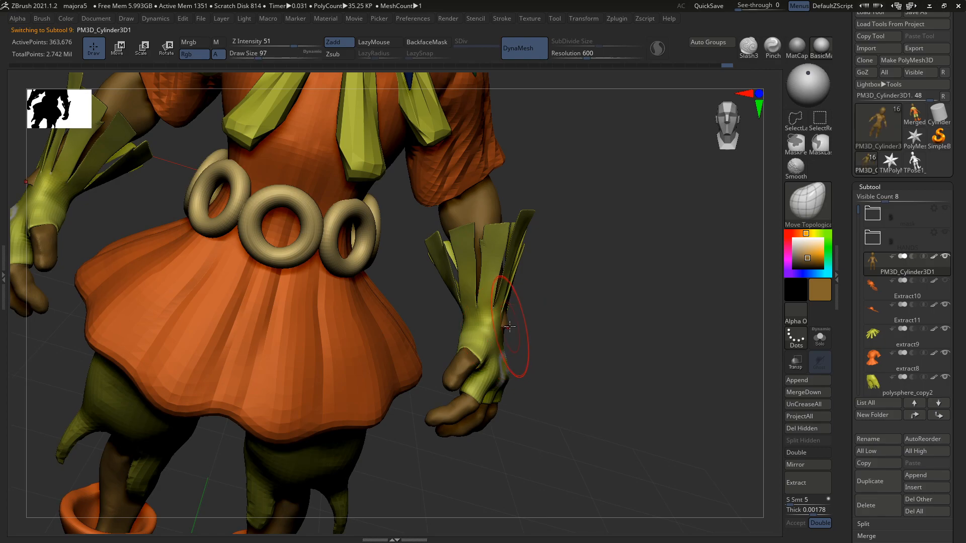
pyautogui.press('s')
pyautogui.moveTo(510, 327); pyautogui.dragTo(492, 326)
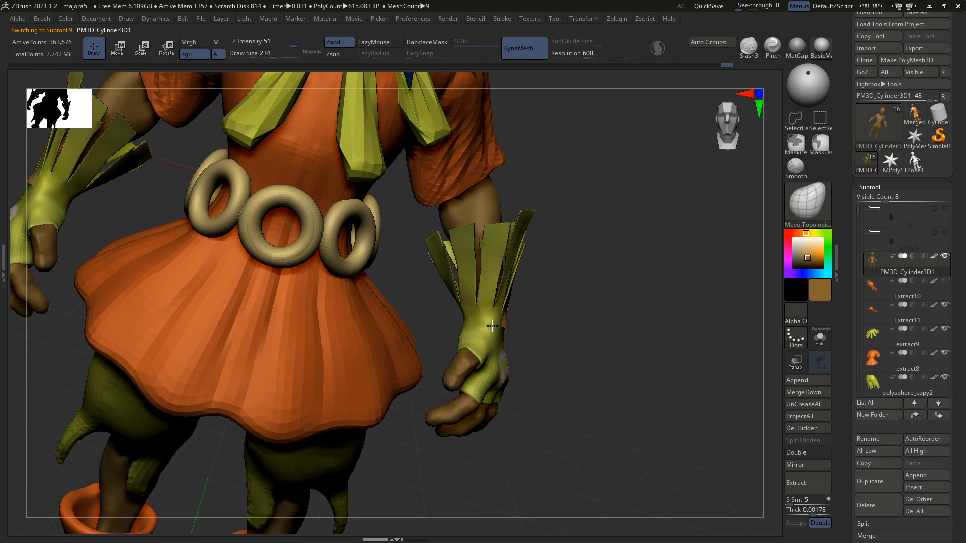
pyautogui.moveTo(599, 322); pyautogui.dragTo(474, 326)
pyautogui.hotkey('alt', 's')
pyautogui.press('ctrl')
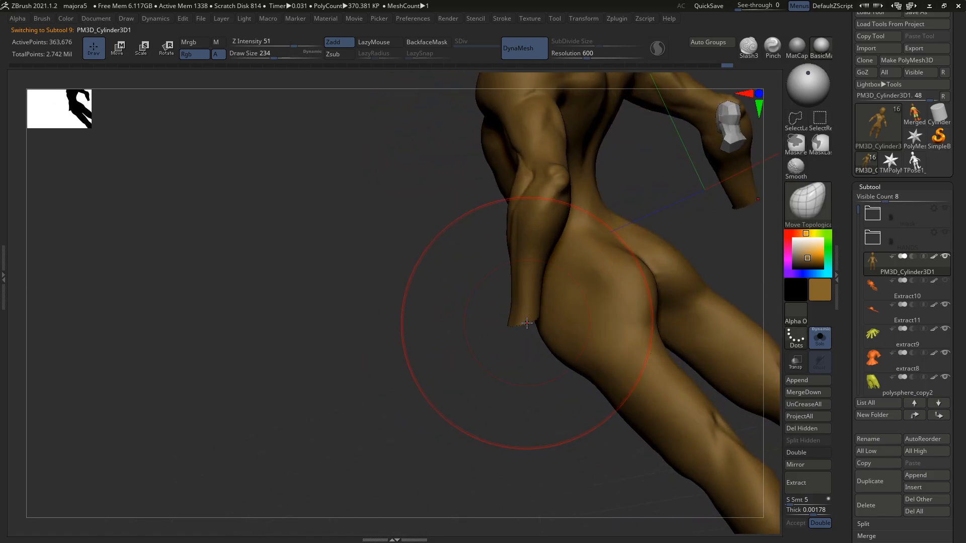
pyautogui.hotkey('alt', 's')
pyautogui.moveTo(517, 323); pyautogui.dragTo(577, 286, button='right')
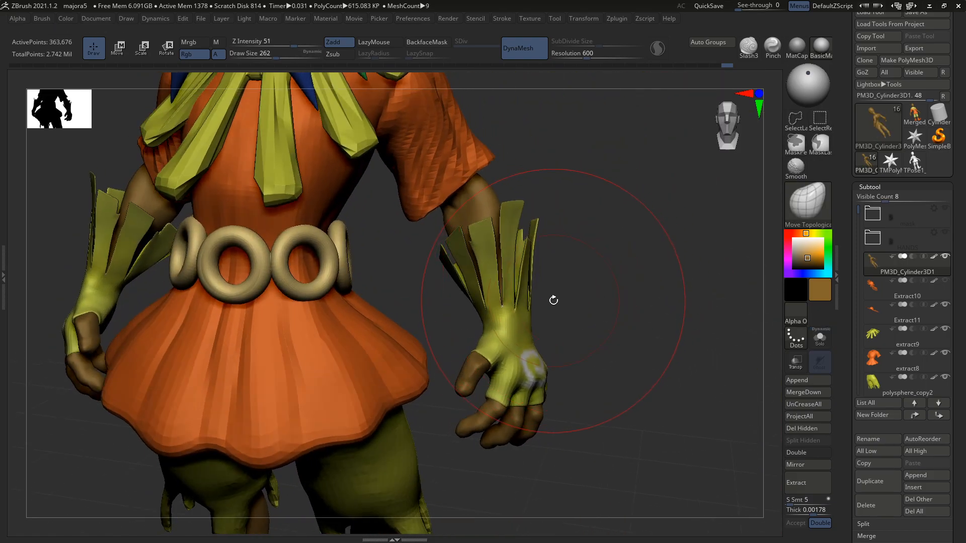
# Finish fitting the forearm end within the glove cuff and switch back to the glove subtool
pyautogui.moveTo(524, 313)
pyautogui.mouseDown(button='right')
pyautogui.moveTo(521, 334)
pyautogui.moveTo(510, 308)
pyautogui.moveTo(532, 296)
pyautogui.moveTo(557, 307)
pyautogui.moveTo(585, 291)
pyautogui.mouseUp(button='right')
pyautogui.press('s')
pyautogui.click(520, 332)
pyautogui.press('s')
pyautogui.click(510, 308)
pyautogui.press('s')
pyautogui.click(533, 297)
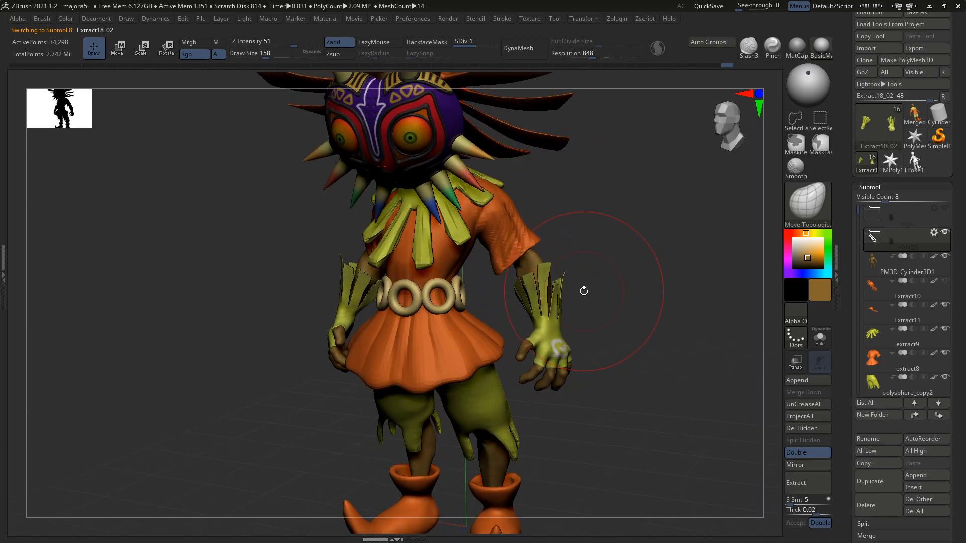
# Undo the last cuff edit and move the inner cuff strip closer to the forearm
pyautogui.moveTo(530, 312); pyautogui.dragTo(419, 316, button='right')
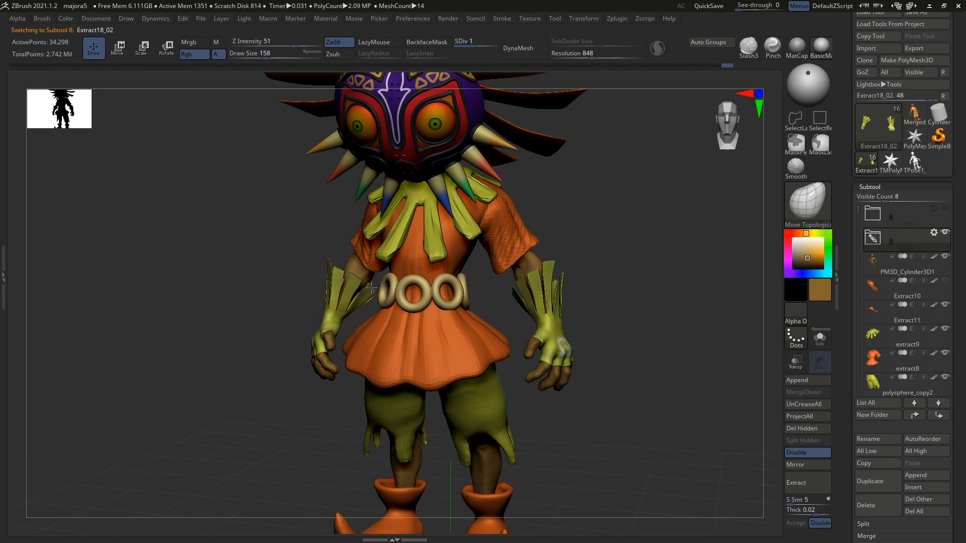
pyautogui.hotkey('ctrl', 'z')
pyautogui.press('s')
pyautogui.moveTo(372, 288); pyautogui.dragTo(363, 288)
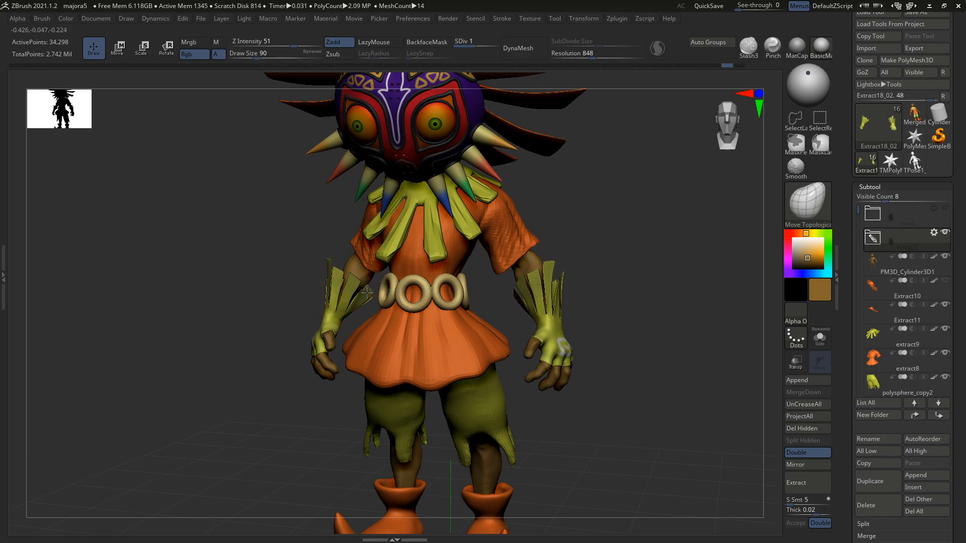
pyautogui.moveTo(366, 296)
pyautogui.mouseDown(button='right')
pyautogui.moveTo(327, 305)
pyautogui.moveTo(368, 293)
pyautogui.mouseUp(button='right')
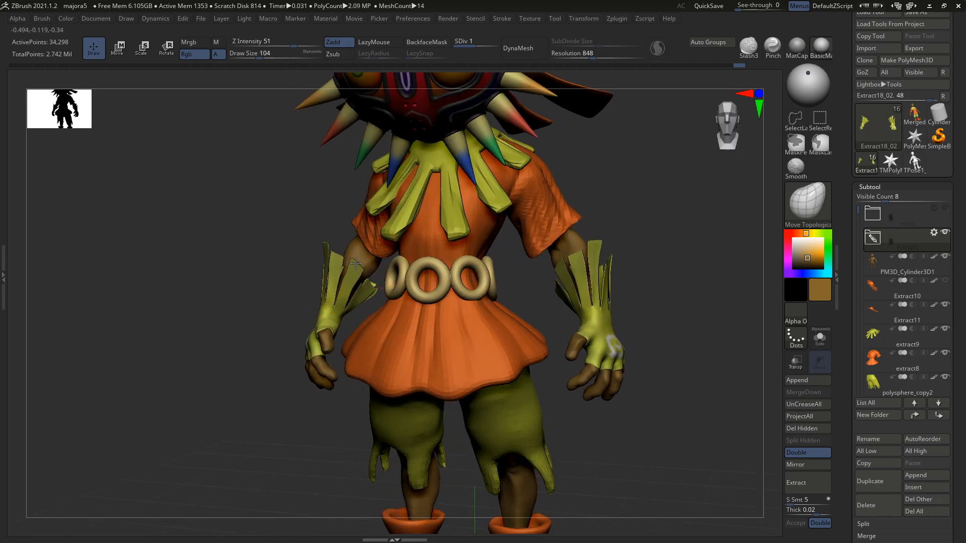
pyautogui.moveTo(334, 265); pyautogui.dragTo(336, 259, button='right')
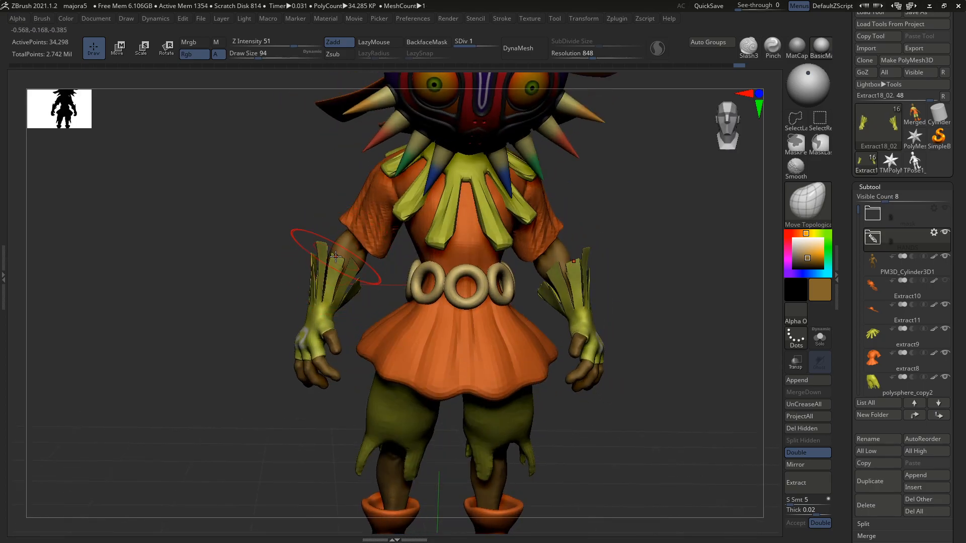
# Refine the tips and spacing of the inner cuff strips with a smaller Move Topological brush
pyautogui.press(']')
pyautogui.moveTo(332, 276)
pyautogui.mouseDown(button='right')
pyautogui.moveTo(364, 244)
pyautogui.moveTo(361, 284)
pyautogui.mouseUp(button='right')
pyautogui.press('[')
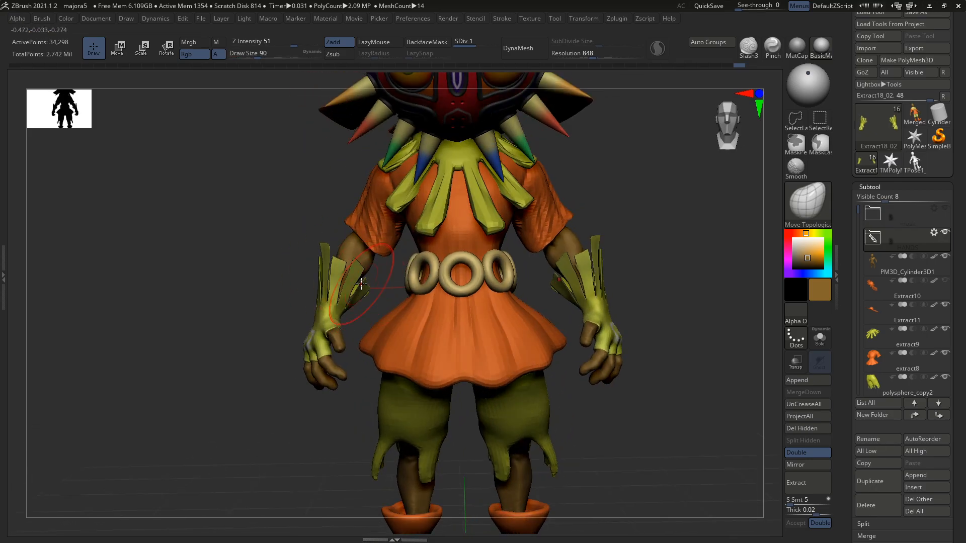
pyautogui.press('[')
pyautogui.press('[')
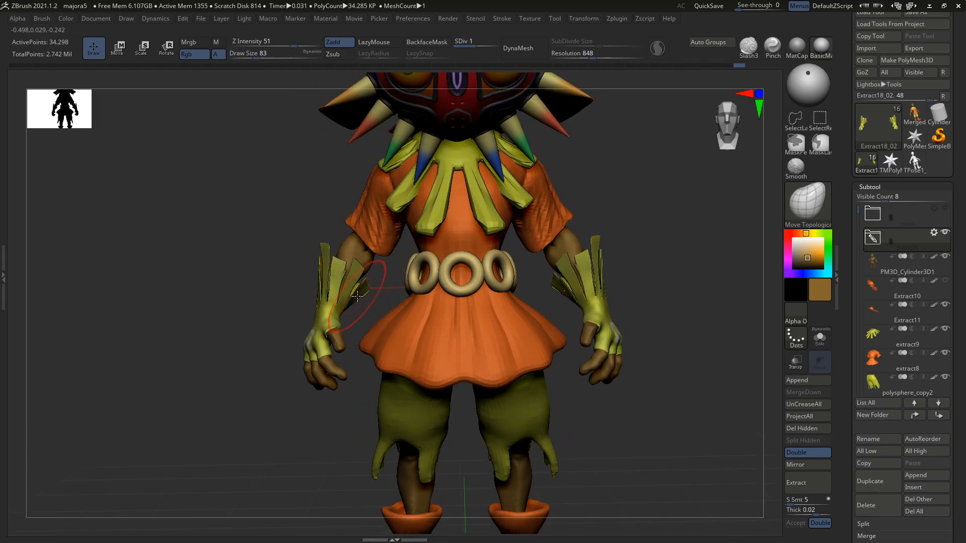
pyautogui.moveTo(382, 301)
pyautogui.mouseDown(button='right')
pyautogui.moveTo(566, 291)
pyautogui.moveTo(589, 311)
pyautogui.moveTo(644, 316)
pyautogui.moveTo(571, 322)
pyautogui.moveTo(641, 311)
pyautogui.moveTo(629, 303)
pyautogui.mouseUp(button='right')
pyautogui.press(']')
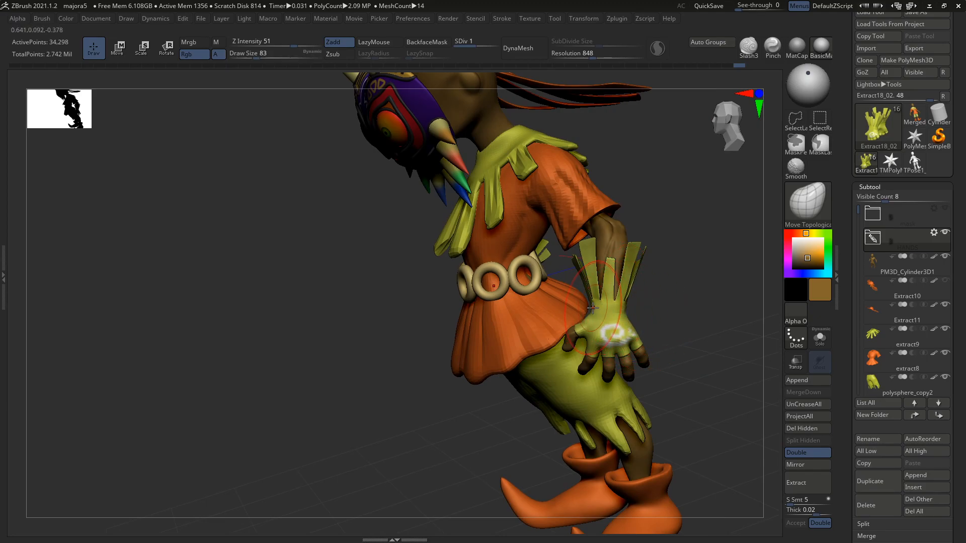
# Raise the glove to subdivision level 2 and try smoothing the back of its wrist
pyautogui.moveTo(636, 320)
pyautogui.mouseDown(button='right')
pyautogui.moveTo(666, 315)
pyautogui.moveTo(606, 305)
pyautogui.moveTo(662, 302)
pyautogui.moveTo(636, 313)
pyautogui.moveTo(646, 312)
pyautogui.moveTo(623, 337)
pyautogui.moveTo(621, 322)
pyautogui.moveTo(622, 354)
pyautogui.mouseUp(button='right')
pyautogui.hotkey('shift', 'f')
pyautogui.hotkey('shift', 'f')
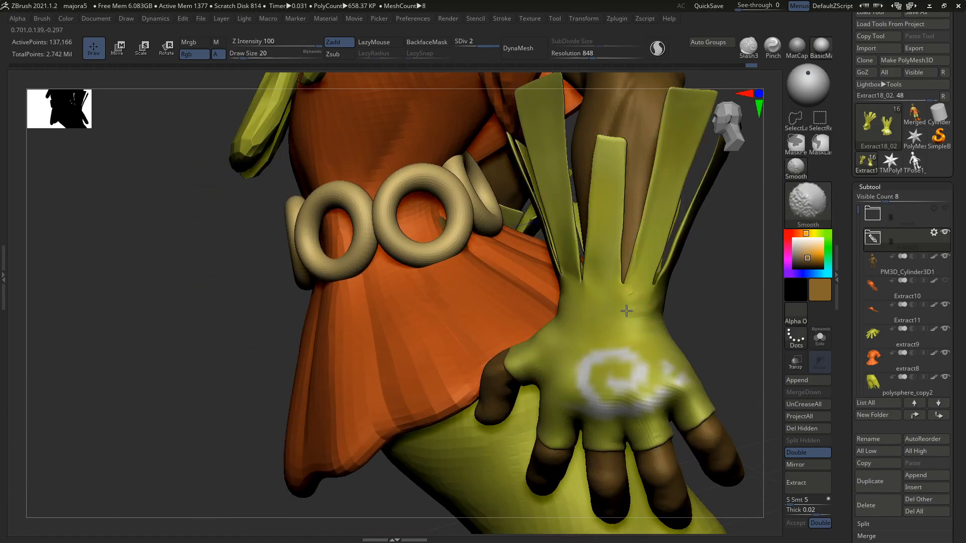
pyautogui.hotkey('ctrl', 'z')
pyautogui.keyDown('shift'); pyautogui.moveTo(629, 302); pyautogui.dragTo(626, 303); pyautogui.keyUp('shift')
pyautogui.hotkey('ctrl', 'z')
# Even out the back of the glove's wrist using the Inflat brush and smoothing
pyautogui.press('b')
pyautogui.press('i')
pyautogui.press('n')
pyautogui.press('s')
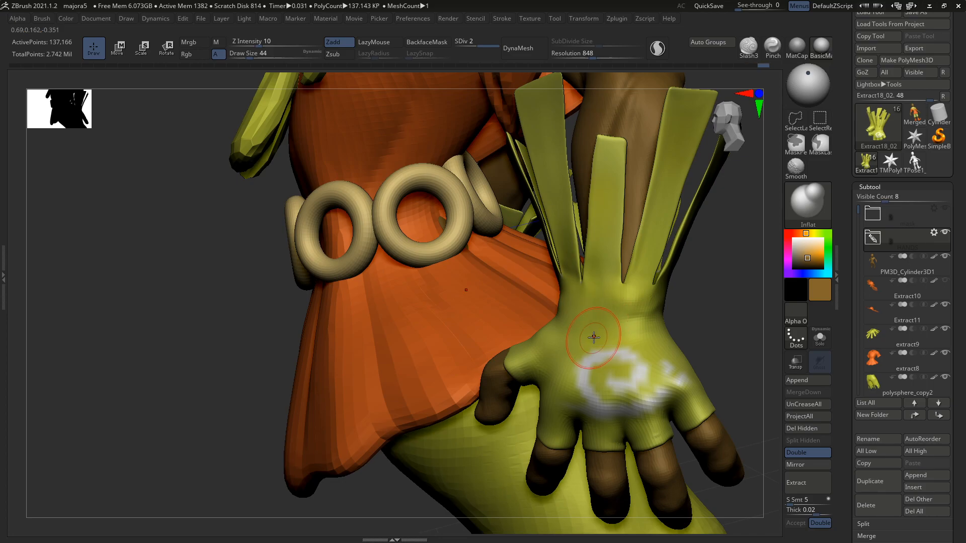
pyautogui.keyDown('shift'); pyautogui.moveTo(627, 315); pyautogui.dragTo(611, 326); pyautogui.keyUp('shift')
pyautogui.moveTo(611, 329)
pyautogui.mouseDown(button='right')
pyautogui.moveTo(651, 327)
pyautogui.moveTo(623, 305)
pyautogui.moveTo(610, 323)
pyautogui.moveTo(604, 318)
pyautogui.moveTo(618, 325)
pyautogui.mouseUp(button='right')
# Paint the glove's wrist and strip bases with its sampled yellow-green, using the Standard brush with Rgb on and Zadd off
pyautogui.press('b')
pyautogui.press('s')
pyautogui.press('t')
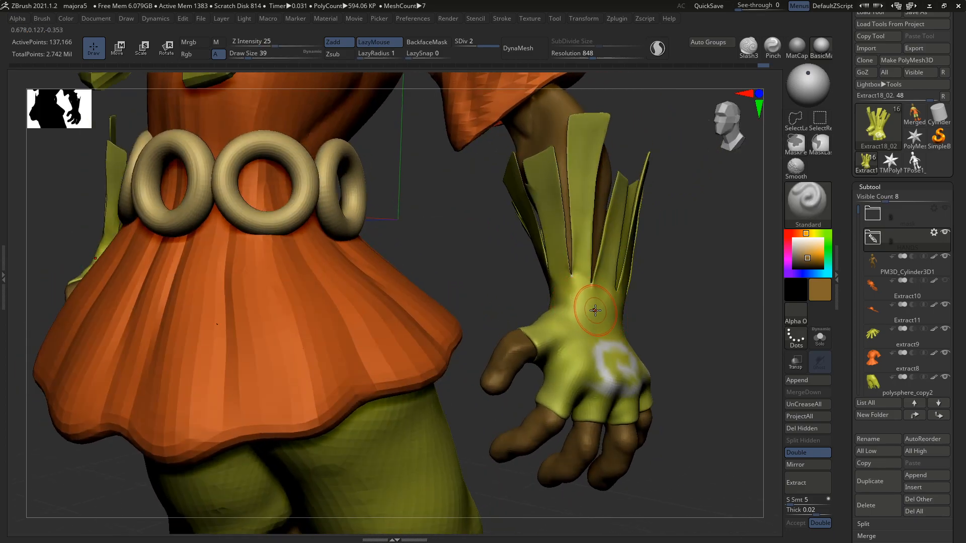
pyautogui.press('c')
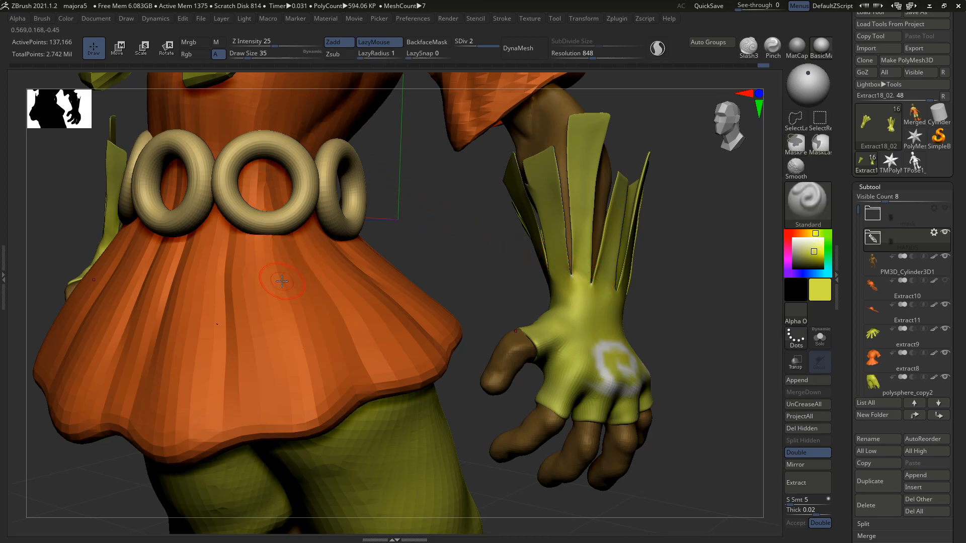
pyautogui.click(335, 46)
pyautogui.click(199, 55)
pyautogui.press('[')
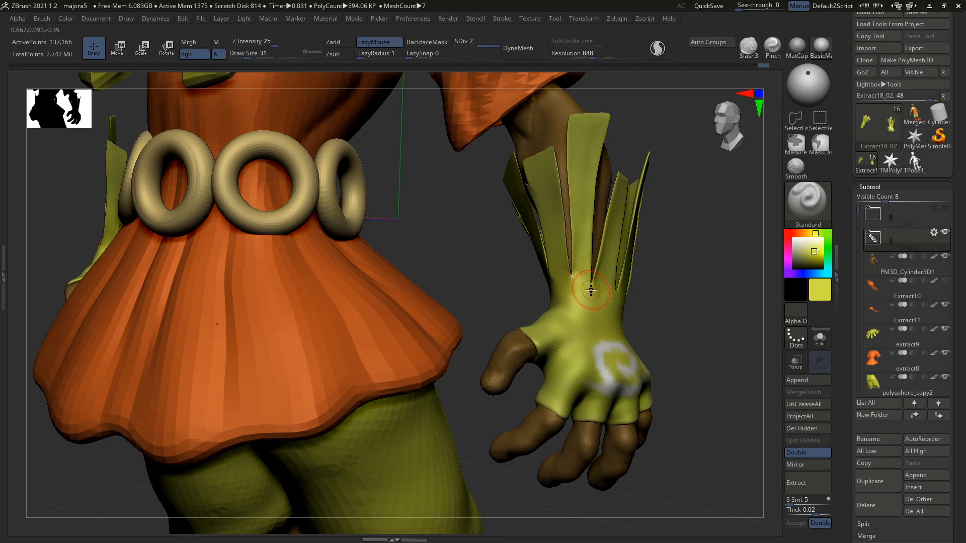
pyautogui.moveTo(569, 274); pyautogui.dragTo(574, 285)
pyautogui.moveTo(565, 311)
pyautogui.mouseDown(button='right')
pyautogui.moveTo(671, 296)
pyautogui.moveTo(604, 280)
pyautogui.moveTo(653, 299)
pyautogui.mouseUp(button='right')
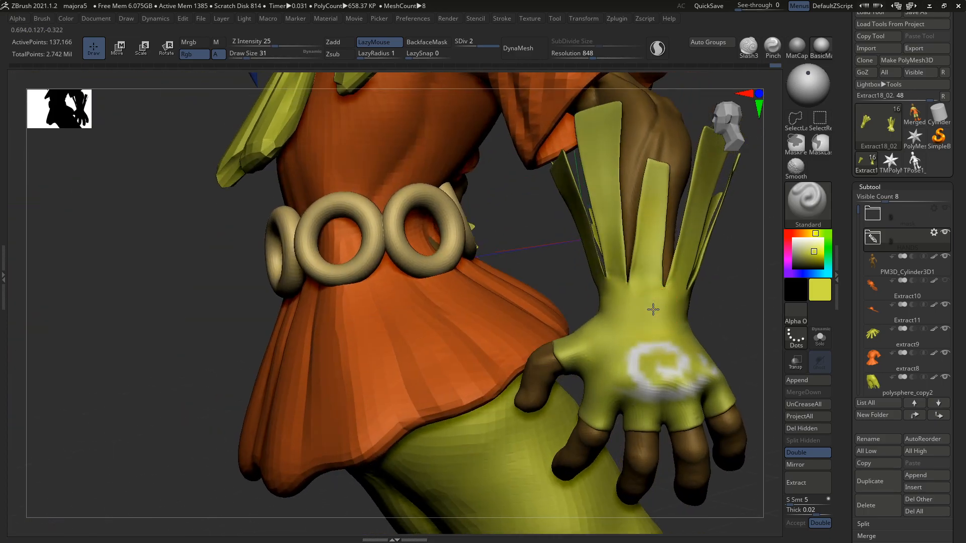
# Subdivide the glove to level 3 and flatten the wrist and strip bases with the hPolish brush
pyautogui.press('d')
pyautogui.moveTo(642, 312); pyautogui.dragTo(638, 319, button='right')
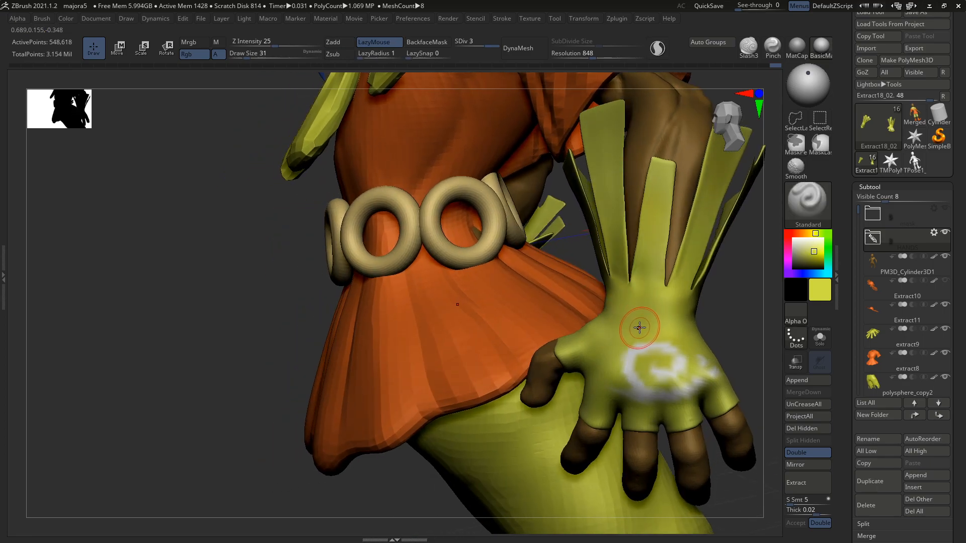
pyautogui.press('b')
pyautogui.press('h')
pyautogui.press('p')
pyautogui.press('s')
pyautogui.moveTo(643, 261); pyautogui.dragTo(649, 261)
pyautogui.moveTo(642, 310)
pyautogui.mouseDown(button='right')
pyautogui.moveTo(668, 306)
pyautogui.moveTo(668, 325)
pyautogui.moveTo(650, 299)
pyautogui.mouseUp(button='right')
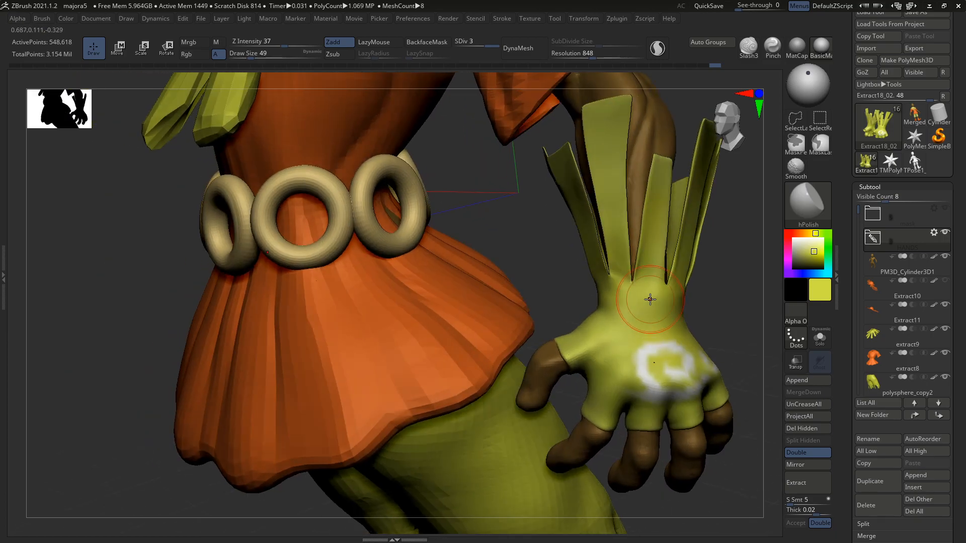
# Carve fold creases across the glove's wrist with the DamStandard brush at Z Intensity 22 and draw size 20
pyautogui.press('b')
pyautogui.press('m')
pyautogui.press('t')
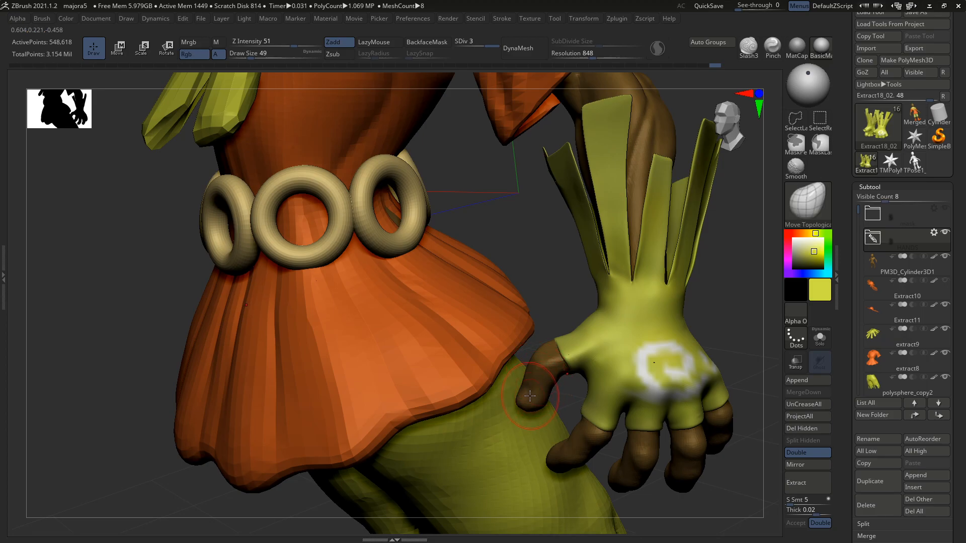
pyautogui.press('b')
pyautogui.press('d')
pyautogui.press('s')
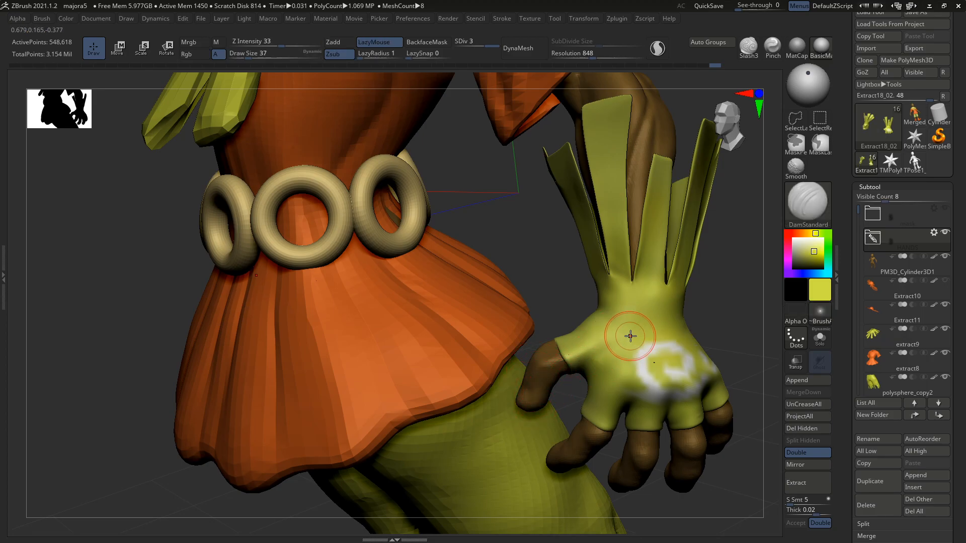
pyautogui.moveTo(663, 336)
pyautogui.mouseDown(button='right')
pyautogui.moveTo(679, 336)
pyautogui.moveTo(666, 347)
pyautogui.moveTo(665, 318)
pyautogui.mouseUp(button='right')
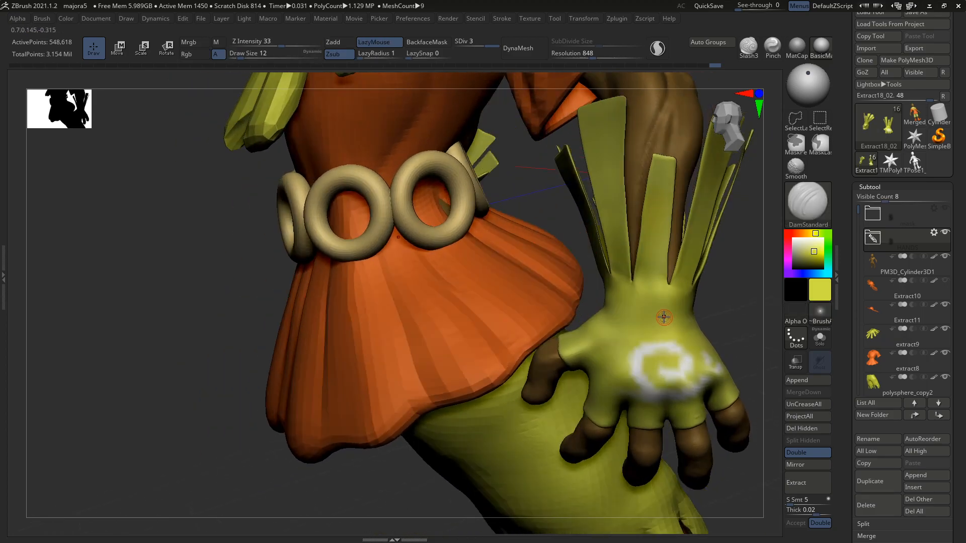
pyautogui.press('s')
pyautogui.moveTo(637, 310); pyautogui.dragTo(672, 304)
pyautogui.hotkey('ctrl', 'z')
pyautogui.press('u')
pyautogui.click(648, 298)
pyautogui.press('s')
pyautogui.click(616, 296)
pyautogui.moveTo(617, 291); pyautogui.dragTo(676, 304)
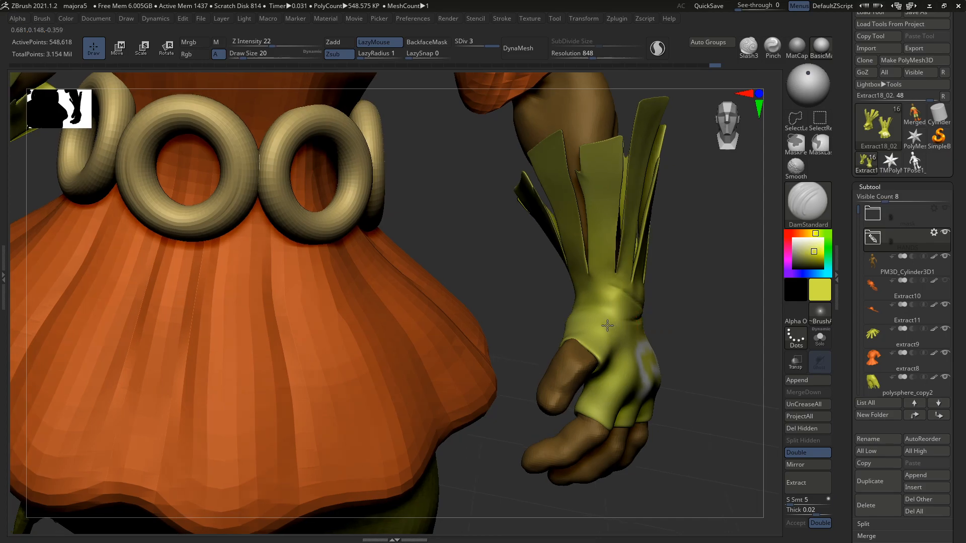
pyautogui.moveTo(607, 325); pyautogui.dragTo(643, 320, button='right')
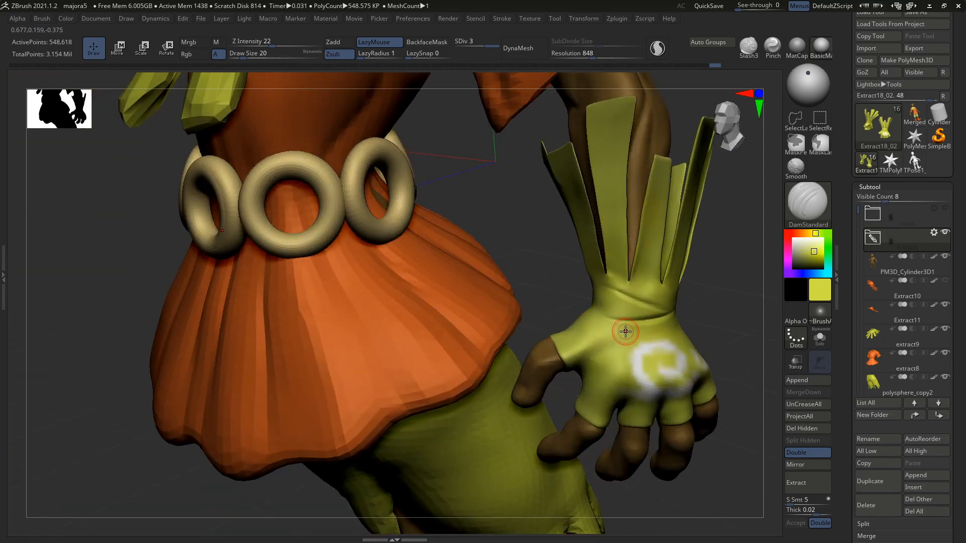
# Build up the glove's wrist folds with the Clay brush at Z Intensity 50 and draw size 12, and smooth them
pyautogui.press('b')
pyautogui.press('c')
pyautogui.press('l')
pyautogui.moveTo(670, 334)
pyautogui.mouseDown(button='right')
pyautogui.moveTo(628, 328)
pyautogui.moveTo(645, 316)
pyautogui.moveTo(639, 292)
pyautogui.mouseUp(button='right')
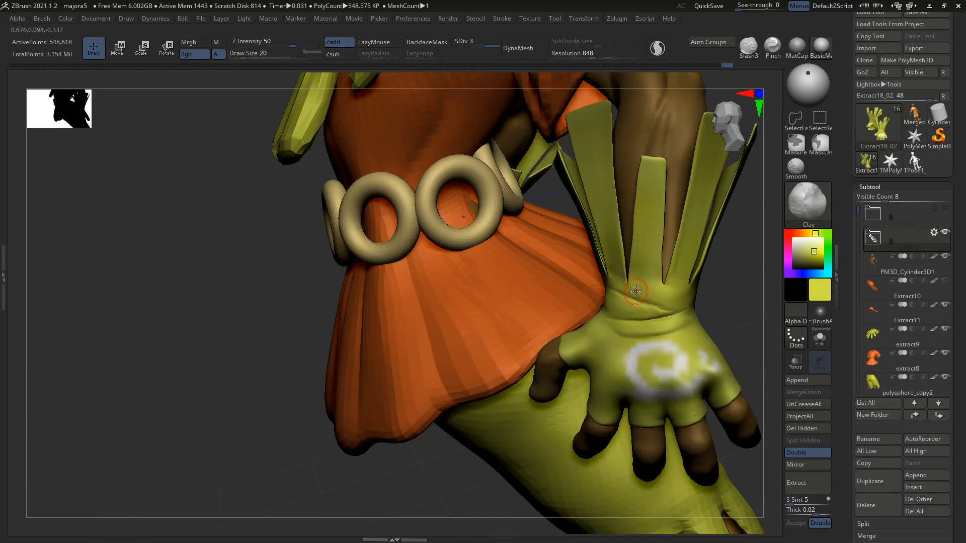
pyautogui.press('[')
pyautogui.press('[')
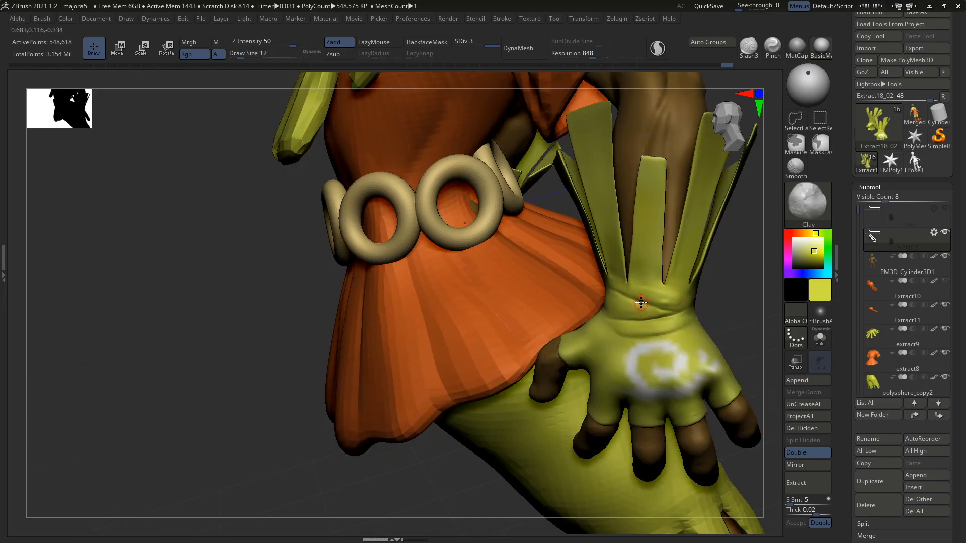
pyautogui.moveTo(671, 302)
pyautogui.mouseDown(button='right')
pyautogui.moveTo(685, 304)
pyautogui.moveTo(669, 308)
pyautogui.mouseUp(button='right')
pyautogui.press('shift')
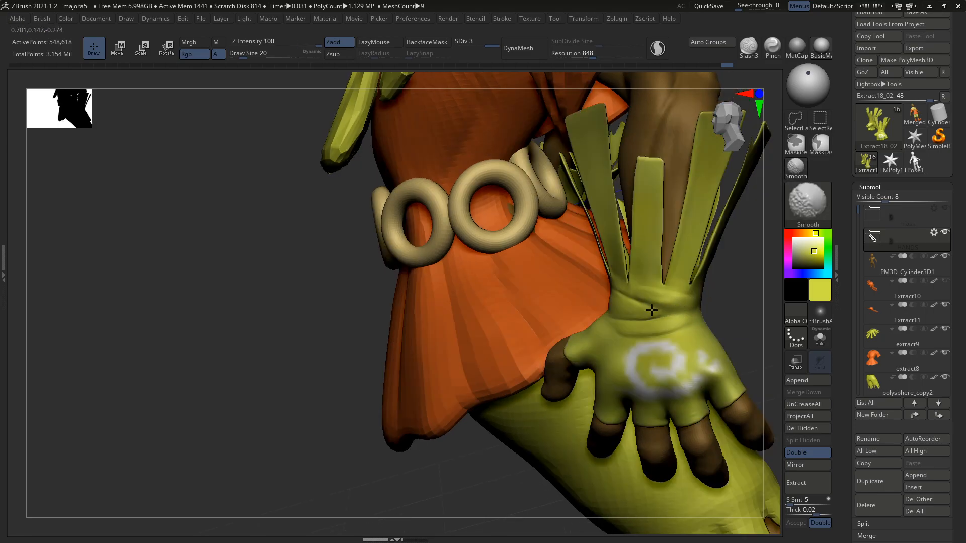
pyautogui.keyDown('shift'); pyautogui.moveTo(649, 303); pyautogui.dragTo(686, 310); pyautogui.keyUp('shift')
pyautogui.moveTo(696, 315)
pyautogui.mouseDown(button='right')
pyautogui.moveTo(682, 319)
pyautogui.moveTo(613, 296)
pyautogui.mouseUp(button='right')
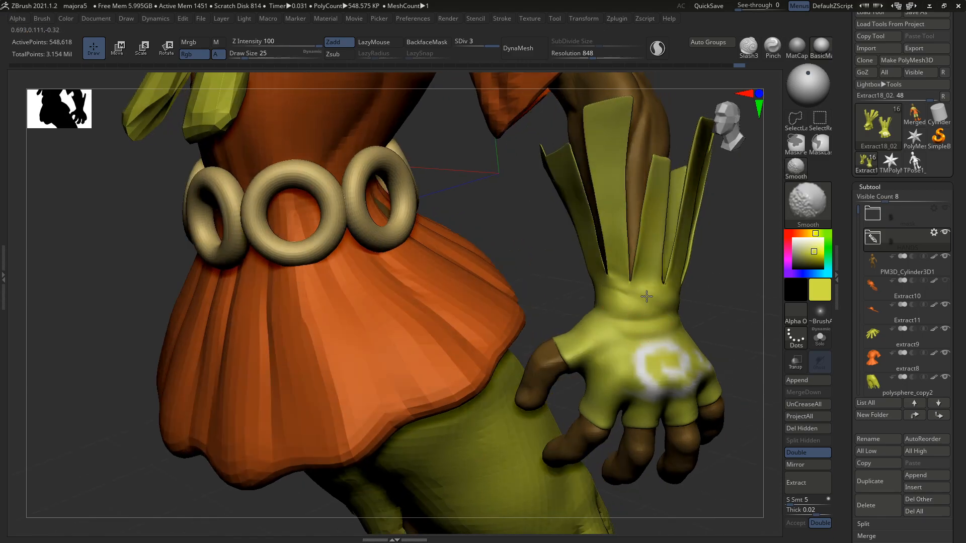
# Try building up the base of the glove's middle cuff strip with the Clay brush at draw size 33
pyautogui.press('u')
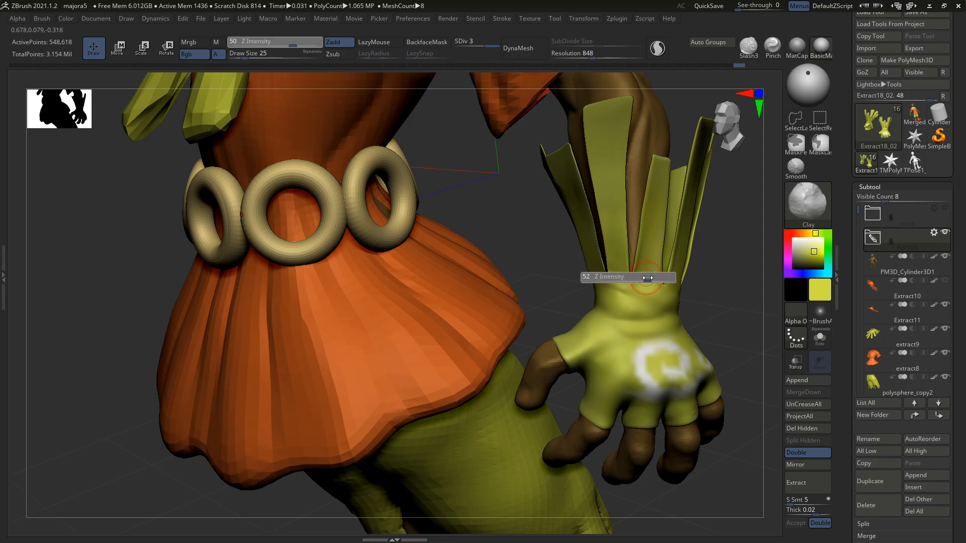
pyautogui.press('s')
pyautogui.moveTo(643, 278); pyautogui.dragTo(659, 282)
pyautogui.moveTo(655, 251); pyautogui.dragTo(641, 258, button='right')
pyautogui.moveTo(649, 260); pyautogui.dragTo(649, 241)
pyautogui.hotkey('shift', 'f')
pyautogui.hotkey('shift', 'f')
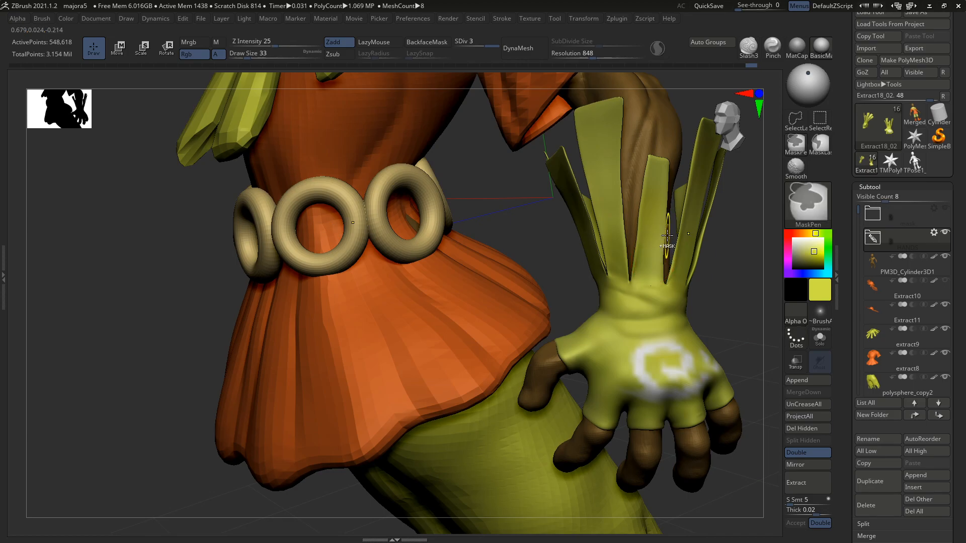
pyautogui.hotkey('ctrl', 'z')
# Turn on BackfaceMask, blend the strip base into the wrist with the Clay brush at Z Intensity 36, and smooth the wrist
pyautogui.click(427, 42)
pyautogui.keyDown('alt'); pyautogui.click(648, 278); pyautogui.keyUp('alt')
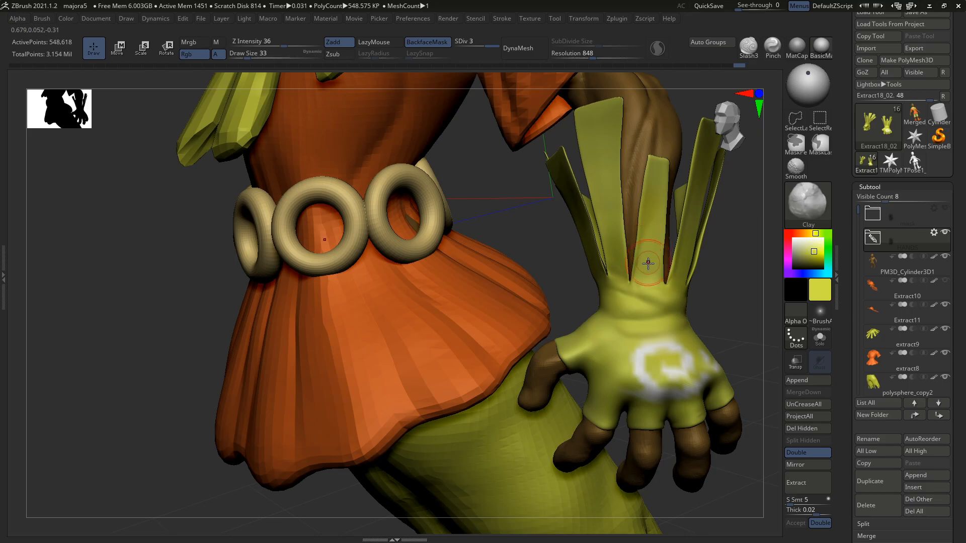
pyautogui.press('shift')
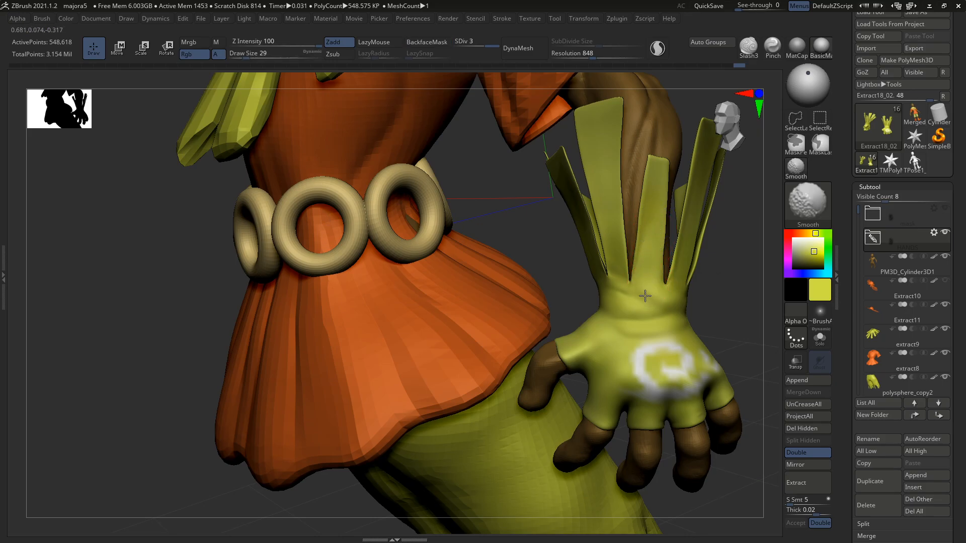
pyautogui.moveTo(659, 324)
pyautogui.keyDown('shift'); pyautogui.mouseDown()
pyautogui.moveTo(676, 337)
pyautogui.moveTo(658, 319)
pyautogui.mouseUp(); pyautogui.keyUp('shift')
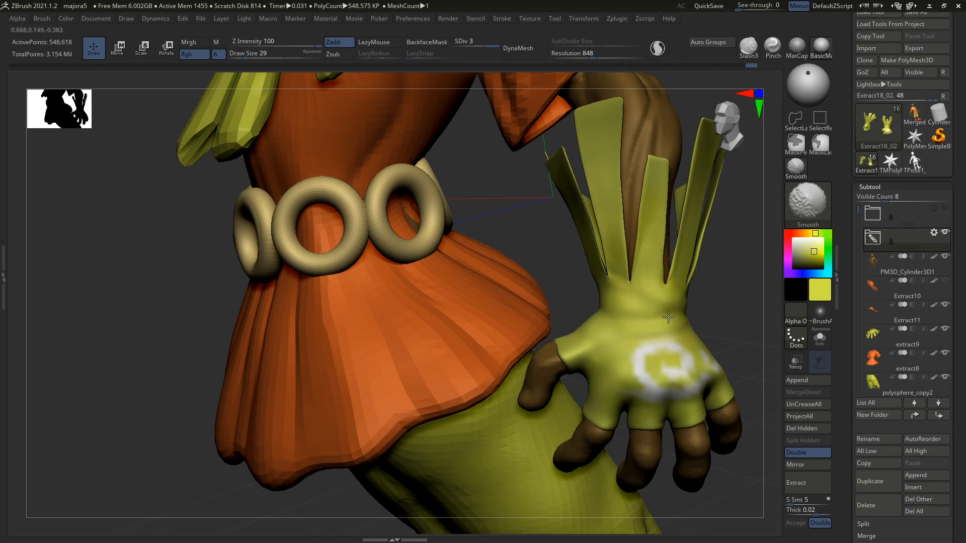
# Switch to the Move brush with the full character in view and save the project
pyautogui.moveTo(656, 261)
pyautogui.keyDown('ctrl'); pyautogui.mouseDown(button='right')
pyautogui.moveTo(705, 319)
pyautogui.moveTo(664, 325)
pyautogui.moveTo(676, 337)
pyautogui.moveTo(691, 325)
pyautogui.moveTo(655, 330)
pyautogui.moveTo(686, 319)
pyautogui.moveTo(685, 349)
pyautogui.moveTo(644, 358)
pyautogui.mouseUp(button='right'); pyautogui.keyUp('ctrl')
pyautogui.press('b')
pyautogui.press('m')
pyautogui.press('v')
pyautogui.press('s')
pyautogui.click(653, 328)
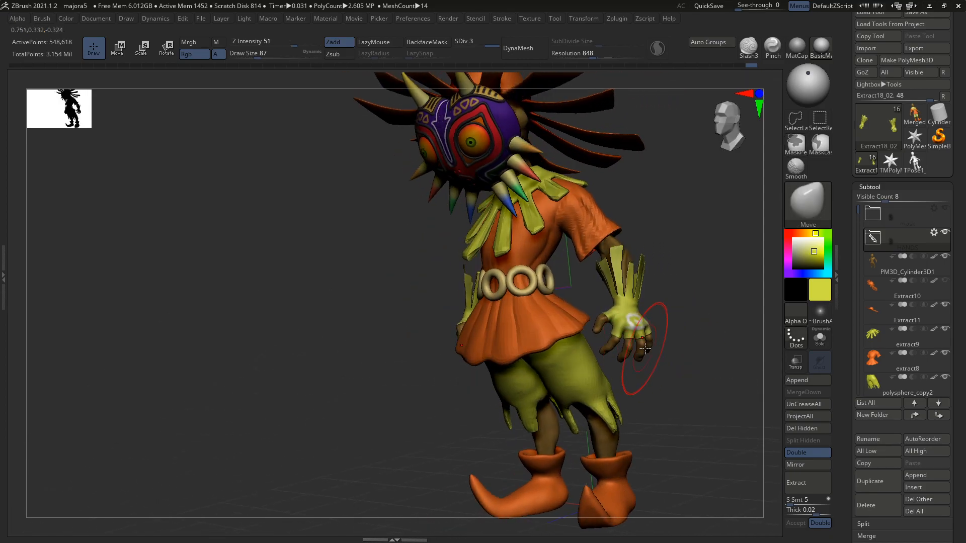
pyautogui.press('ctrl')
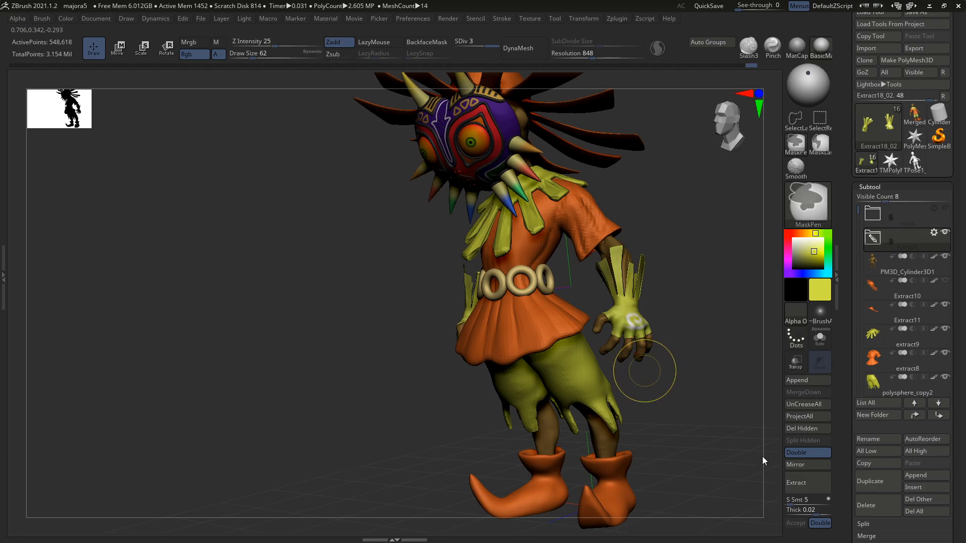
pyautogui.click(783, 484)
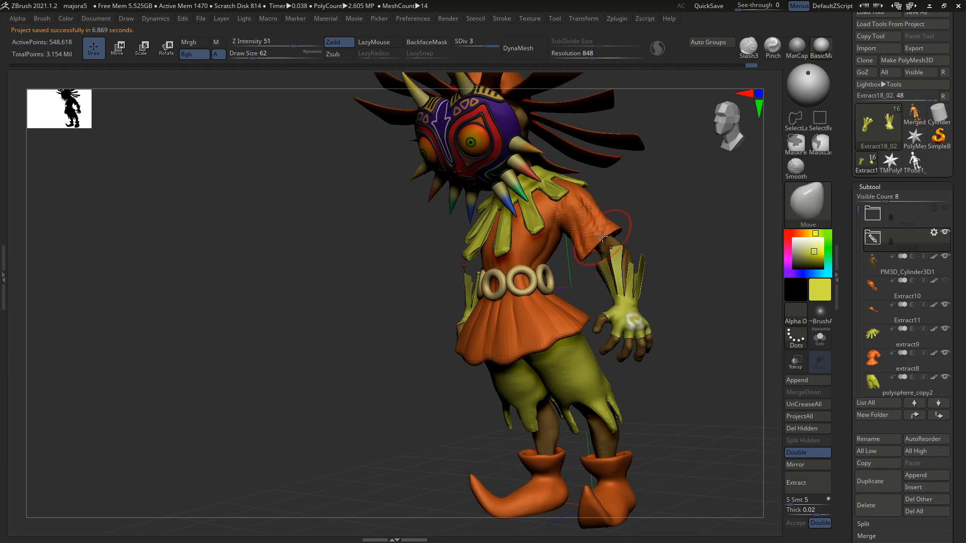
# Switch to the Move Topological brush at draw size 51 and make the orange tunic the active subtool
pyautogui.press('[')
pyautogui.press('b')
pyautogui.press('m')
pyautogui.press('t')
pyautogui.press(']')
pyautogui.press('[')
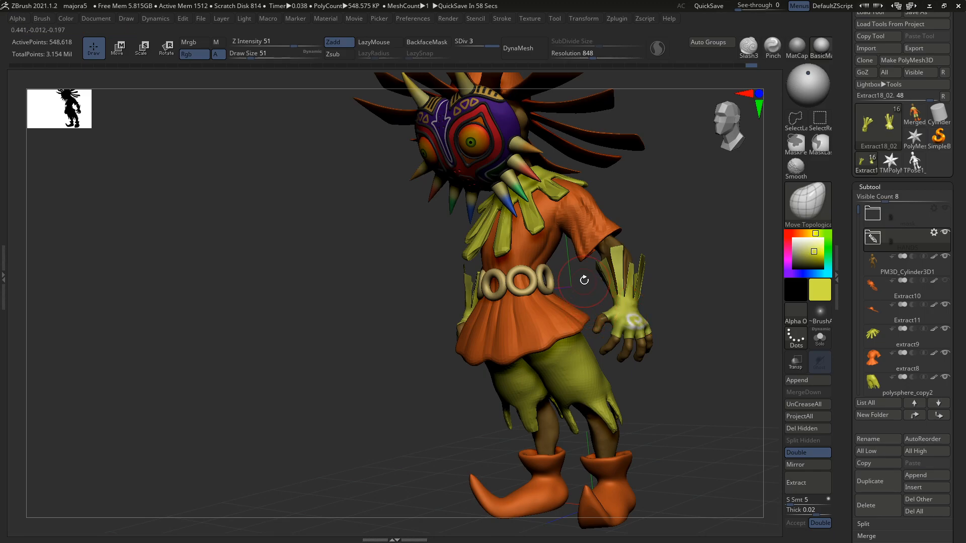
pyautogui.keyDown('alt'); pyautogui.click(602, 230); pyautogui.keyUp('alt')
pyautogui.moveTo(582, 286)
pyautogui.mouseDown()
pyautogui.moveTo(643, 235)
pyautogui.moveTo(625, 213)
pyautogui.mouseUp()
# Pull the front hem of the tunic's skirt downward using the Move brush at draw size 37
pyautogui.press('b')
pyautogui.press('m')
pyautogui.press('v')
pyautogui.press('s')
pyautogui.moveTo(677, 234)
pyautogui.mouseDown()
pyautogui.moveTo(568, 255)
pyautogui.moveTo(606, 251)
pyautogui.moveTo(578, 253)
pyautogui.mouseUp()
pyautogui.press('s')
pyautogui.moveTo(533, 253)
pyautogui.mouseDown()
pyautogui.moveTo(606, 245)
pyautogui.moveTo(523, 254)
pyautogui.mouseUp()
pyautogui.press('s')
pyautogui.click(523, 257)
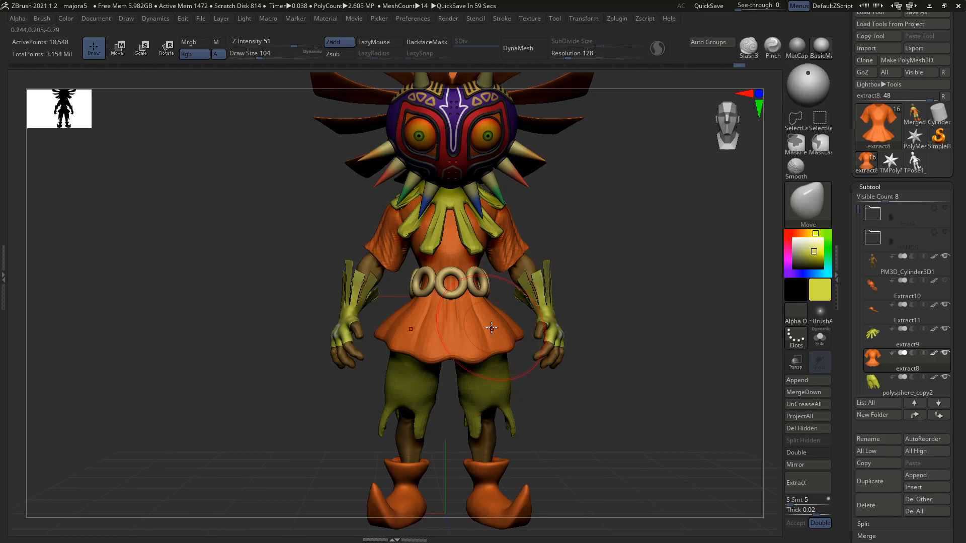
pyautogui.press('s')
pyautogui.click(476, 347)
pyautogui.moveTo(481, 348); pyautogui.dragTo(476, 363, button='right')
pyautogui.press('s')
pyautogui.click(475, 362)
pyautogui.press('[')
pyautogui.moveTo(475, 362); pyautogui.dragTo(473, 370)
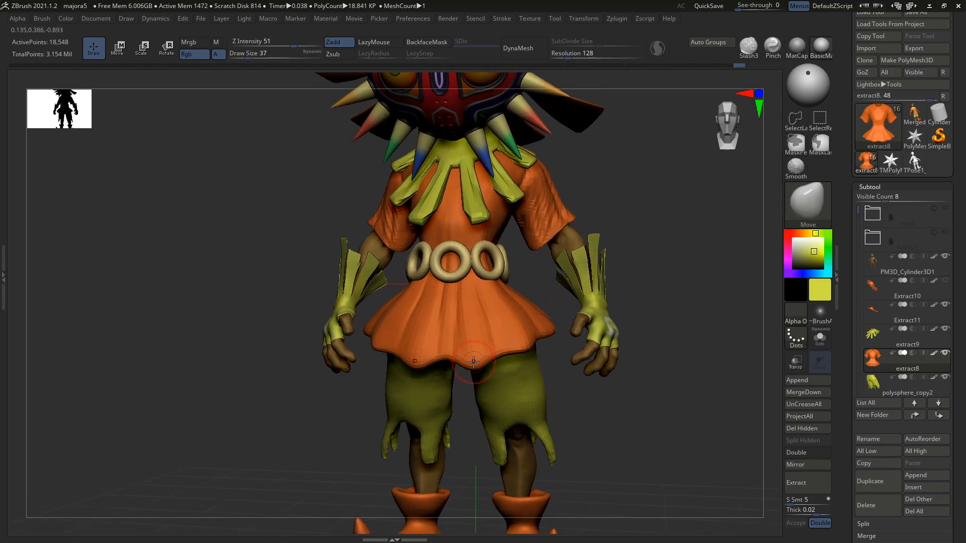
# Adjust the skirt's front hem from front and low viewpoints with the Move brush, using draw sizes 56 and 65
pyautogui.moveTo(528, 370)
pyautogui.mouseDown(button='right')
pyautogui.moveTo(477, 369)
pyautogui.moveTo(507, 368)
pyautogui.moveTo(506, 354)
pyautogui.mouseUp(button='right')
pyautogui.press(']')
pyautogui.press(']')
pyautogui.press(']')
pyautogui.moveTo(500, 357); pyautogui.dragTo(499, 372)
pyautogui.moveTo(499, 355)
pyautogui.mouseDown(button='right')
pyautogui.moveTo(480, 380)
pyautogui.moveTo(483, 366)
pyautogui.moveTo(478, 408)
pyautogui.moveTo(499, 402)
pyautogui.moveTo(495, 410)
pyautogui.moveTo(456, 392)
pyautogui.mouseUp(button='right')
pyautogui.press('[')
pyautogui.hotkey('ctrl', 'z')
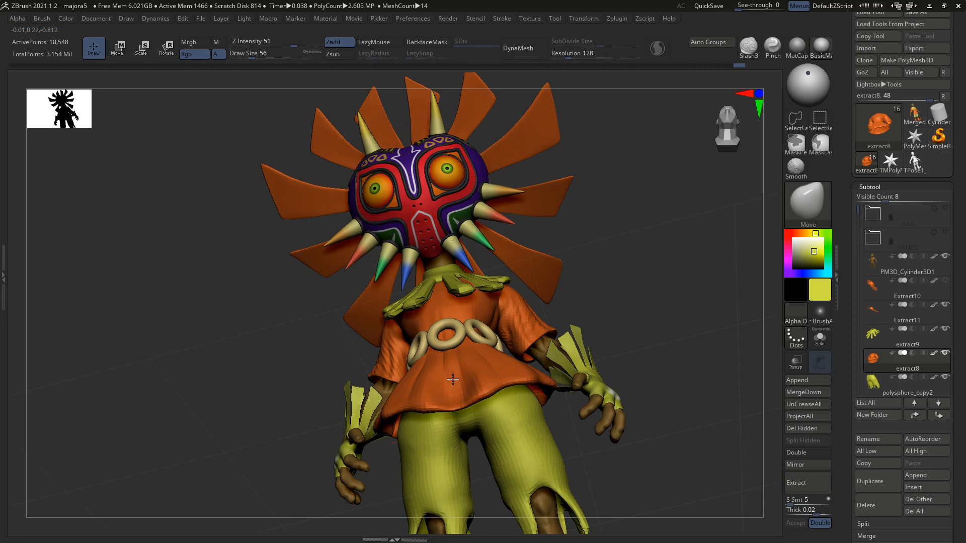
pyautogui.moveTo(453, 373); pyautogui.dragTo(456, 365, button='right')
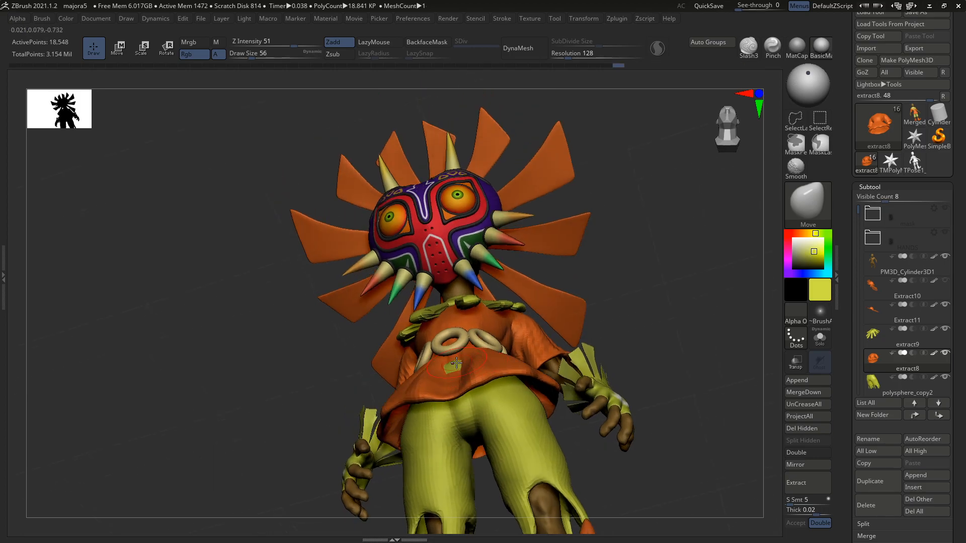
pyautogui.press(']')
pyautogui.moveTo(478, 365); pyautogui.dragTo(473, 370)
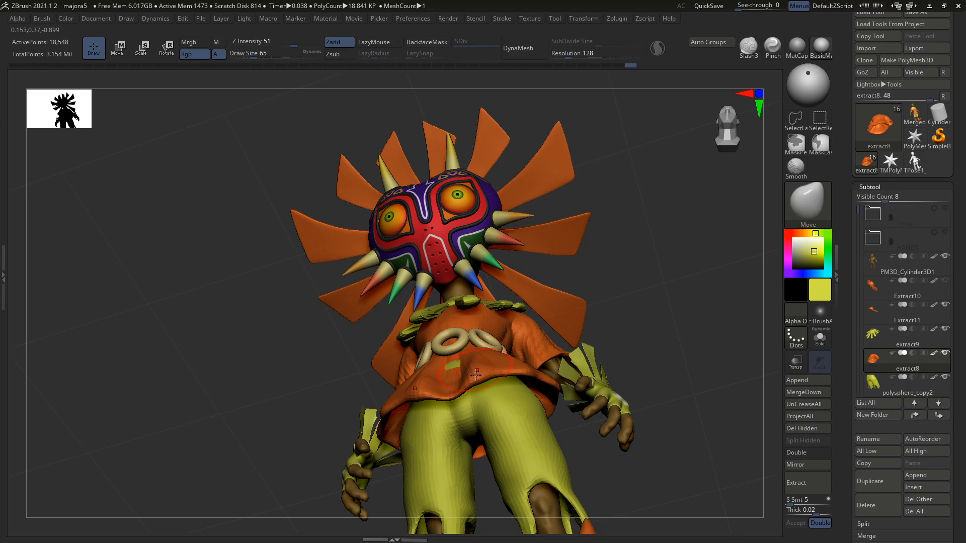
pyautogui.moveTo(473, 372); pyautogui.dragTo(472, 395, button='right')
pyautogui.keyDown('alt'); pyautogui.click(472, 395); pyautogui.keyUp('alt')
pyautogui.moveTo(478, 362)
pyautogui.mouseDown(button='right')
pyautogui.moveTo(459, 340)
pyautogui.moveTo(496, 362)
pyautogui.moveTo(482, 360)
pyautogui.mouseUp(button='right')
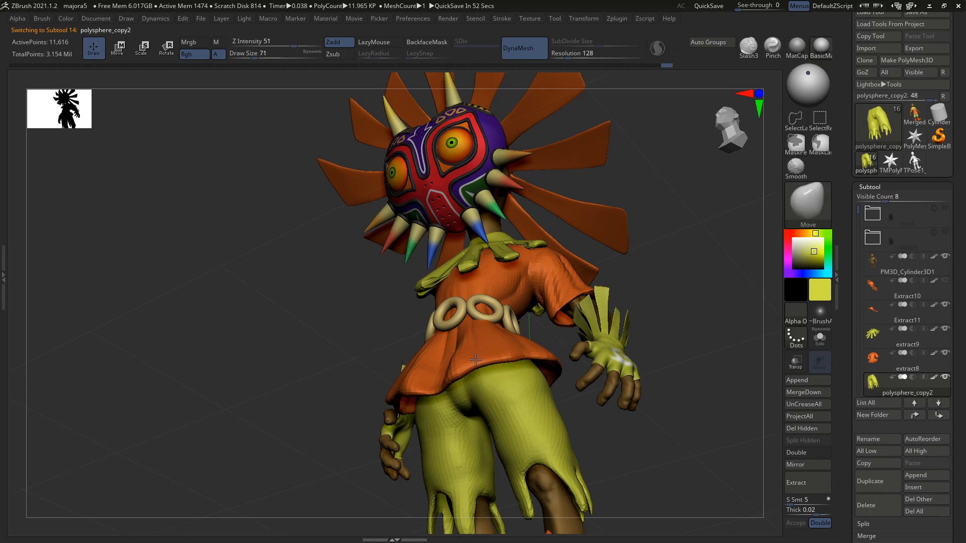
pyautogui.keyDown('alt'); pyautogui.click(474, 360); pyautogui.keyUp('alt')
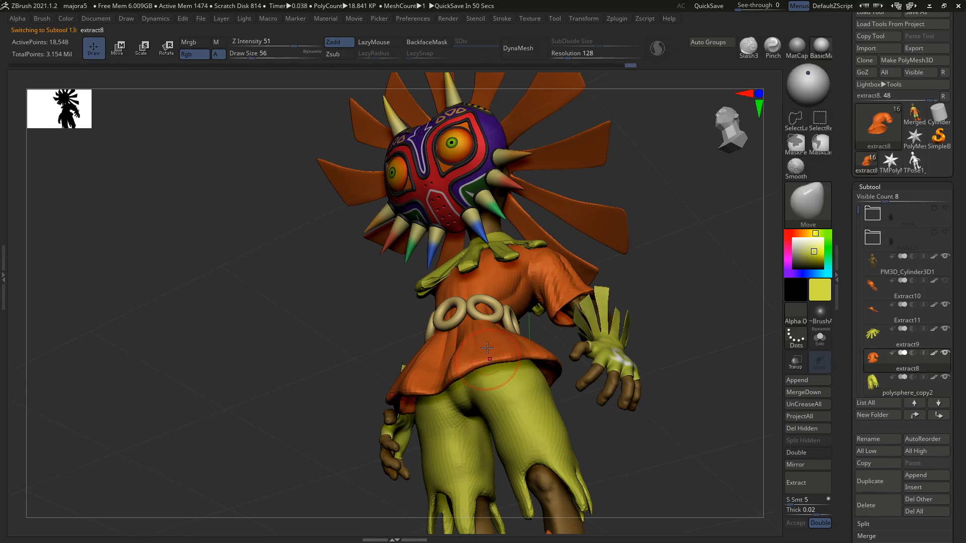
pyautogui.moveTo(487, 359); pyautogui.dragTo(485, 362, button='right')
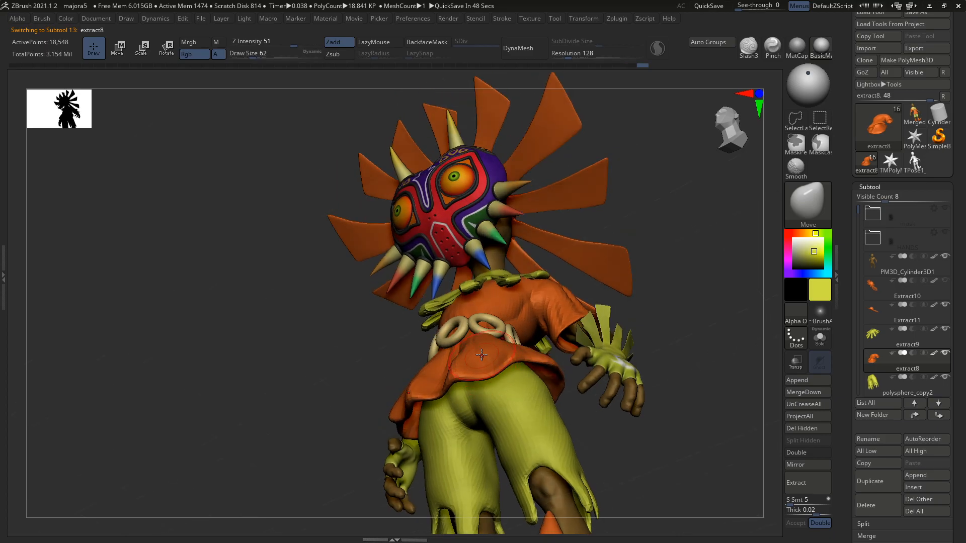
# Isolate the tunic in Solo mode and reshape the front folds of its skirt with the Move brush at draw size 74
pyautogui.hotkey('alt', 's')
pyautogui.moveTo(481, 347)
pyautogui.mouseDown(button='right')
pyautogui.moveTo(493, 420)
pyautogui.moveTo(504, 366)
pyautogui.moveTo(491, 340)
pyautogui.moveTo(498, 327)
pyautogui.moveTo(544, 309)
pyautogui.moveTo(584, 361)
pyautogui.moveTo(568, 379)
pyautogui.moveTo(523, 370)
pyautogui.moveTo(476, 380)
pyautogui.mouseUp(button='right')
pyautogui.press(']')
pyautogui.press(']')
pyautogui.press(']')
pyautogui.press(']')
pyautogui.press(']')
pyautogui.press(']')
pyautogui.press('[')
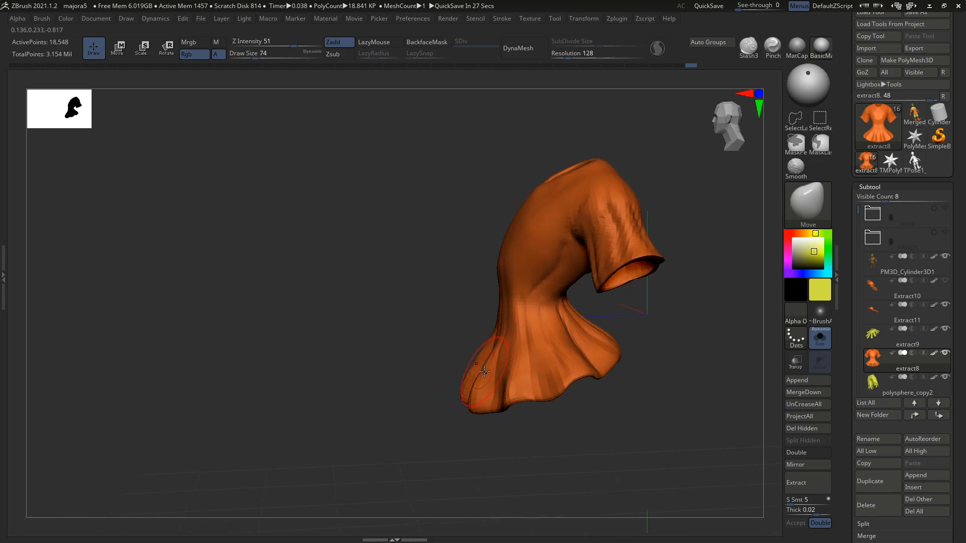
pyautogui.moveTo(491, 391); pyautogui.dragTo(538, 394, button='right')
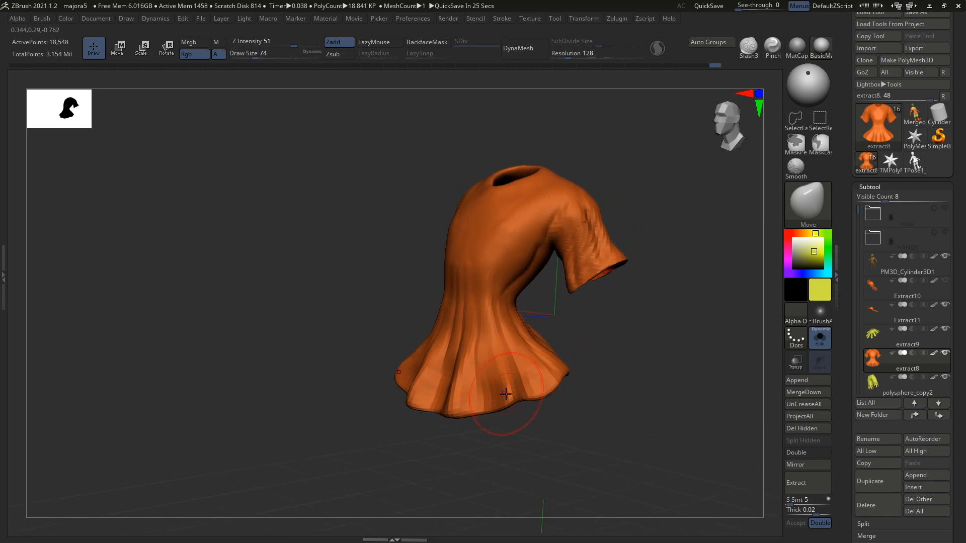
pyautogui.moveTo(494, 364); pyautogui.dragTo(536, 365, button='right')
# Refine the isolated skirt's front profile with the Move brush at draw size 97, and show all subtools again
pyautogui.hotkey('shift', 's')
pyautogui.moveTo(520, 358)
pyautogui.mouseDown(button='right')
pyautogui.moveTo(617, 362)
pyautogui.moveTo(605, 352)
pyautogui.moveTo(614, 362)
pyautogui.moveTo(674, 370)
pyautogui.moveTo(656, 373)
pyautogui.moveTo(633, 362)
pyautogui.moveTo(650, 359)
pyautogui.moveTo(629, 366)
pyautogui.moveTo(708, 376)
pyautogui.moveTo(707, 362)
pyautogui.moveTo(712, 371)
pyautogui.moveTo(727, 347)
pyautogui.mouseUp(button='right')
pyautogui.press('s')
pyautogui.press('s')
pyautogui.moveTo(709, 377); pyautogui.dragTo(722, 379)
pyautogui.moveTo(722, 379); pyautogui.dragTo(642, 397, button='right')
pyautogui.press('s')
pyautogui.moveTo(641, 399); pyautogui.dragTo(643, 399)
pyautogui.press('s')
pyautogui.moveTo(636, 435); pyautogui.dragTo(637, 435)
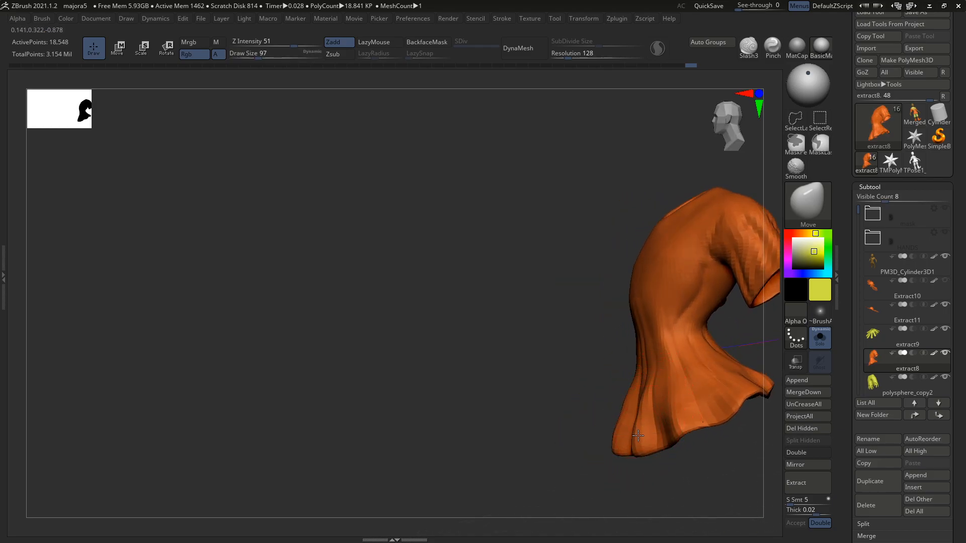
pyautogui.hotkey('alt', 's')
pyautogui.moveTo(626, 448)
pyautogui.mouseDown(button='right')
pyautogui.moveTo(679, 392)
pyautogui.moveTo(704, 405)
pyautogui.moveTo(708, 436)
pyautogui.moveTo(722, 436)
pyautogui.mouseUp(button='right')
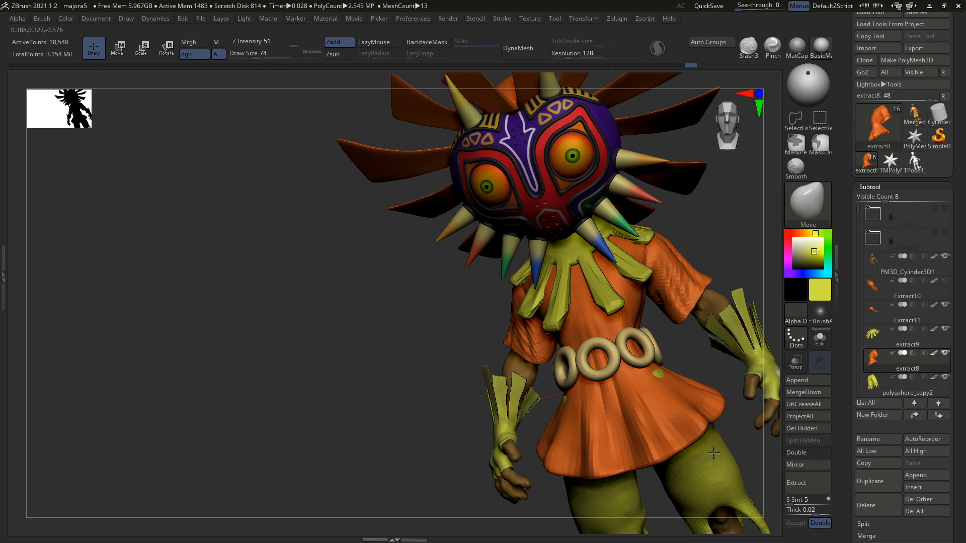
# Isolate the green trousers, tuck their waist inside the tunic with the Move brush at draw size 80, and exit Solo mode
pyautogui.click(873, 384)
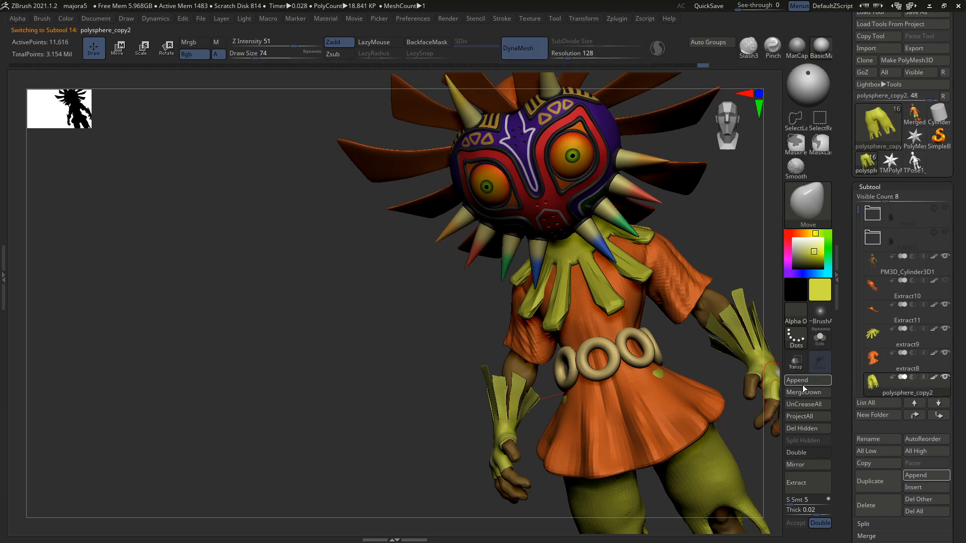
pyautogui.hotkey('alt', 's')
pyautogui.moveTo(665, 384); pyautogui.dragTo(665, 427, button='right')
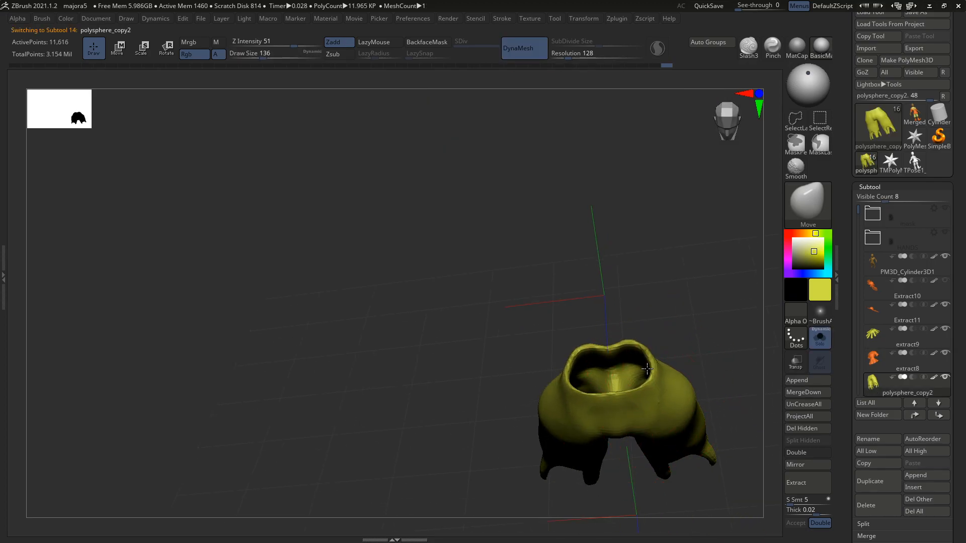
pyautogui.moveTo(660, 369)
pyautogui.mouseDown(button='right')
pyautogui.moveTo(631, 342)
pyautogui.moveTo(637, 371)
pyautogui.mouseUp(button='right')
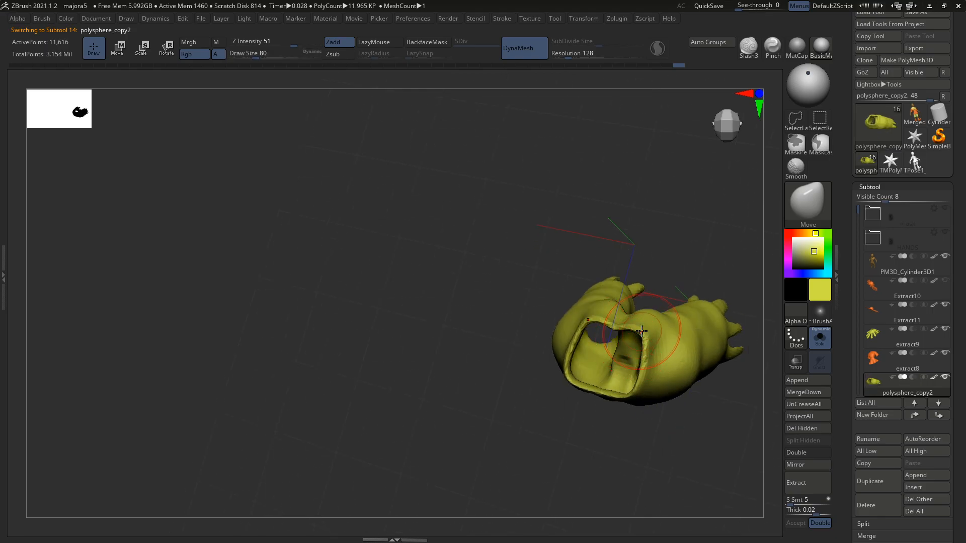
pyautogui.hotkey('alt', 's')
pyautogui.moveTo(647, 337)
pyautogui.mouseDown(button='right')
pyautogui.moveTo(615, 342)
pyautogui.moveTo(638, 347)
pyautogui.moveTo(648, 337)
pyautogui.moveTo(639, 338)
pyautogui.moveTo(652, 348)
pyautogui.moveTo(633, 369)
pyautogui.moveTo(692, 333)
pyautogui.moveTo(654, 338)
pyautogui.mouseUp(button='right')
pyautogui.hotkey('alt', 's')
pyautogui.hotkey('alt', 's')
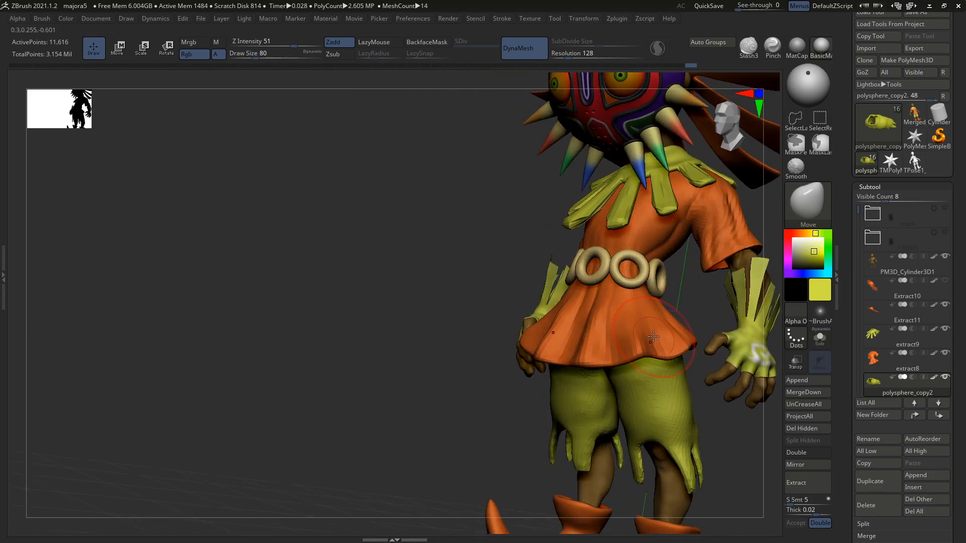
# Reselect the tunic and even out the skirt's shape over the trousers with the Move brush at draw size 65
pyautogui.press('s')
pyautogui.moveTo(638, 344); pyautogui.dragTo(634, 344)
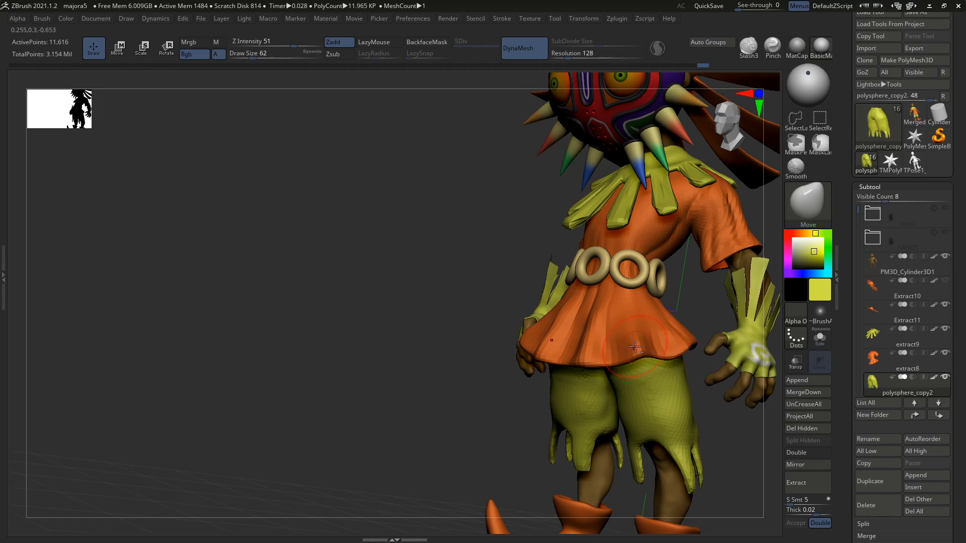
pyautogui.keyDown('alt'); pyautogui.click(615, 342); pyautogui.keyUp('alt')
pyautogui.moveTo(555, 344)
pyautogui.mouseDown(button='right')
pyautogui.moveTo(593, 341)
pyautogui.moveTo(594, 360)
pyautogui.mouseUp(button='right')
pyautogui.press('s')
pyautogui.moveTo(596, 347); pyautogui.dragTo(601, 347)
pyautogui.moveTo(608, 349); pyautogui.dragTo(589, 353, button='right')
pyautogui.press('s')
pyautogui.moveTo(652, 306); pyautogui.dragTo(649, 306)
pyautogui.keyDown('ctrl'); pyautogui.moveTo(648, 267); pyautogui.dragTo(652, 297, button='right'); pyautogui.keyUp('ctrl')
pyautogui.hotkey('shift', 'f')
pyautogui.hotkey('shift', 'f')
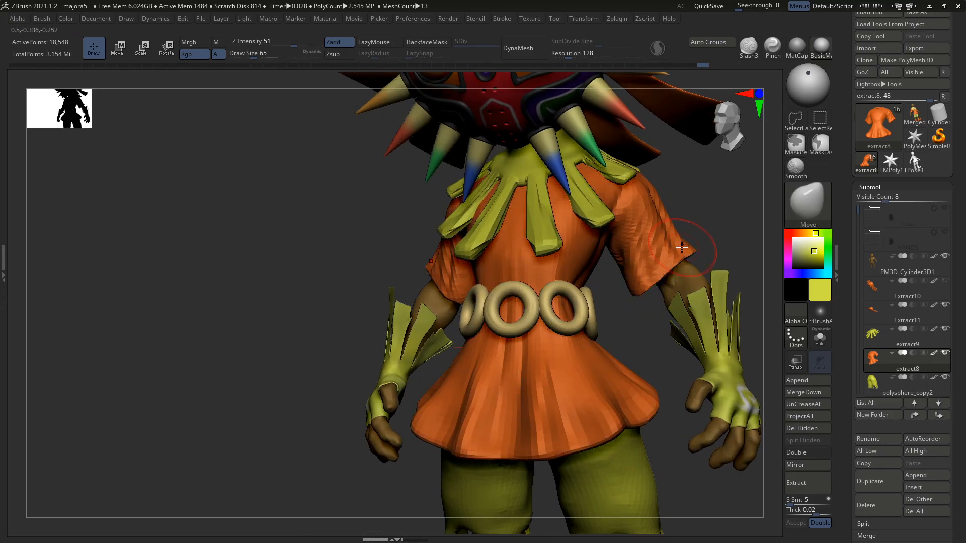
pyautogui.hotkey('shift', 'f')
pyautogui.hotkey('shift', 'f')
pyautogui.click(533, 55)
pyautogui.hotkey('ctrl', 'z')
# Isolate the tunic, hide its inner shell and rim polygroups, and delete the hidden geometry so only the outer shell is kept
pyautogui.moveTo(666, 268); pyautogui.dragTo(649, 282, button='right')
pyautogui.click(819, 338)
pyautogui.hotkey('shift', 'f')
pyautogui.moveTo(706, 233)
pyautogui.mouseDown(button='right')
pyautogui.moveTo(689, 172)
pyautogui.moveTo(706, 238)
pyautogui.moveTo(699, 270)
pyautogui.moveTo(702, 242)
pyautogui.mouseUp(button='right')
pyautogui.keyDown('ctrl'); pyautogui.keyDown('shift'); pyautogui.click(701, 244); pyautogui.keyUp('shift'); pyautogui.keyUp('ctrl')
pyautogui.keyDown('ctrl'); pyautogui.keyDown('shift'); pyautogui.moveTo(521, 236); pyautogui.dragTo(555, 280); pyautogui.keyUp('shift'); pyautogui.keyUp('ctrl')
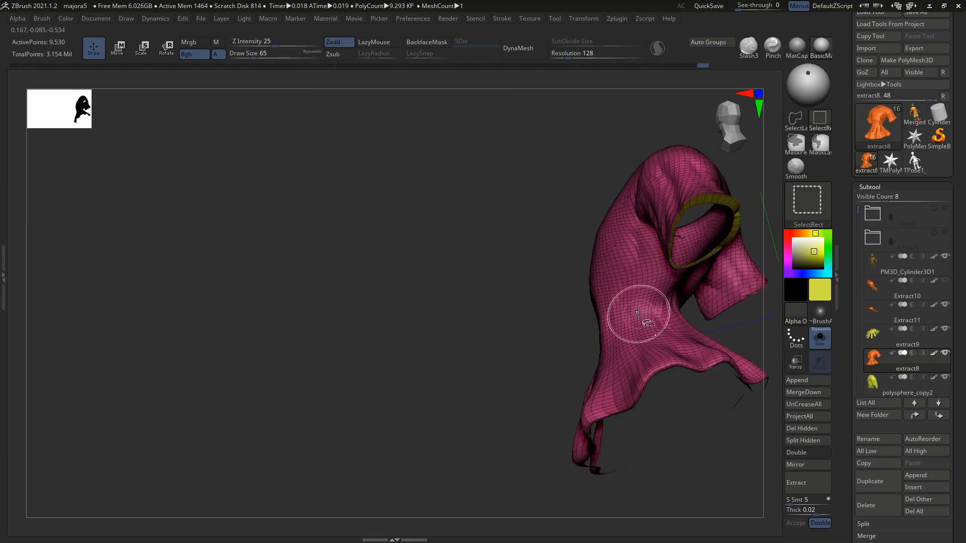
pyautogui.keyDown('ctrl'); pyautogui.keyDown('shift'); pyautogui.click(729, 232); pyautogui.keyUp('shift'); pyautogui.keyUp('ctrl')
pyautogui.keyDown('ctrl'); pyautogui.keyDown('shift'); pyautogui.click(527, 317); pyautogui.keyUp('shift'); pyautogui.keyUp('ctrl')
pyautogui.keyDown('ctrl'); pyautogui.keyDown('shift'); pyautogui.click(613, 302); pyautogui.keyUp('shift'); pyautogui.keyUp('ctrl')
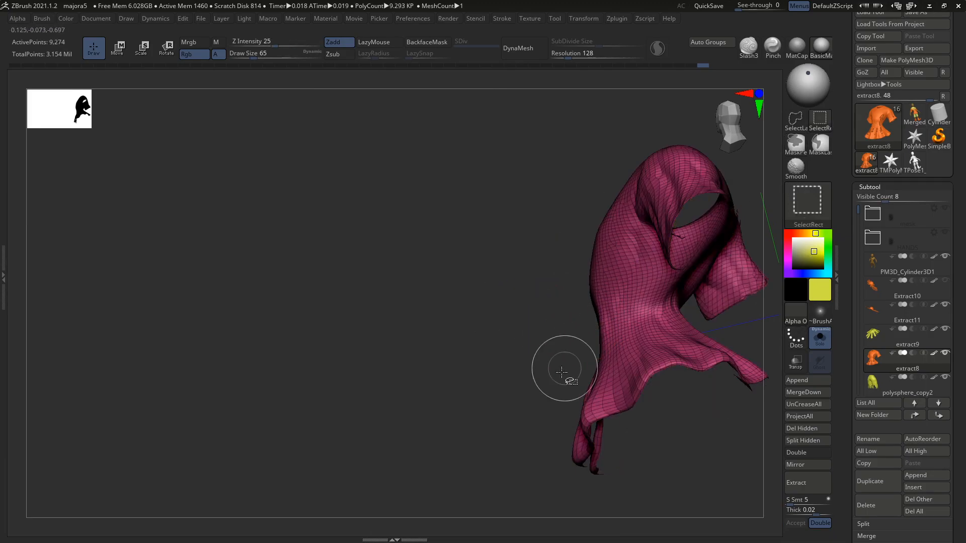
pyautogui.click(803, 431)
pyautogui.moveTo(658, 354)
pyautogui.mouseDown(button='right')
pyautogui.moveTo(558, 295)
pyautogui.moveTo(649, 374)
pyautogui.moveTo(646, 351)
pyautogui.mouseUp(button='right')
pyautogui.hotkey('shift', 'f')
# Adjust the isolated tunic's skirt with the Move brush at draw size 104, and show all subtools without the wireframe
pyautogui.press('s')
pyautogui.moveTo(647, 402); pyautogui.dragTo(656, 420)
pyautogui.press('s')
pyautogui.moveTo(664, 422); pyautogui.dragTo(656, 426)
pyautogui.moveTo(719, 347); pyautogui.dragTo(679, 325, button='right')
pyautogui.moveTo(678, 325); pyautogui.dragTo(620, 339)
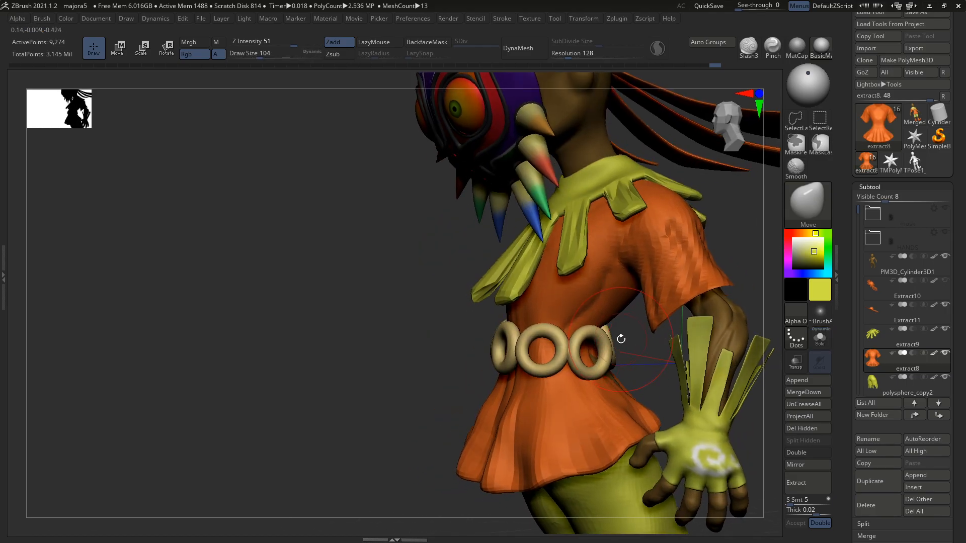
# Adjust the tunic's side above the belt with the Move Topological brush at draw size 39
pyautogui.press('b')
pyautogui.press('m')
pyautogui.press('t')
pyautogui.press('s')
pyautogui.moveTo(606, 291); pyautogui.dragTo(596, 290)
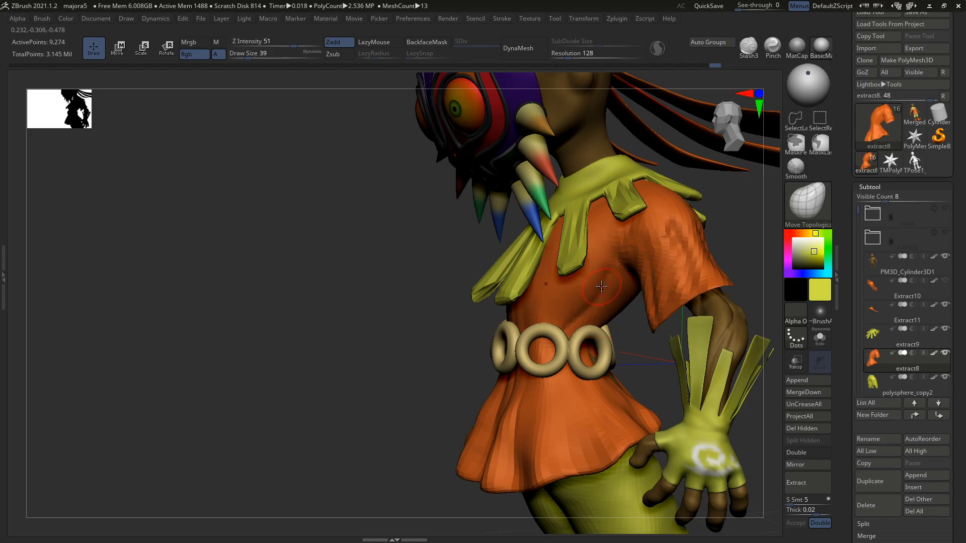
# Carve diagonal folds across the tunic's torso toward the waist with the DamStandard brush at draw size 22, isolating the tunic as needed
pyautogui.press('b')
pyautogui.press('d')
pyautogui.press('s')
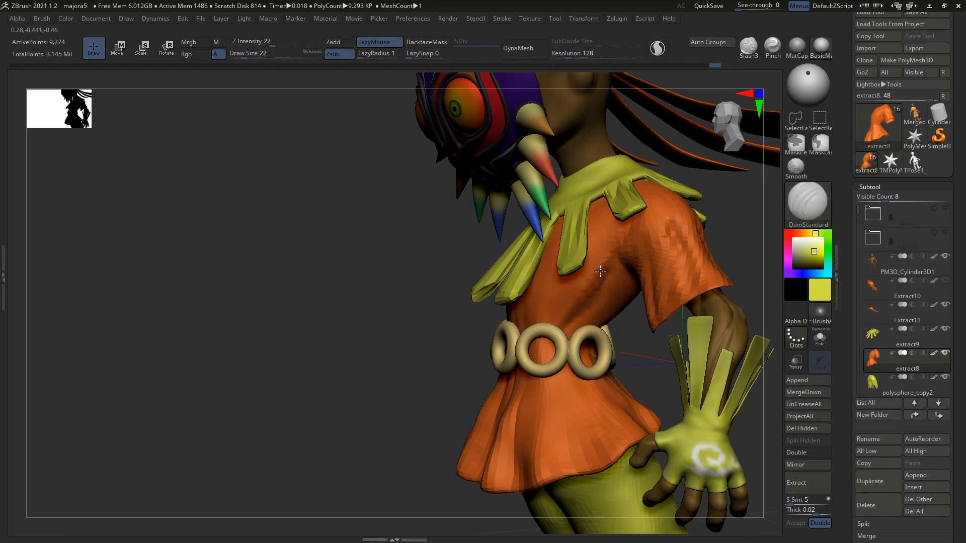
pyautogui.moveTo(594, 308); pyautogui.dragTo(654, 308, button='right')
pyautogui.moveTo(563, 324); pyautogui.dragTo(569, 261, button='right')
pyautogui.hotkey('alt', 'shift', 's')
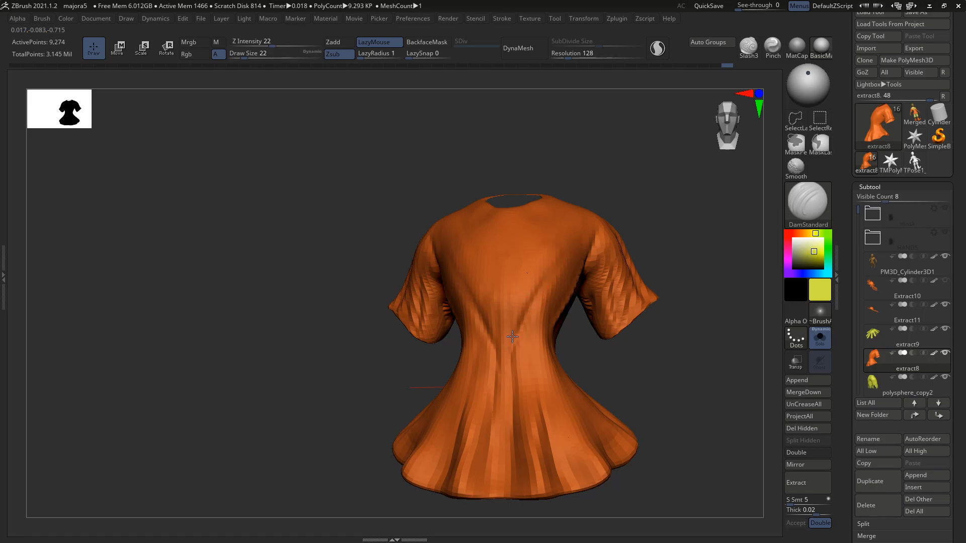
pyautogui.moveTo(498, 322); pyautogui.dragTo(572, 328, button='right')
pyautogui.hotkey('alt', 'shift', 's')
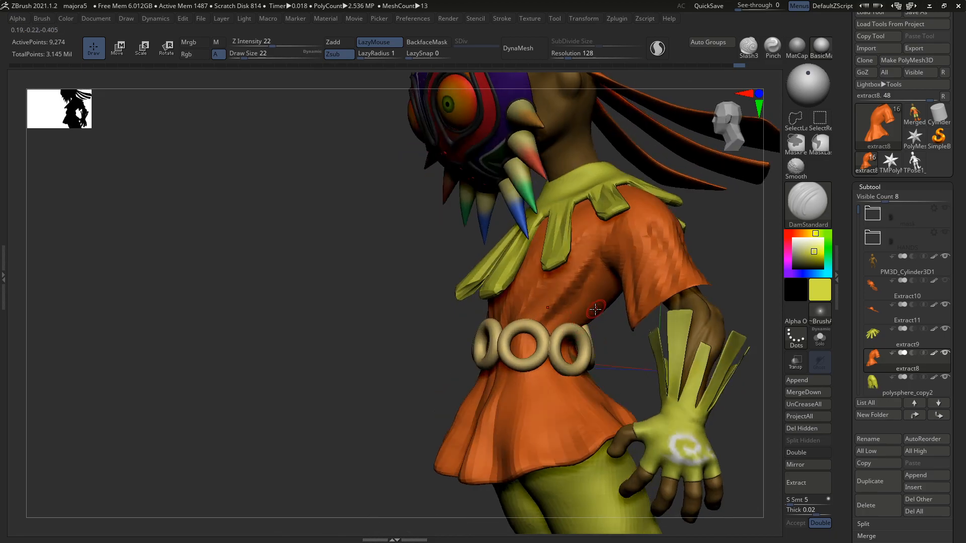
# Isolate the tunic and carve vertical pleats down the front of the skirt with the DamStandard brush at draw size 37
pyautogui.hotkey('ctrl', 'shift', 's')
pyautogui.moveTo(613, 288); pyautogui.dragTo(587, 285, button='right')
pyautogui.moveTo(561, 315); pyautogui.dragTo(613, 292, button='right')
pyautogui.moveTo(563, 326)
pyautogui.mouseDown(button='right')
pyautogui.moveTo(557, 338)
pyautogui.moveTo(571, 347)
pyautogui.moveTo(502, 416)
pyautogui.moveTo(523, 395)
pyautogui.moveTo(526, 356)
pyautogui.moveTo(567, 385)
pyautogui.mouseUp(button='right')
pyautogui.press('s')
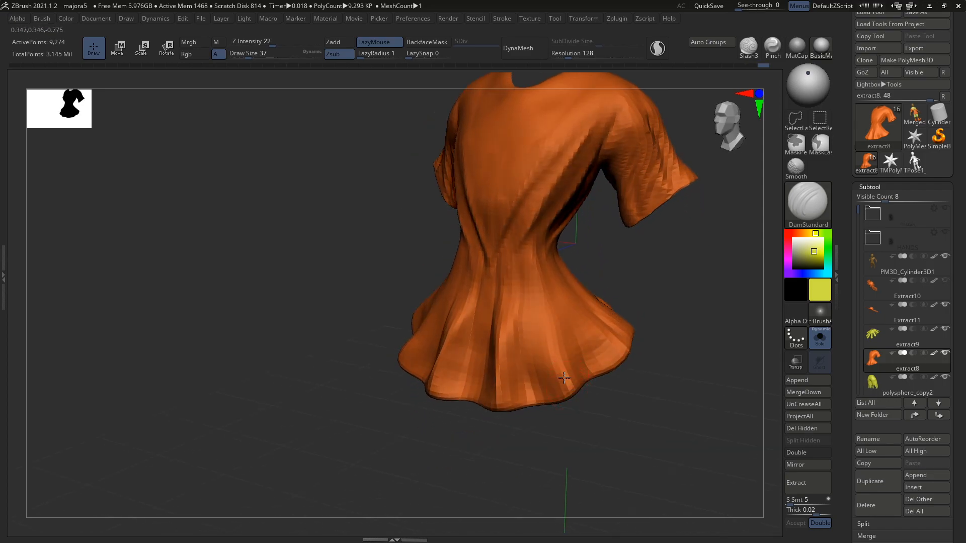
pyautogui.moveTo(564, 341); pyautogui.dragTo(635, 339, button='right')
pyautogui.moveTo(601, 288)
pyautogui.mouseDown(button='right')
pyautogui.moveTo(619, 282)
pyautogui.moveTo(601, 297)
pyautogui.moveTo(612, 276)
pyautogui.mouseUp(button='right')
# Reshape the skirt's side profile with the Move brush at draw size 77
pyautogui.press('b')
pyautogui.press('m')
pyautogui.press('v')
pyautogui.moveTo(620, 319); pyautogui.dragTo(616, 349, button='right')
pyautogui.press('s')
pyautogui.moveTo(615, 340); pyautogui.dragTo(624, 340)
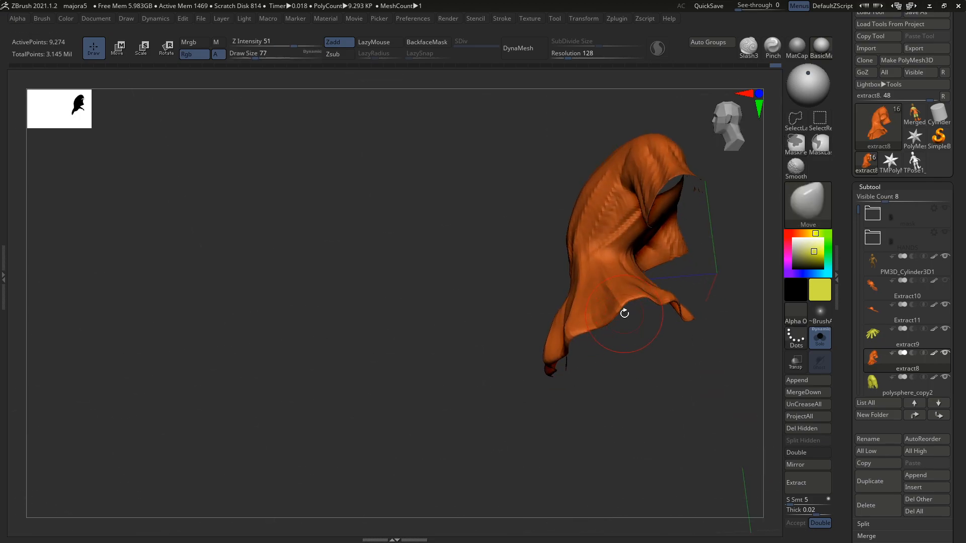
# Flare the isolated skirt's side and hem with the Move brush at draw size 149, and show all subtools again
pyautogui.moveTo(625, 314); pyautogui.dragTo(629, 304, button='right')
pyautogui.press('s')
pyautogui.moveTo(630, 304); pyautogui.dragTo(635, 303)
pyautogui.moveTo(636, 303); pyautogui.dragTo(626, 301, button='right')
pyautogui.press('s')
pyautogui.moveTo(626, 301); pyautogui.dragTo(629, 301)
pyautogui.moveTo(614, 314); pyautogui.dragTo(644, 306, button='right')
pyautogui.press('s')
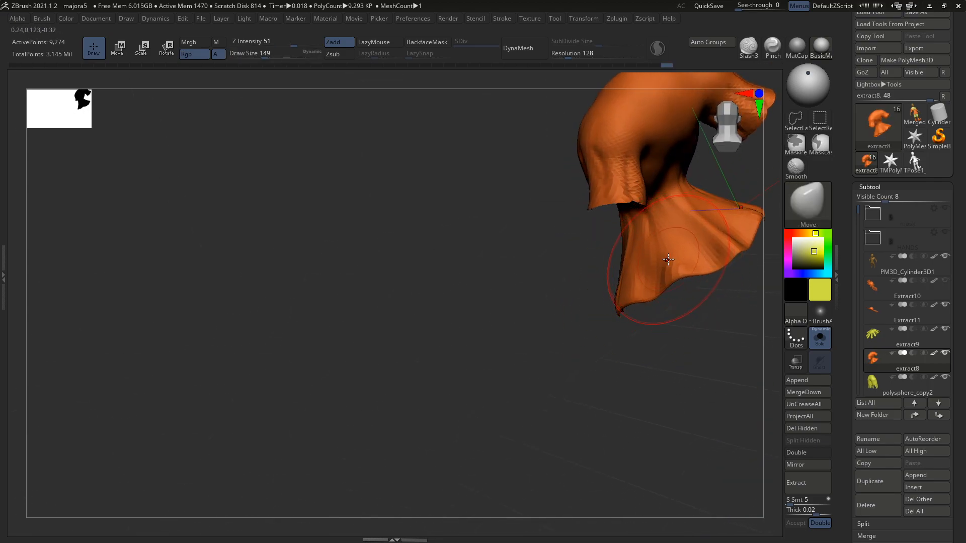
pyautogui.moveTo(668, 259); pyautogui.dragTo(690, 271, button='right')
pyautogui.hotkey('alt', 's')
# Adjust the skirt's front hem over the thighs with the Move brush at draw size 77, and isolate the tunic again
pyautogui.moveTo(673, 310)
pyautogui.mouseDown(button='right')
pyautogui.moveTo(640, 320)
pyautogui.moveTo(651, 285)
pyautogui.moveTo(635, 328)
pyautogui.moveTo(664, 325)
pyautogui.moveTo(620, 329)
pyautogui.moveTo(624, 363)
pyautogui.moveTo(575, 357)
pyautogui.mouseUp(button='right')
pyautogui.press('s')
pyautogui.moveTo(560, 363); pyautogui.dragTo(555, 362)
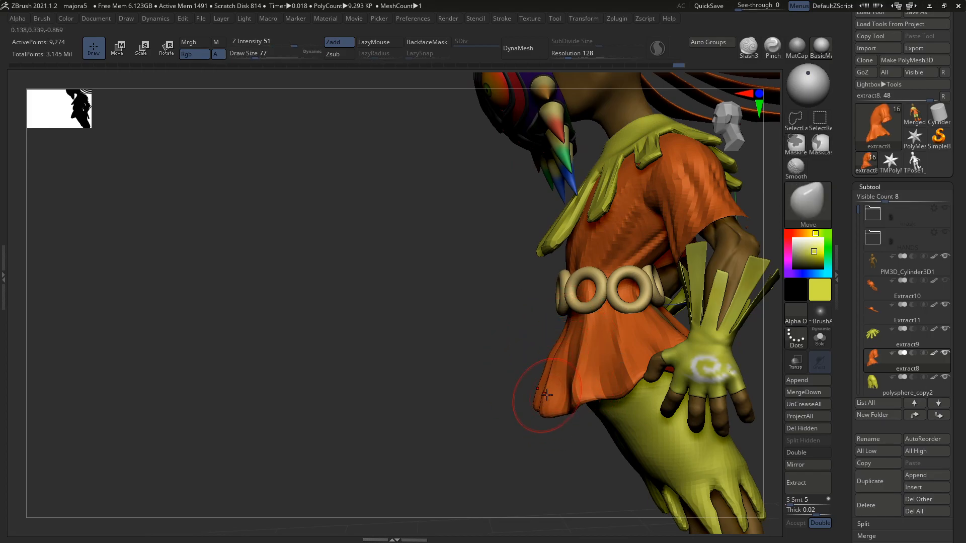
pyautogui.moveTo(557, 360)
pyautogui.mouseDown(button='right')
pyautogui.moveTo(605, 386)
pyautogui.moveTo(520, 382)
pyautogui.mouseUp(button='right')
pyautogui.hotkey('alt', 's')
# Carve pleats around the skirt with the DamStandard brush at draw sizes 41 and 27, undoing the last stroke
pyautogui.press('b')
pyautogui.press('d')
pyautogui.press('s')
pyautogui.moveTo(607, 355)
pyautogui.mouseDown(button='right')
pyautogui.moveTo(619, 336)
pyautogui.moveTo(616, 352)
pyautogui.moveTo(627, 347)
pyautogui.moveTo(567, 366)
pyautogui.mouseUp(button='right')
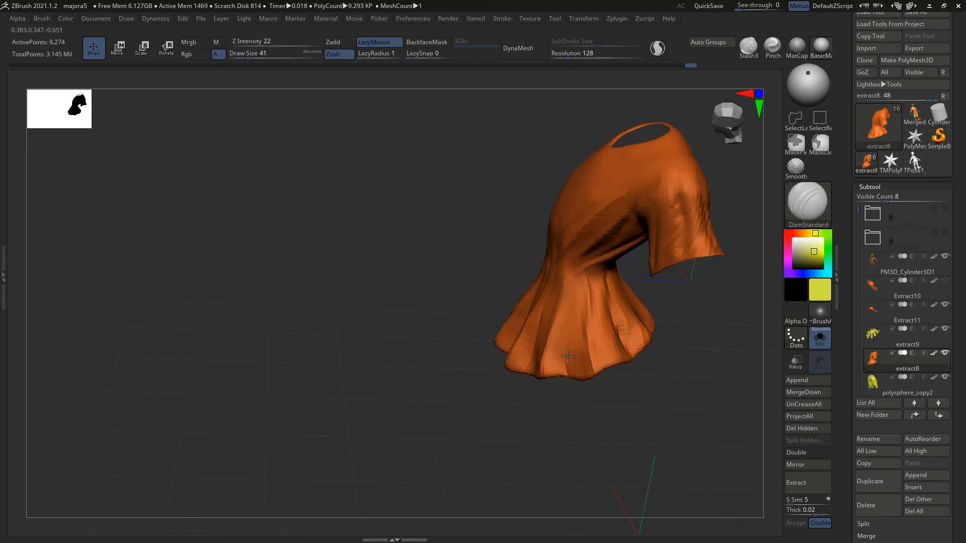
pyautogui.moveTo(576, 278)
pyautogui.mouseDown(button='right')
pyautogui.moveTo(526, 376)
pyautogui.moveTo(480, 315)
pyautogui.moveTo(492, 306)
pyautogui.moveTo(493, 358)
pyautogui.mouseUp(button='right')
pyautogui.hotkey('ctrl', 'z')
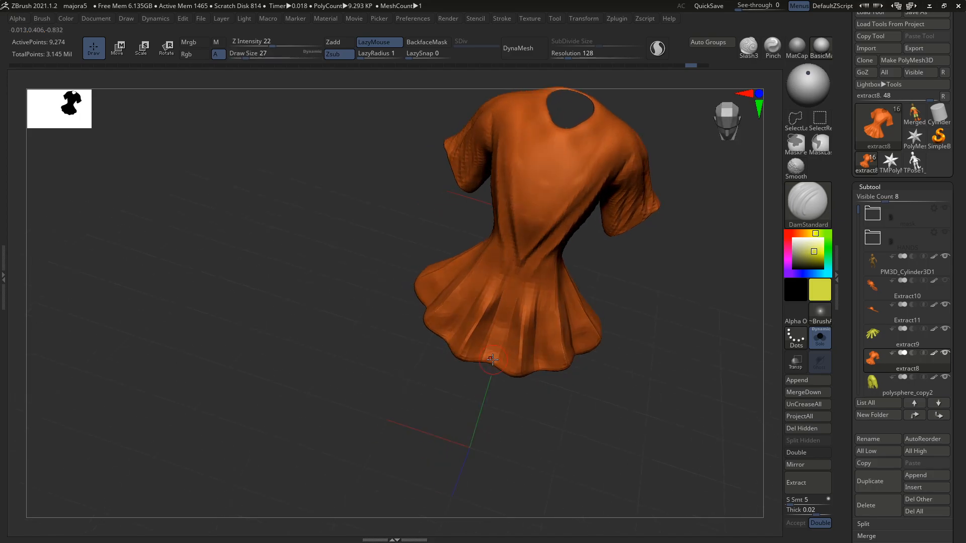
pyautogui.moveTo(512, 298); pyautogui.dragTo(524, 279, button='right')
pyautogui.moveTo(523, 380)
pyautogui.mouseDown(button='right')
pyautogui.moveTo(521, 301)
pyautogui.moveTo(534, 352)
pyautogui.mouseUp(button='right')
# Adjust the front hem between the skirt's pleats with the Move brush
pyautogui.press('b')
pyautogui.press('m')
pyautogui.press('v')
pyautogui.press('s')
pyautogui.click(520, 343)
pyautogui.press('s')
pyautogui.click(525, 346)
# Deepen the pleats along the skirt's front and sides with the DamStandard brush at draw size 41
pyautogui.press('b')
pyautogui.press('d')
pyautogui.press('s')
pyautogui.press('s')
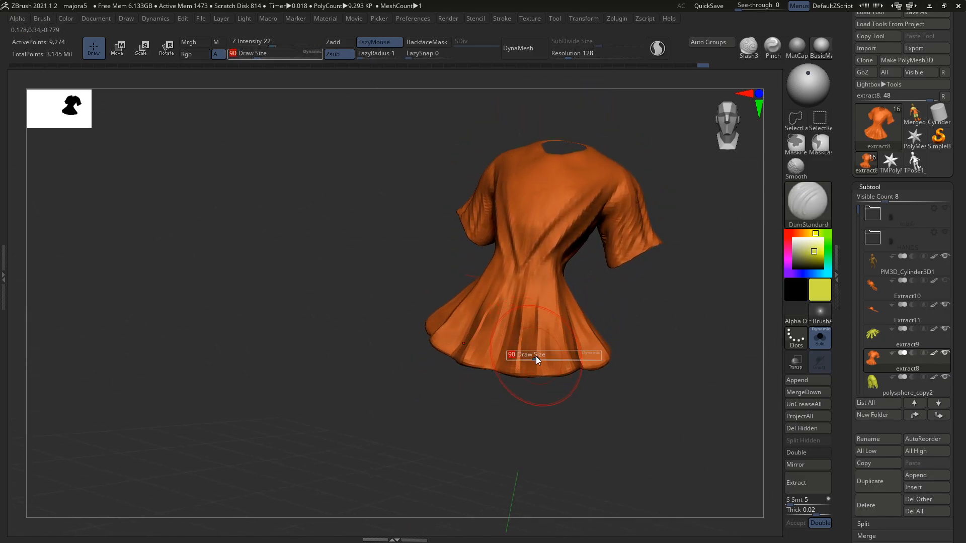
pyautogui.moveTo(515, 393); pyautogui.dragTo(571, 352, button='right')
pyautogui.keyDown('alt'); pyautogui.moveTo(572, 386); pyautogui.dragTo(562, 271, button='right'); pyautogui.keyUp('alt')
pyautogui.keyDown('alt'); pyautogui.moveTo(561, 314); pyautogui.dragTo(545, 412, button='right'); pyautogui.keyUp('alt')
pyautogui.moveTo(558, 362); pyautogui.dragTo(588, 268, button='right')
pyautogui.moveTo(605, 300); pyautogui.dragTo(583, 267, button='right')
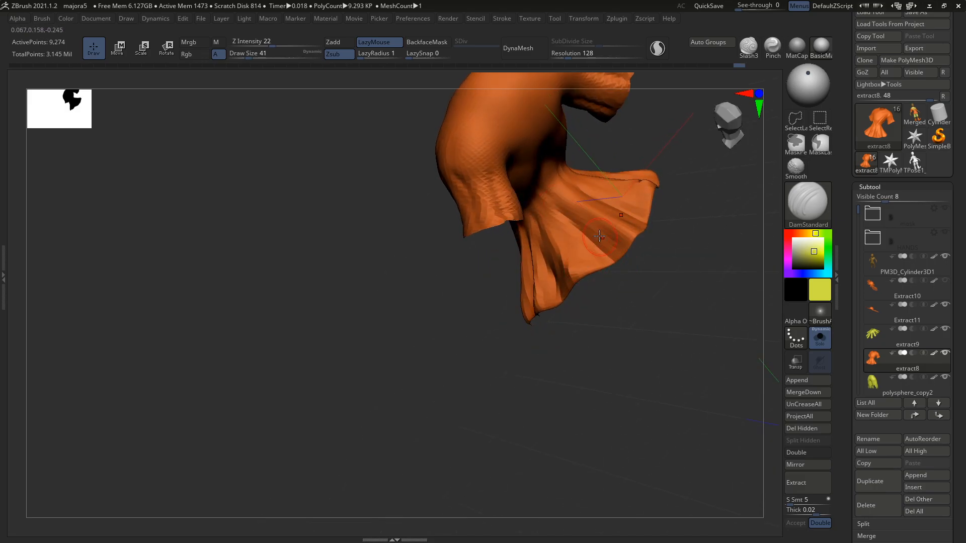
# Reshape the skirt's front hem corners with the Move brush at draw size 39
pyautogui.moveTo(608, 222)
pyautogui.mouseDown(button='right')
pyautogui.moveTo(626, 235)
pyautogui.moveTo(594, 235)
pyautogui.moveTo(623, 227)
pyautogui.moveTo(629, 238)
pyautogui.moveTo(629, 214)
pyautogui.moveTo(533, 263)
pyautogui.mouseUp(button='right')
pyautogui.press('b')
pyautogui.press('m')
pyautogui.press('v')
pyautogui.press('[')
pyautogui.press('[')
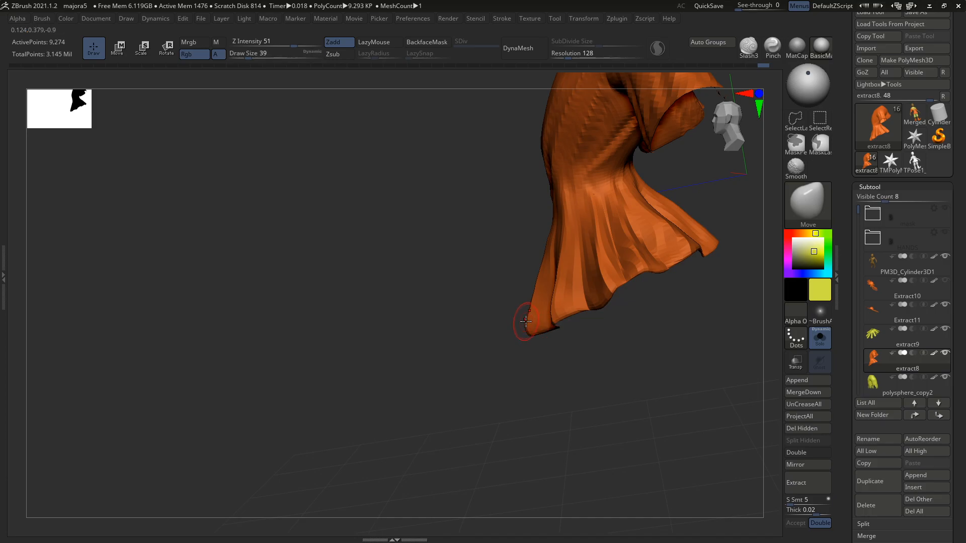
pyautogui.moveTo(549, 324)
pyautogui.mouseDown(button='right')
pyautogui.moveTo(554, 334)
pyautogui.moveTo(553, 325)
pyautogui.mouseUp(button='right')
# Pull the pleat ends around the hem into a pointed zigzag with the Move brush at draw sizes between 71 and 39
pyautogui.press('s')
pyautogui.moveTo(553, 323); pyautogui.dragTo(556, 323)
pyautogui.moveTo(546, 327)
pyautogui.mouseDown(button='right')
pyautogui.moveTo(582, 324)
pyautogui.moveTo(569, 307)
pyautogui.moveTo(558, 312)
pyautogui.moveTo(573, 280)
pyautogui.moveTo(560, 236)
pyautogui.moveTo(582, 289)
pyautogui.mouseUp(button='right')
pyautogui.press(']')
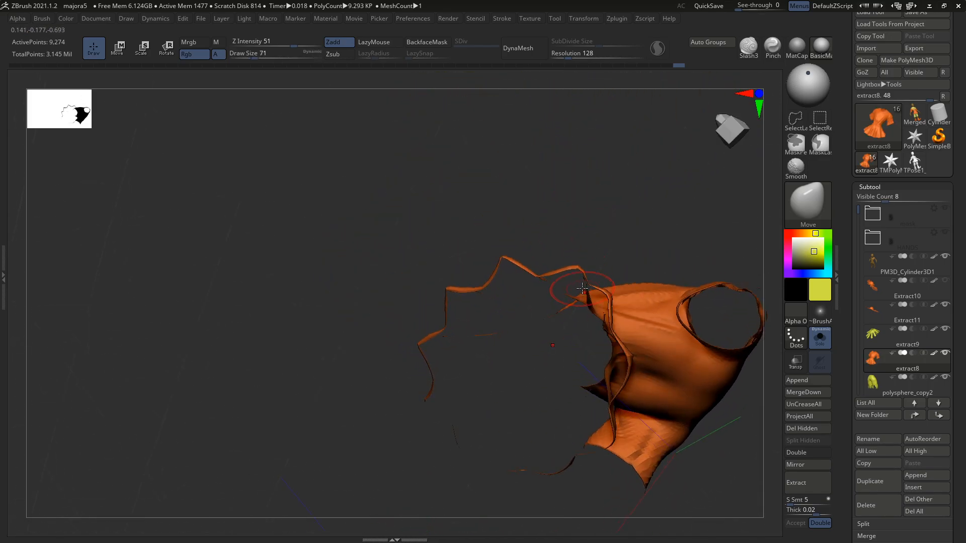
pyautogui.moveTo(576, 256)
pyautogui.mouseDown()
pyautogui.moveTo(611, 289)
pyautogui.moveTo(580, 255)
pyautogui.mouseUp()
pyautogui.moveTo(638, 249)
pyautogui.mouseDown()
pyautogui.moveTo(579, 253)
pyautogui.moveTo(646, 236)
pyautogui.moveTo(555, 277)
pyautogui.moveTo(582, 276)
pyautogui.moveTo(497, 306)
pyautogui.moveTo(493, 282)
pyautogui.mouseUp()
pyautogui.moveTo(496, 315); pyautogui.dragTo(475, 292)
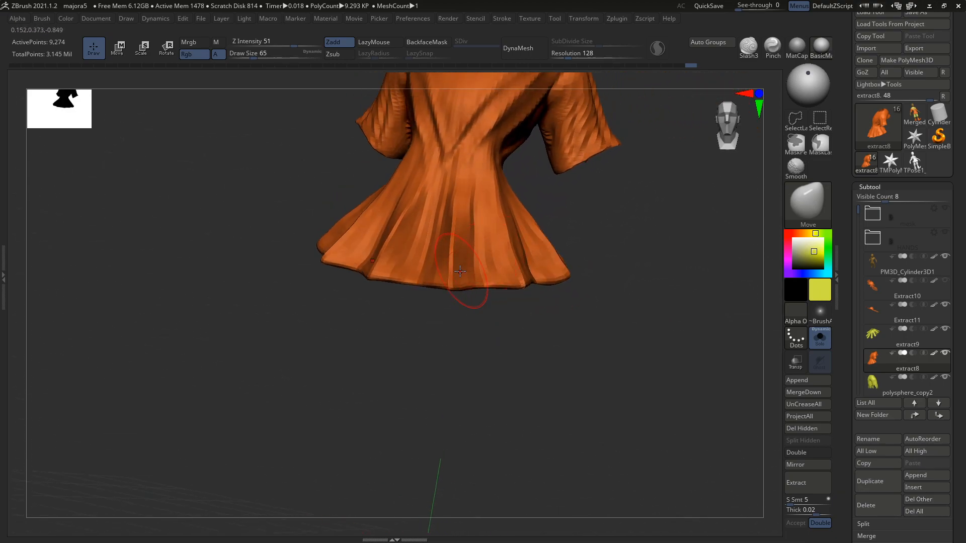
pyautogui.moveTo(422, 272)
pyautogui.mouseDown()
pyautogui.moveTo(448, 295)
pyautogui.moveTo(427, 327)
pyautogui.mouseUp()
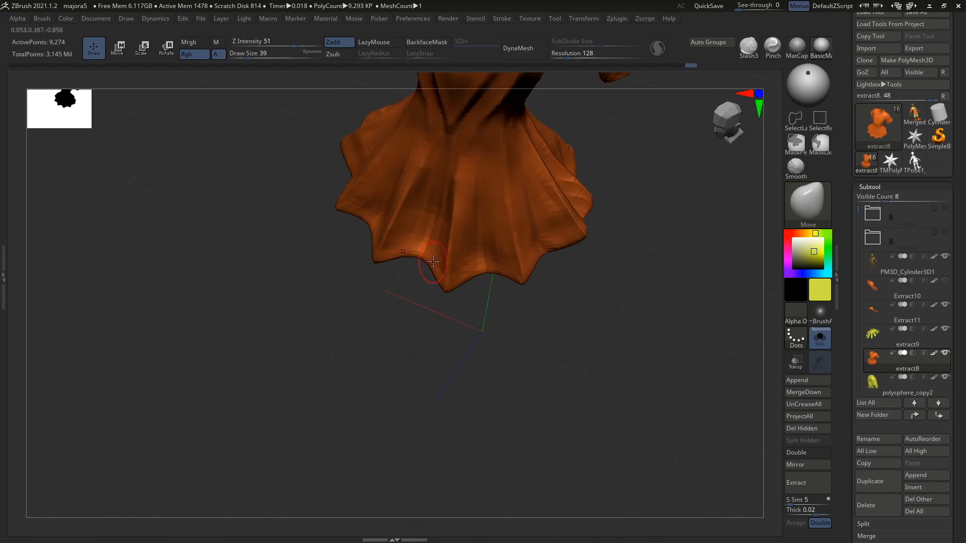
# Carve finer creases into the skirt's pleats with the DamStandard brush at draw size 25, and show all subtools again
pyautogui.press('b')
pyautogui.press('d')
pyautogui.press('s')
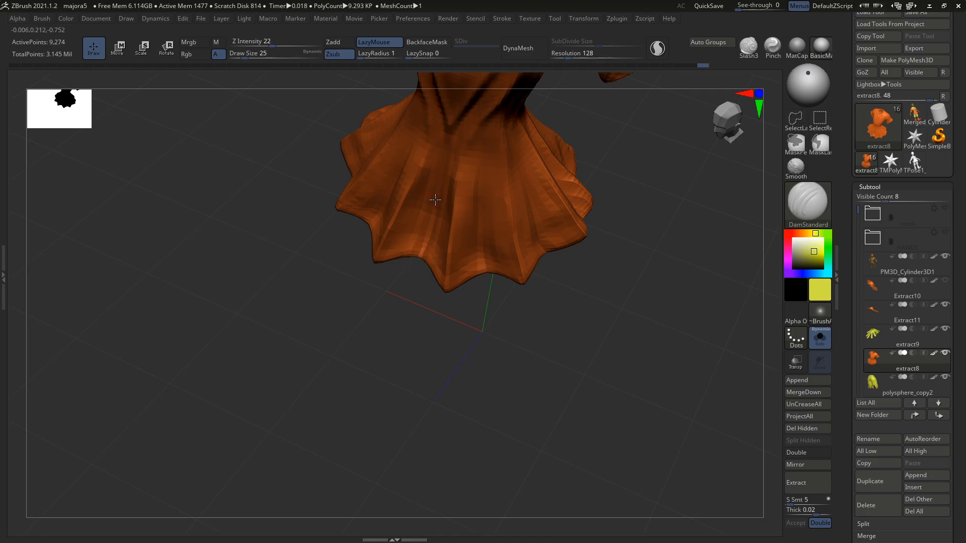
pyautogui.moveTo(468, 281); pyautogui.dragTo(485, 278)
pyautogui.moveTo(523, 276); pyautogui.dragTo(541, 322, button='right')
pyautogui.keyDown('ctrl'); pyautogui.moveTo(541, 322); pyautogui.dragTo(598, 302, button='right'); pyautogui.keyUp('ctrl')
pyautogui.hotkey('alt', 's')
pyautogui.moveTo(595, 348)
pyautogui.keyDown('ctrl'); pyautogui.mouseDown(button='right')
pyautogui.moveTo(591, 293)
pyautogui.moveTo(568, 282)
pyautogui.moveTo(627, 276)
pyautogui.moveTo(599, 298)
pyautogui.moveTo(579, 285)
pyautogui.moveTo(571, 332)
pyautogui.moveTo(558, 312)
pyautogui.moveTo(576, 242)
pyautogui.moveTo(579, 321)
pyautogui.moveTo(627, 319)
pyautogui.mouseUp(button='right'); pyautogui.keyUp('ctrl')
pyautogui.hotkey('shift', 'f')
pyautogui.hotkey('shift', 'f')
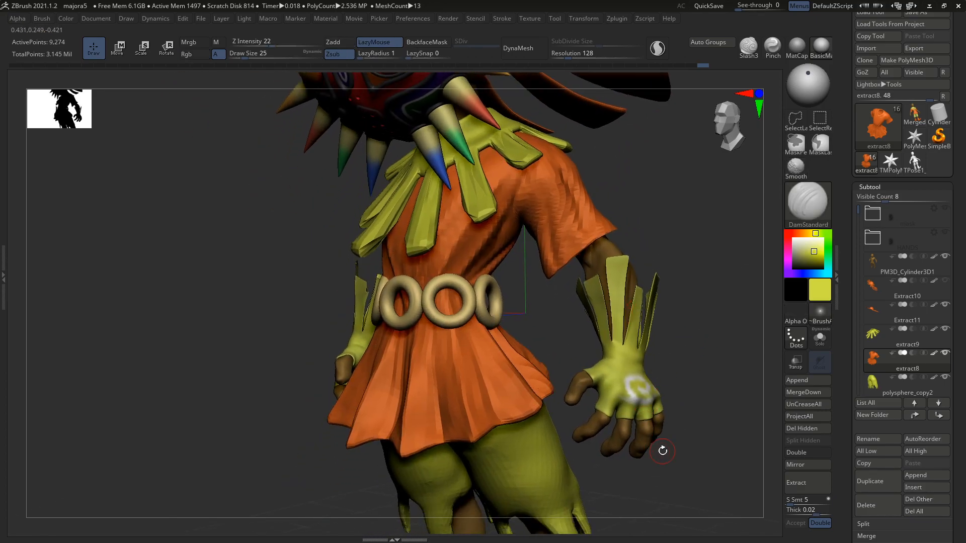
# Try remeshing the tunic with ZRemesher at a target polygons count of 5, and undo the remesh
pyautogui.scroll(-1, 848, 364)
pyautogui.scroll(-10, 848, 364)
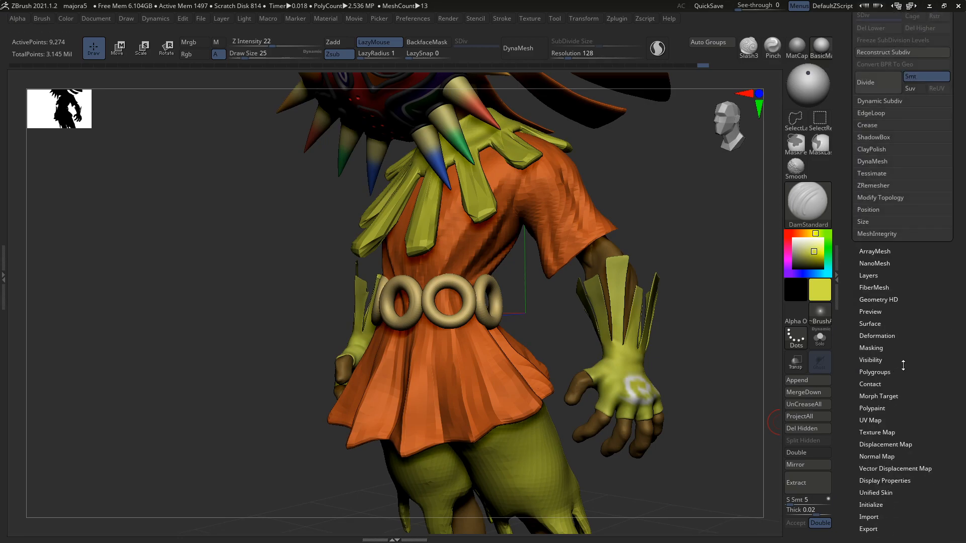
pyautogui.scroll(2, 875, 174)
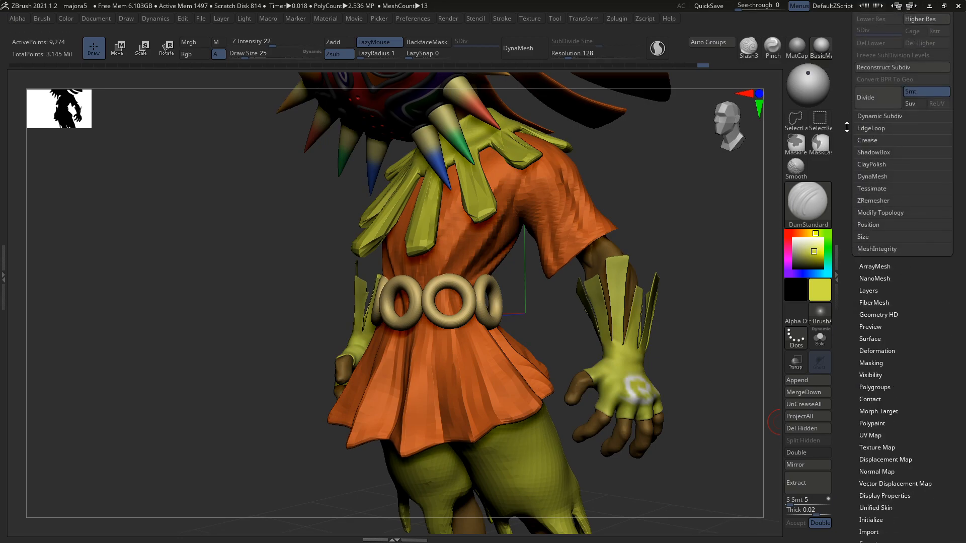
pyautogui.click(882, 213)
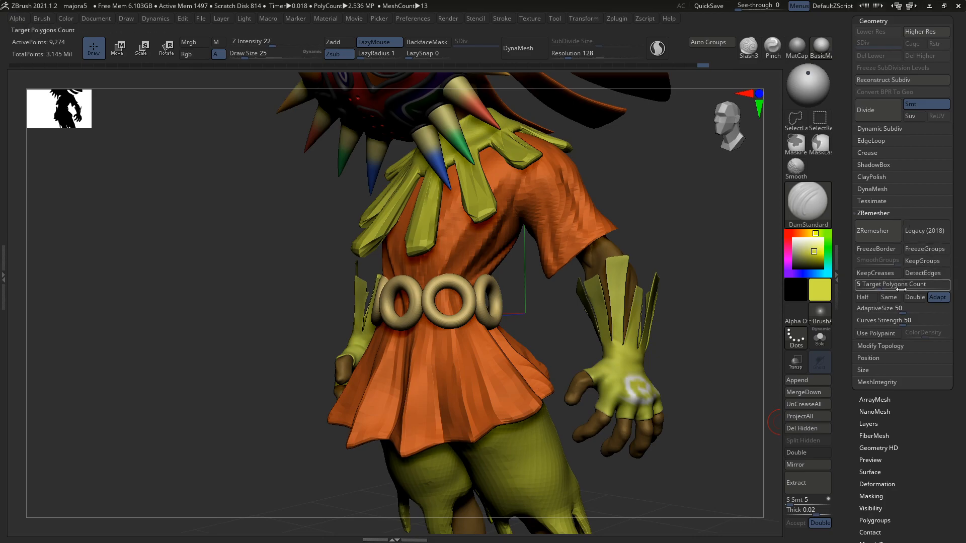
pyautogui.click(875, 284)
pyautogui.write('5')
pyautogui.press('Return')
pyautogui.click(875, 230)
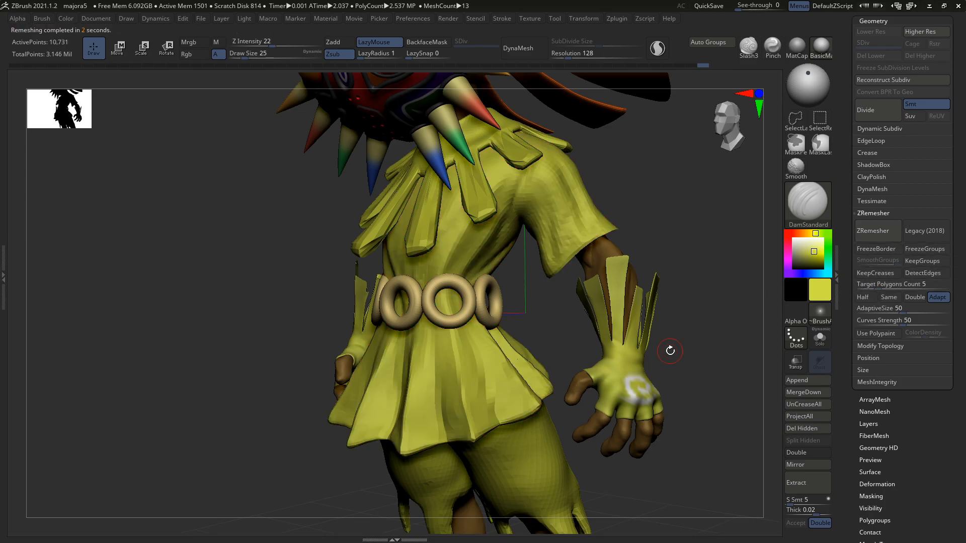
pyautogui.hotkey('ctrl', 'z')
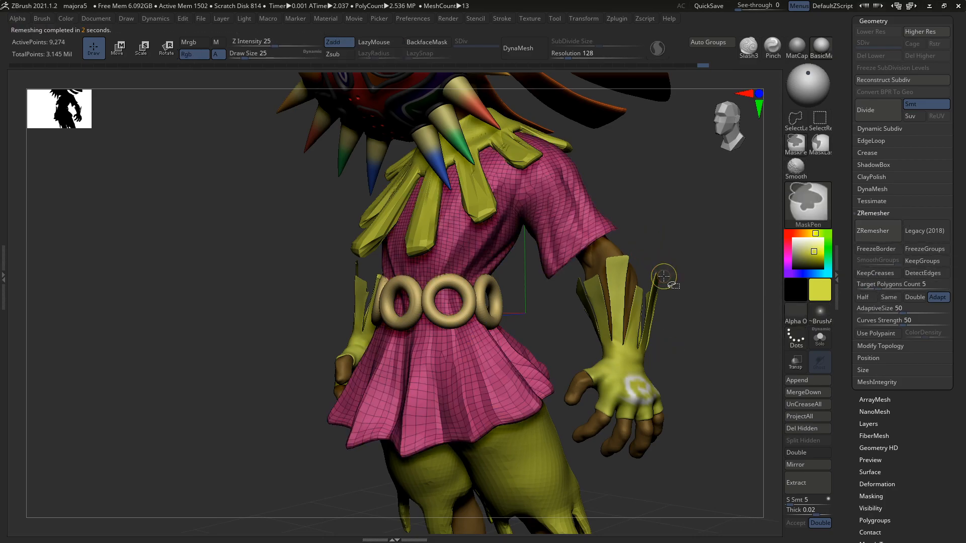
# Remesh the tunic with ZRemesher at a target polygons count of about 10.82, and hide its wireframe
pyautogui.moveTo(875, 285); pyautogui.dragTo(885, 284)
pyautogui.click(881, 233)
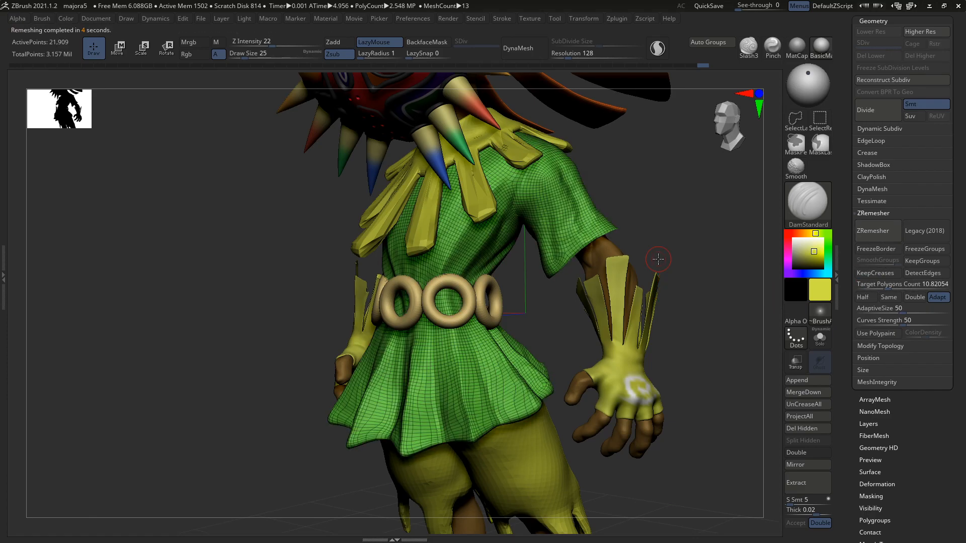
pyautogui.hotkey('shift', 'f')
# Smooth the jagged surface on the remeshed tunic's sleeves and torso, isolating the tunic as needed
pyautogui.moveTo(590, 336)
pyautogui.mouseDown()
pyautogui.moveTo(624, 332)
pyautogui.moveTo(558, 319)
pyautogui.moveTo(542, 357)
pyautogui.mouseUp()
pyautogui.keyDown('shift'); pyautogui.moveTo(553, 222); pyautogui.dragTo(544, 298); pyautogui.keyUp('shift')
pyautogui.moveTo(544, 298)
pyautogui.mouseDown(button='right')
pyautogui.moveTo(579, 286)
pyautogui.moveTo(576, 271)
pyautogui.moveTo(584, 278)
pyautogui.moveTo(558, 310)
pyautogui.moveTo(609, 287)
pyautogui.mouseUp(button='right')
pyautogui.hotkey('alt', 'shift', 's')
pyautogui.moveTo(604, 259)
pyautogui.keyDown('shift'); pyautogui.mouseDown()
pyautogui.moveTo(593, 318)
pyautogui.moveTo(602, 284)
pyautogui.mouseUp(); pyautogui.keyUp('shift')
pyautogui.moveTo(623, 323); pyautogui.dragTo(641, 315, button='right')
pyautogui.moveTo(626, 297)
pyautogui.keyDown('shift'); pyautogui.mouseDown()
pyautogui.moveTo(618, 343)
pyautogui.moveTo(625, 293)
pyautogui.mouseUp(); pyautogui.keyUp('shift')
pyautogui.moveTo(619, 315); pyautogui.dragTo(641, 286, button='right')
pyautogui.hotkey('alt', 'shift', 's')
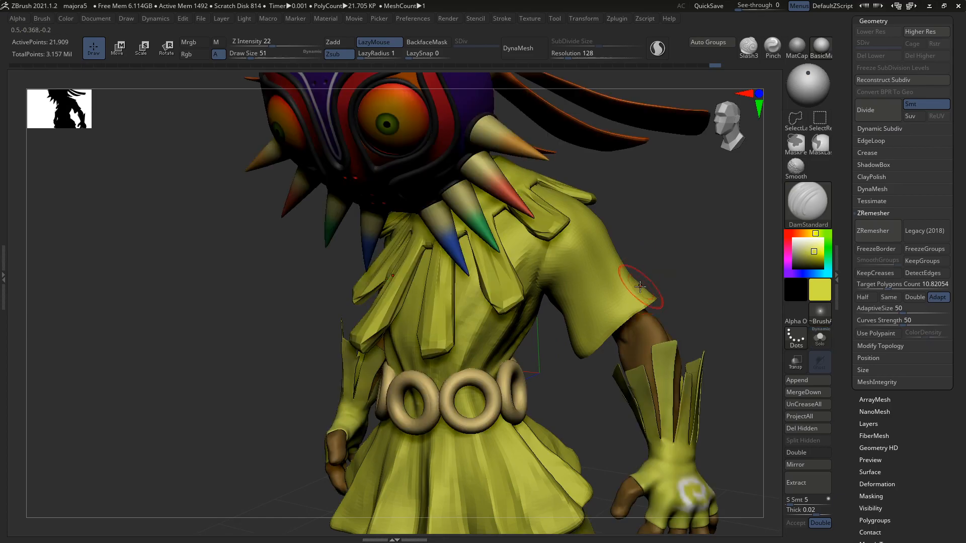
# Polish the tunic's skirt with the hPolish brush at draw size 51, with orange as the active colour
pyautogui.press('b')
pyautogui.press('h')
pyautogui.press('p')
pyautogui.moveTo(561, 369); pyautogui.dragTo(557, 348, button='right')
pyautogui.moveTo(611, 322); pyautogui.dragTo(482, 456, button='right')
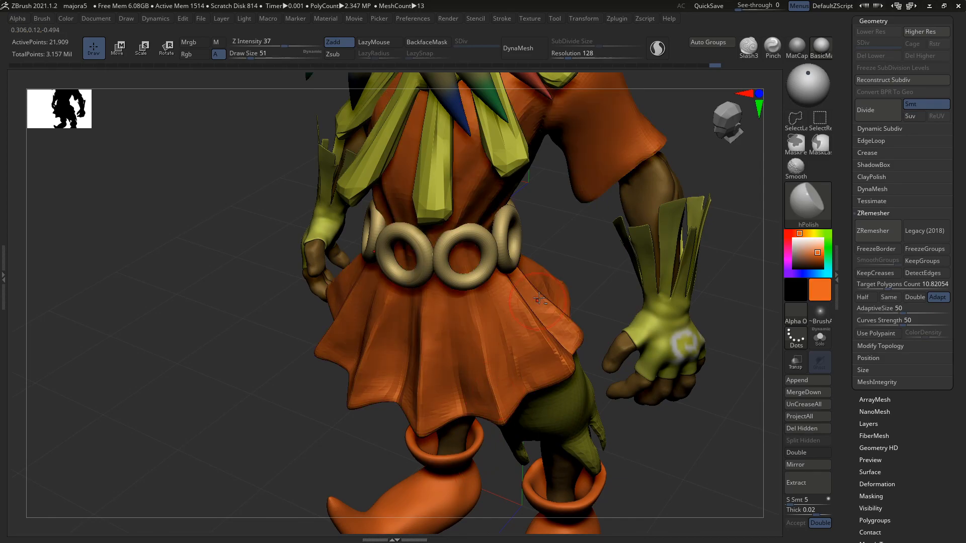
pyautogui.moveTo(553, 352); pyautogui.dragTo(558, 265, button='right')
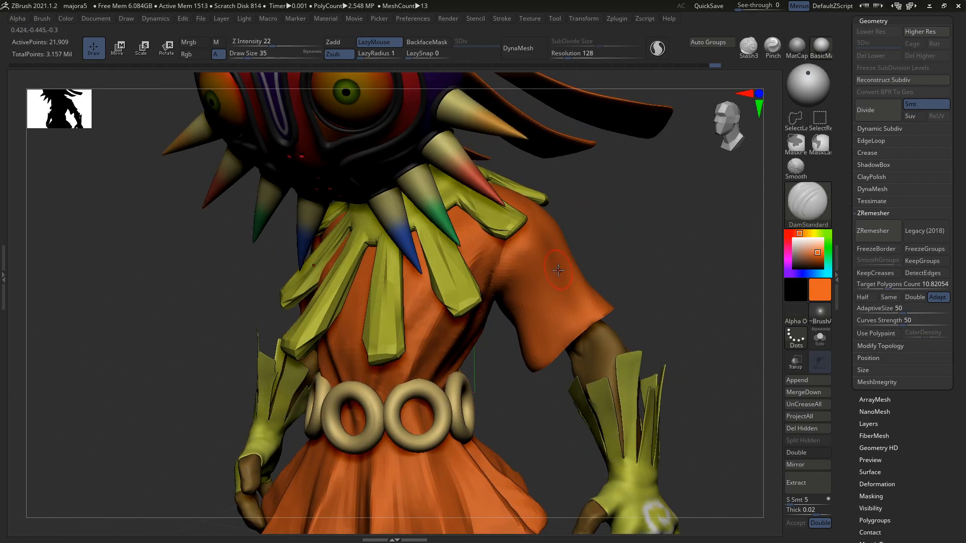
# Refine the tunic's silhouette with the Move brush at draw size 29
pyautogui.press('b')
pyautogui.press('m')
pyautogui.press('v')
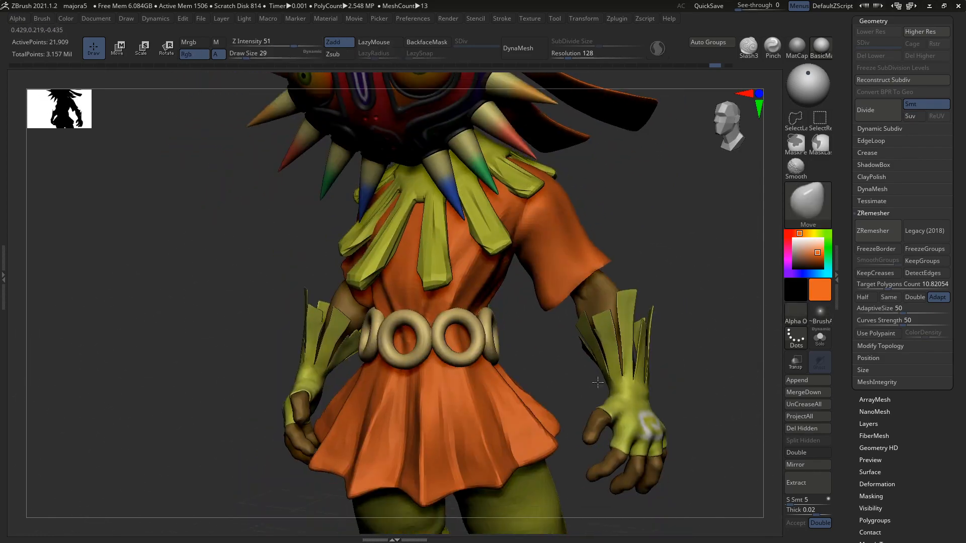
pyautogui.press('[')
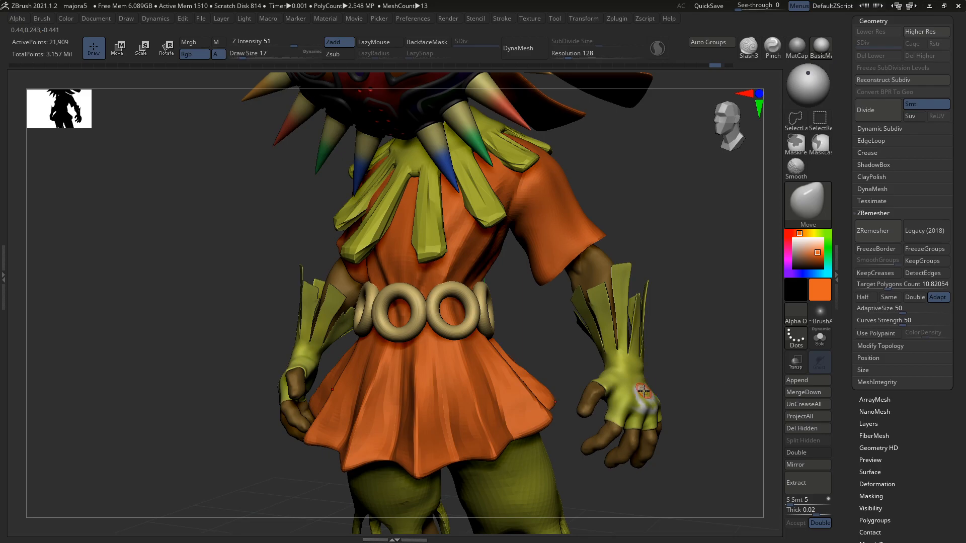
# Make the glove with the white swirl the active subtool
pyautogui.keyDown('alt'); pyautogui.click(635, 384); pyautogui.keyUp('alt')
pyautogui.keyDown('ctrl'); pyautogui.click(677, 370); pyautogui.keyUp('ctrl')
pyautogui.keyDown('ctrl'); pyautogui.click(676, 371); pyautogui.keyUp('ctrl')
pyautogui.moveTo(676, 370); pyautogui.dragTo(611, 376, button='right')
pyautogui.moveTo(646, 416)
pyautogui.keyDown('ctrl'); pyautogui.mouseDown(button='right')
pyautogui.moveTo(642, 428)
pyautogui.moveTo(632, 380)
pyautogui.moveTo(637, 399)
pyautogui.mouseUp(button='right'); pyautogui.keyUp('ctrl')
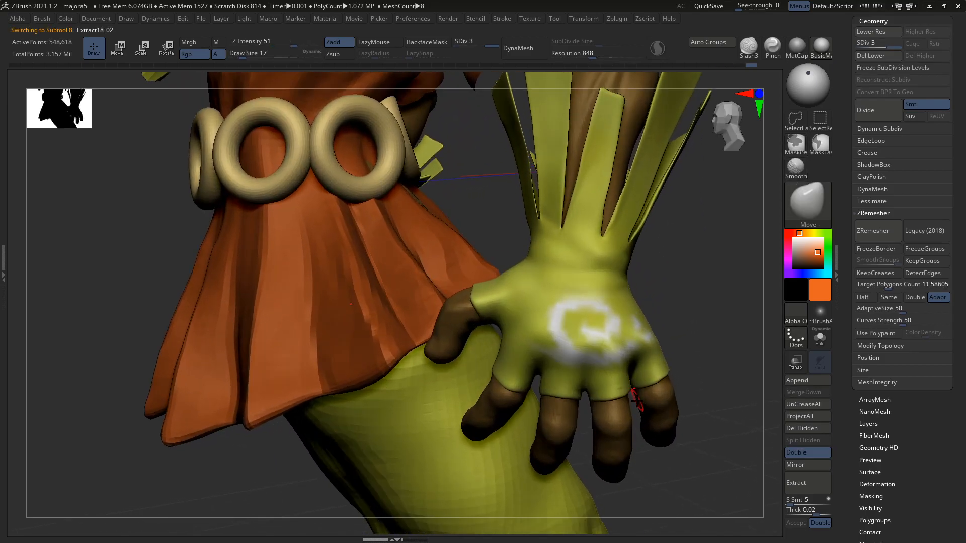
pyautogui.press('ctrl')
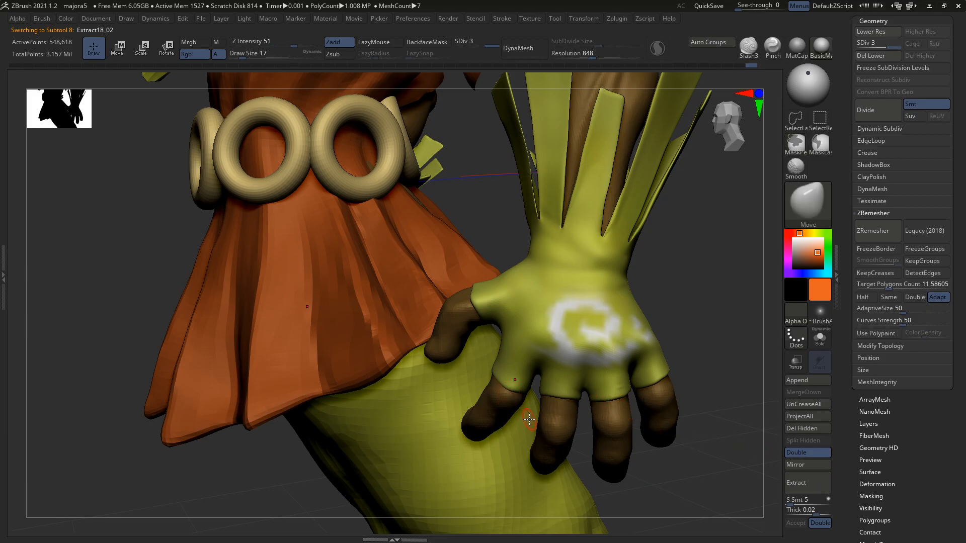
# Try painting white on the back of the glove with the Standard brush at a small draw size, and undo the strokes
pyautogui.press('b')
pyautogui.press('s')
pyautogui.press('t')
pyautogui.moveTo(797, 243); pyautogui.dragTo(785, 232)
pyautogui.press('s')
pyautogui.click(582, 276)
pyautogui.moveTo(570, 273)
pyautogui.mouseDown()
pyautogui.moveTo(591, 271)
pyautogui.moveTo(539, 285)
pyautogui.moveTo(580, 268)
pyautogui.mouseUp()
pyautogui.hotkey('ctrl', 'z')
pyautogui.press('s')
pyautogui.click(554, 277)
pyautogui.hotkey('ctrl', 'z')
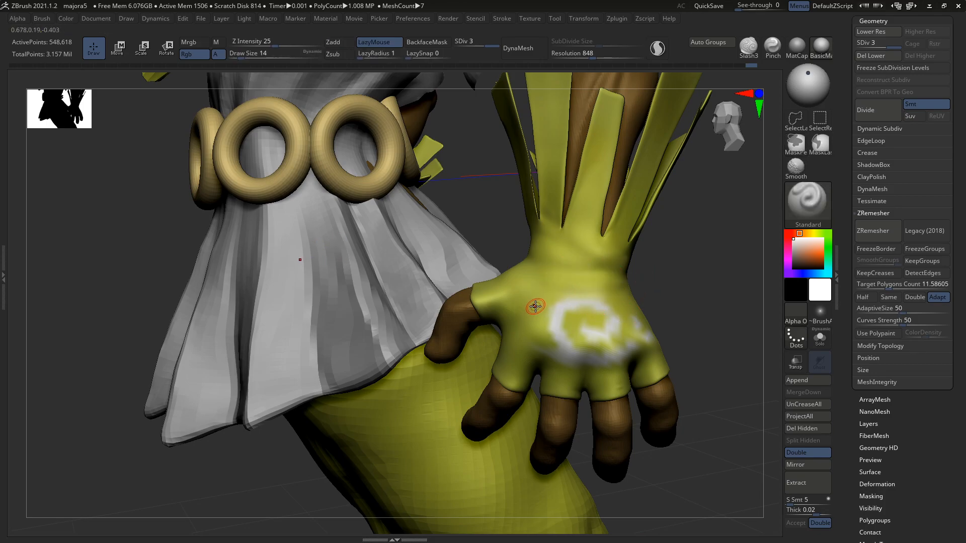
# Sample the glove's green and paint over the white swirl with the Standard brush at draw size 44
pyautogui.press('c')
pyautogui.press(']')
pyautogui.press(']')
pyautogui.press(']')
pyautogui.moveTo(553, 306)
pyautogui.mouseDown()
pyautogui.moveTo(577, 308)
pyautogui.moveTo(551, 346)
pyautogui.moveTo(611, 304)
pyautogui.moveTo(640, 343)
pyautogui.mouseUp()
pyautogui.moveTo(640, 343); pyautogui.dragTo(606, 337, button='right')
pyautogui.moveTo(609, 337); pyautogui.dragTo(647, 341)
# Choose a darker olive green and fill the glove with it
pyautogui.moveTo(604, 337)
pyautogui.mouseDown(button='right')
pyautogui.moveTo(653, 329)
pyautogui.moveTo(595, 336)
pyautogui.mouseUp(button='right')
pyautogui.click(814, 258)
pyautogui.hotkey('ctrl', 'f')
pyautogui.moveTo(589, 377); pyautogui.dragTo(500, 352, button='right')
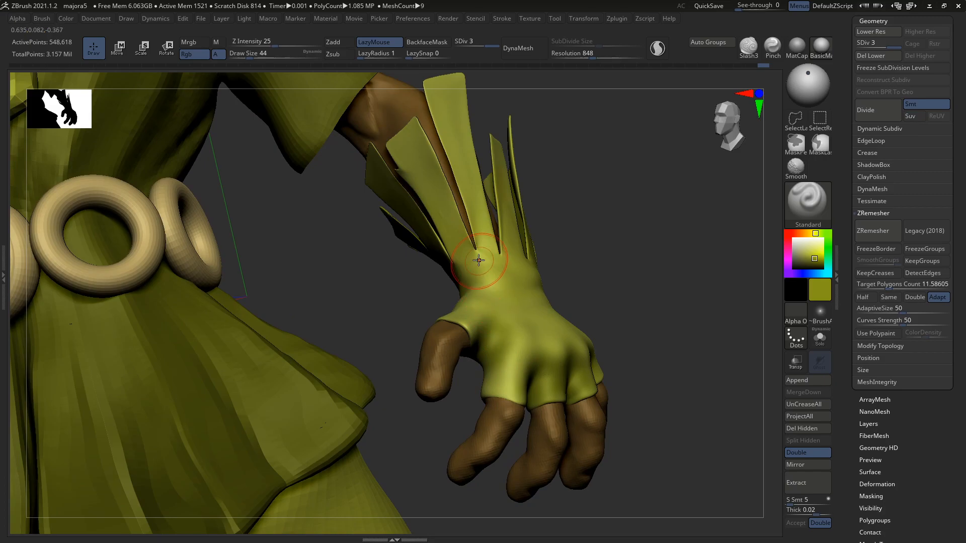
pyautogui.moveTo(502, 297); pyautogui.dragTo(502, 280, button='right')
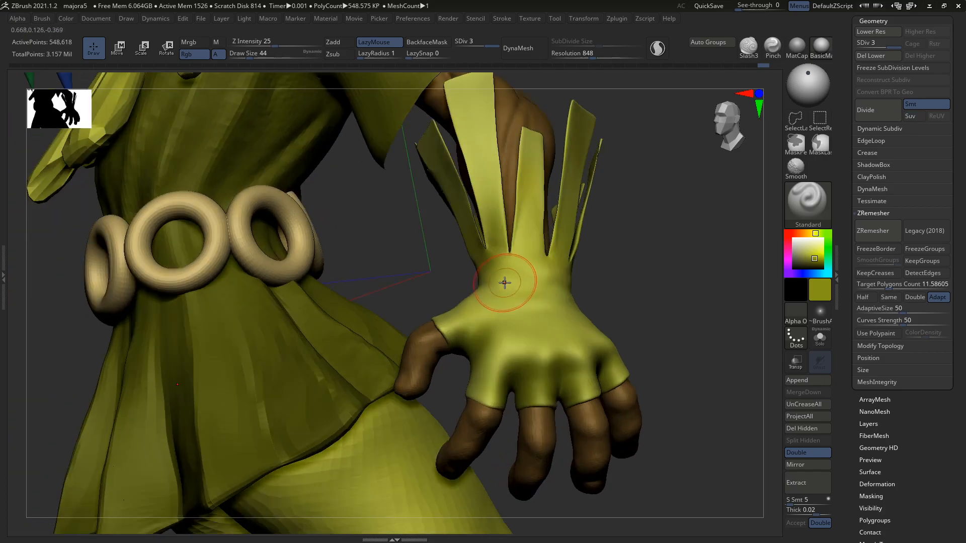
# Brighten the glove's hand and wrist by painting a lighter yellow-green with the Standard brush at draw size 94
pyautogui.moveTo(536, 312); pyautogui.dragTo(621, 305, button='right')
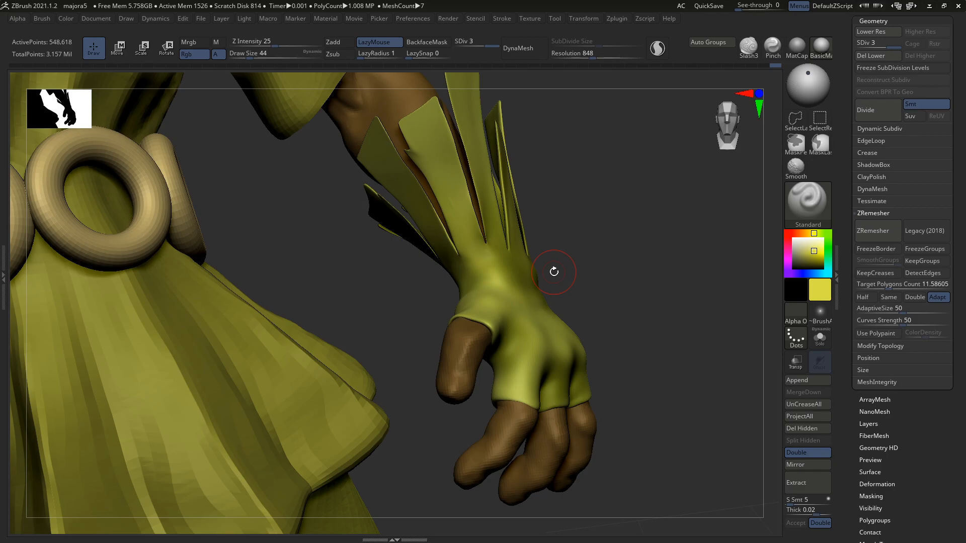
pyautogui.moveTo(519, 307)
pyautogui.mouseDown(button='right')
pyautogui.moveTo(519, 291)
pyautogui.moveTo(527, 295)
pyautogui.mouseUp(button='right')
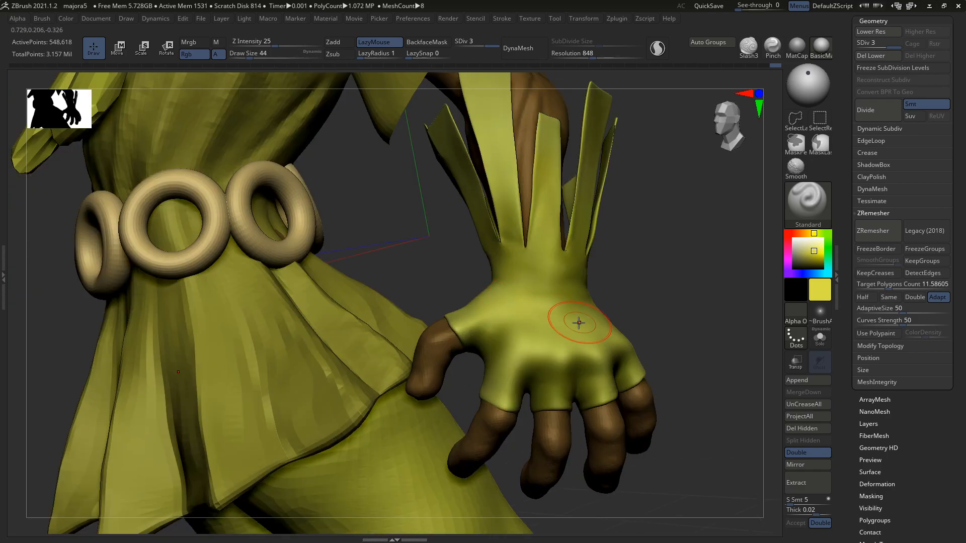
pyautogui.moveTo(589, 345); pyautogui.dragTo(599, 359, button='right')
pyautogui.press('s')
pyautogui.click(597, 362)
pyautogui.keyDown('alt'); pyautogui.moveTo(579, 256); pyautogui.dragTo(560, 326, button='right'); pyautogui.keyUp('alt')
pyautogui.press('s')
pyautogui.click(558, 224)
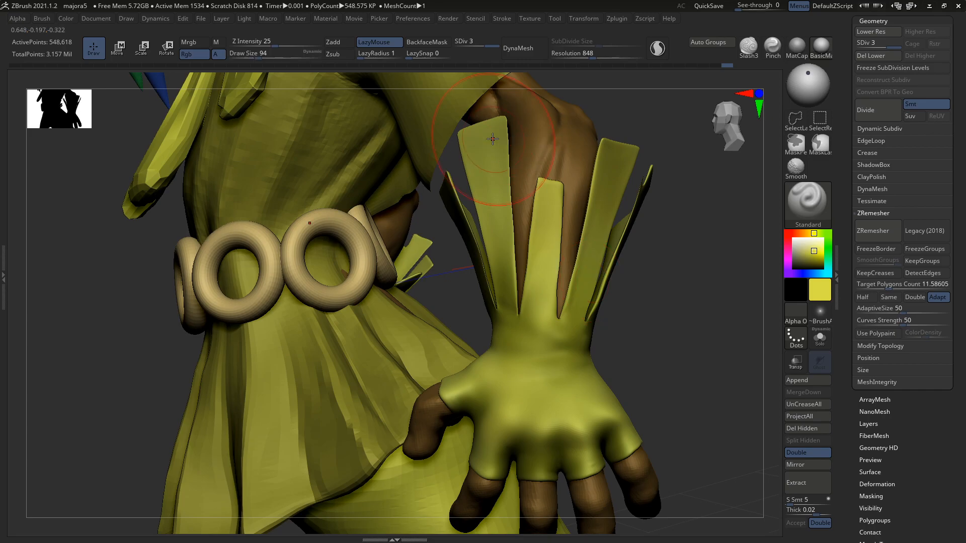
pyautogui.moveTo(489, 183); pyautogui.dragTo(550, 292, button='right')
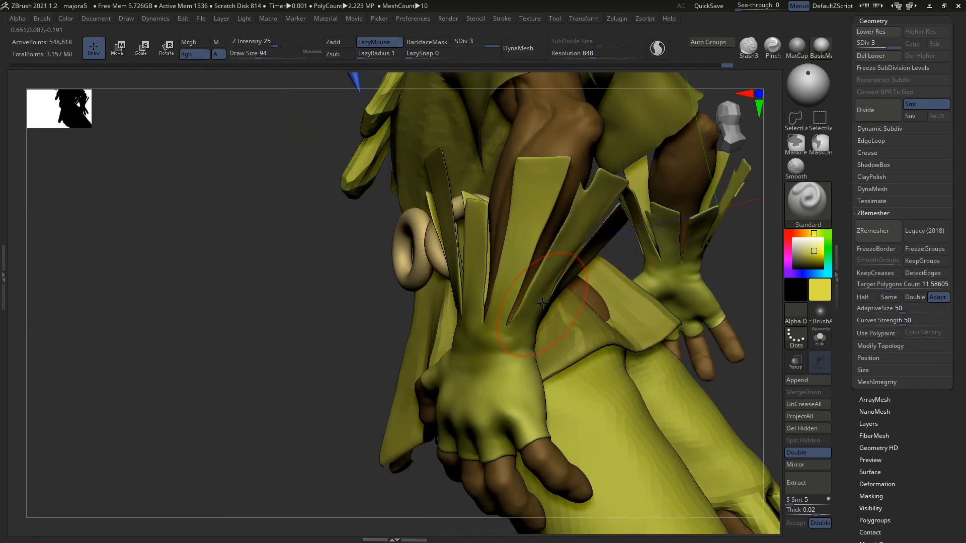
pyautogui.moveTo(530, 308); pyautogui.dragTo(594, 290, button='right')
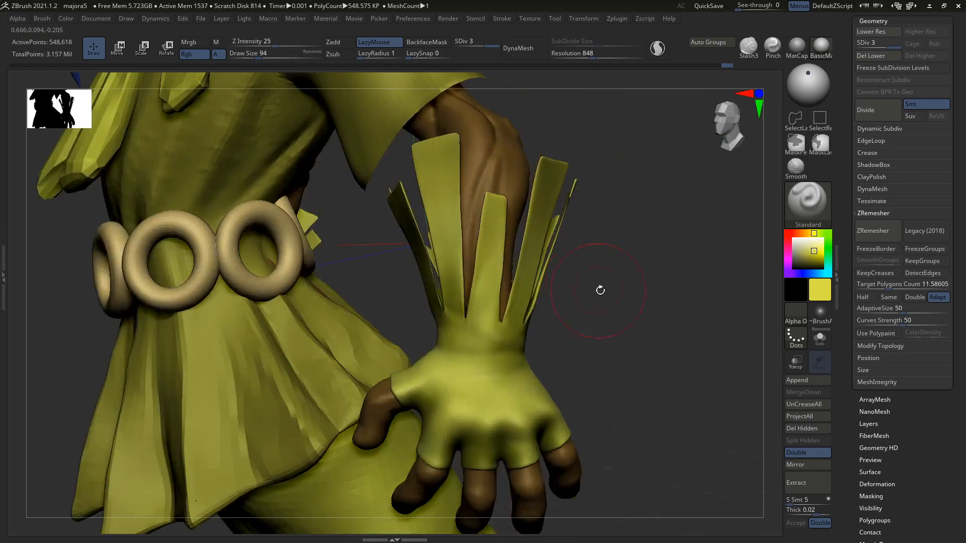
# Paint brighter yellow along the glove's cuff strips with the Standard brush at draw size 18
pyautogui.press('s')
pyautogui.moveTo(558, 231); pyautogui.dragTo(548, 231)
pyautogui.press('s')
pyautogui.moveTo(541, 220); pyautogui.dragTo(533, 220)
pyautogui.moveTo(441, 176); pyautogui.dragTo(449, 264)
pyautogui.press('s')
pyautogui.moveTo(449, 240); pyautogui.dragTo(443, 240)
pyautogui.moveTo(495, 258); pyautogui.dragTo(526, 262, button='right')
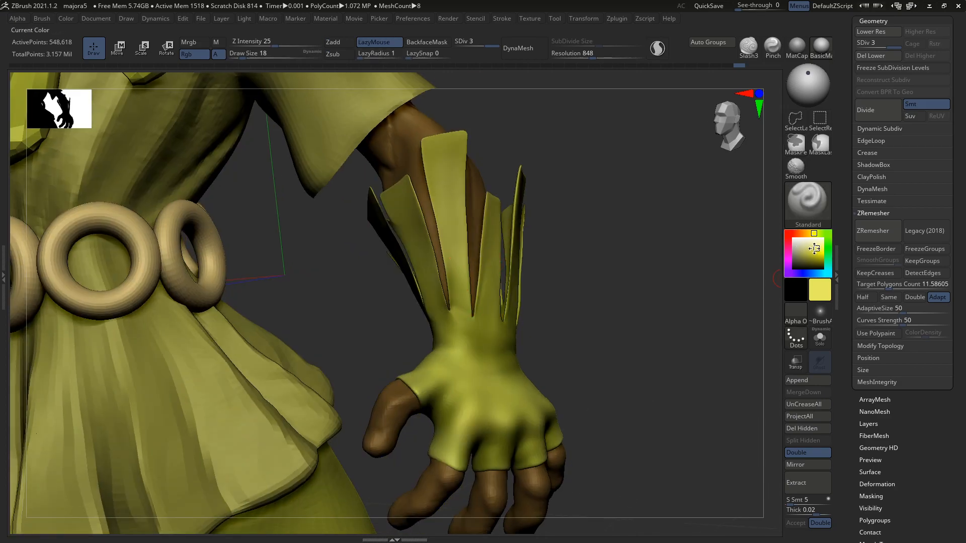
pyautogui.moveTo(441, 168); pyautogui.dragTo(491, 227, button='right')
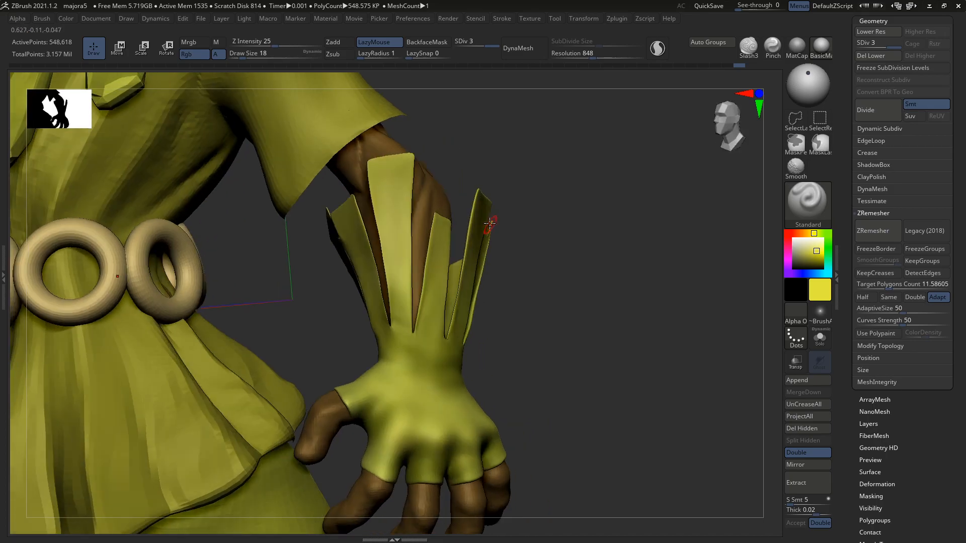
# Paint yellow streaks from the cuff strips down over the wrist at draw size 25
pyautogui.moveTo(439, 381)
pyautogui.mouseDown(button='right')
pyautogui.moveTo(403, 384)
pyautogui.moveTo(443, 390)
pyautogui.moveTo(476, 413)
pyautogui.moveTo(463, 473)
pyautogui.mouseUp(button='right')
pyautogui.press(']')
pyautogui.moveTo(449, 376); pyautogui.dragTo(428, 438, button='right')
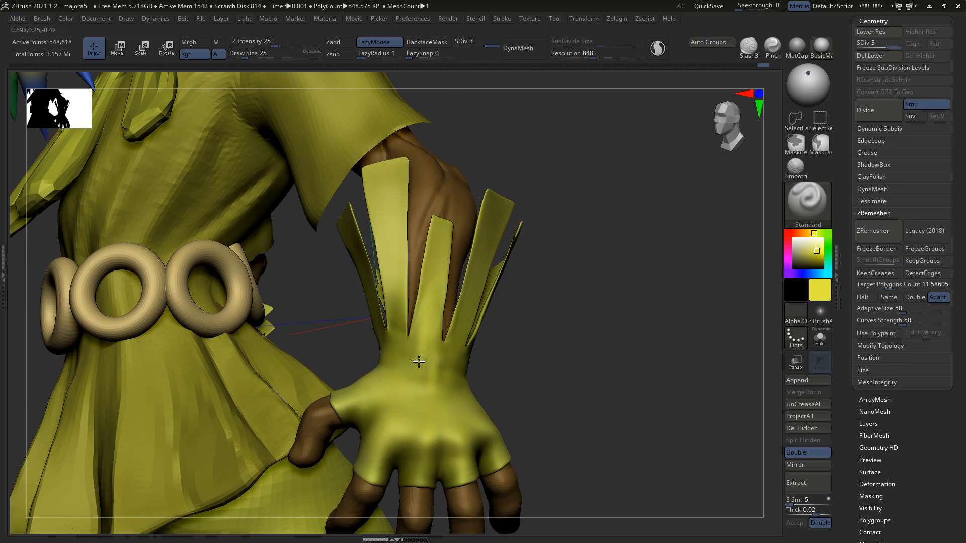
pyautogui.moveTo(402, 391); pyautogui.dragTo(402, 353, button='right')
pyautogui.moveTo(378, 394); pyautogui.dragTo(399, 377, button='right')
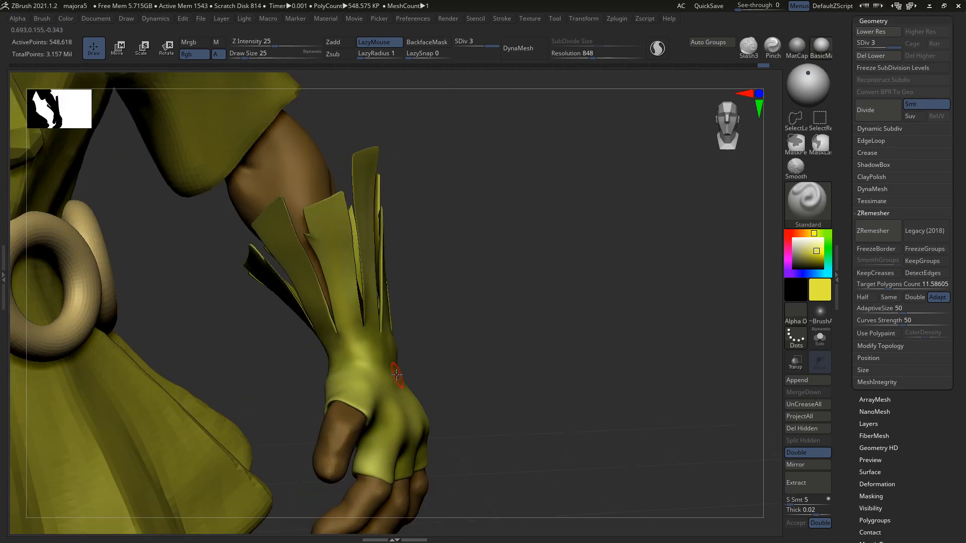
pyautogui.moveTo(355, 255); pyautogui.dragTo(327, 351, button='right')
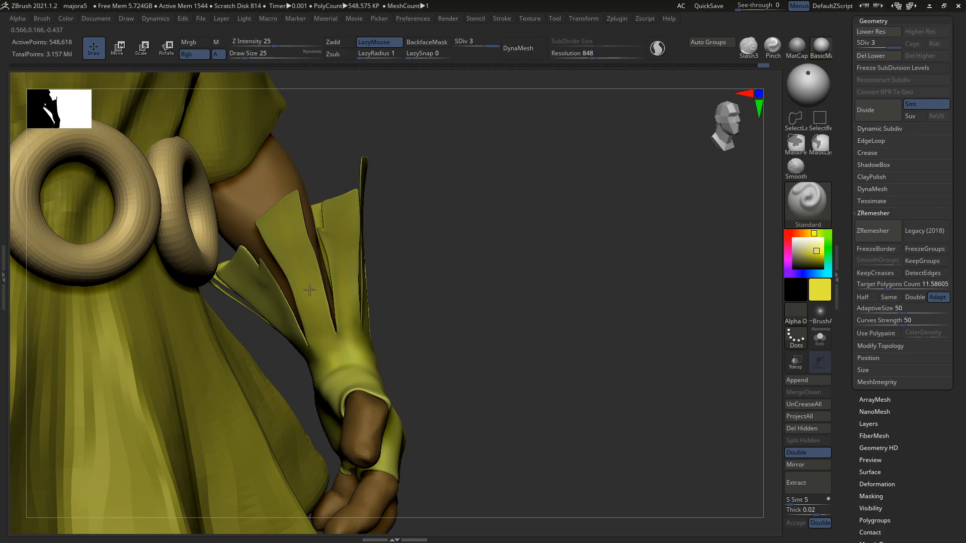
# Adjust the glove's cuff strips above the thumb with the Move brush at draw size 97
pyautogui.press('b')
pyautogui.press('m')
pyautogui.press('v')
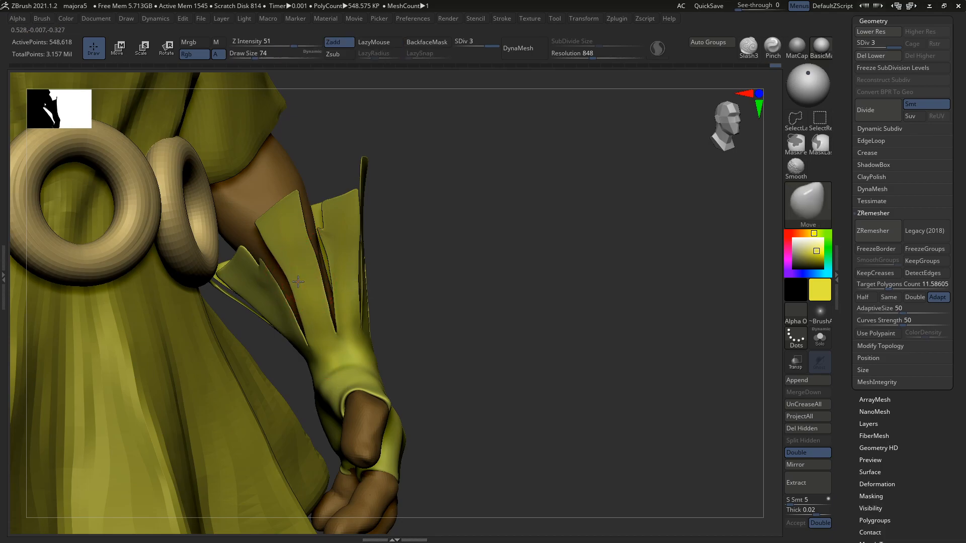
pyautogui.moveTo(330, 285); pyautogui.dragTo(310, 302, button='right')
pyautogui.press('s')
pyautogui.moveTo(309, 335); pyautogui.dragTo(313, 335)
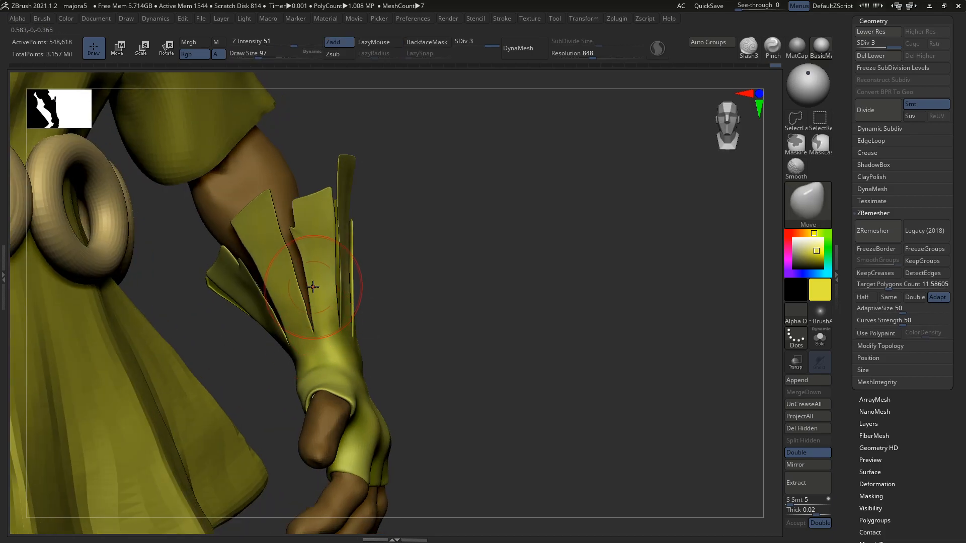
pyautogui.press('s')
pyautogui.moveTo(305, 302); pyautogui.dragTo(299, 288)
# Isolate the gloves and reshape the cuff strips above the thumb with the Move Topological brush at draw size 62
pyautogui.press('b')
pyautogui.press('m')
pyautogui.press('t')
pyautogui.press('s')
pyautogui.moveTo(291, 261); pyautogui.dragTo(297, 280, button='right')
pyautogui.hotkey('alt', 's')
pyautogui.moveTo(356, 276); pyautogui.dragTo(327, 302, button='right')
pyautogui.press('s')
pyautogui.moveTo(322, 308); pyautogui.dragTo(325, 309)
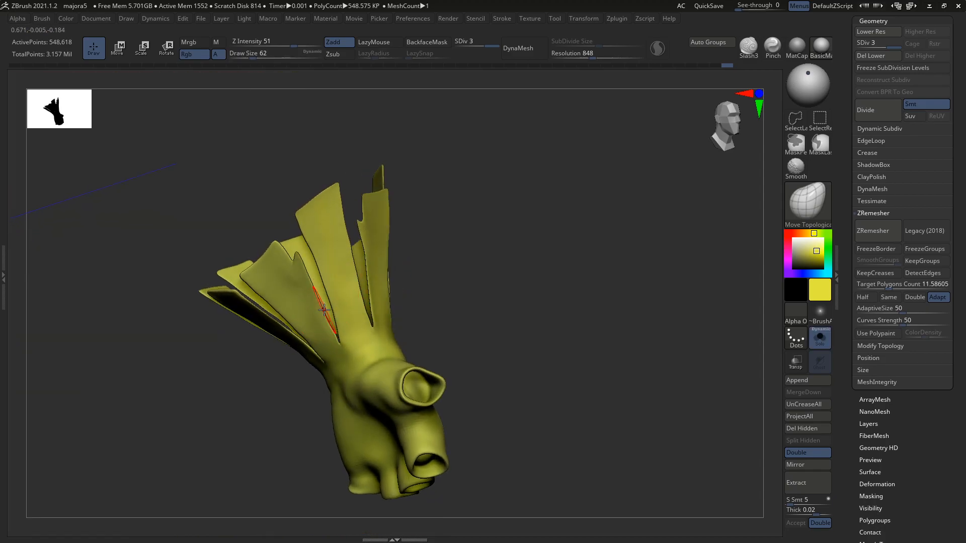
# Refine the edges and spacing of the cuff strips with Move Topological, varying the draw size between 62 and 77
pyautogui.moveTo(324, 310); pyautogui.dragTo(319, 310, button='right')
pyautogui.press('s')
pyautogui.moveTo(316, 311); pyautogui.dragTo(318, 310)
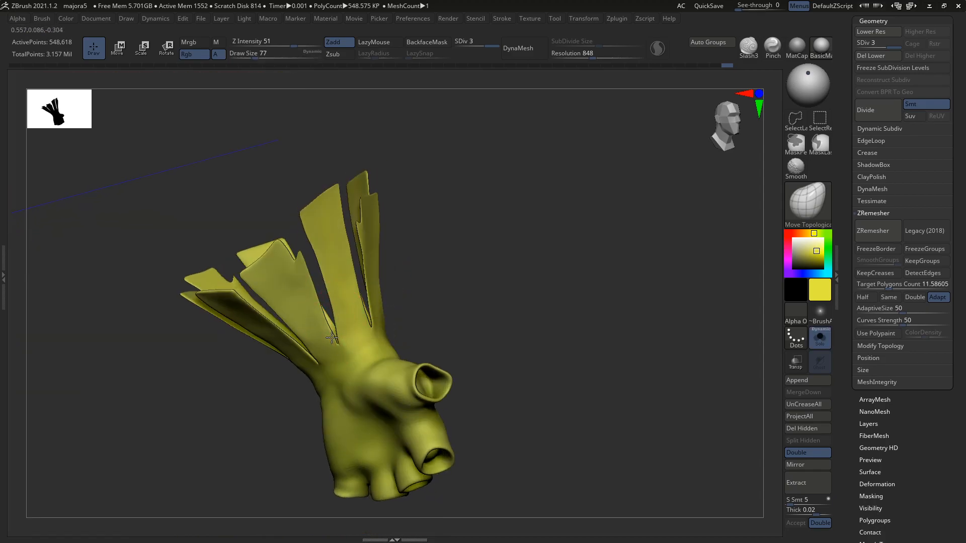
pyautogui.moveTo(345, 326); pyautogui.dragTo(337, 310, button='right')
pyautogui.press('s')
pyautogui.moveTo(338, 308); pyautogui.dragTo(337, 308)
pyautogui.moveTo(336, 297); pyautogui.dragTo(328, 290, button='right')
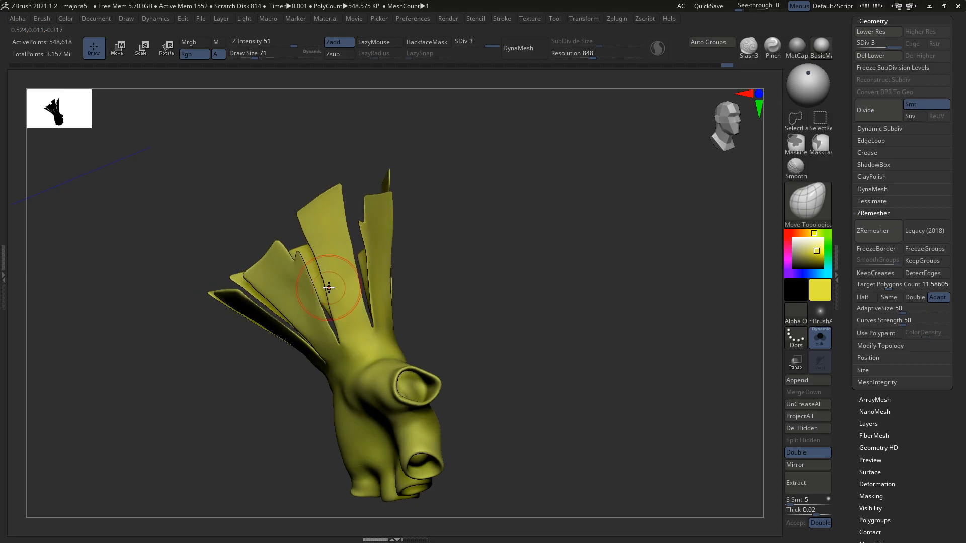
pyautogui.press('[')
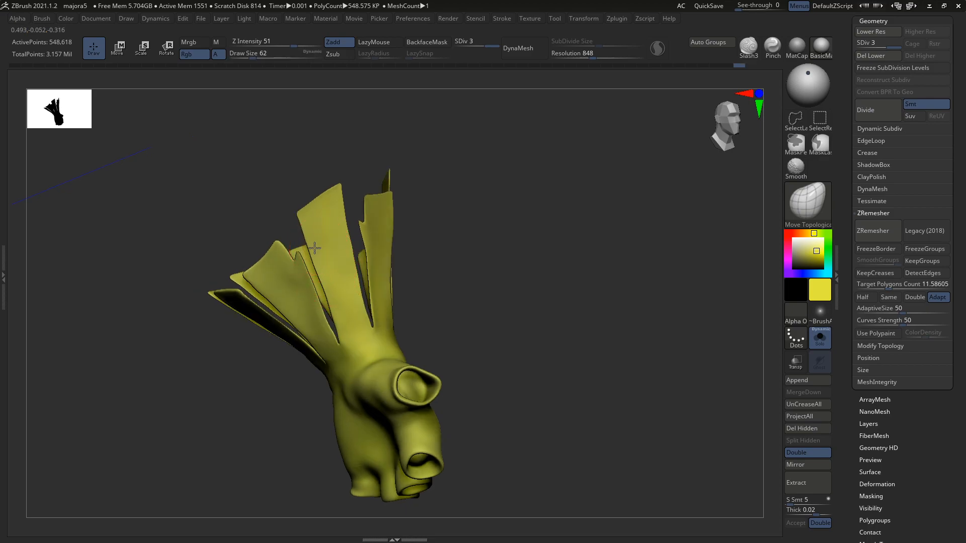
pyautogui.moveTo(354, 255); pyautogui.dragTo(364, 257, button='right')
pyautogui.moveTo(321, 321); pyautogui.dragTo(350, 288, button='right')
pyautogui.press(']')
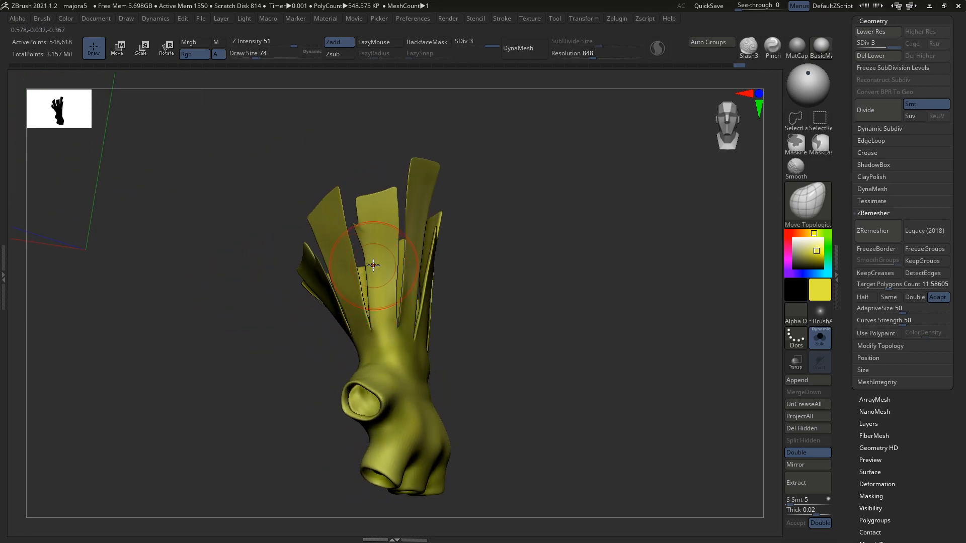
# Adjust the gaps where the cuff strips meet the back of the wrist with Move Topological at draw size 37
pyautogui.moveTo(439, 289)
pyautogui.mouseDown(button='right')
pyautogui.moveTo(408, 284)
pyautogui.moveTo(404, 294)
pyautogui.moveTo(406, 243)
pyautogui.moveTo(421, 221)
pyautogui.moveTo(391, 257)
pyautogui.mouseUp(button='right')
pyautogui.press(']')
pyautogui.moveTo(389, 219); pyautogui.dragTo(463, 221, button='right')
pyautogui.press('[')
pyautogui.press('[')
pyautogui.press('[')
pyautogui.moveTo(439, 310); pyautogui.dragTo(467, 339, button='right')
pyautogui.moveTo(497, 296); pyautogui.dragTo(516, 264, button='right')
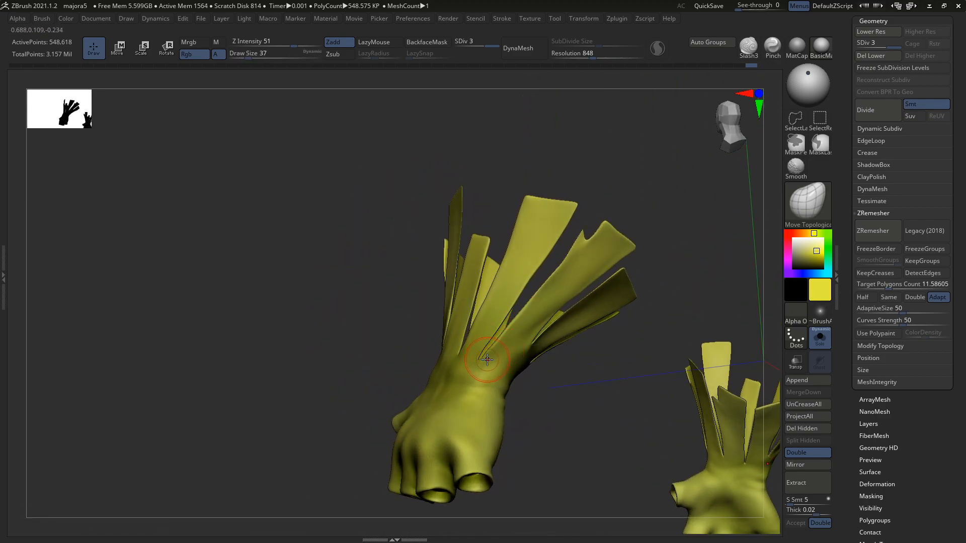
# Reshape the cuff strips on the inner side of the wrist with Move Topological at draw size 74
pyautogui.press('s')
pyautogui.moveTo(499, 325); pyautogui.dragTo(503, 325)
pyautogui.moveTo(528, 306)
pyautogui.mouseDown(button='right')
pyautogui.moveTo(541, 352)
pyautogui.moveTo(608, 328)
pyautogui.mouseUp(button='right')
pyautogui.press(']')
pyautogui.press(']')
pyautogui.press(']')
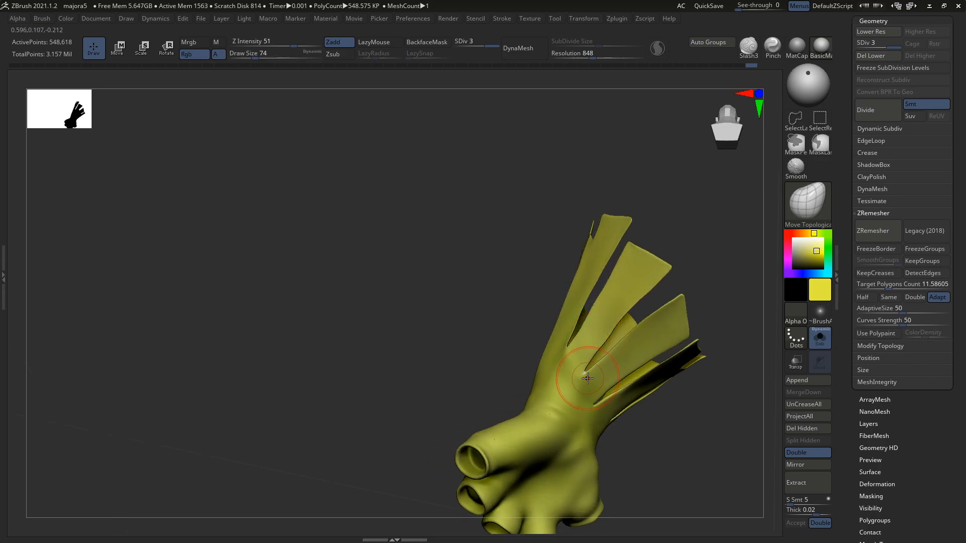
pyautogui.moveTo(585, 368)
pyautogui.mouseDown(button='right')
pyautogui.moveTo(587, 355)
pyautogui.moveTo(556, 367)
pyautogui.moveTo(538, 353)
pyautogui.moveTo(536, 389)
pyautogui.mouseUp(button='right')
# Show the whole character again and paint yellow streaks over the glove's wrist with the Standard brush at draw size 18
pyautogui.press('b')
pyautogui.press('s')
pyautogui.press('t')
pyautogui.hotkey('alt', 'shift', 's')
pyautogui.press('[')
pyautogui.press('[')
pyautogui.press('[')
pyautogui.press('[')
pyautogui.press('[')
pyautogui.press('[')
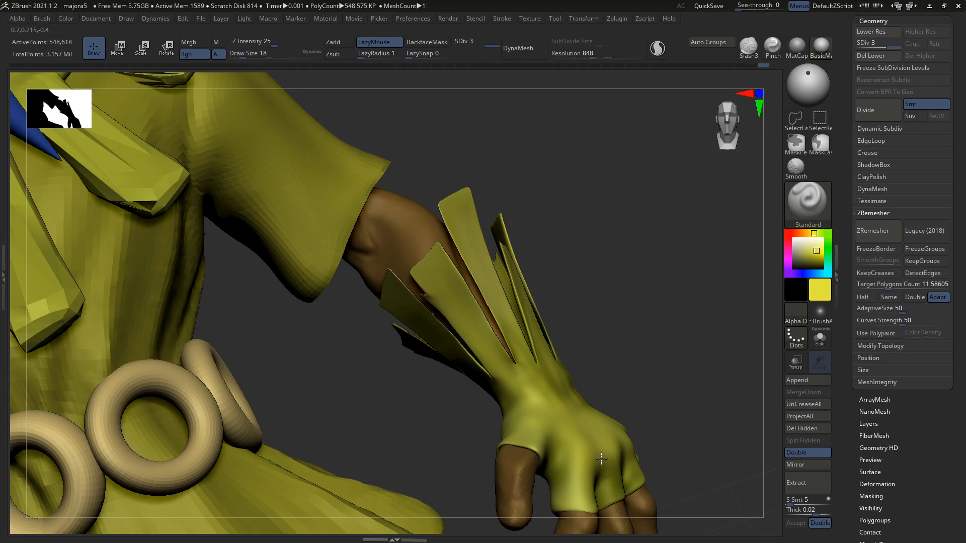
# Isolate the gloves and paint a white arc above the knuckles with the Standard brush at draw size 12
pyautogui.moveTo(528, 272); pyautogui.dragTo(520, 270, button='right')
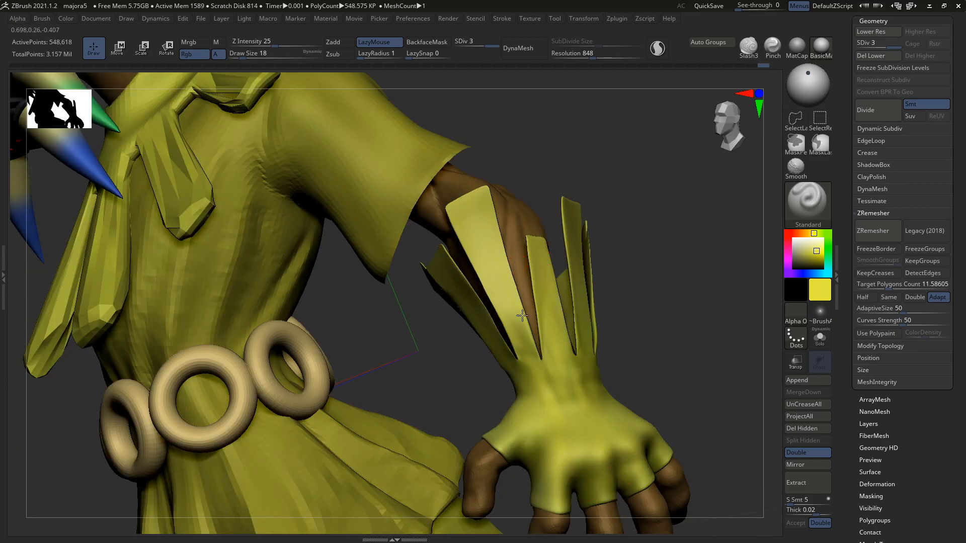
pyautogui.moveTo(525, 477); pyautogui.dragTo(586, 345, button='right')
pyautogui.click(792, 239)
pyautogui.hotkey('alt', 's')
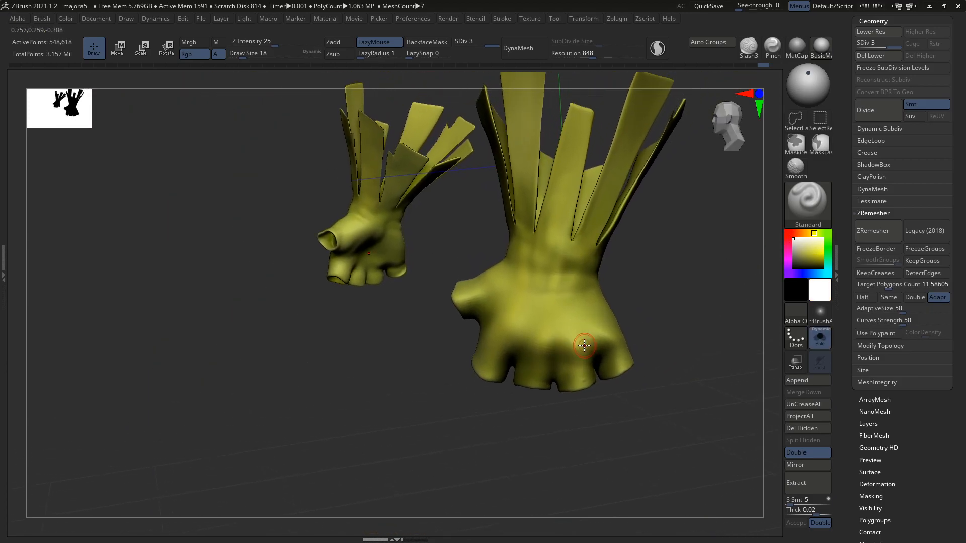
pyautogui.hotkey('shift', 'f')
pyautogui.hotkey('shift', 'f')
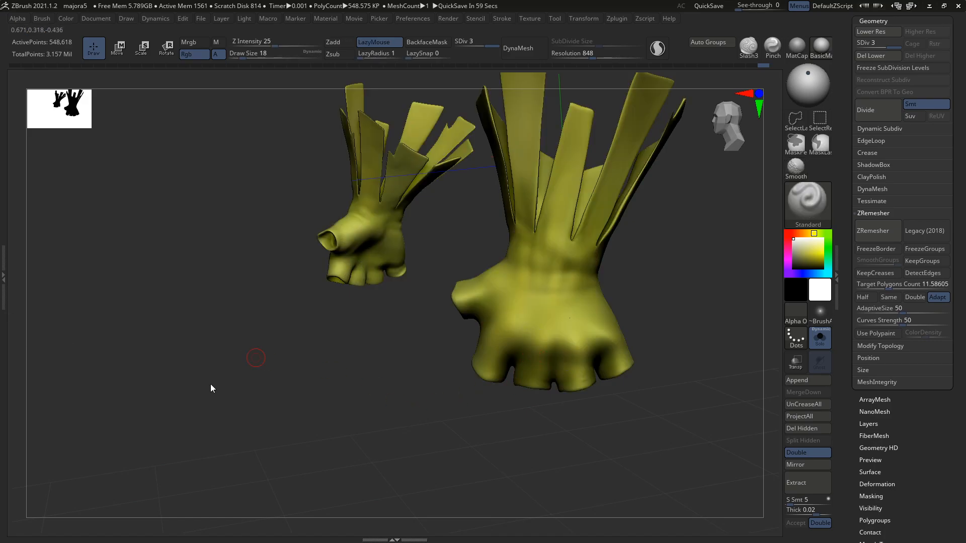
pyautogui.moveTo(192, 384)
pyautogui.mouseDown()
pyautogui.moveTo(564, 315)
pyautogui.moveTo(564, 349)
pyautogui.mouseUp()
pyautogui.press('[')
pyautogui.moveTo(479, 344); pyautogui.dragTo(567, 336)
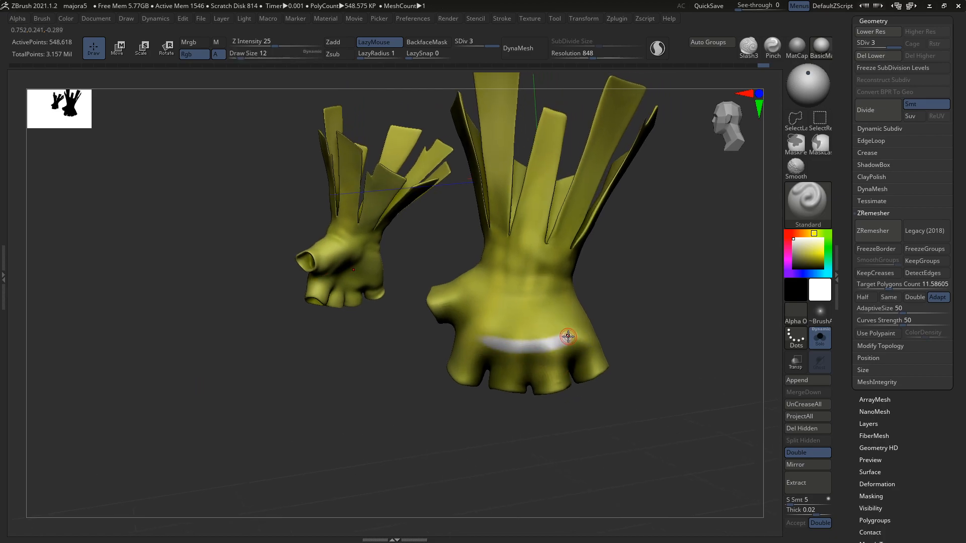
# Paint a white spiral above the arc on the back of the glove at draw size 9
pyautogui.moveTo(524, 413)
pyautogui.mouseDown()
pyautogui.moveTo(546, 422)
pyautogui.moveTo(501, 412)
pyautogui.mouseUp()
pyautogui.press('[')
pyautogui.moveTo(499, 336)
pyautogui.mouseDown()
pyautogui.moveTo(526, 332)
pyautogui.moveTo(502, 323)
pyautogui.moveTo(527, 318)
pyautogui.mouseUp()
pyautogui.hotkey('ctrl', 'z')
pyautogui.moveTo(570, 315); pyautogui.dragTo(565, 320, button='right')
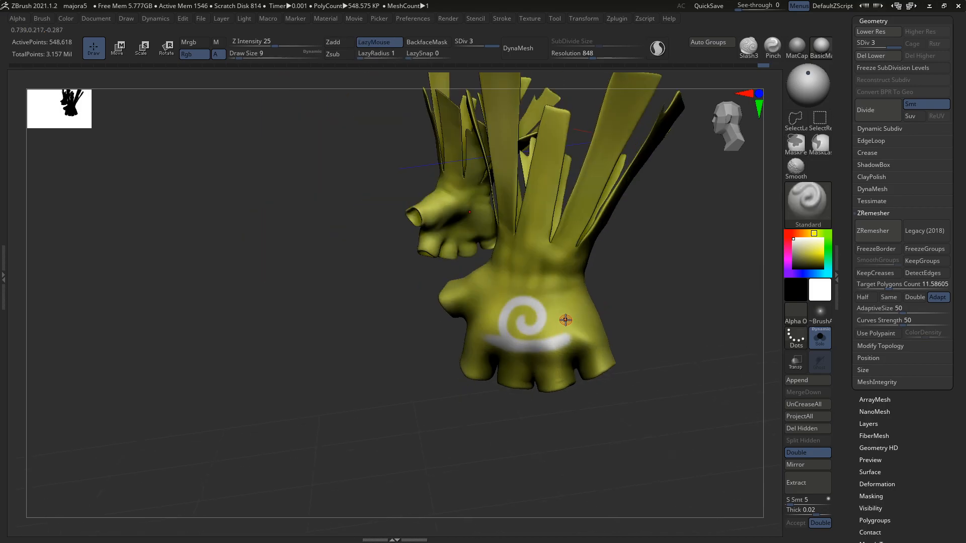
pyautogui.moveTo(574, 309); pyautogui.dragTo(563, 322)
# Show the whole character again and save the project as majora6
pyautogui.moveTo(604, 297); pyautogui.dragTo(579, 349, button='right')
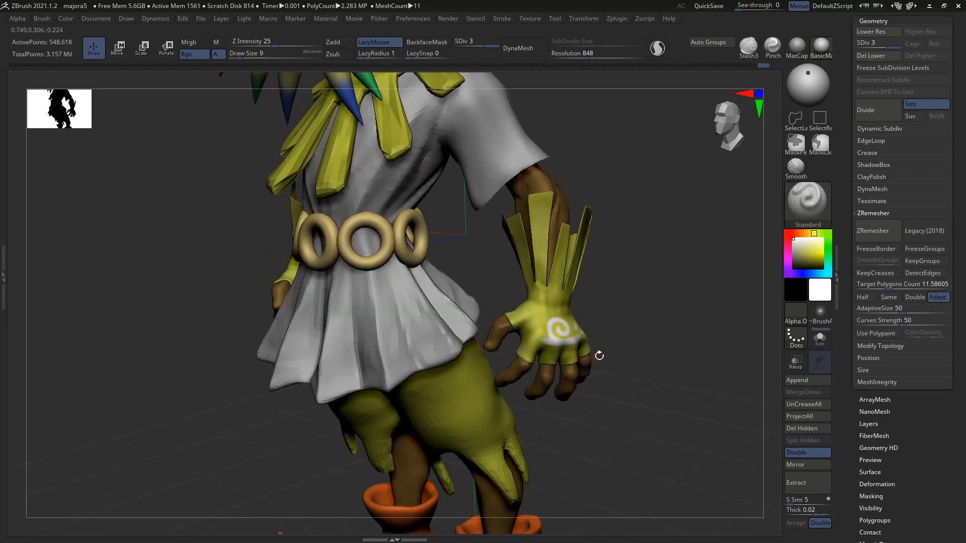
pyautogui.moveTo(598, 356); pyautogui.dragTo(623, 362, button='right')
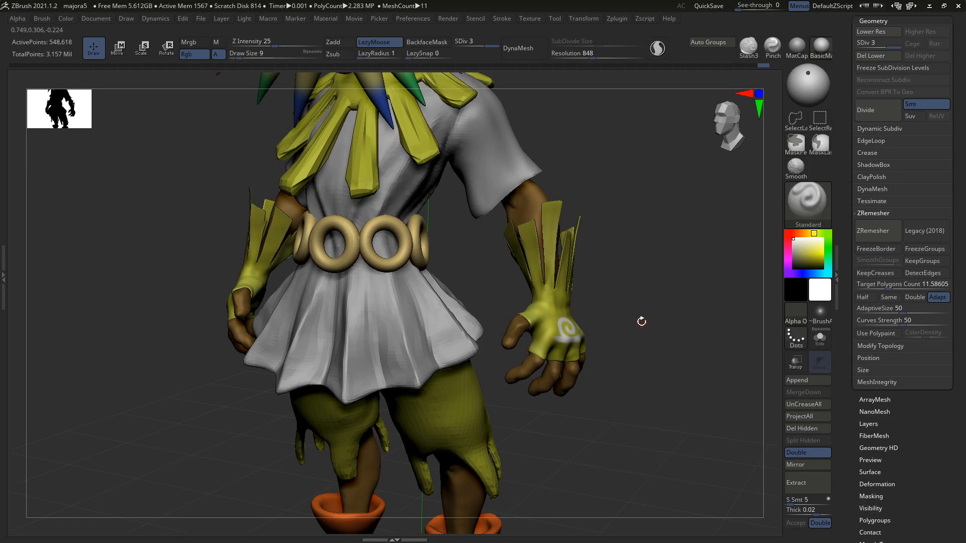
pyautogui.press('ctrl')
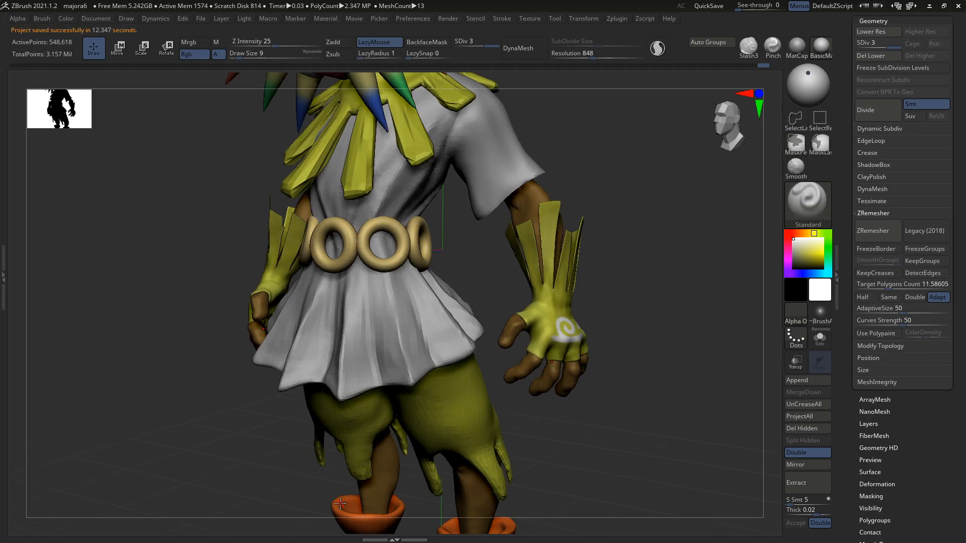
# Make the tunic the active subtool and give it an orange colour matching the boots
pyautogui.keyDown('alt'); pyautogui.click(395, 311); pyautogui.keyUp('alt')
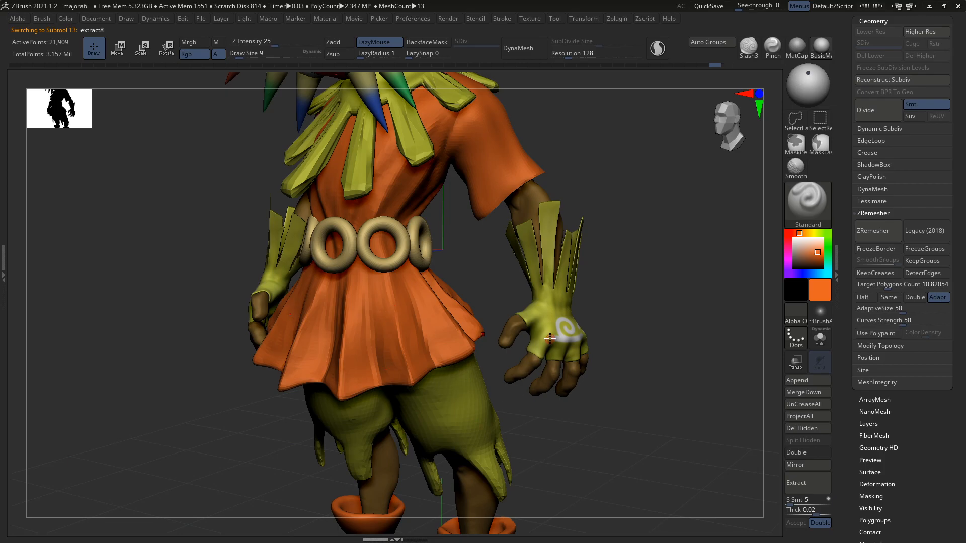
pyautogui.keyDown('ctrl'); pyautogui.moveTo(583, 331); pyautogui.dragTo(510, 305, button='right'); pyautogui.keyUp('ctrl')
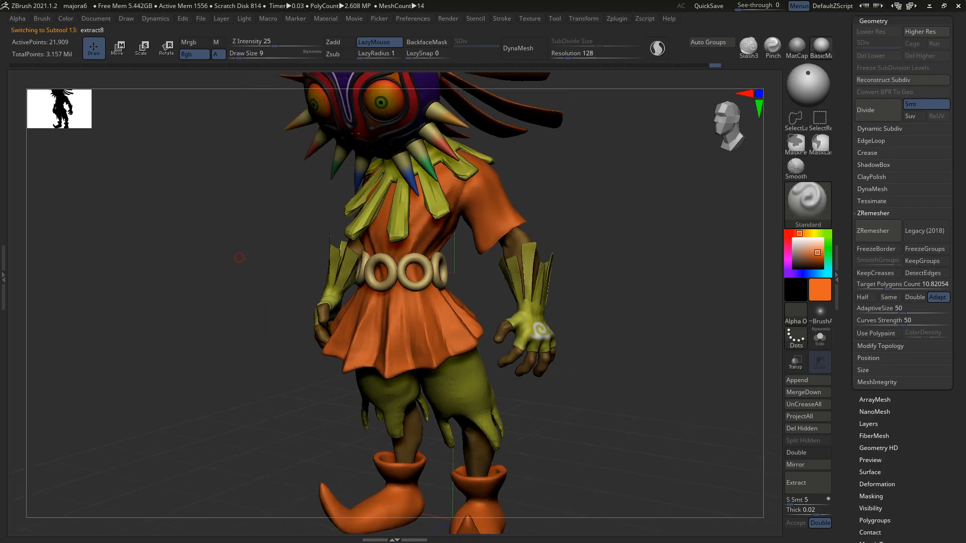
pyautogui.keyDown('shift'); pyautogui.moveTo(239, 257); pyautogui.dragTo(322, 261, button='right'); pyautogui.keyUp('shift')
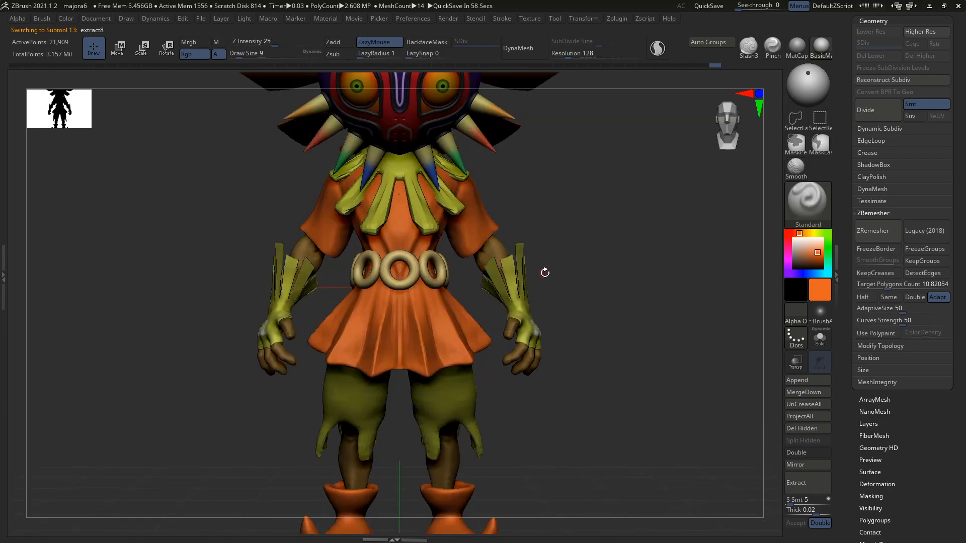
pyautogui.moveTo(530, 286); pyautogui.dragTo(515, 273, button='right')
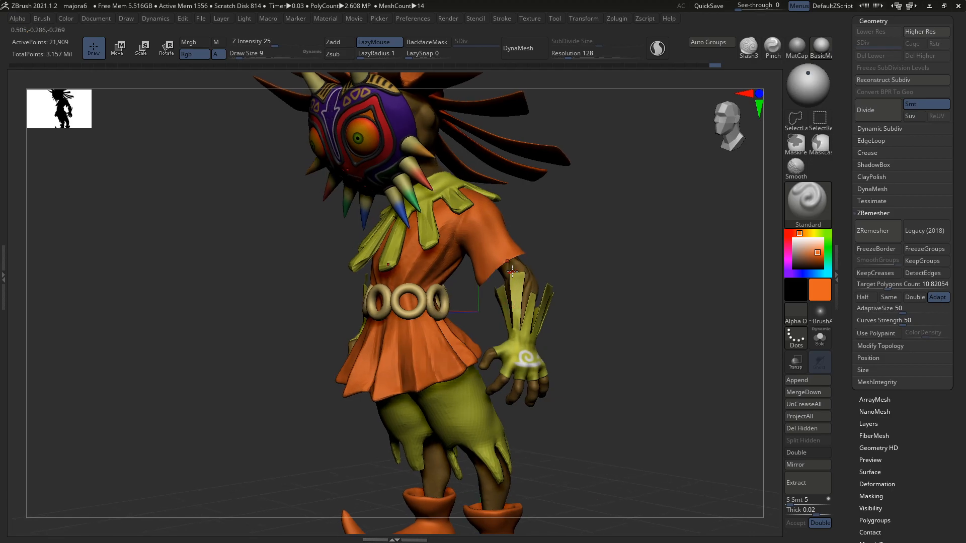
# Adjust the hem of the tunic's sleeve with the Move and Move Topological brushes
pyautogui.moveTo(527, 229)
pyautogui.mouseDown(button='right')
pyautogui.moveTo(541, 243)
pyautogui.moveTo(518, 263)
pyautogui.moveTo(507, 298)
pyautogui.mouseUp(button='right')
pyautogui.press('b')
pyautogui.press('m')
pyautogui.press('v')
pyautogui.press('s')
pyautogui.click(507, 298)
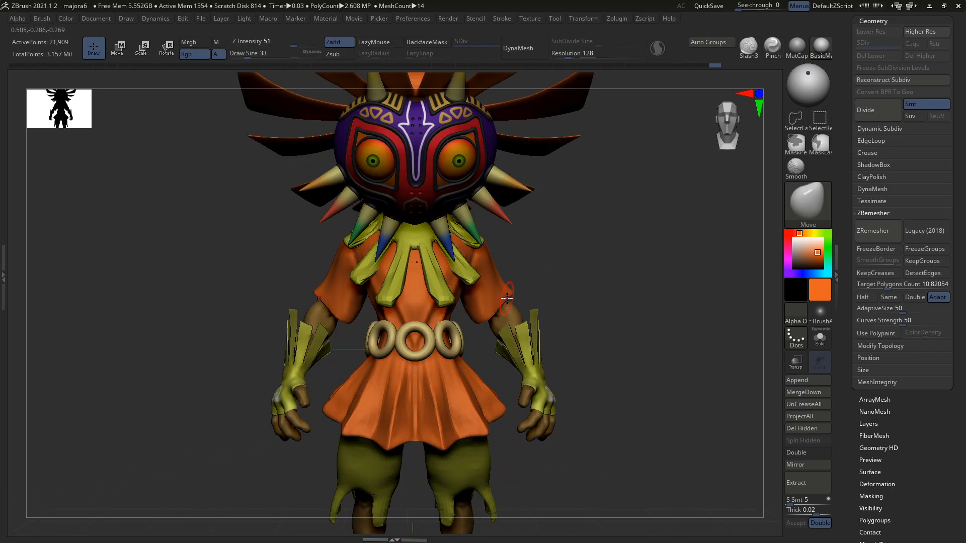
pyautogui.press('b')
pyautogui.press('m')
pyautogui.press('t')
pyautogui.press('s')
pyautogui.click(475, 316)
pyautogui.press('s')
pyautogui.click(510, 295)
pyautogui.press('s')
pyautogui.click(510, 295)
# Reshape the sleeve's opening and underside with the Move Topological brush at varying draw sizes
pyautogui.moveTo(515, 295); pyautogui.dragTo(566, 297, button='right')
pyautogui.press('s')
pyautogui.click(539, 293)
pyautogui.press('s')
pyautogui.click(508, 307)
pyautogui.moveTo(508, 305); pyautogui.dragTo(481, 301)
pyautogui.press('s')
pyautogui.click(480, 315)
pyautogui.moveTo(568, 309); pyautogui.dragTo(478, 307)
pyautogui.press('s')
pyautogui.moveTo(478, 310); pyautogui.dragTo(482, 308)
# Refine the sleeve's outline around the upper arm with Move Topological at draw size 68
pyautogui.moveTo(484, 298)
pyautogui.mouseDown(button='right')
pyautogui.moveTo(533, 303)
pyautogui.moveTo(525, 304)
pyautogui.mouseUp(button='right')
pyautogui.press('s')
pyautogui.moveTo(525, 305); pyautogui.dragTo(518, 277)
pyautogui.moveTo(521, 281); pyautogui.dragTo(460, 292, button='right')
pyautogui.press('s')
pyautogui.moveTo(524, 312); pyautogui.dragTo(527, 312)
pyautogui.moveTo(525, 298); pyautogui.dragTo(522, 302)
pyautogui.moveTo(525, 302)
pyautogui.mouseDown(button='right')
pyautogui.moveTo(583, 306)
pyautogui.moveTo(543, 293)
pyautogui.moveTo(583, 287)
pyautogui.mouseUp(button='right')
pyautogui.moveTo(583, 288); pyautogui.dragTo(492, 301, button='right')
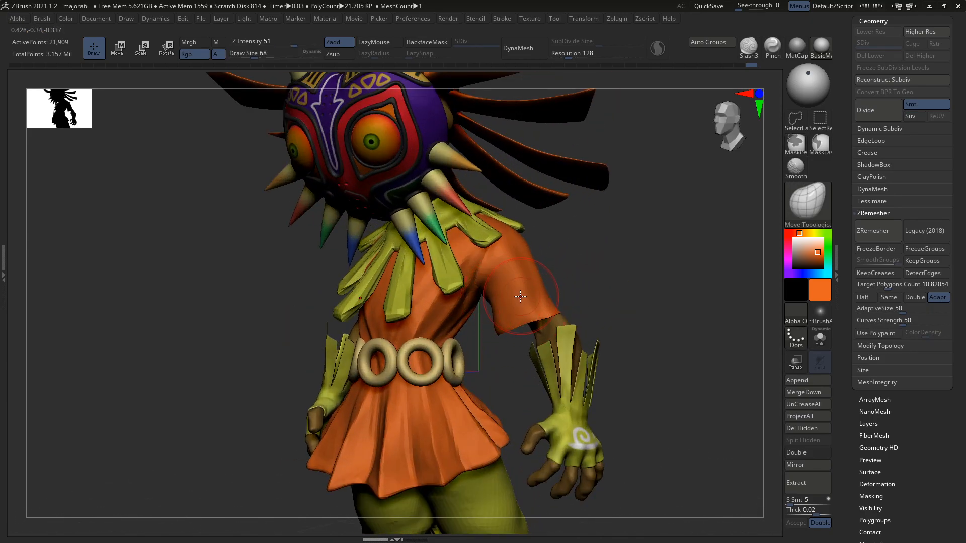
# Carve folds into the tunic's sleeve with the DamStandard brush at draw size 33 to 35 and smooth them
pyautogui.press('b')
pyautogui.press('d')
pyautogui.press('s')
pyautogui.press('s')
pyautogui.moveTo(499, 303); pyautogui.dragTo(491, 303)
pyautogui.press('s')
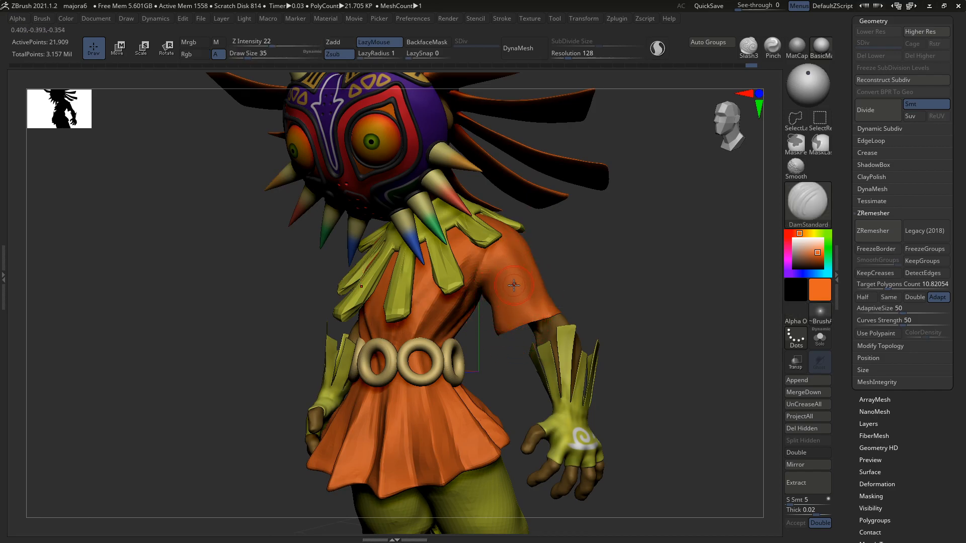
pyautogui.press('s')
pyautogui.moveTo(514, 267); pyautogui.dragTo(508, 267)
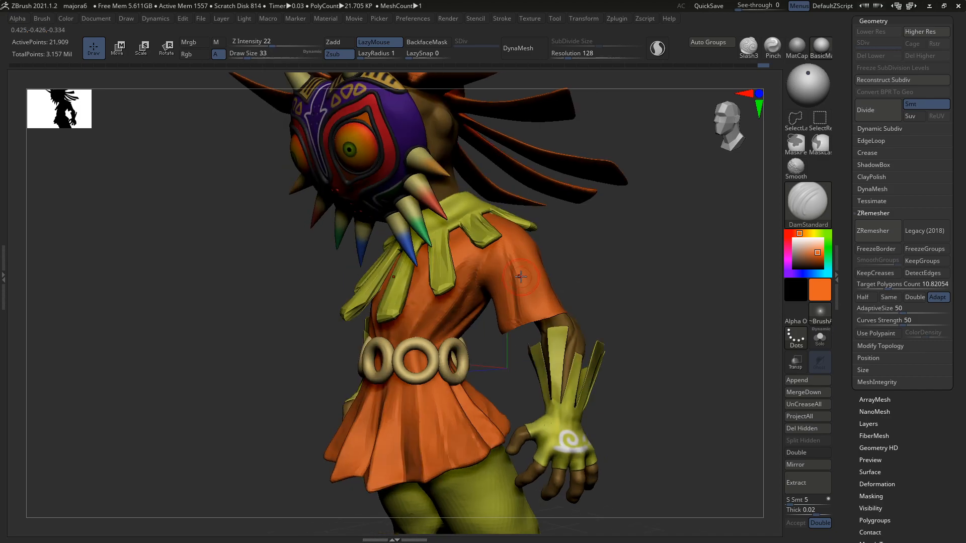
pyautogui.moveTo(559, 295); pyautogui.dragTo(547, 268)
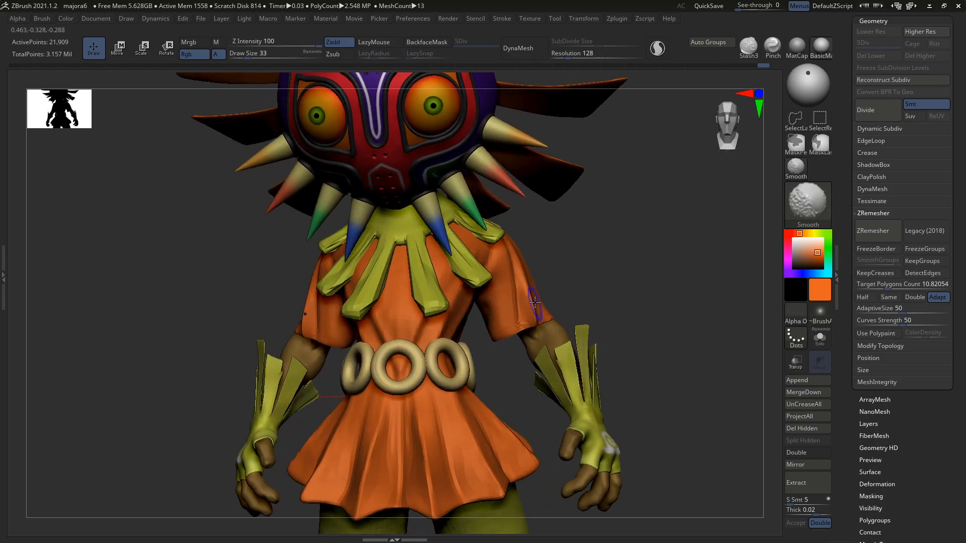
pyautogui.moveTo(528, 291); pyautogui.dragTo(458, 295, button='right')
# Isolate the tunic and turn on double-sided display for shaping with the Move brush at draw size 49
pyautogui.hotkey('alt', 's')
pyautogui.moveTo(564, 302); pyautogui.dragTo(539, 321, button='right')
pyautogui.press('b')
pyautogui.press('m')
pyautogui.press('v')
pyautogui.press('s')
pyautogui.moveTo(539, 321); pyautogui.dragTo(543, 321)
pyautogui.moveTo(543, 321); pyautogui.dragTo(536, 280, button='right')
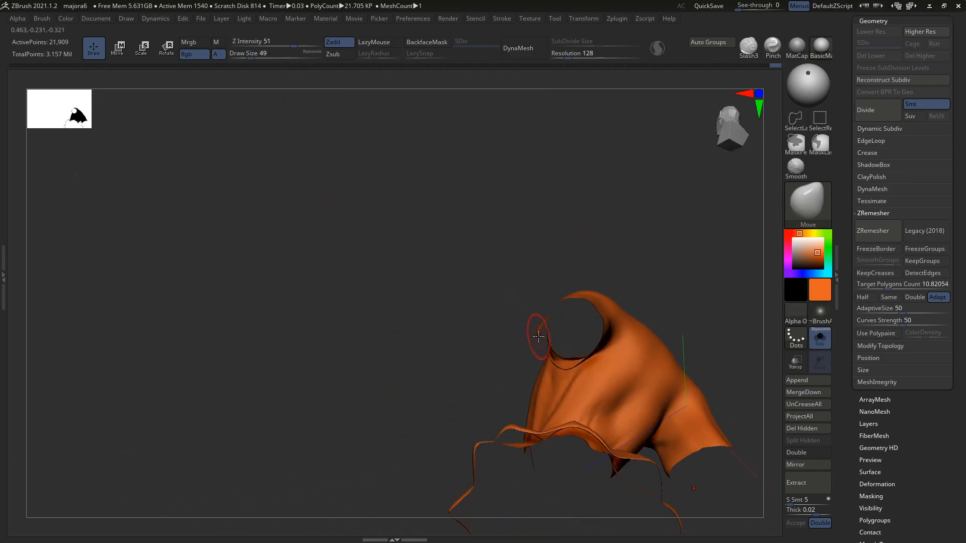
pyautogui.click(807, 452)
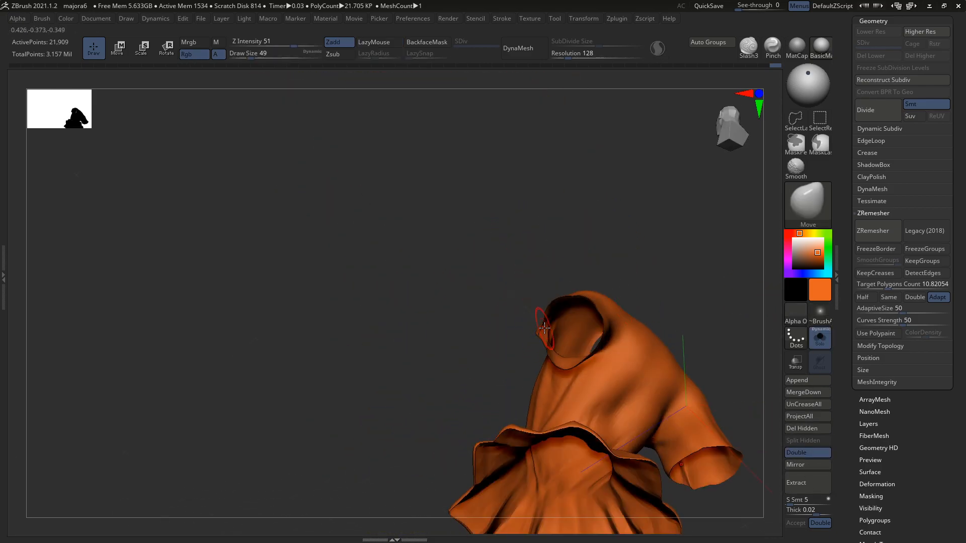
# Adjust the sleeve's lower edge with the Move brush, undoing one pull and enlarging the draw size to 71
pyautogui.moveTo(568, 322); pyautogui.dragTo(546, 332, button='right')
pyautogui.press('s')
pyautogui.moveTo(546, 334); pyautogui.dragTo(551, 334)
pyautogui.moveTo(547, 330)
pyautogui.mouseDown(button='right')
pyautogui.moveTo(588, 322)
pyautogui.moveTo(574, 337)
pyautogui.moveTo(609, 309)
pyautogui.moveTo(501, 329)
pyautogui.moveTo(539, 264)
pyautogui.moveTo(573, 272)
pyautogui.moveTo(572, 301)
pyautogui.mouseUp(button='right')
pyautogui.hotkey('ctrl', 'z')
pyautogui.press('s')
pyautogui.moveTo(573, 296); pyautogui.dragTo(579, 296)
pyautogui.moveTo(572, 297); pyautogui.dragTo(571, 291)
pyautogui.moveTo(578, 286); pyautogui.dragTo(569, 311, button='right')
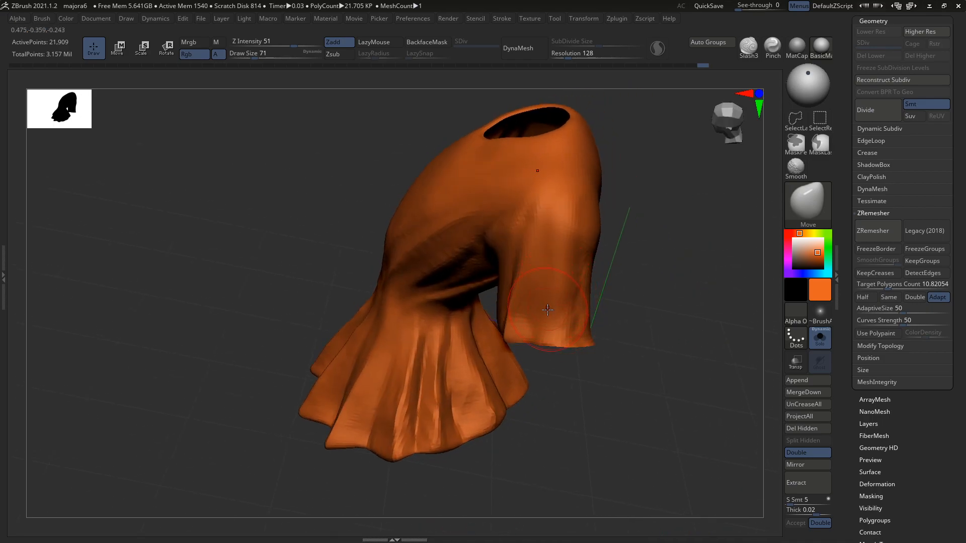
# Carve vertical folds around the outside and back of the sleeve with DamStandard at draw size 35
pyautogui.press('1')
pyautogui.press('s')
pyautogui.moveTo(555, 315); pyautogui.dragTo(550, 316)
pyautogui.moveTo(536, 323)
pyautogui.mouseDown(button='right')
pyautogui.moveTo(553, 319)
pyautogui.moveTo(553, 303)
pyautogui.moveTo(546, 329)
pyautogui.moveTo(539, 304)
pyautogui.moveTo(541, 312)
pyautogui.mouseUp(button='right')
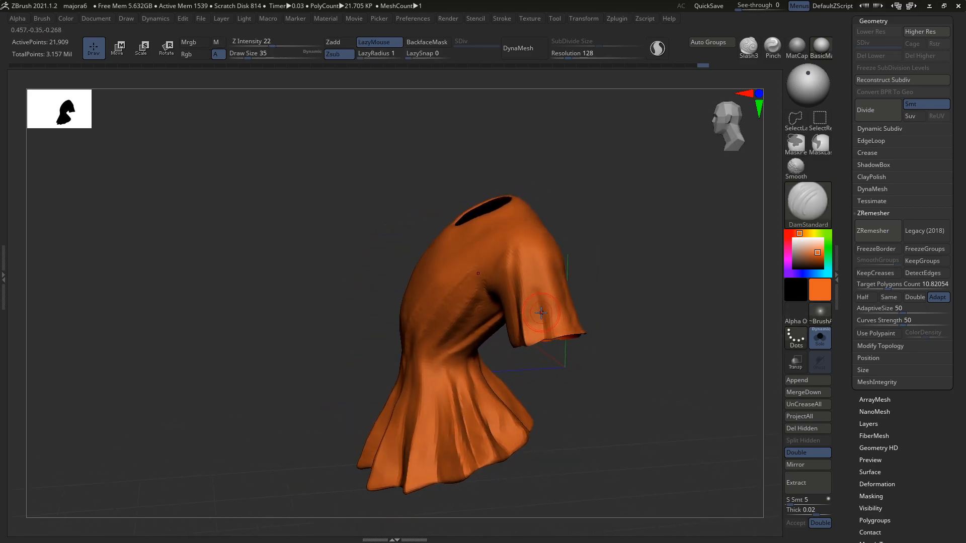
pyautogui.moveTo(531, 247); pyautogui.dragTo(546, 291, button='right')
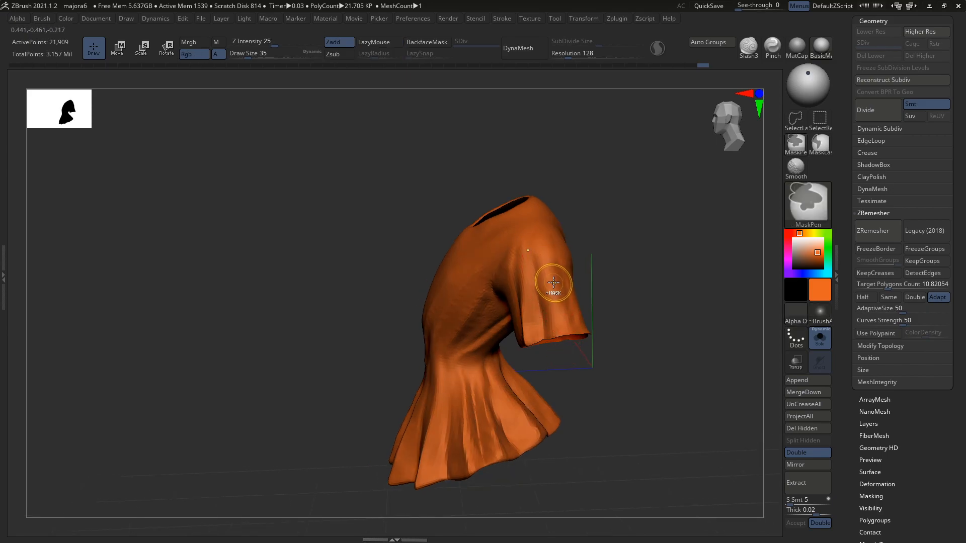
pyautogui.moveTo(558, 357); pyautogui.dragTo(551, 310, button='right')
pyautogui.moveTo(562, 348); pyautogui.dragTo(556, 335, button='right')
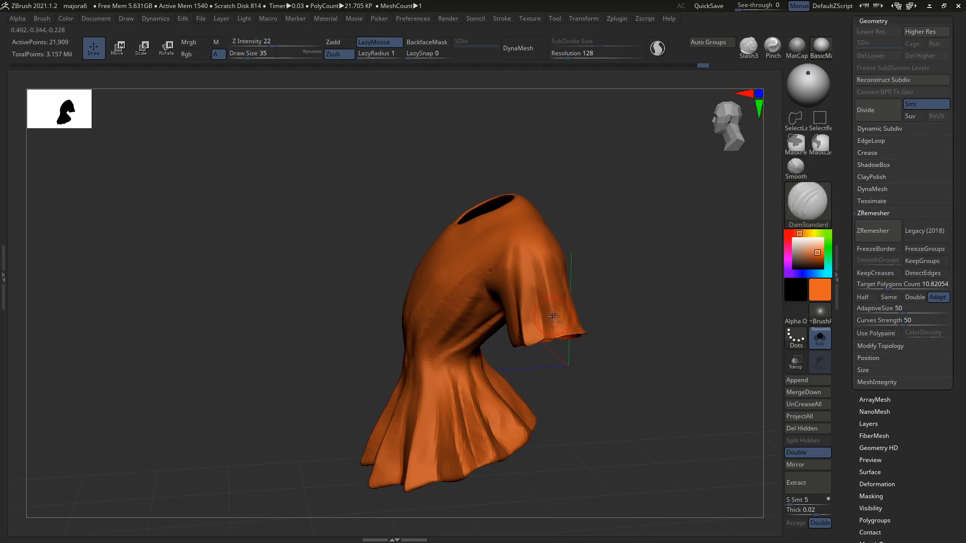
pyautogui.moveTo(545, 283)
pyautogui.mouseDown(button='right')
pyautogui.moveTo(591, 329)
pyautogui.moveTo(552, 325)
pyautogui.moveTo(575, 337)
pyautogui.moveTo(553, 326)
pyautogui.moveTo(573, 335)
pyautogui.moveTo(553, 336)
pyautogui.moveTo(564, 324)
pyautogui.mouseUp(button='right')
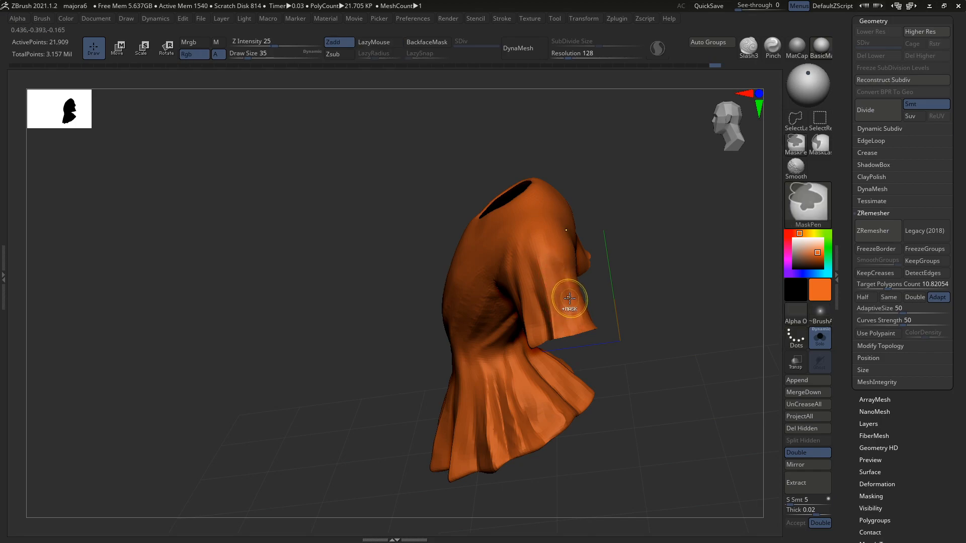
pyautogui.moveTo(571, 336); pyautogui.dragTo(562, 310, button='right')
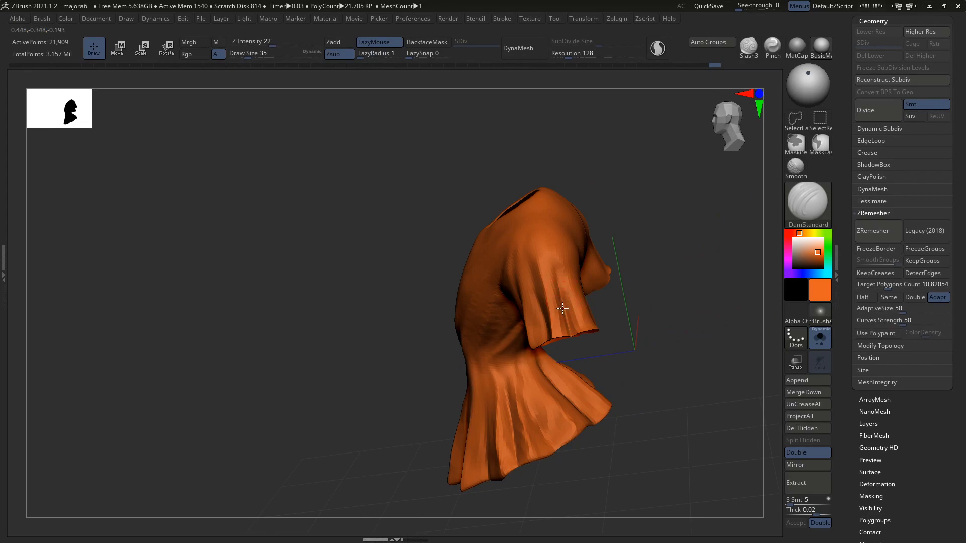
# Hide the tunic's skirt and lower body with selection brushes, leaving the sleeves and upper torso exposed
pyautogui.moveTo(553, 274); pyautogui.dragTo(632, 317, button='right')
pyautogui.moveTo(636, 308)
pyautogui.keyDown('ctrl'); pyautogui.keyDown('shift'); pyautogui.mouseDown()
pyautogui.moveTo(599, 183)
pyautogui.moveTo(526, 235)
pyautogui.mouseUp(); pyautogui.keyUp('shift'); pyautogui.keyUp('ctrl')
pyautogui.click(793, 121)
pyautogui.moveTo(587, 377)
pyautogui.keyDown('ctrl'); pyautogui.keyDown('shift'); pyautogui.mouseDown()
pyautogui.moveTo(641, 228)
pyautogui.moveTo(646, 262)
pyautogui.mouseUp(); pyautogui.keyUp('shift'); pyautogui.keyUp('ctrl')
pyautogui.moveTo(643, 272); pyautogui.dragTo(590, 301, button='right')
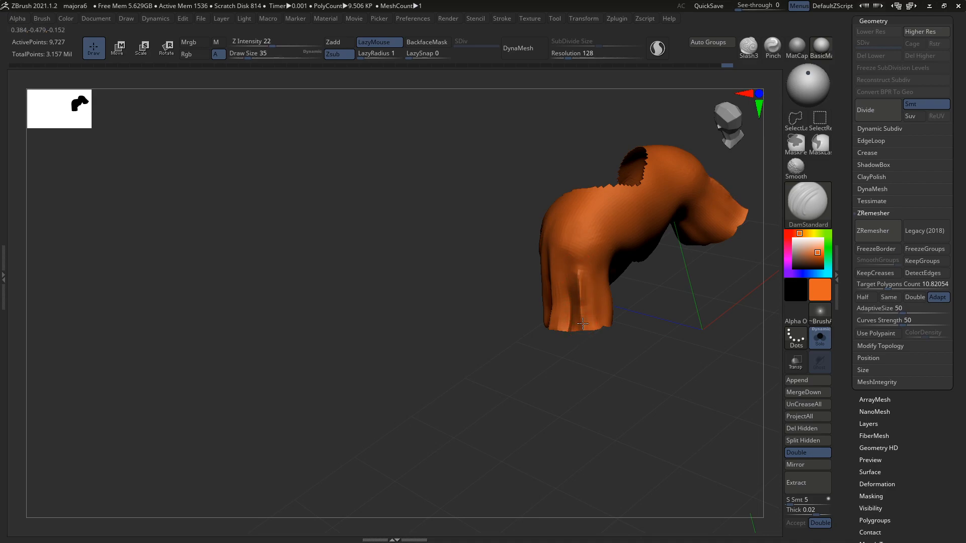
# Carve and smooth folds on the back of the exposed sleeve with DamStandard, using draw sizes up to 54
pyautogui.moveTo(584, 320); pyautogui.dragTo(616, 317, button='right')
pyautogui.moveTo(628, 233); pyautogui.dragTo(650, 312, button='right')
pyautogui.keyDown('shift'); pyautogui.moveTo(645, 297); pyautogui.dragTo(618, 302); pyautogui.keyUp('shift')
pyautogui.keyDown('shift'); pyautogui.moveTo(599, 268); pyautogui.dragTo(595, 289); pyautogui.keyUp('shift')
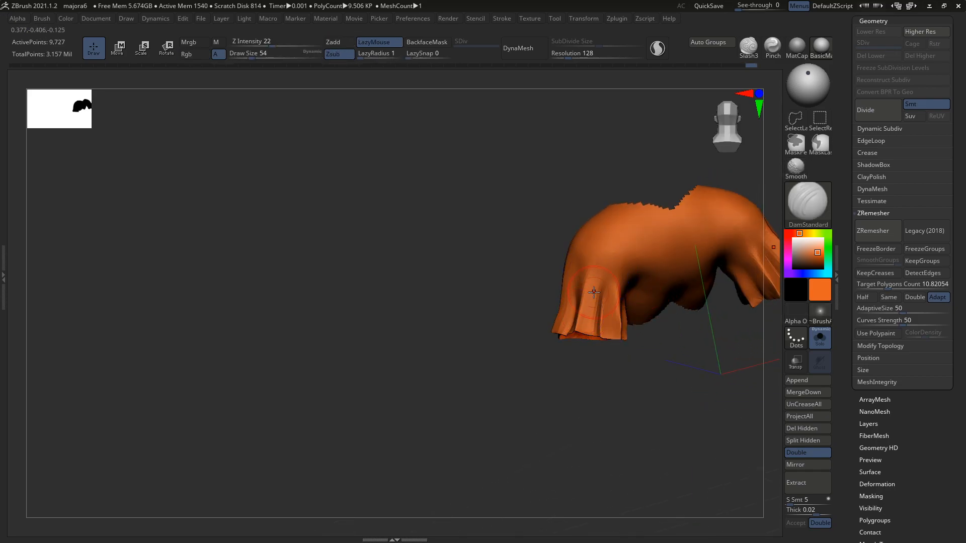
pyautogui.moveTo(523, 302); pyautogui.dragTo(628, 297)
pyautogui.keyDown('shift'); pyautogui.moveTo(568, 280); pyautogui.dragTo(570, 297); pyautogui.keyUp('shift')
pyautogui.moveTo(624, 285)
pyautogui.mouseDown()
pyautogui.moveTo(617, 280)
pyautogui.moveTo(611, 316)
pyautogui.mouseUp()
pyautogui.press('[')
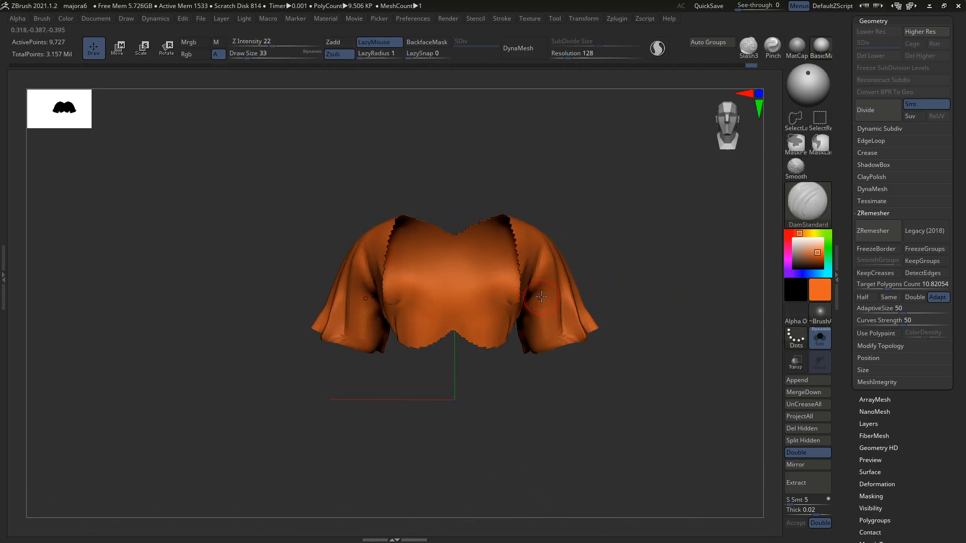
# Carve folds on the front and inner side of the sleeve with DamStandard at draw size 33
pyautogui.moveTo(554, 358); pyautogui.dragTo(574, 322)
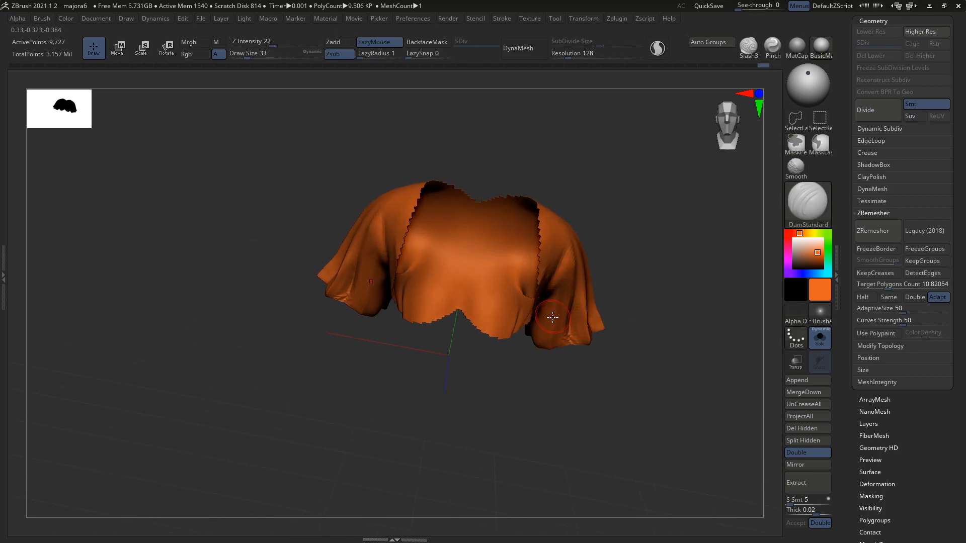
pyautogui.moveTo(565, 323); pyautogui.dragTo(556, 313)
pyautogui.moveTo(548, 370)
pyautogui.mouseDown()
pyautogui.moveTo(560, 285)
pyautogui.moveTo(534, 334)
pyautogui.moveTo(528, 276)
pyautogui.moveTo(577, 274)
pyautogui.moveTo(518, 308)
pyautogui.mouseUp()
# Hide the middle of the torso with a lasso selection and work the inner faces of the sleeves
pyautogui.hotkey('ctrl', 'shift')
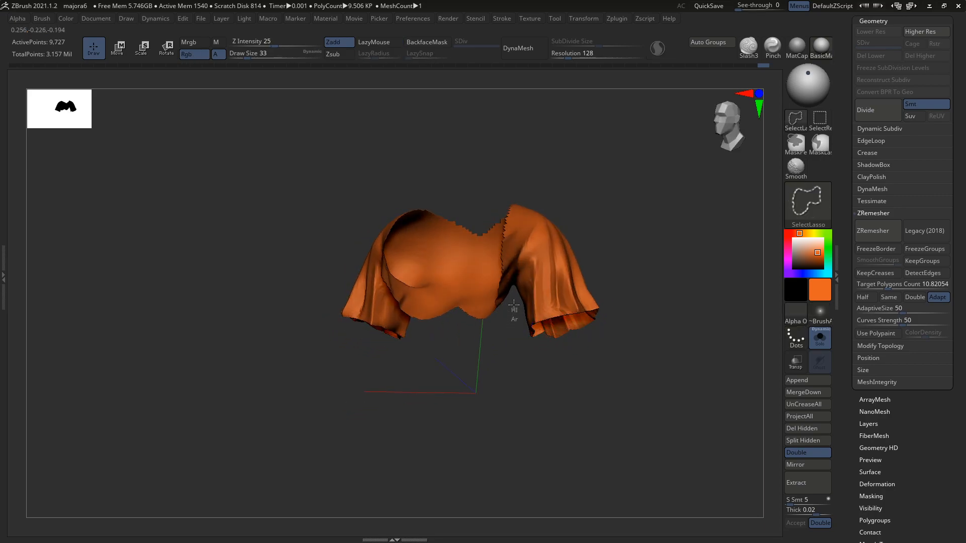
pyautogui.keyDown('ctrl'); pyautogui.keyDown('alt'); pyautogui.keyDown('shift'); pyautogui.moveTo(515, 261); pyautogui.dragTo(470, 375); pyautogui.keyUp('shift'); pyautogui.keyUp('alt'); pyautogui.keyUp('ctrl')
pyautogui.moveTo(507, 349)
pyautogui.mouseDown()
pyautogui.moveTo(532, 341)
pyautogui.moveTo(511, 346)
pyautogui.moveTo(606, 390)
pyautogui.mouseUp()
pyautogui.moveTo(558, 372)
pyautogui.mouseDown()
pyautogui.moveTo(601, 360)
pyautogui.moveTo(607, 321)
pyautogui.moveTo(599, 308)
pyautogui.mouseUp()
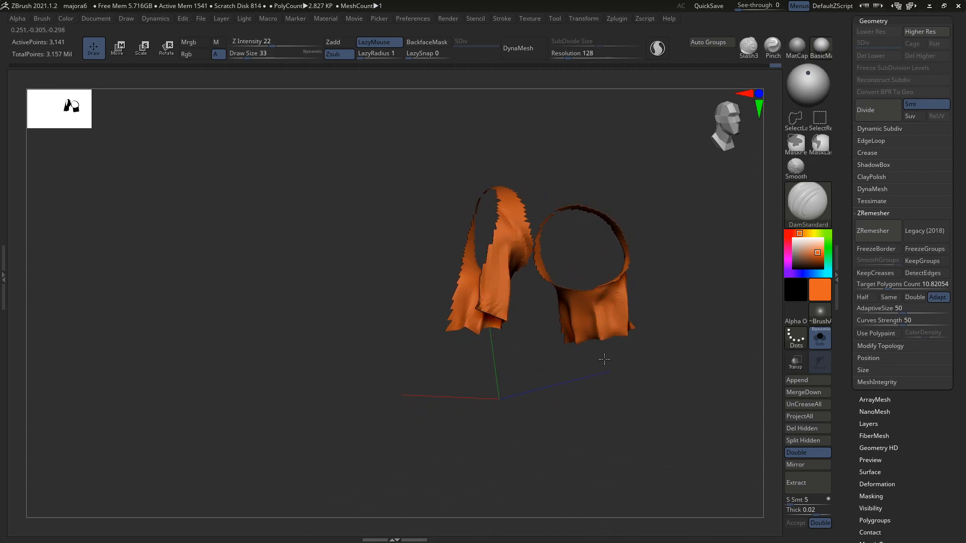
pyautogui.moveTo(588, 282); pyautogui.dragTo(580, 341)
# Show the whole character again and reshape the sleeve around the arm with the Move brush at draw size 94 to 116
pyautogui.click(820, 338)
pyautogui.moveTo(716, 294); pyautogui.dragTo(707, 274)
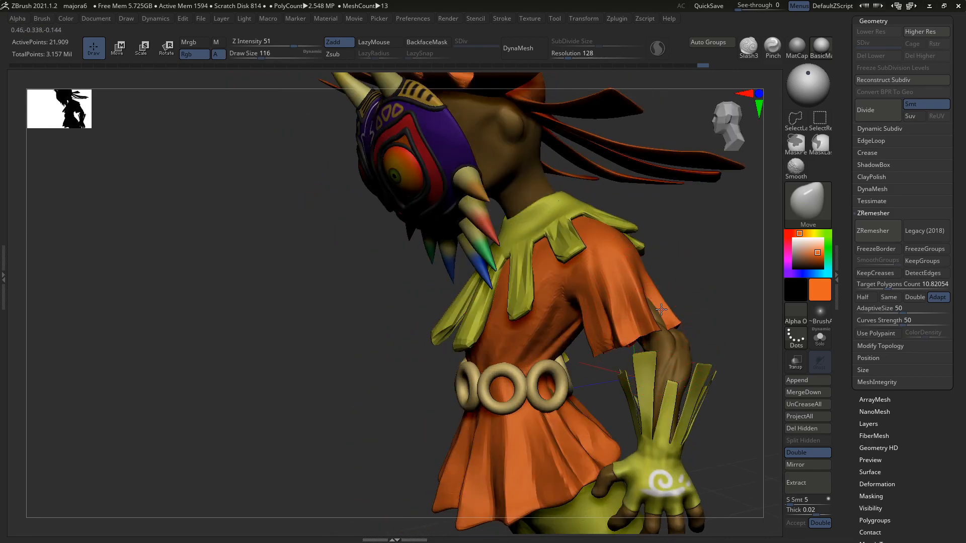
pyautogui.moveTo(661, 310); pyautogui.dragTo(655, 313)
pyautogui.moveTo(729, 302)
pyautogui.mouseDown()
pyautogui.moveTo(681, 296)
pyautogui.moveTo(600, 351)
pyautogui.mouseUp()
pyautogui.moveTo(664, 322)
pyautogui.mouseDown()
pyautogui.moveTo(660, 314)
pyautogui.moveTo(629, 325)
pyautogui.moveTo(692, 311)
pyautogui.mouseUp()
pyautogui.moveTo(624, 317)
pyautogui.mouseDown()
pyautogui.moveTo(764, 305)
pyautogui.moveTo(755, 314)
pyautogui.mouseUp()
pyautogui.keyDown('alt'); pyautogui.moveTo(724, 352); pyautogui.dragTo(616, 350); pyautogui.keyUp('alt')
pyautogui.moveTo(678, 350); pyautogui.dragTo(585, 354)
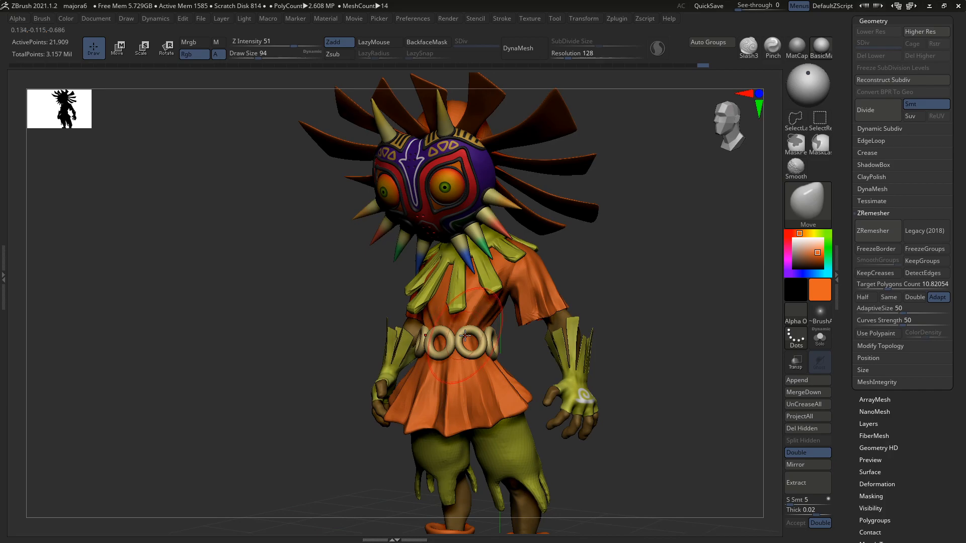
# Carve folds into the tunic's torso above the belt with DamStandard at draw size 23
pyautogui.press('b')
pyautogui.press('d')
pyautogui.press('s')
pyautogui.press('s')
pyautogui.moveTo(466, 331)
pyautogui.mouseDown()
pyautogui.moveTo(487, 306)
pyautogui.moveTo(474, 312)
pyautogui.moveTo(475, 296)
pyautogui.mouseUp()
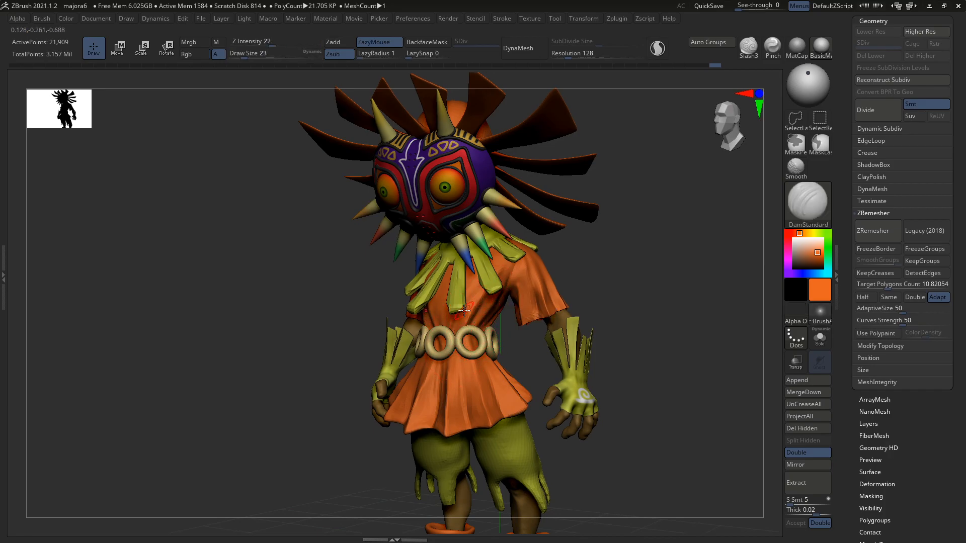
pyautogui.moveTo(464, 309); pyautogui.dragTo(422, 311, button='right')
# Reshape the tunic's waist and side above the belt with the Move brush at draw size 74 to 80
pyautogui.press('b')
pyautogui.press('m')
pyautogui.press('v')
pyautogui.keyDown('ctrl'); pyautogui.moveTo(508, 331); pyautogui.dragTo(509, 352, button='right'); pyautogui.keyUp('ctrl')
pyautogui.press('s')
pyautogui.moveTo(510, 327); pyautogui.dragTo(524, 327)
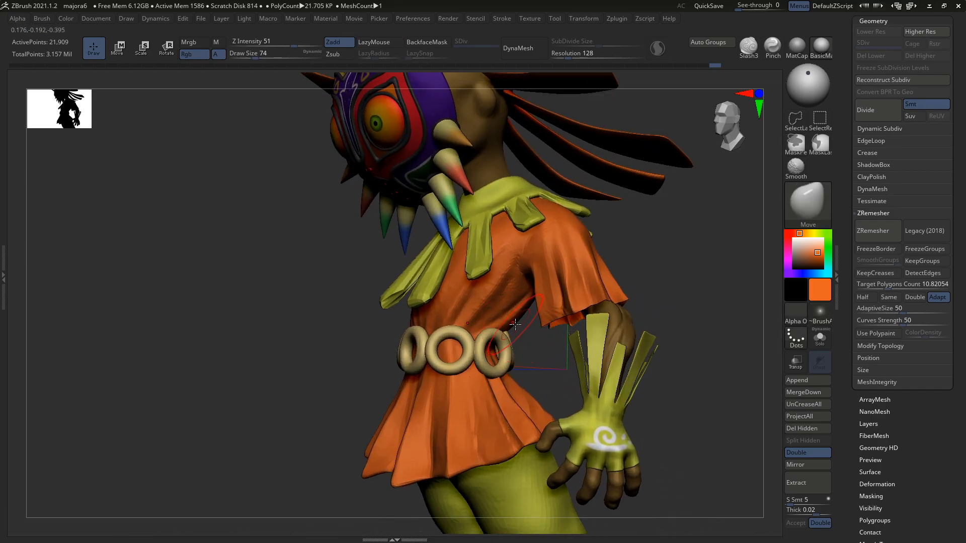
pyautogui.moveTo(515, 329)
pyautogui.mouseDown(button='right')
pyautogui.moveTo(535, 328)
pyautogui.moveTo(521, 313)
pyautogui.moveTo(505, 318)
pyautogui.mouseUp(button='right')
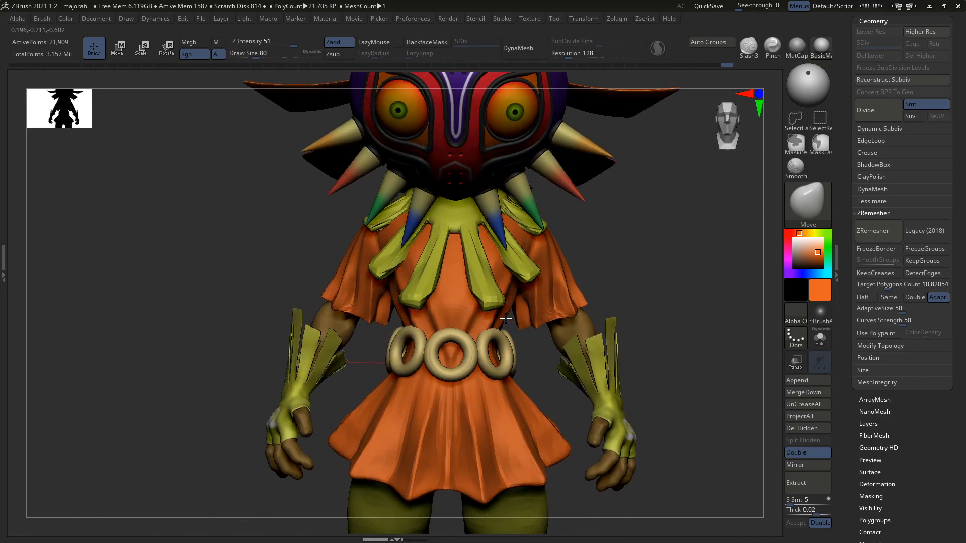
# Adjust the sleeve's outer edge with the Move brush, reducing the draw size to 41
pyautogui.moveTo(506, 318)
pyautogui.mouseDown(button='right')
pyautogui.moveTo(470, 320)
pyautogui.moveTo(559, 333)
pyautogui.moveTo(555, 321)
pyautogui.moveTo(570, 319)
pyautogui.moveTo(577, 302)
pyautogui.mouseUp(button='right')
pyautogui.press('s')
pyautogui.moveTo(577, 302); pyautogui.dragTo(563, 300)
pyautogui.press('s')
pyautogui.press('s')
pyautogui.moveTo(568, 297); pyautogui.dragTo(523, 297, button='right')
pyautogui.moveTo(604, 264)
pyautogui.mouseDown(button='right')
pyautogui.moveTo(619, 288)
pyautogui.moveTo(602, 323)
pyautogui.mouseUp(button='right')
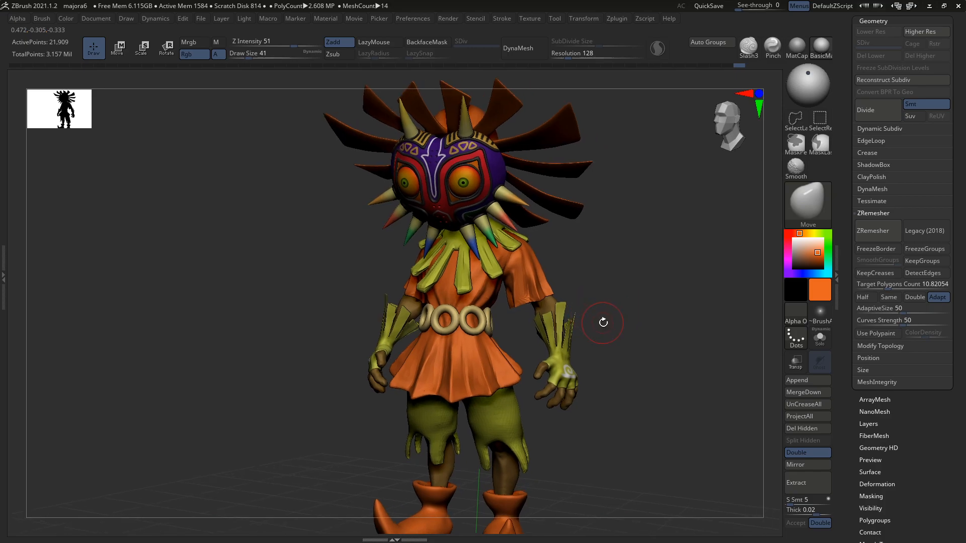
pyautogui.moveTo(540, 326)
pyautogui.mouseDown(button='right')
pyautogui.moveTo(550, 327)
pyautogui.moveTo(540, 320)
pyautogui.mouseUp(button='right')
# Carve fine creases across the tunic's chest and waist with DamStandard at draw size 14 to 18
pyautogui.press('b')
pyautogui.press('d')
pyautogui.press('s')
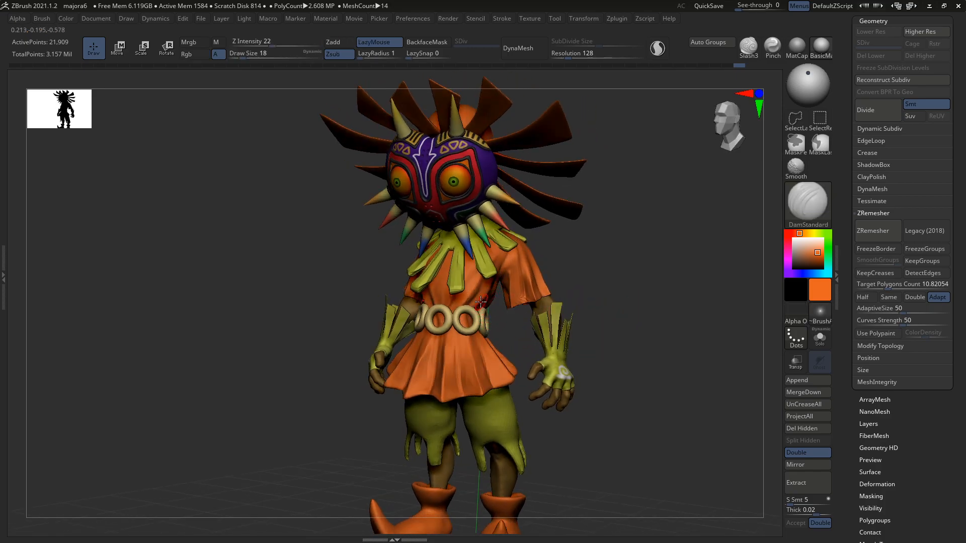
pyautogui.moveTo(494, 245); pyautogui.dragTo(482, 269)
pyautogui.keyDown('shift'); pyautogui.moveTo(464, 283); pyautogui.dragTo(443, 313, button='right'); pyautogui.keyUp('shift')
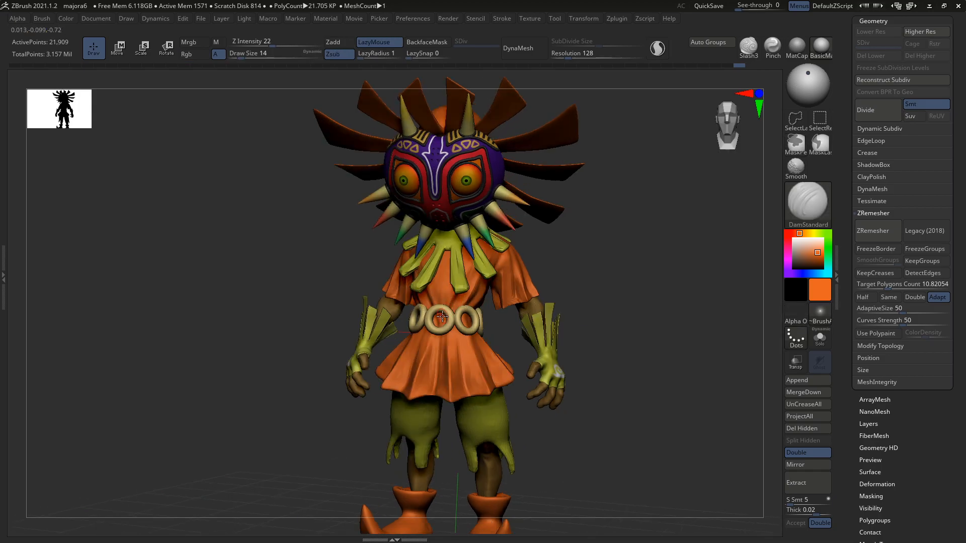
# Isolate the tunic and carve fine folds from the shoulder down the sleeve at draw size 14
pyautogui.moveTo(451, 262)
pyautogui.mouseDown(button='right')
pyautogui.moveTo(509, 314)
pyautogui.moveTo(490, 306)
pyautogui.moveTo(518, 257)
pyautogui.moveTo(501, 269)
pyautogui.moveTo(524, 267)
pyautogui.moveTo(503, 259)
pyautogui.mouseUp(button='right')
pyautogui.hotkey('ctrl', 'shift', 's')
pyautogui.moveTo(502, 285); pyautogui.dragTo(502, 246)
pyautogui.moveTo(507, 245)
pyautogui.mouseDown(button='right')
pyautogui.moveTo(513, 226)
pyautogui.moveTo(507, 245)
pyautogui.moveTo(531, 244)
pyautogui.moveTo(505, 257)
pyautogui.moveTo(519, 268)
pyautogui.moveTo(530, 256)
pyautogui.mouseUp(button='right')
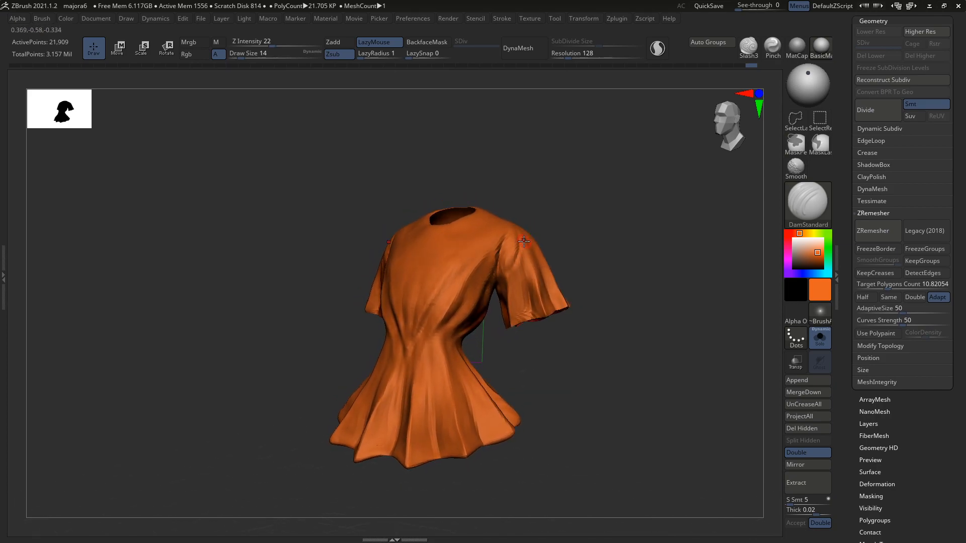
pyautogui.press('ctrl')
pyautogui.moveTo(513, 272); pyautogui.dragTo(533, 256, button='right')
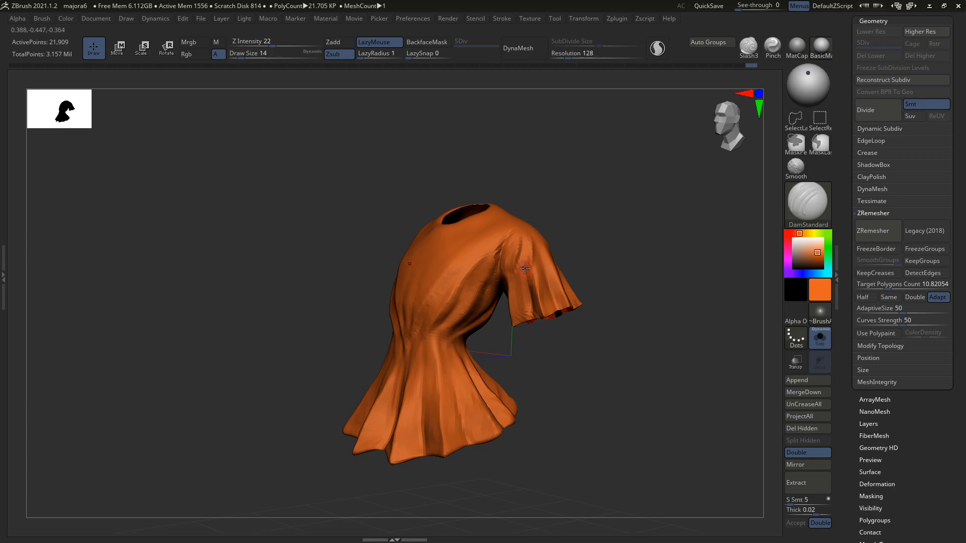
pyautogui.moveTo(523, 231)
pyautogui.mouseDown(button='right')
pyautogui.moveTo(536, 245)
pyautogui.moveTo(575, 214)
pyautogui.moveTo(595, 247)
pyautogui.moveTo(556, 266)
pyautogui.moveTo(523, 237)
pyautogui.mouseUp(button='right')
# Show the whole character and carve deeper shoulder and sleeve folds with DamStandard at draw size 22 to 27
pyautogui.hotkey('alt', 's')
pyautogui.press('s')
pyautogui.click(543, 269)
pyautogui.press('s')
pyautogui.click(548, 235)
pyautogui.moveTo(549, 207)
pyautogui.mouseDown(button='right')
pyautogui.moveTo(576, 205)
pyautogui.moveTo(546, 196)
pyautogui.mouseUp(button='right')
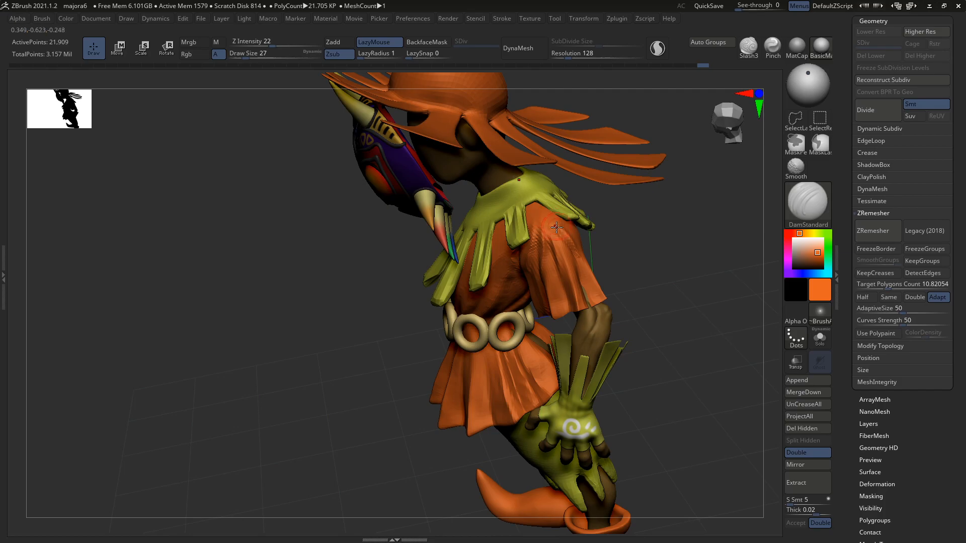
pyautogui.moveTo(559, 231)
pyautogui.mouseDown(button='right')
pyautogui.moveTo(553, 215)
pyautogui.moveTo(578, 226)
pyautogui.moveTo(552, 312)
pyautogui.moveTo(562, 297)
pyautogui.mouseUp(button='right')
pyautogui.moveTo(548, 294); pyautogui.dragTo(541, 242)
pyautogui.moveTo(549, 296)
pyautogui.mouseDown(button='right')
pyautogui.moveTo(520, 302)
pyautogui.moveTo(568, 296)
pyautogui.moveTo(586, 281)
pyautogui.moveTo(588, 256)
pyautogui.moveTo(589, 269)
pyautogui.mouseUp(button='right')
pyautogui.moveTo(590, 269)
pyautogui.mouseDown(button='right')
pyautogui.moveTo(614, 269)
pyautogui.moveTo(560, 272)
pyautogui.moveTo(629, 261)
pyautogui.moveTo(589, 284)
pyautogui.mouseUp(button='right')
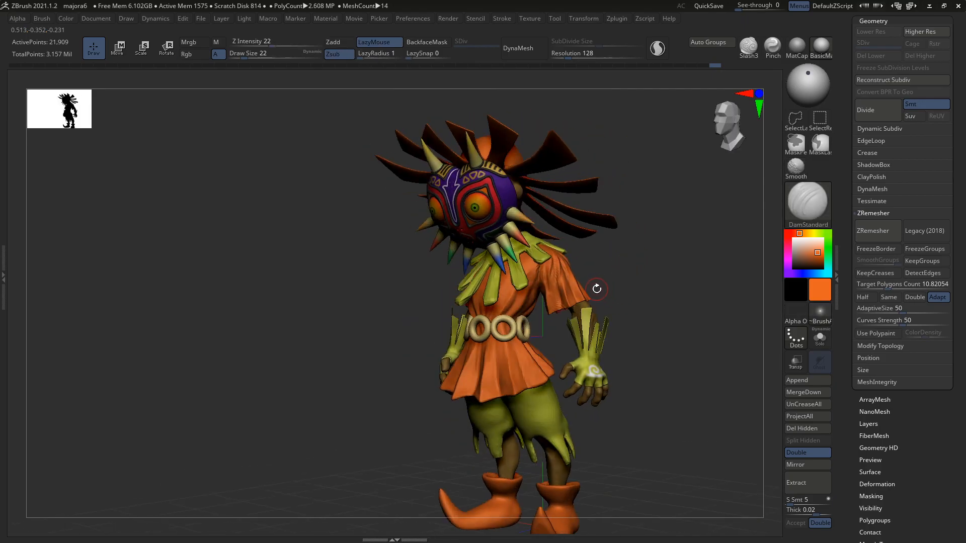
# Adjust the sleeve's outline and lower hem with the Move brush, starting at draw size 83
pyautogui.press('b')
pyautogui.press('m')
pyautogui.press('v')
pyautogui.keyDown('ctrl'); pyautogui.moveTo(590, 271); pyautogui.dragTo(562, 279, button='right'); pyautogui.keyUp('ctrl')
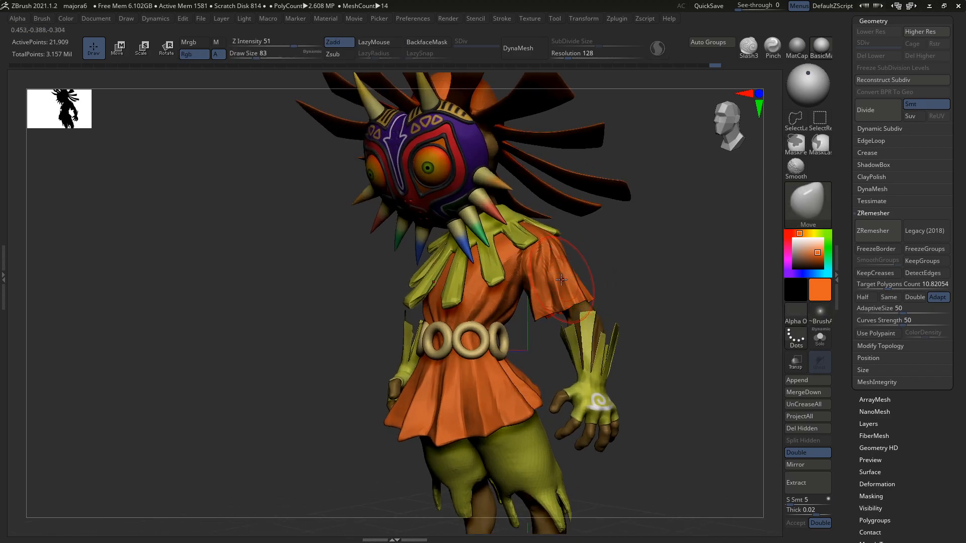
pyautogui.press('[')
pyautogui.moveTo(562, 313)
pyautogui.mouseDown(button='right')
pyautogui.moveTo(569, 302)
pyautogui.moveTo(599, 301)
pyautogui.mouseUp(button='right')
pyautogui.press('s')
pyautogui.moveTo(537, 315); pyautogui.dragTo(541, 315)
pyautogui.moveTo(533, 316); pyautogui.dragTo(543, 316, button='right')
pyautogui.moveTo(534, 313); pyautogui.dragTo(540, 314)
pyautogui.moveTo(541, 314)
pyautogui.mouseDown(button='right')
pyautogui.moveTo(605, 270)
pyautogui.moveTo(588, 283)
pyautogui.moveTo(606, 274)
pyautogui.moveTo(563, 277)
pyautogui.mouseUp(button='right')
# Subdivide the tunic to subdivision level 3 and switch from the Move brush to DamStandard
pyautogui.press('[')
pyautogui.press('[')
pyautogui.hotkey('ctrl', 'd')
pyautogui.press('s')
pyautogui.moveTo(563, 278); pyautogui.dragTo(560, 278)
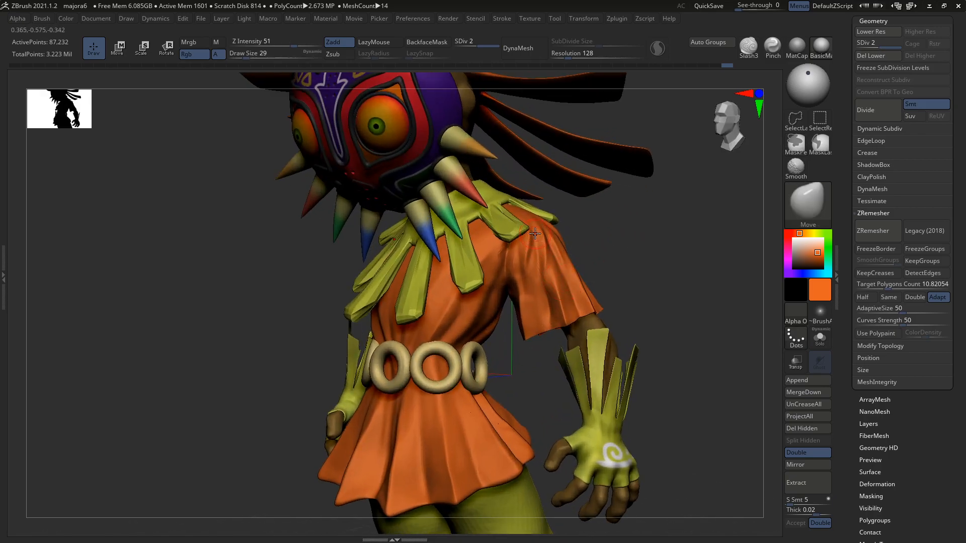
pyautogui.press('b')
pyautogui.press('d')
pyautogui.press('s')
pyautogui.hotkey('ctrl', 'd')
pyautogui.hotkey('shift', 'd')
pyautogui.press('d')
pyautogui.press(']')
# Sharpen and smooth the sleeve folds with DamStandard at Z Intensity 19 and draw size 39
pyautogui.moveTo(513, 300); pyautogui.dragTo(547, 302, button='right')
pyautogui.moveTo(546, 351); pyautogui.dragTo(547, 302, button='right')
pyautogui.keyDown('shift'); pyautogui.moveTo(541, 278); pyautogui.dragTo(546, 298); pyautogui.keyUp('shift')
pyautogui.press('u')
pyautogui.click(545, 296)
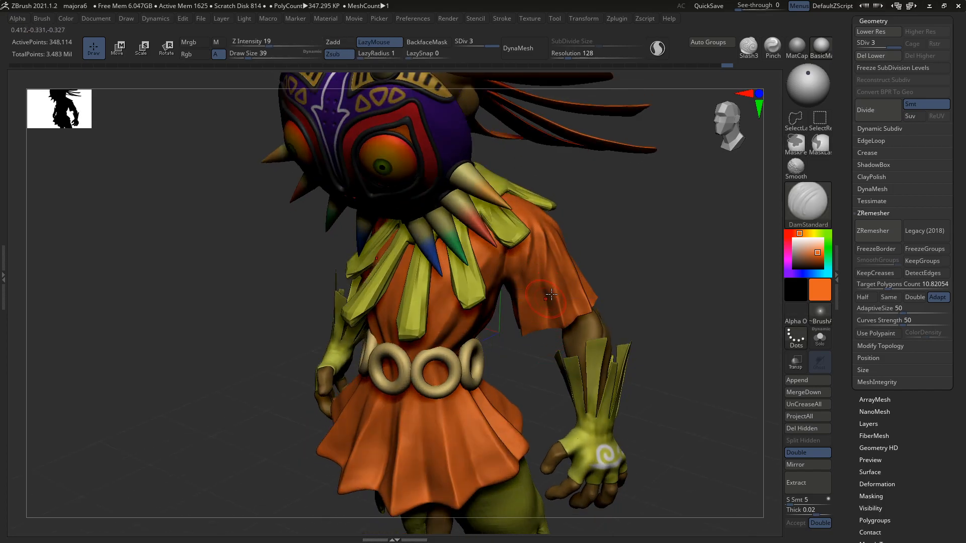
pyautogui.moveTo(551, 296); pyautogui.dragTo(544, 287, button='right')
pyautogui.moveTo(543, 347); pyautogui.dragTo(547, 264, button='right')
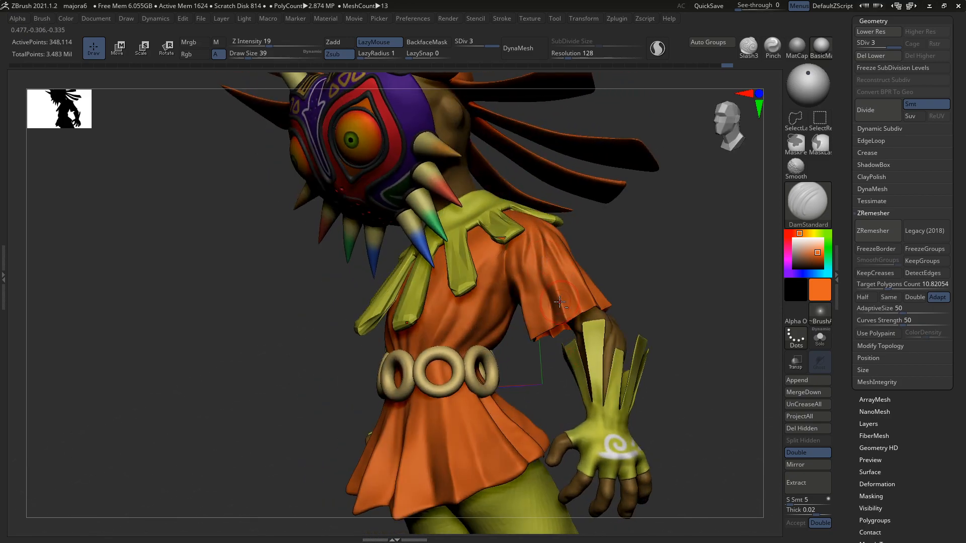
# Isolate the tunic to examine its sleeve and skirt folds from several angles, and show the whole character again
pyautogui.moveTo(463, 450)
pyautogui.keyDown('alt'); pyautogui.mouseDown(button='right')
pyautogui.moveTo(470, 377)
pyautogui.moveTo(416, 350)
pyautogui.mouseUp(button='right'); pyautogui.keyUp('alt')
pyautogui.hotkey('alt', 's')
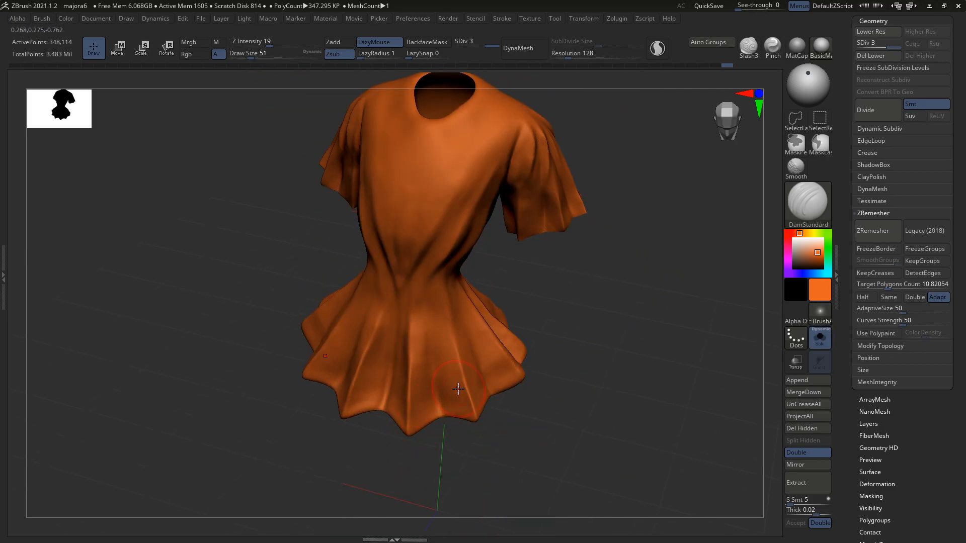
pyautogui.moveTo(504, 348); pyautogui.dragTo(506, 334, button='right')
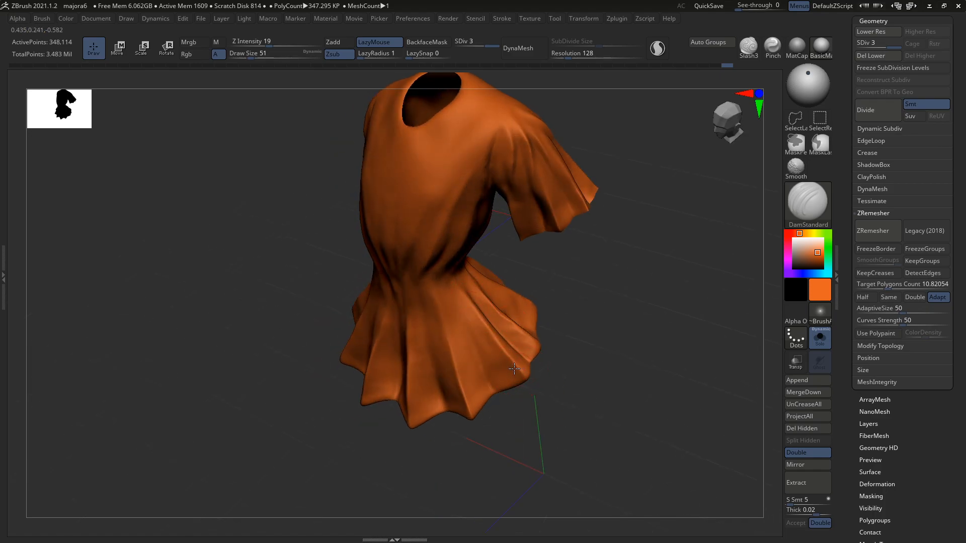
pyautogui.moveTo(515, 368); pyautogui.dragTo(515, 383, button='right')
pyautogui.moveTo(552, 325); pyautogui.dragTo(541, 347, button='right')
pyautogui.hotkey('alt', 'shift', 's')
pyautogui.moveTo(481, 373)
pyautogui.mouseDown(button='right')
pyautogui.moveTo(461, 311)
pyautogui.moveTo(495, 287)
pyautogui.moveTo(566, 324)
pyautogui.moveTo(550, 345)
pyautogui.moveTo(513, 343)
pyautogui.moveTo(520, 332)
pyautogui.mouseUp(button='right')
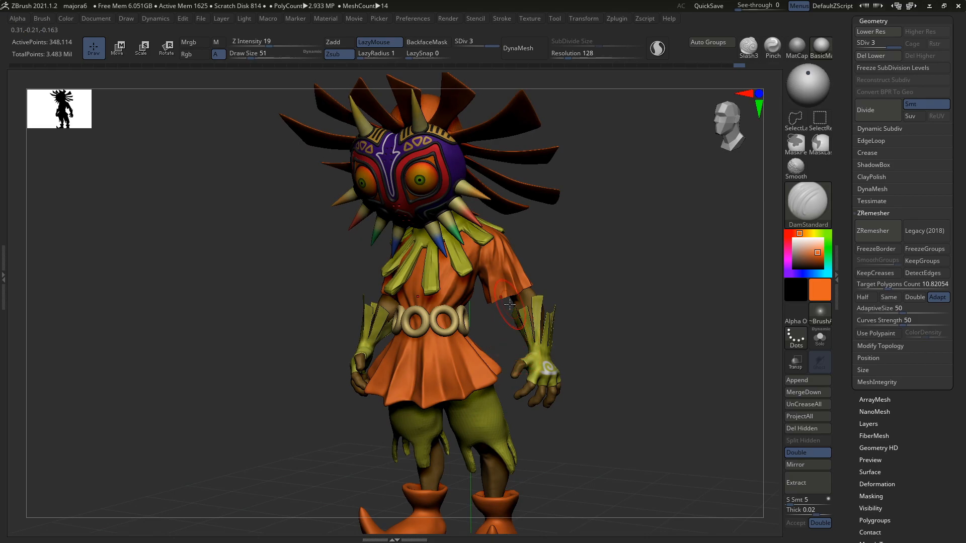
# Smooth the folds on the upper part of the tunic's sleeve at draw size 22
pyautogui.keyDown('ctrl'); pyautogui.moveTo(508, 270); pyautogui.dragTo(514, 282, button='right'); pyautogui.keyUp('ctrl')
pyautogui.press('s')
pyautogui.moveTo(514, 266); pyautogui.dragTo(509, 261)
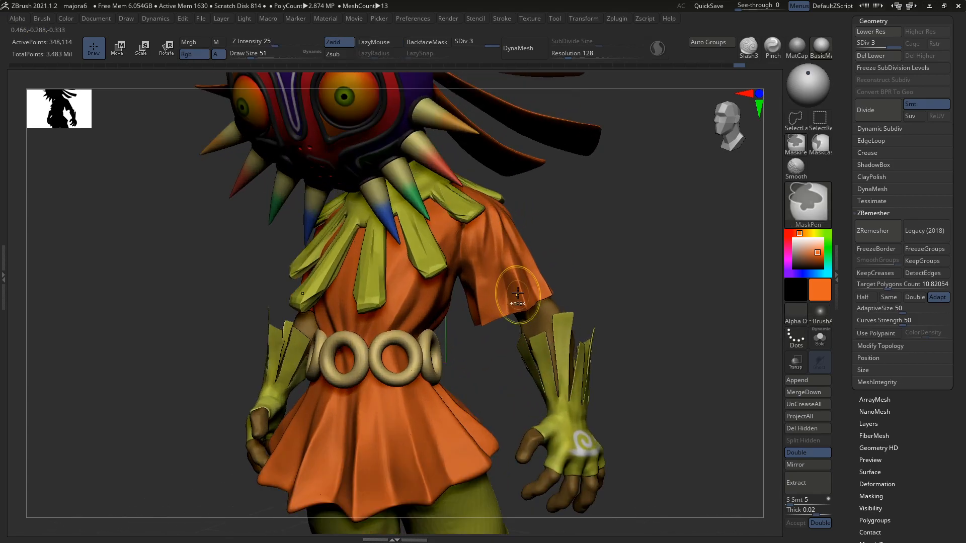
pyautogui.press('shift')
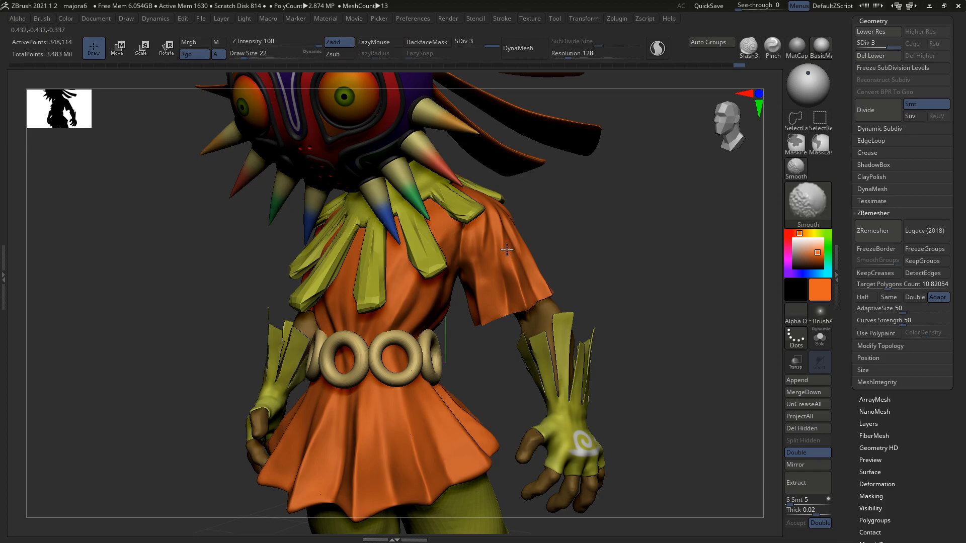
pyautogui.moveTo(505, 245); pyautogui.dragTo(496, 240, button='right')
pyautogui.keyDown('shift'); pyautogui.moveTo(496, 240); pyautogui.dragTo(498, 234); pyautogui.keyUp('shift')
pyautogui.moveTo(499, 235); pyautogui.dragTo(507, 240, button='right')
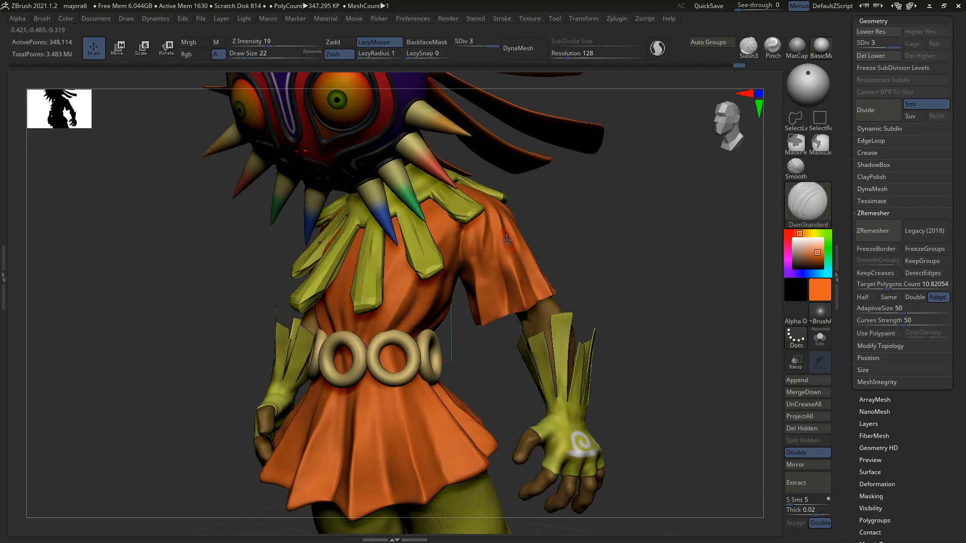
# Carve finer folds into the sleeve with DamStandard at draw size 18 and smooth the area near the shoulder
pyautogui.press('s')
pyautogui.moveTo(495, 234); pyautogui.dragTo(489, 228)
pyautogui.press('s')
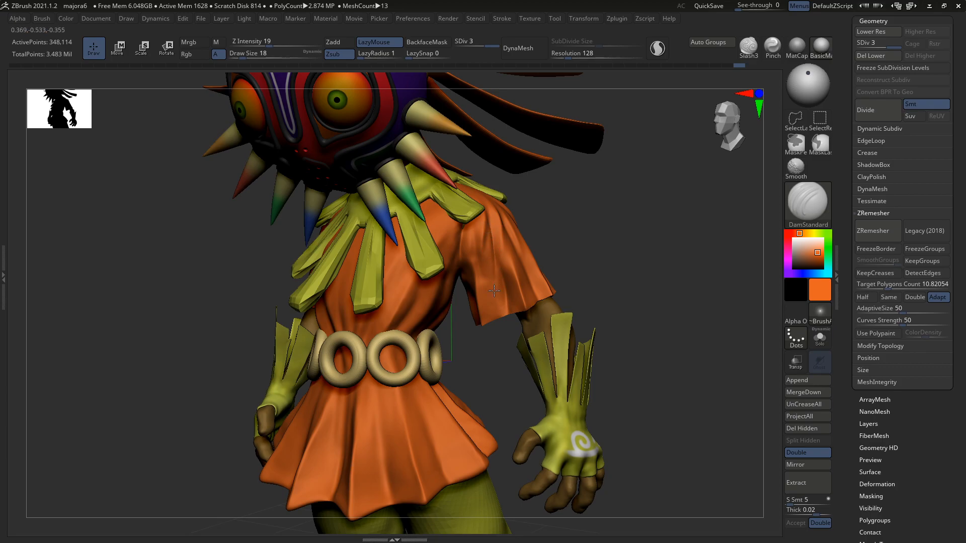
pyautogui.moveTo(491, 295); pyautogui.dragTo(492, 299)
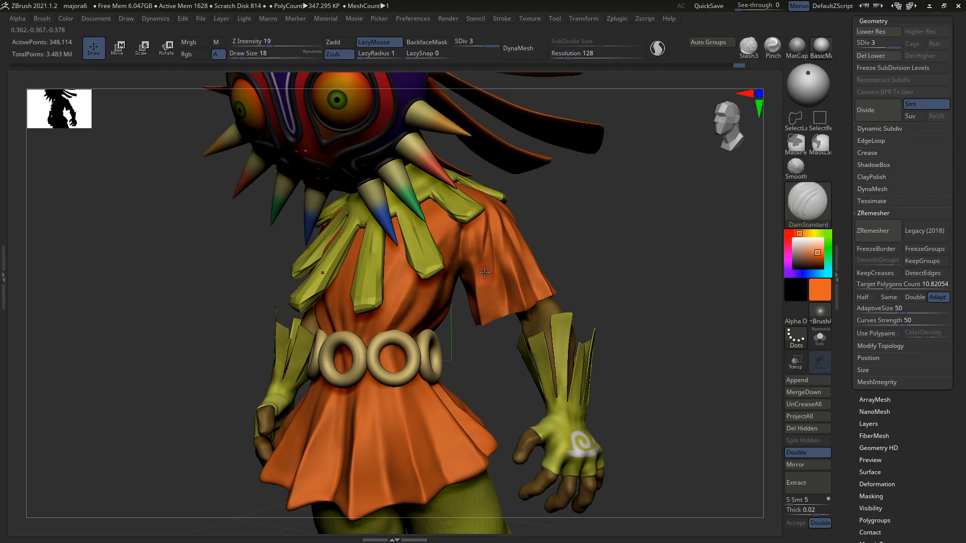
pyautogui.moveTo(483, 269); pyautogui.dragTo(484, 231, button='right')
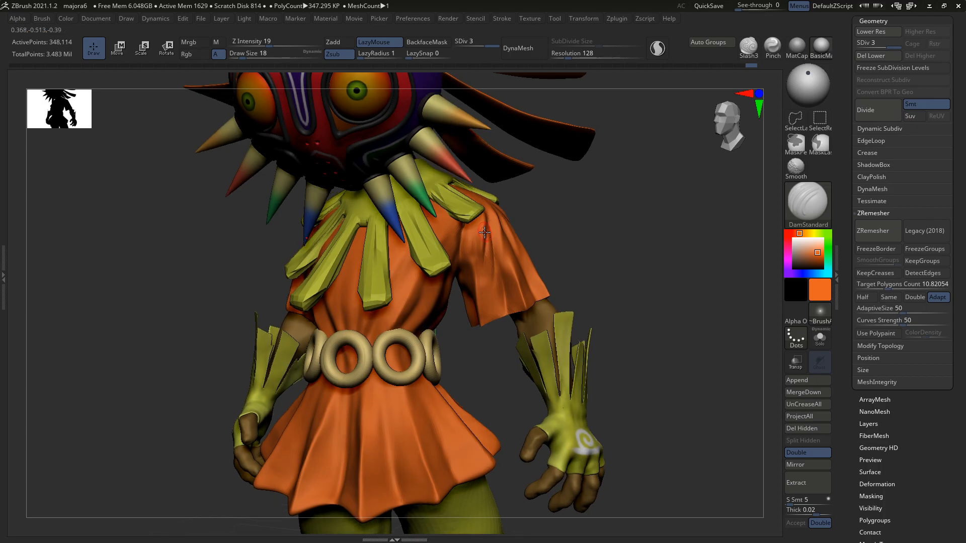
pyautogui.moveTo(473, 280); pyautogui.dragTo(428, 285, button='right')
pyautogui.moveTo(497, 257)
pyautogui.keyDown('shift'); pyautogui.mouseDown()
pyautogui.moveTo(493, 291)
pyautogui.moveTo(497, 252)
pyautogui.mouseUp(); pyautogui.keyUp('shift')
pyautogui.moveTo(539, 241)
pyautogui.mouseDown(button='right')
pyautogui.moveTo(509, 235)
pyautogui.moveTo(508, 216)
pyautogui.mouseUp(button='right')
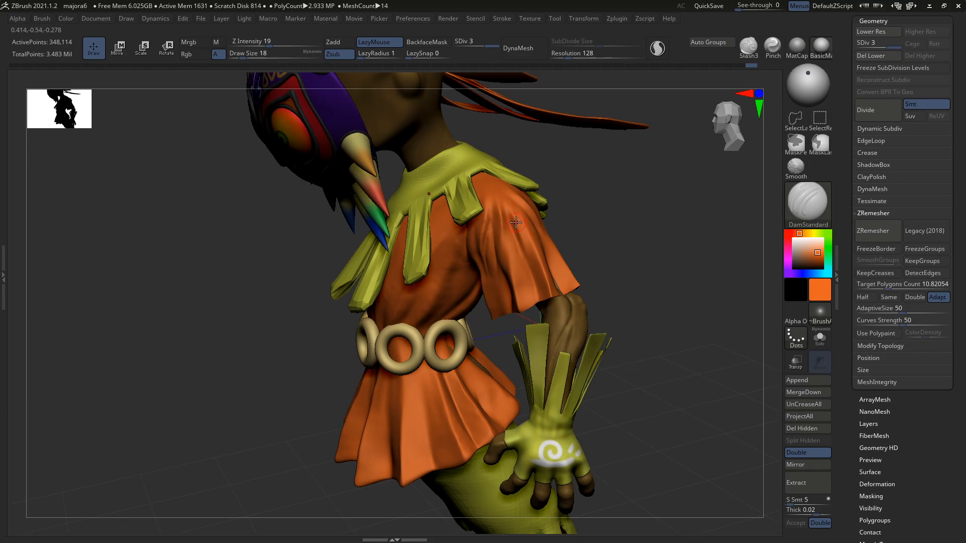
pyautogui.moveTo(526, 219); pyautogui.dragTo(537, 210, button='right')
pyautogui.moveTo(492, 234); pyautogui.dragTo(462, 238, button='right')
# Isolate the tunic, check its polygon wireframe and lower it to subdivision level 2, with the draw size at 27
pyautogui.hotkey('alt', 's')
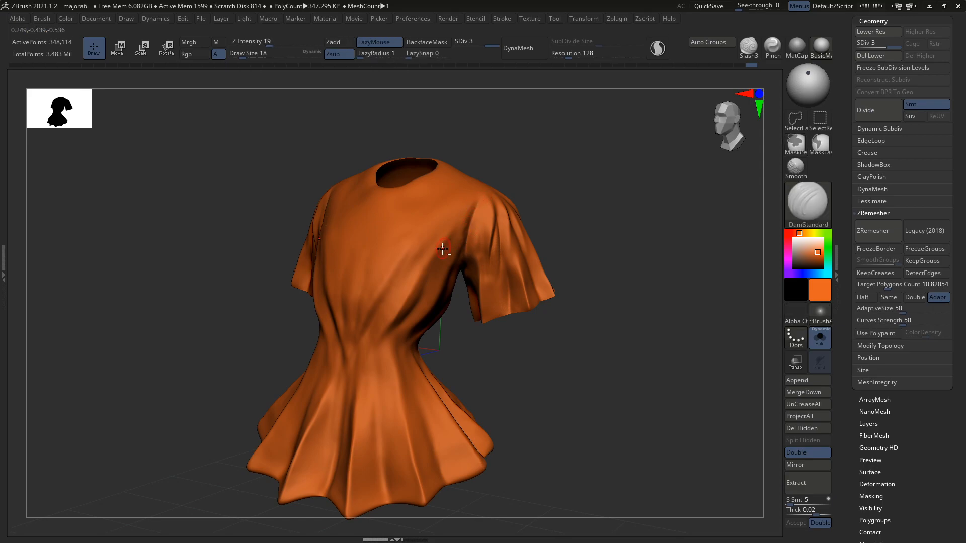
pyautogui.press(']')
pyautogui.hotkey('shift', 'f')
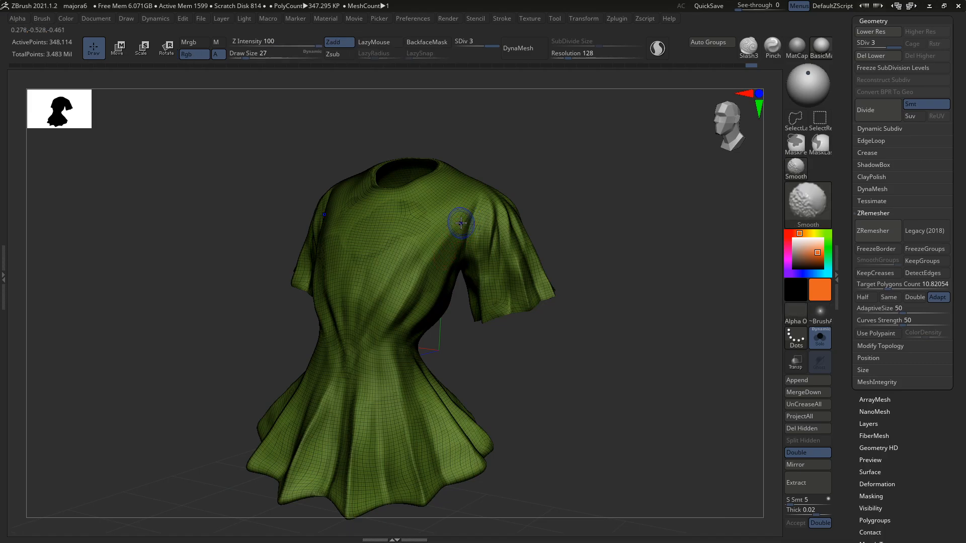
pyautogui.hotkey('shift', 'f')
pyautogui.hotkey('shift', 'd')
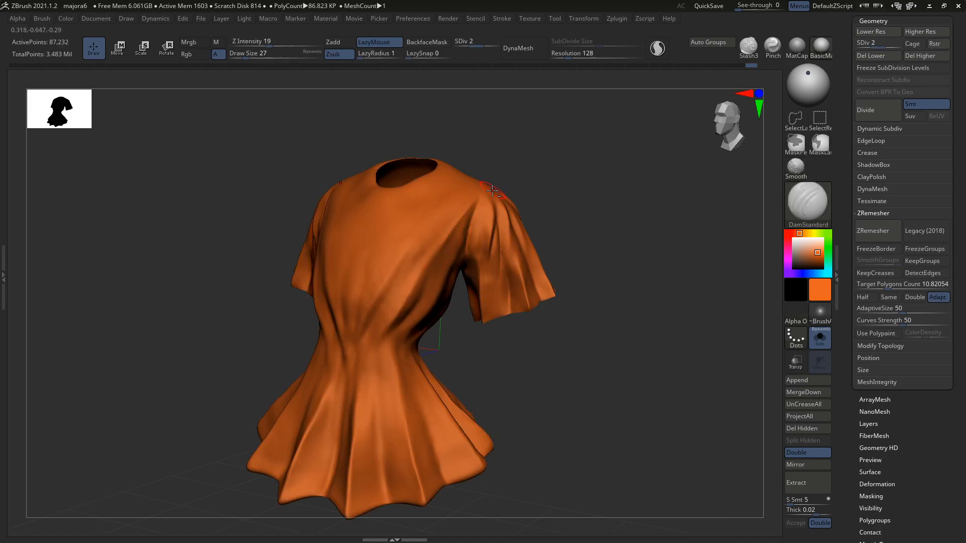
# Examine the tunic's shoulder and sleeve folds from several angles, both isolated and together with the whole character
pyautogui.moveTo(492, 188); pyautogui.dragTo(463, 219, button='right')
pyautogui.moveTo(503, 186); pyautogui.dragTo(476, 203, button='right')
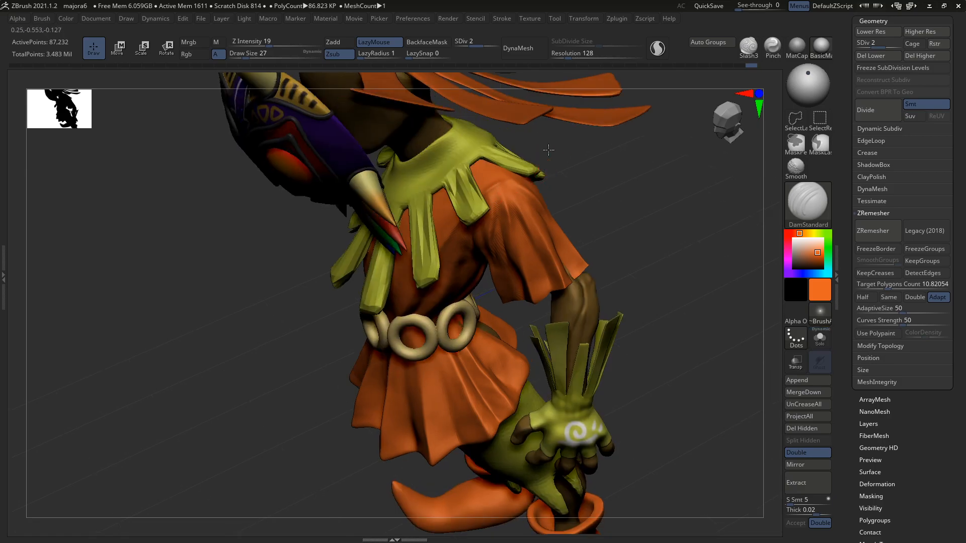
pyautogui.moveTo(503, 186); pyautogui.dragTo(544, 175, button='right')
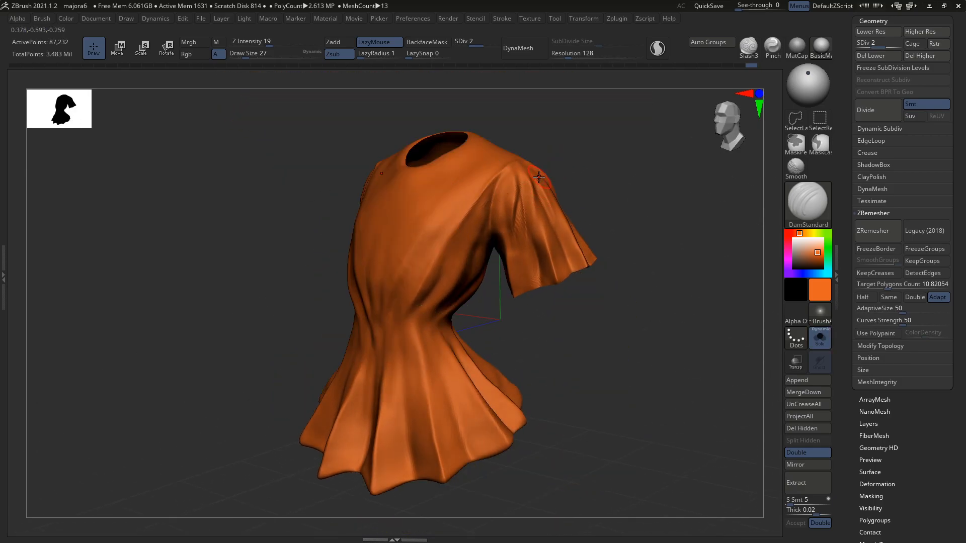
pyautogui.moveTo(523, 171); pyautogui.dragTo(584, 143, button='right')
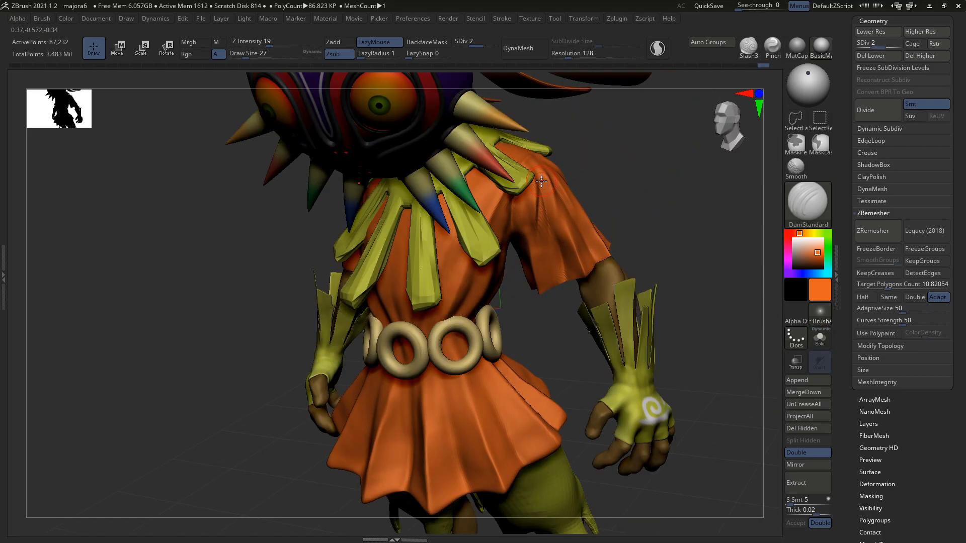
pyautogui.moveTo(543, 174); pyautogui.dragTo(550, 171, button='right')
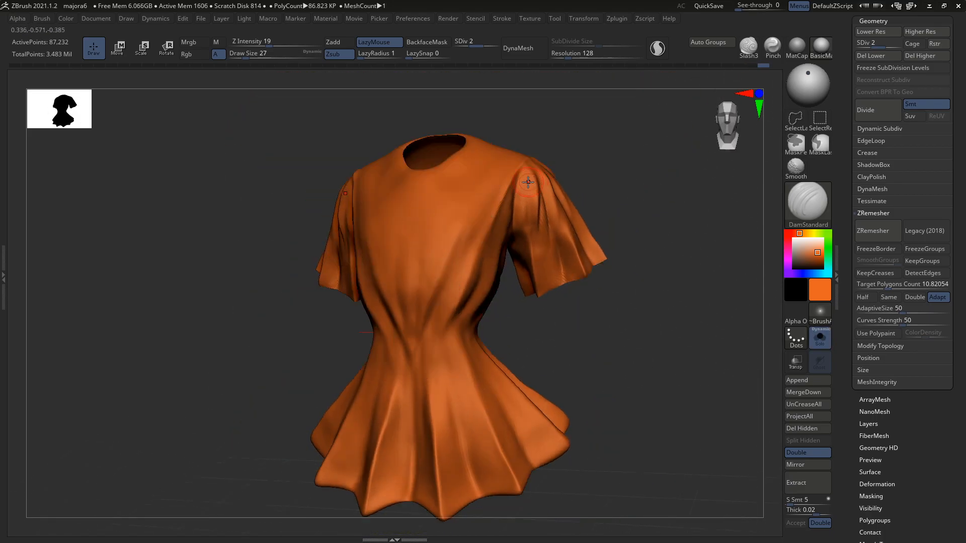
pyautogui.moveTo(523, 177); pyautogui.dragTo(499, 206, button='right')
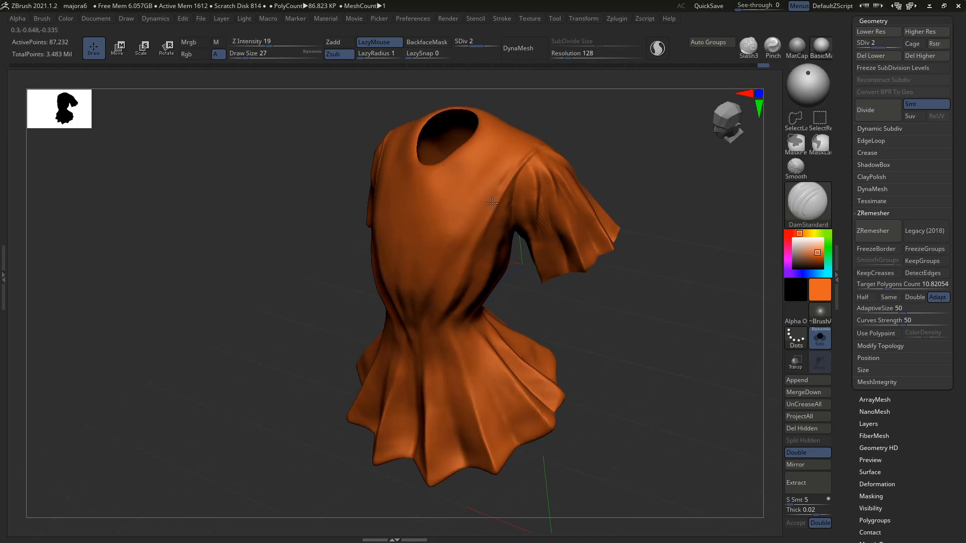
# Smooth the sleeve folds beside the tunic's armhole
pyautogui.moveTo(477, 235); pyautogui.dragTo(508, 257, button='right')
pyautogui.hotkey('alt', 's')
pyautogui.hotkey('alt', 's')
pyautogui.moveTo(520, 201)
pyautogui.keyDown('shift'); pyautogui.mouseDown()
pyautogui.moveTo(518, 239)
pyautogui.moveTo(515, 230)
pyautogui.mouseUp(); pyautogui.keyUp('shift')
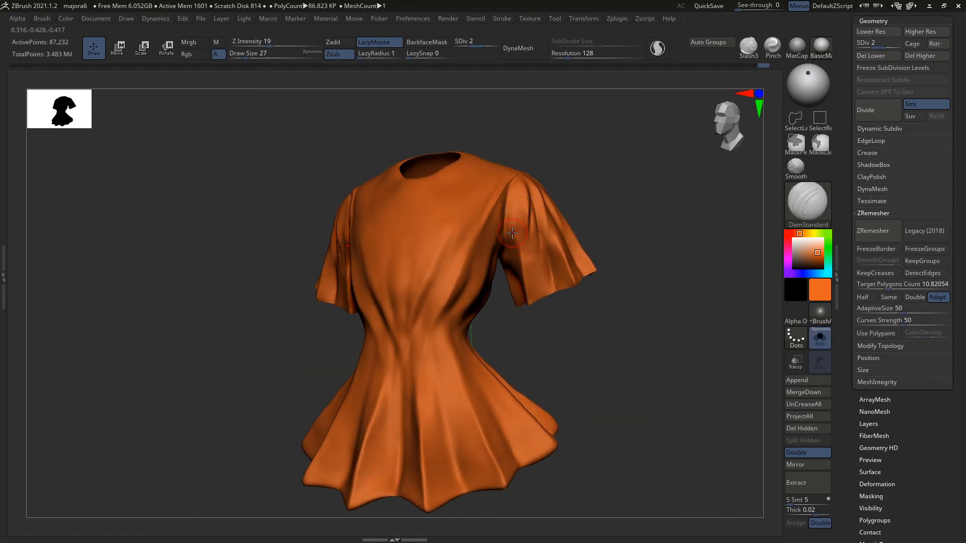
pyautogui.moveTo(510, 219); pyautogui.dragTo(518, 204, button='right')
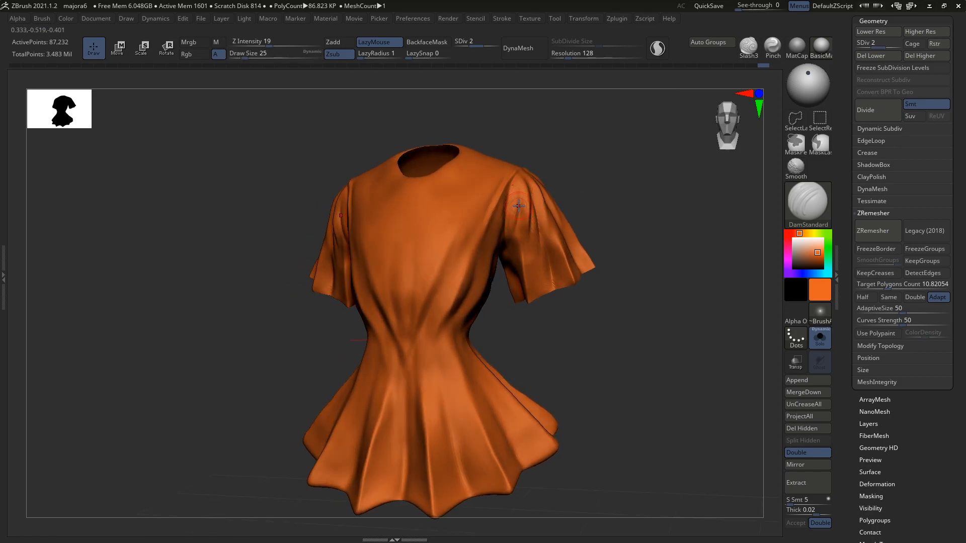
# Raise the tunic to subdivision level 3
pyautogui.moveTo(515, 215); pyautogui.dragTo(518, 230, button='right')
pyautogui.press('d')
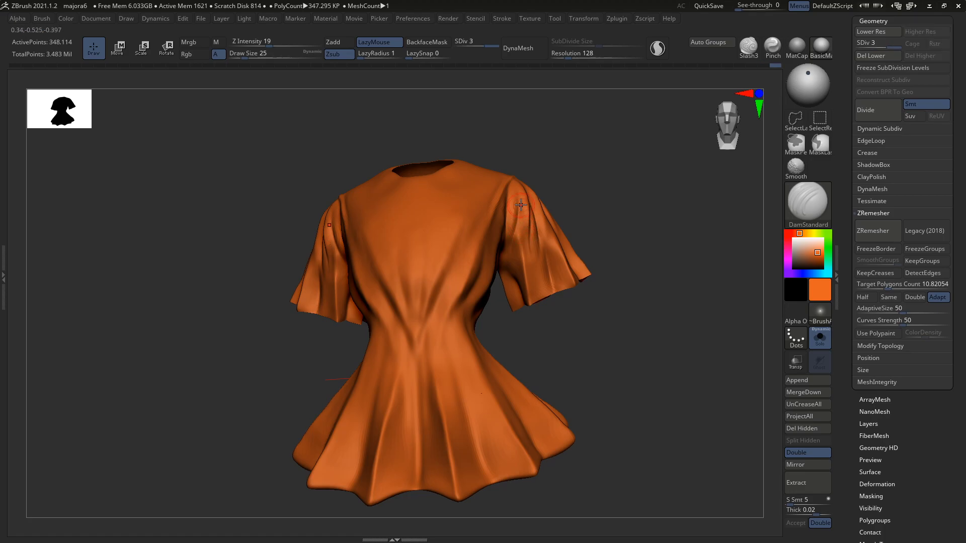
pyautogui.moveTo(512, 262)
pyautogui.mouseDown(button='right')
pyautogui.moveTo(516, 224)
pyautogui.moveTo(518, 285)
pyautogui.moveTo(525, 255)
pyautogui.moveTo(523, 276)
pyautogui.mouseUp(button='right')
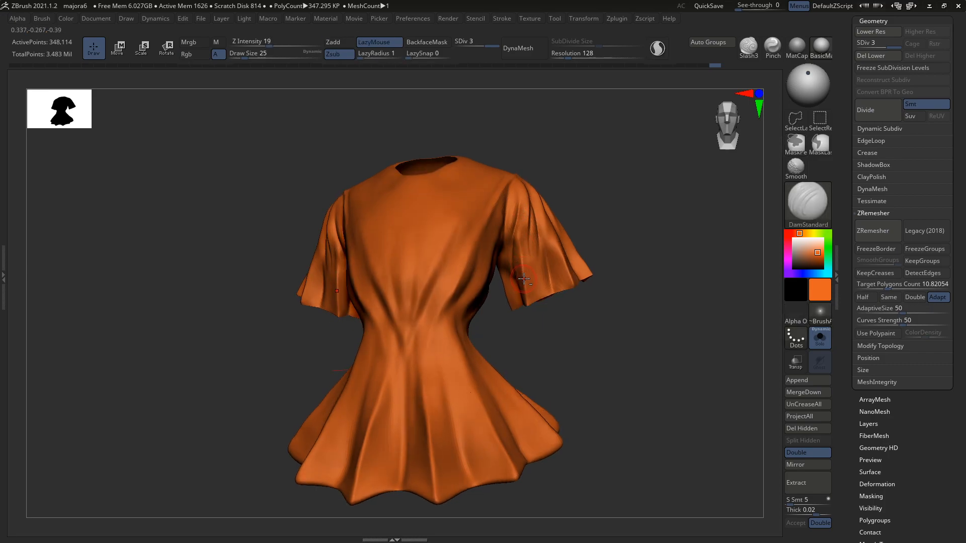
# Sharpen the front sleeve folds with the DamStandard brush at draw sizes 22 and 17, checking them against the whole character
pyautogui.press('b')
pyautogui.press('m')
pyautogui.press('v')
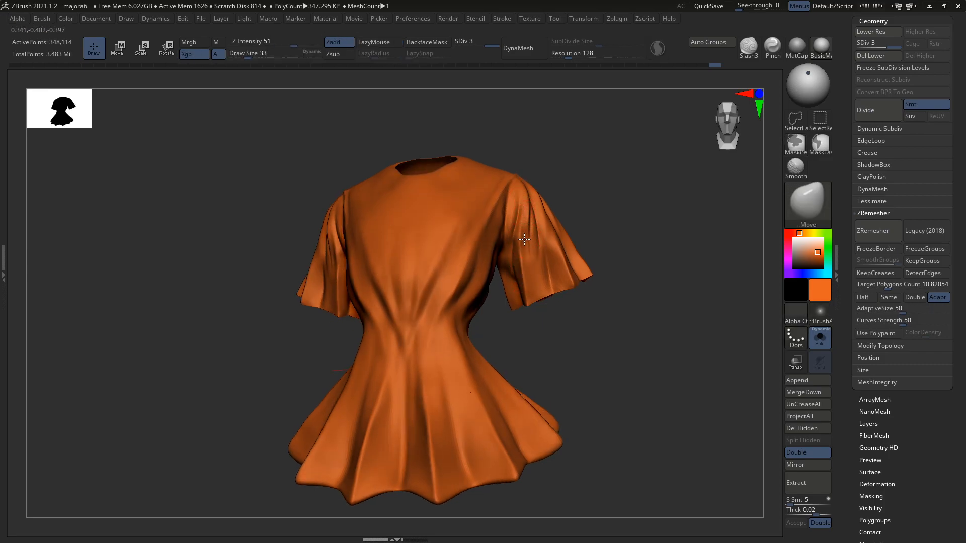
pyautogui.press('b')
pyautogui.press('d')
pyautogui.press('s')
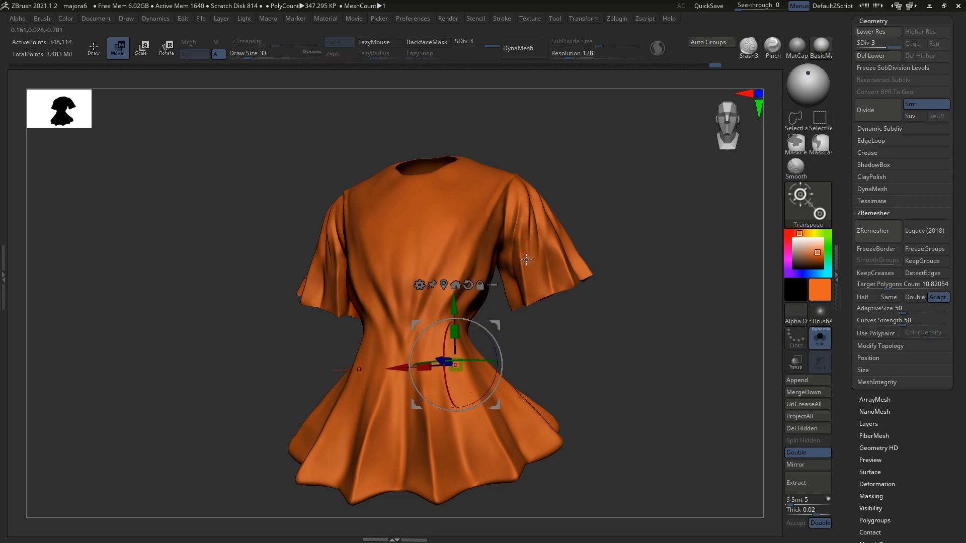
pyautogui.press('s')
pyautogui.moveTo(528, 260); pyautogui.dragTo(526, 259)
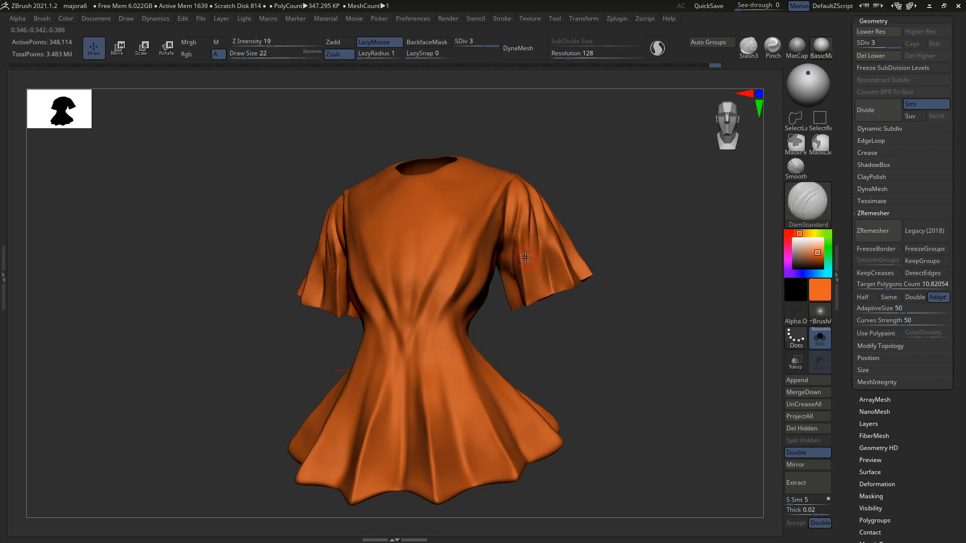
pyautogui.hotkey('alt', 's')
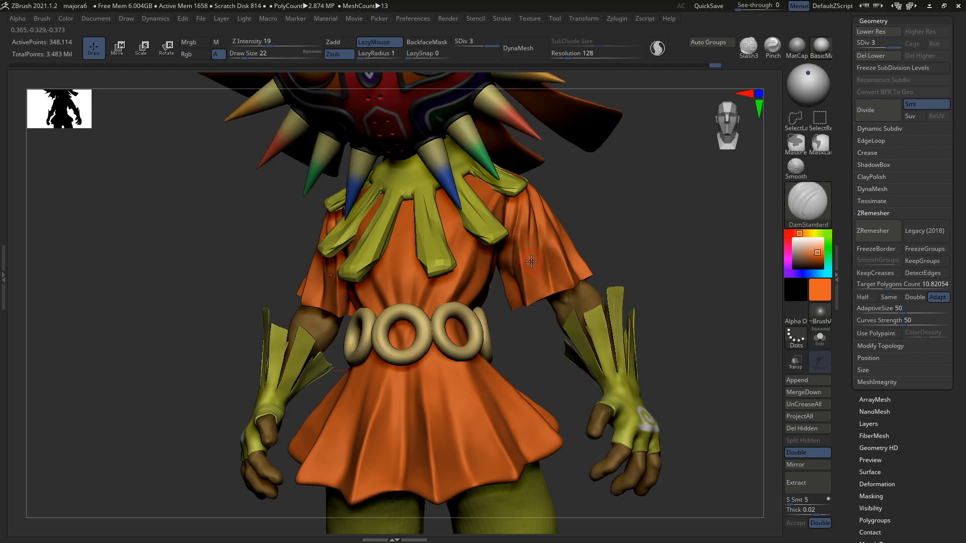
pyautogui.hotkey('ctrl', 'shift', 's')
pyautogui.press('[')
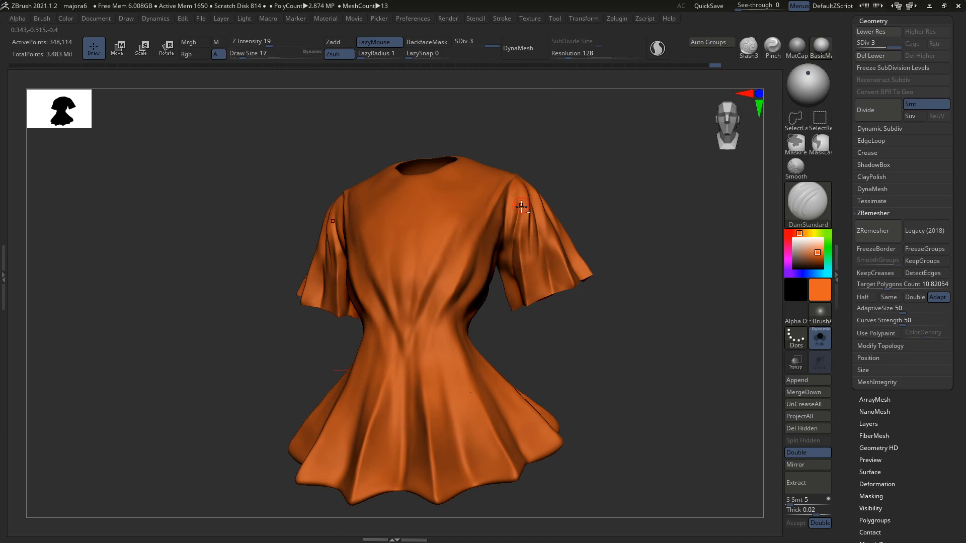
# Reshape the front of the sleeve near the armpit with the Move brush at draw size 46
pyautogui.moveTo(521, 202); pyautogui.dragTo(510, 269, button='right')
pyautogui.press('b')
pyautogui.press('m')
pyautogui.press('v')
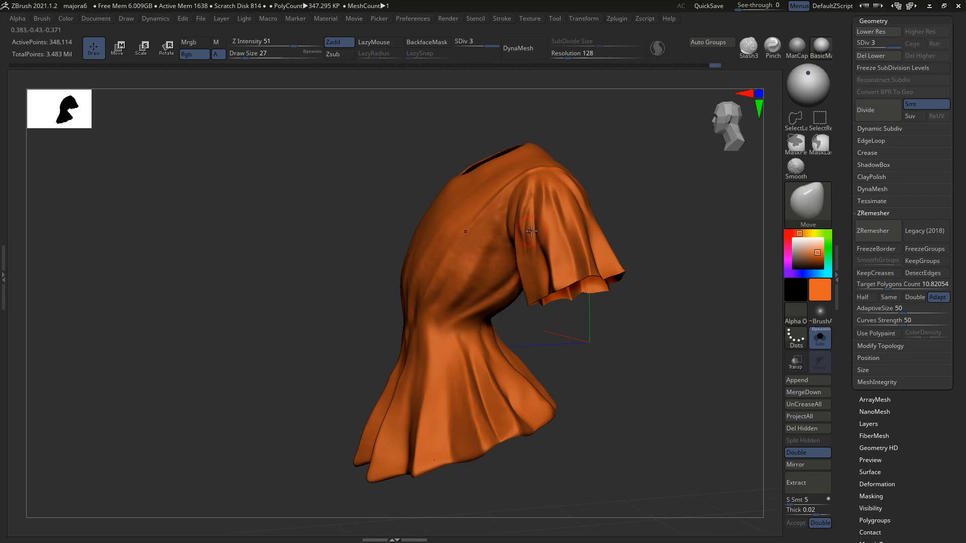
pyautogui.moveTo(528, 231); pyautogui.dragTo(515, 235, button='right')
pyautogui.press('s')
pyautogui.moveTo(527, 231); pyautogui.dragTo(531, 230)
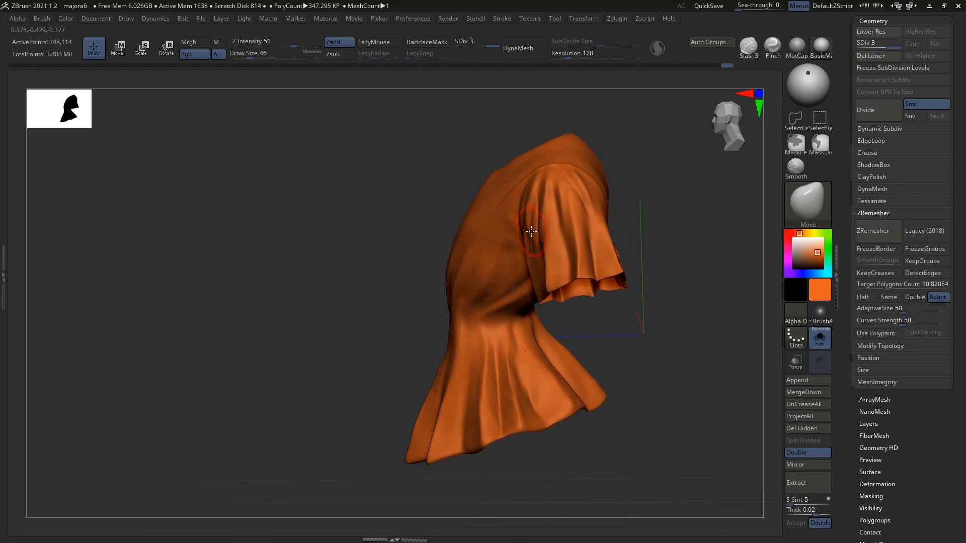
pyautogui.moveTo(532, 255)
pyautogui.mouseDown(button='right')
pyautogui.moveTo(561, 241)
pyautogui.moveTo(563, 211)
pyautogui.moveTo(610, 278)
pyautogui.moveTo(589, 289)
pyautogui.mouseUp(button='right')
# Carve and soften the vertical sleeve folds with the DamStandard brush at draw sizes 27 and 23
pyautogui.press('b')
pyautogui.press('d')
pyautogui.press('s')
pyautogui.press('s')
pyautogui.moveTo(541, 242); pyautogui.dragTo(537, 243)
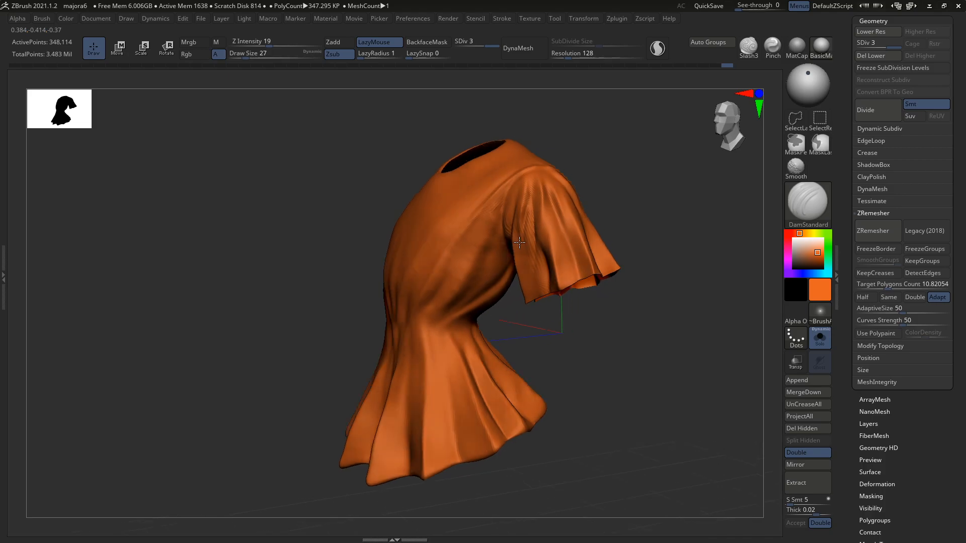
pyautogui.press('shift')
pyautogui.moveTo(538, 222); pyautogui.dragTo(542, 197, button='right')
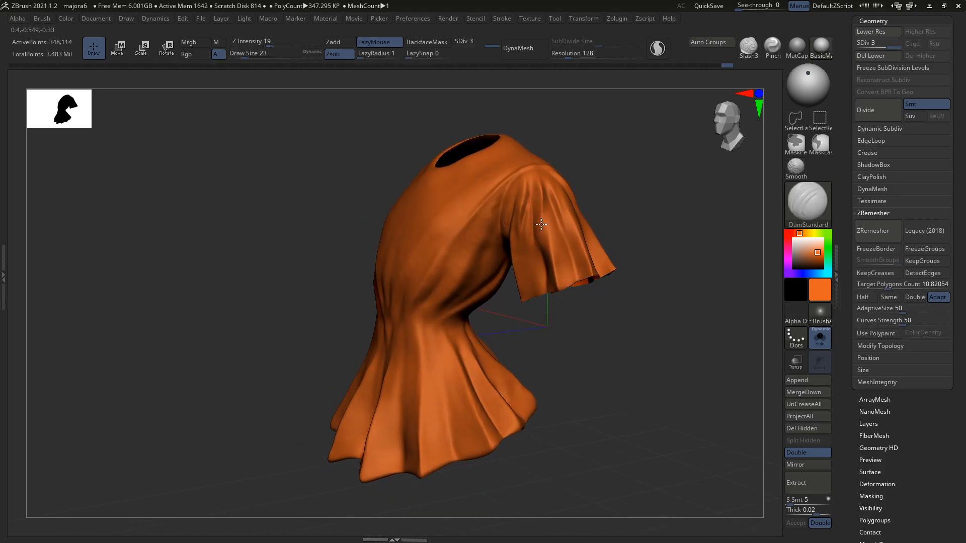
pyautogui.press('shift')
pyautogui.moveTo(540, 218); pyautogui.dragTo(545, 196, button='right')
# Adjust the sleeve's outline with the Move brush while all of the character's parts are shown
pyautogui.moveTo(545, 264)
pyautogui.mouseDown(button='right')
pyautogui.moveTo(542, 210)
pyautogui.moveTo(546, 222)
pyautogui.moveTo(583, 204)
pyautogui.mouseUp(button='right')
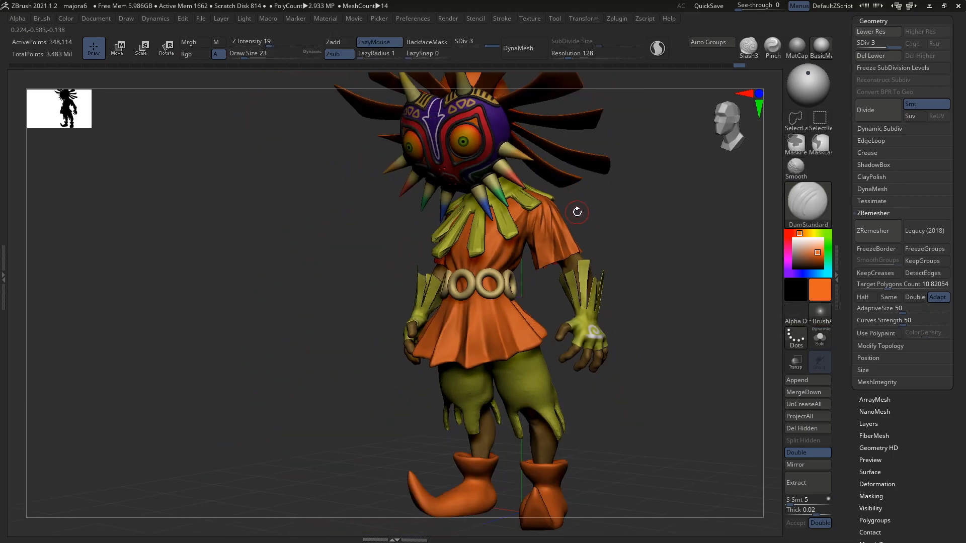
pyautogui.press('b')
pyautogui.press('m')
pyautogui.press('v')
pyautogui.moveTo(571, 213); pyautogui.dragTo(569, 217, button='right')
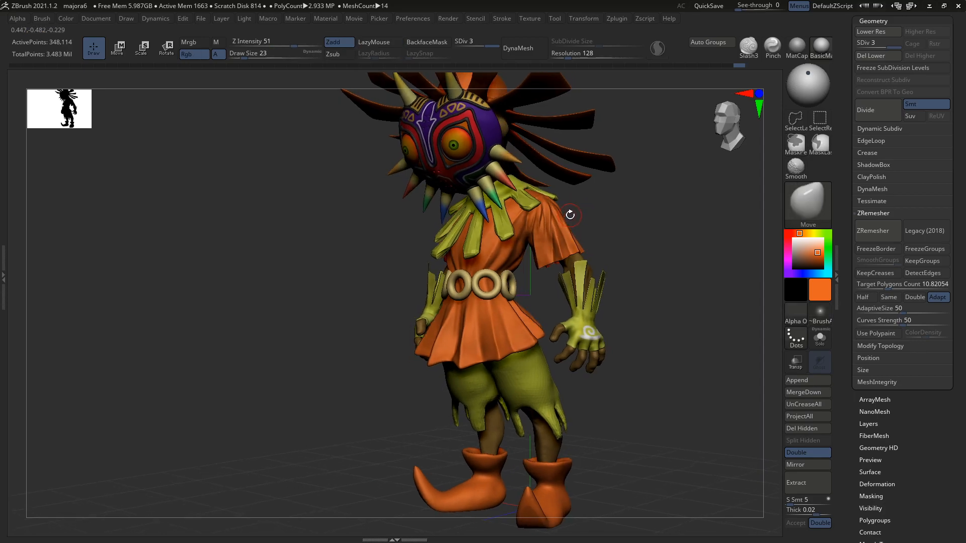
pyautogui.keyDown('alt'); pyautogui.moveTo(571, 222); pyautogui.dragTo(556, 236, button='right'); pyautogui.keyUp('alt')
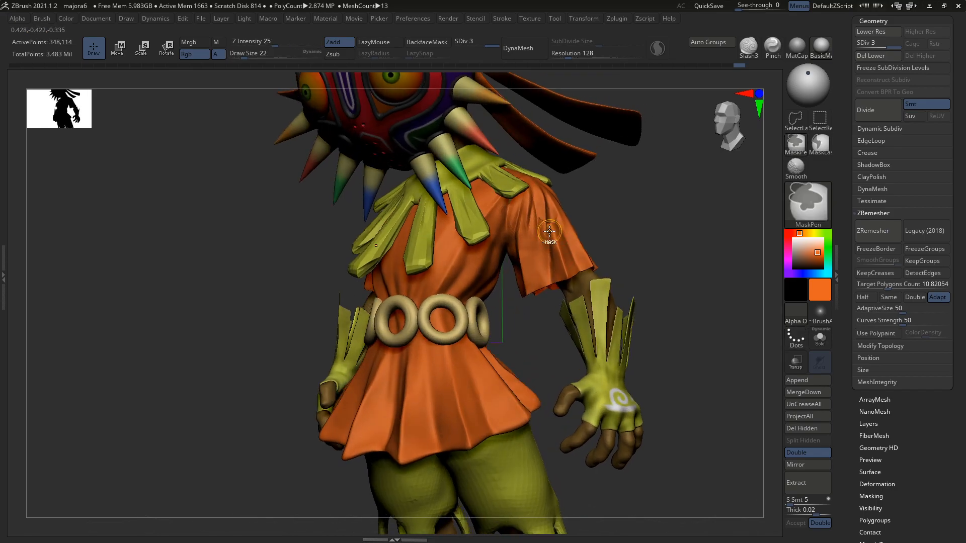
# Carve finer folds across the outer sleeve with the DamStandard brush at draw size 22 and smooth them
pyautogui.press('b')
pyautogui.press('d')
pyautogui.press('s')
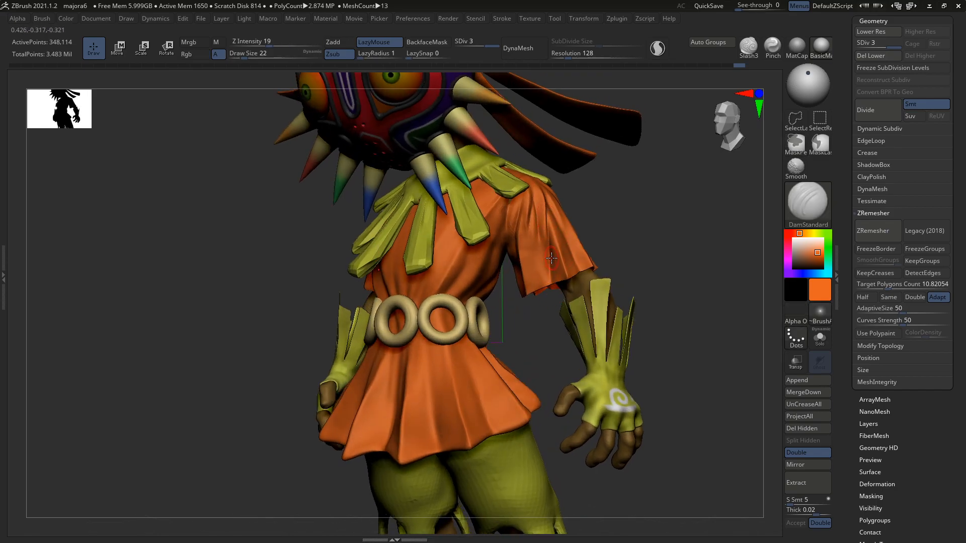
pyautogui.press('shift')
pyautogui.moveTo(577, 224); pyautogui.dragTo(554, 219, button='right')
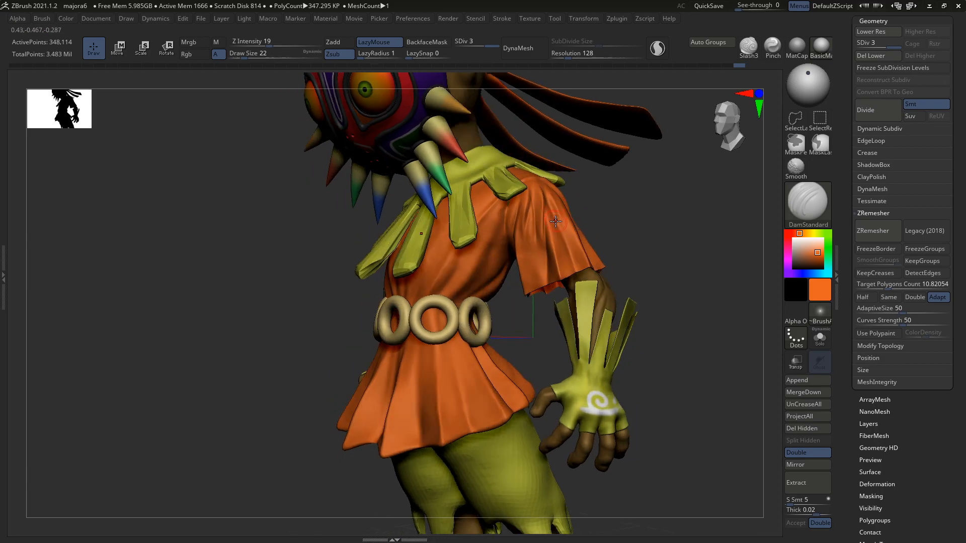
pyautogui.press('shift')
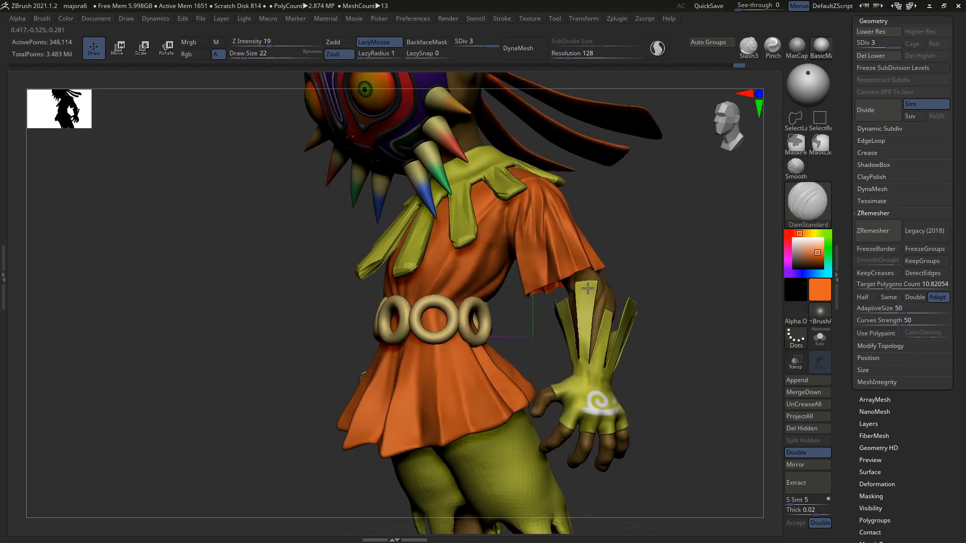
pyautogui.moveTo(562, 241); pyautogui.dragTo(560, 212, button='right')
pyautogui.press('shift')
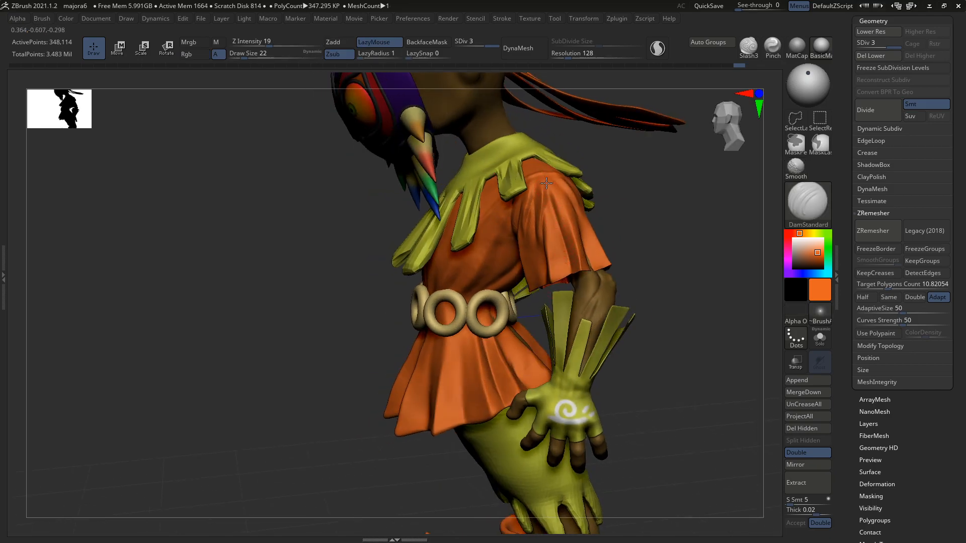
# Deepen the sleeve creases between the shoulder and the hem with the DamStandard brush at draw size 22
pyautogui.moveTo(569, 247); pyautogui.dragTo(575, 201, button='right')
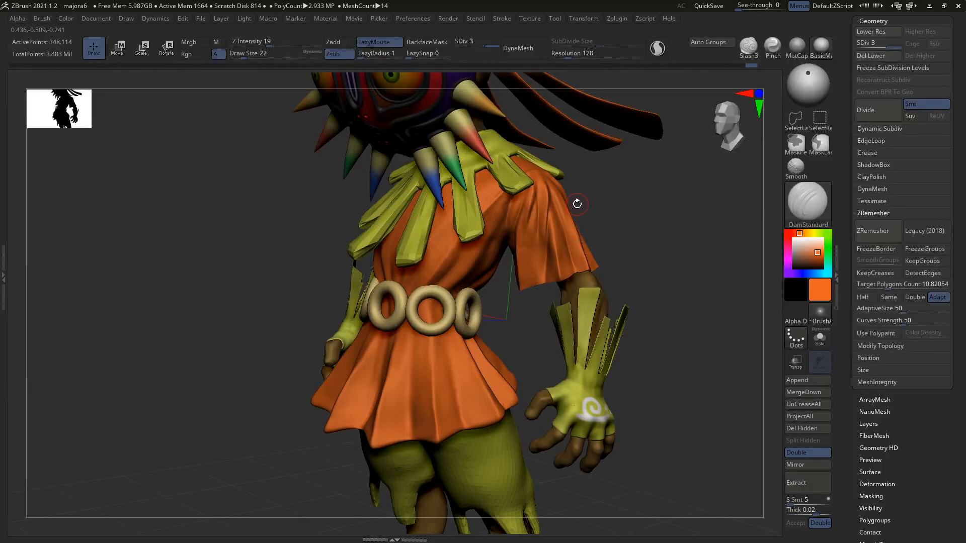
pyautogui.moveTo(582, 235); pyautogui.dragTo(574, 206, button='right')
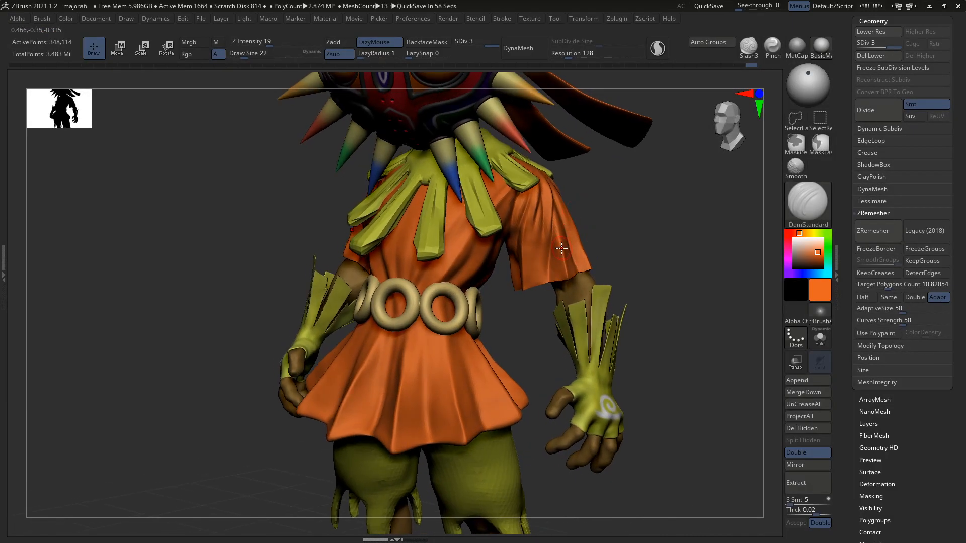
pyautogui.moveTo(539, 237); pyautogui.dragTo(547, 233, button='right')
pyautogui.moveTo(542, 276); pyautogui.dragTo(544, 228, button='right')
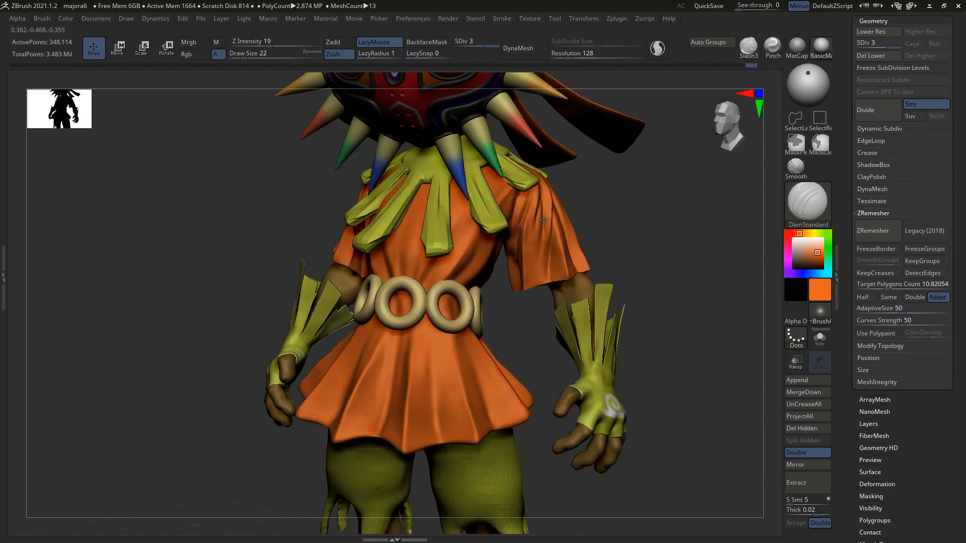
pyautogui.moveTo(537, 292); pyautogui.dragTo(542, 217)
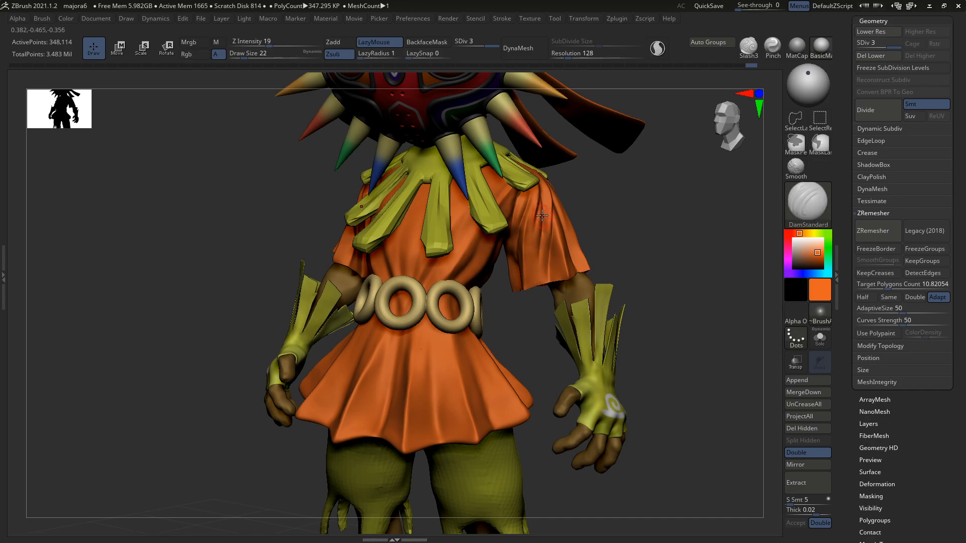
pyautogui.moveTo(536, 297); pyautogui.dragTo(536, 300)
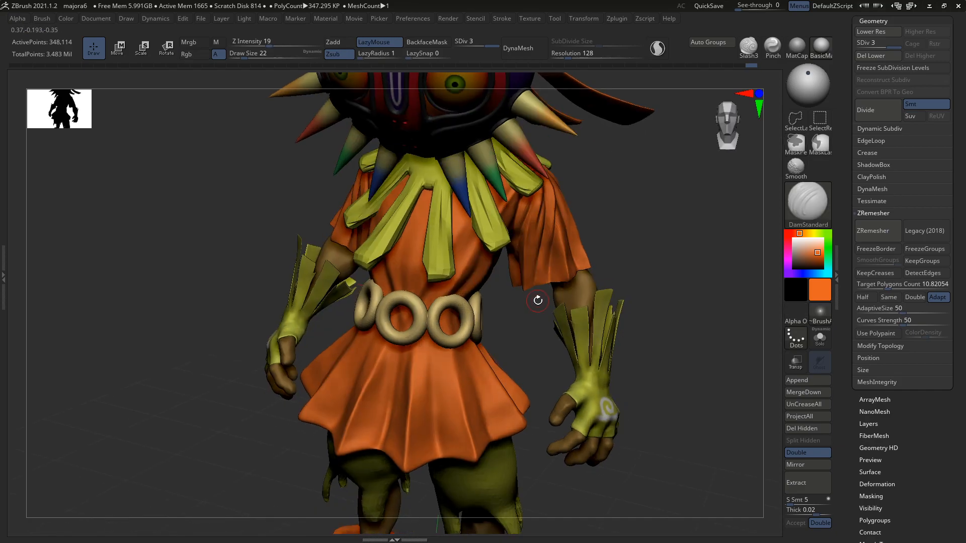
pyautogui.moveTo(547, 253); pyautogui.dragTo(550, 244, button='right')
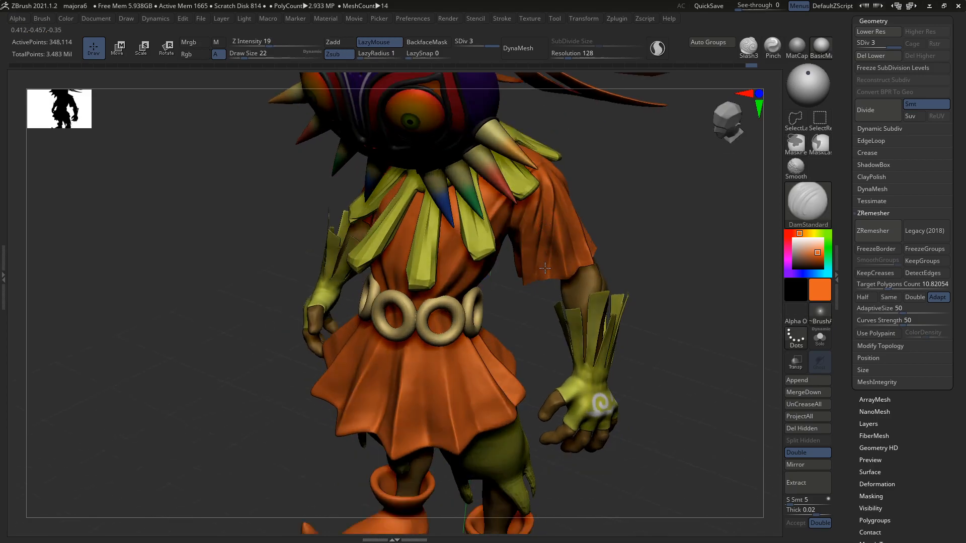
pyautogui.moveTo(543, 290); pyautogui.dragTo(546, 281)
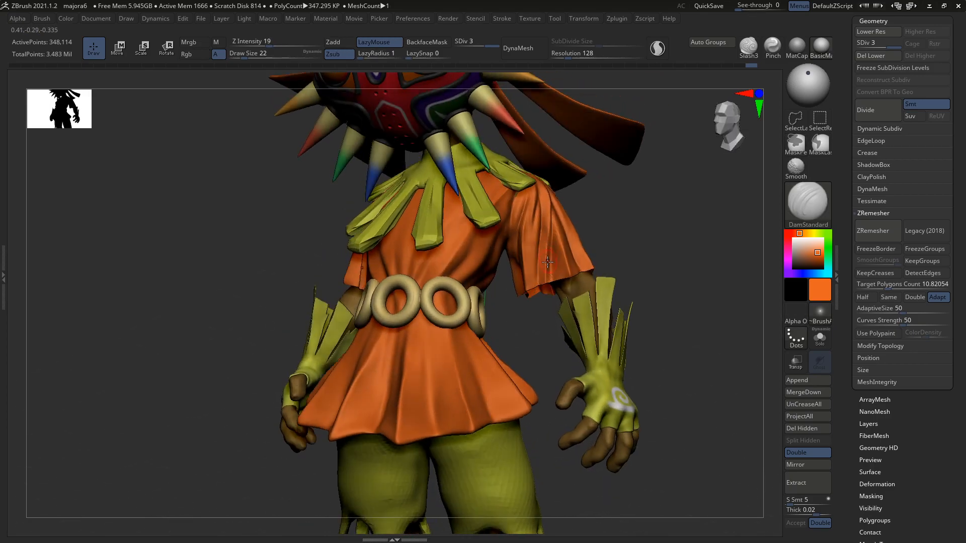
pyautogui.moveTo(548, 222)
pyautogui.keyDown('ctrl'); pyautogui.mouseDown(button='right')
pyautogui.moveTo(599, 233)
pyautogui.moveTo(619, 261)
pyautogui.moveTo(629, 260)
pyautogui.mouseUp(button='right'); pyautogui.keyUp('ctrl')
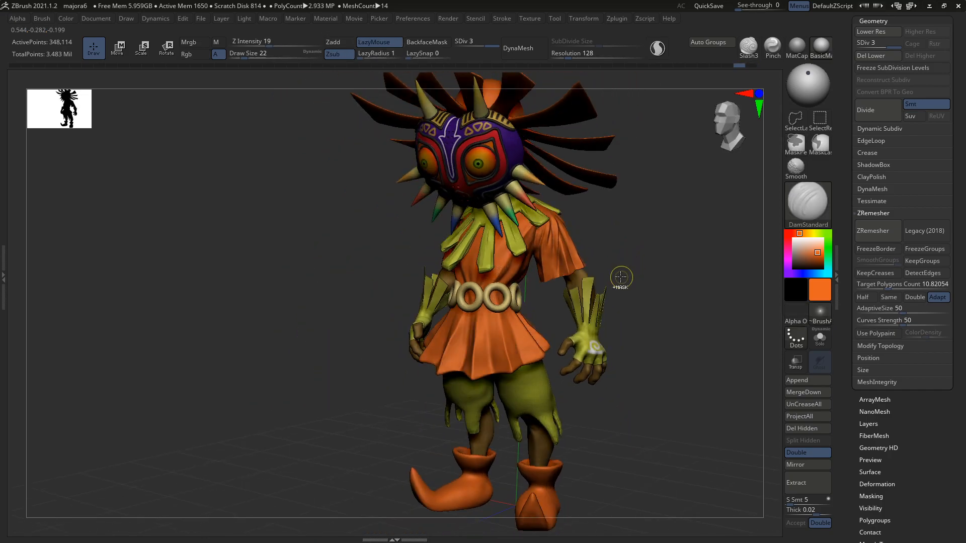
# Reshape the front pleats of the tunic's skirt with the Move brush at draw size 49
pyautogui.hotkey('ctrl', 'shift')
pyautogui.moveTo(621, 277); pyautogui.dragTo(612, 267, button='right')
pyautogui.moveTo(547, 353); pyautogui.dragTo(538, 361, button='right')
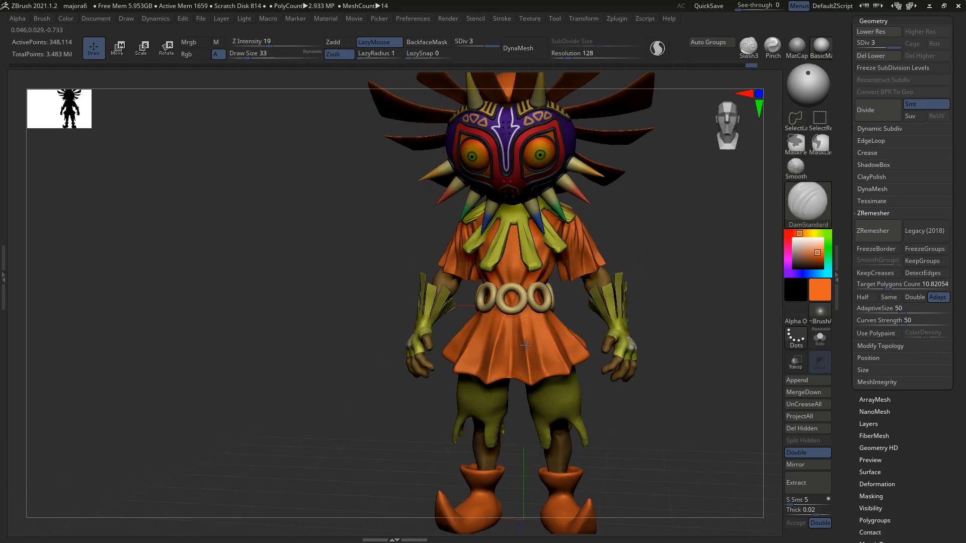
pyautogui.press('ctrl')
pyautogui.moveTo(512, 390)
pyautogui.mouseDown(button='right')
pyautogui.moveTo(502, 383)
pyautogui.moveTo(519, 343)
pyautogui.moveTo(504, 340)
pyautogui.mouseUp(button='right')
pyautogui.press('b')
pyautogui.press('m')
pyautogui.press('v')
pyautogui.press('s')
pyautogui.moveTo(504, 340); pyautogui.dragTo(507, 340)
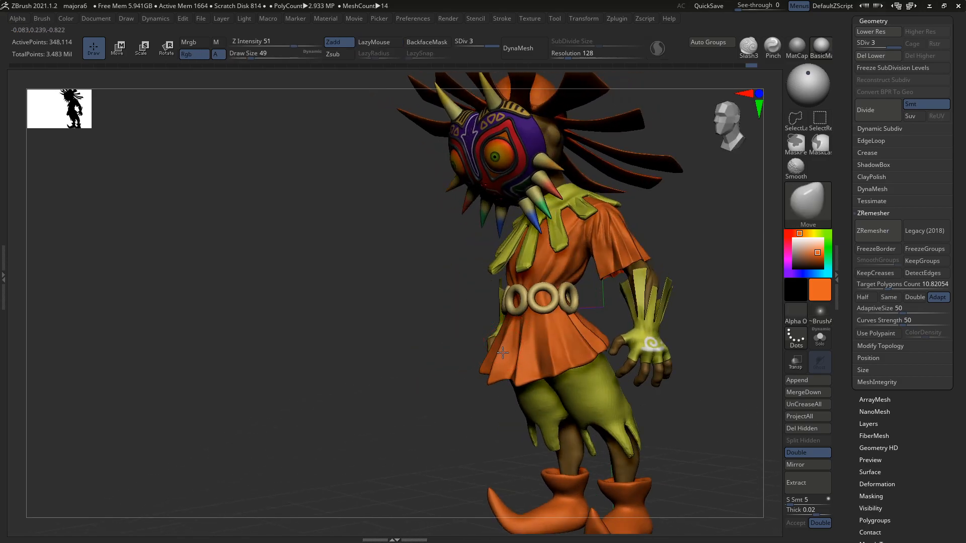
# Soften the skirt pleats below the belt rings with the Smooth brush at draw size 41
pyautogui.moveTo(514, 362)
pyautogui.mouseDown(button='right')
pyautogui.moveTo(559, 344)
pyautogui.moveTo(537, 329)
pyautogui.mouseUp(button='right')
pyautogui.keyDown('shift'); pyautogui.moveTo(536, 330); pyautogui.dragTo(534, 320); pyautogui.keyUp('shift')
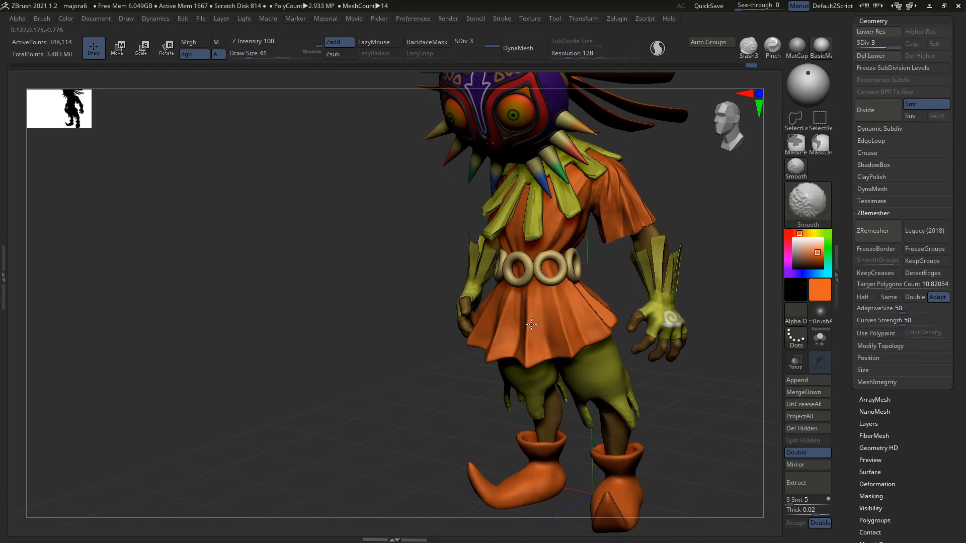
pyautogui.keyDown('shift'); pyautogui.moveTo(529, 354); pyautogui.dragTo(541, 328); pyautogui.keyUp('shift')
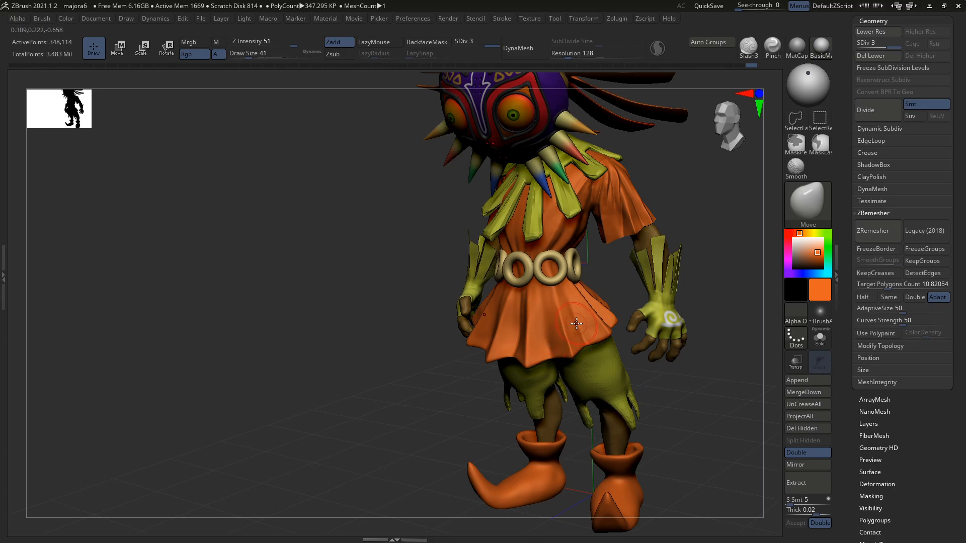
pyautogui.press('shift')
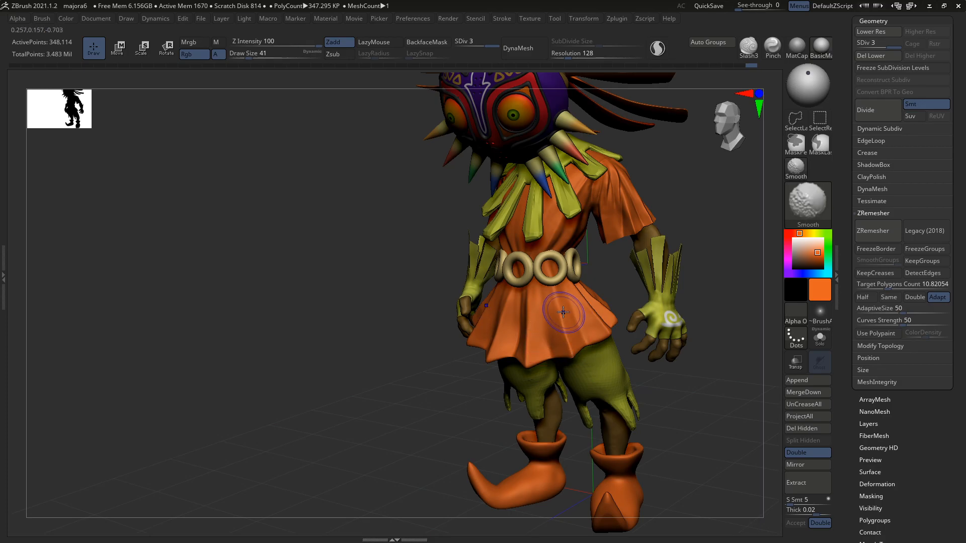
pyautogui.moveTo(553, 332)
pyautogui.mouseDown(button='right')
pyautogui.moveTo(549, 342)
pyautogui.moveTo(559, 332)
pyautogui.mouseUp(button='right')
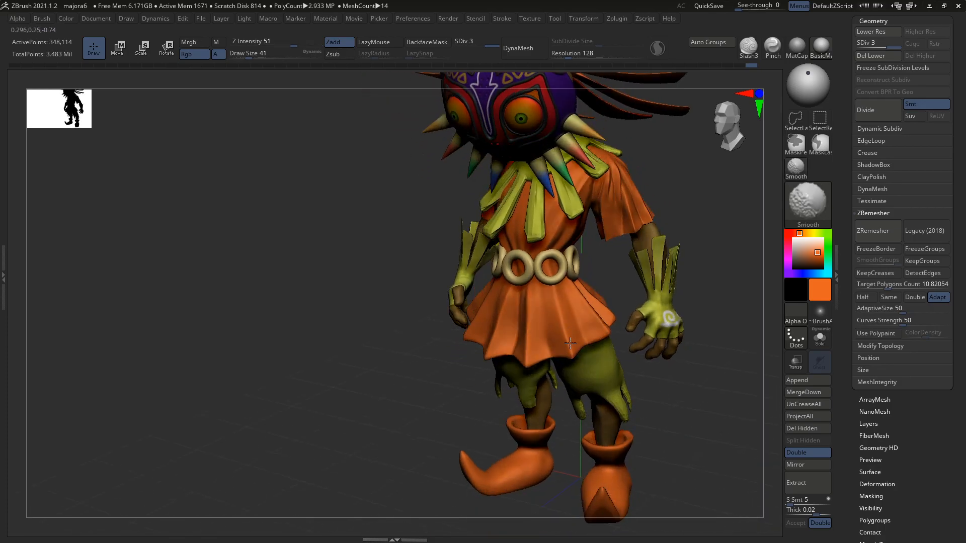
pyautogui.keyDown('shift'); pyautogui.moveTo(550, 316); pyautogui.dragTo(509, 346); pyautogui.keyUp('shift')
pyautogui.moveTo(554, 317); pyautogui.dragTo(524, 338, button='right')
pyautogui.keyDown('shift'); pyautogui.moveTo(579, 330); pyautogui.dragTo(599, 326); pyautogui.keyUp('shift')
# Isolate the tunic and enlarge the brush to a draw size of 59
pyautogui.moveTo(591, 280); pyautogui.dragTo(655, 273, button='right')
pyautogui.hotkey('alt', 's')
pyautogui.moveTo(624, 322); pyautogui.dragTo(651, 271, button='right')
pyautogui.press('s')
pyautogui.moveTo(650, 272); pyautogui.dragTo(656, 273)
pyautogui.moveTo(654, 226)
pyautogui.mouseDown(button='right')
pyautogui.moveTo(647, 260)
pyautogui.moveTo(674, 241)
pyautogui.moveTo(617, 292)
pyautogui.mouseUp(button='right')
pyautogui.press('s')
pyautogui.moveTo(626, 231); pyautogui.dragTo(611, 230)
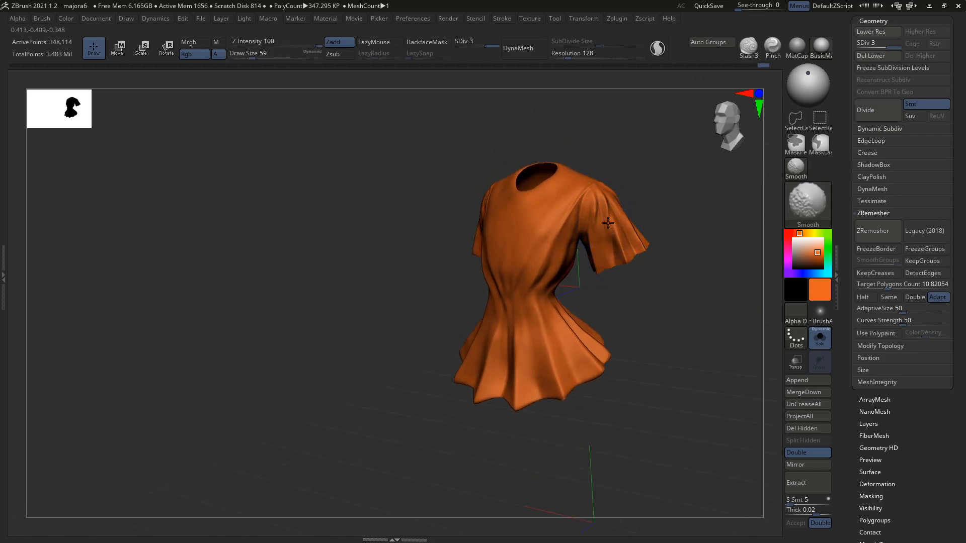
# Soften the folds on the tunic's sleeve with the Smooth brush at draw size 27
pyautogui.moveTo(617, 219); pyautogui.dragTo(622, 214, button='right')
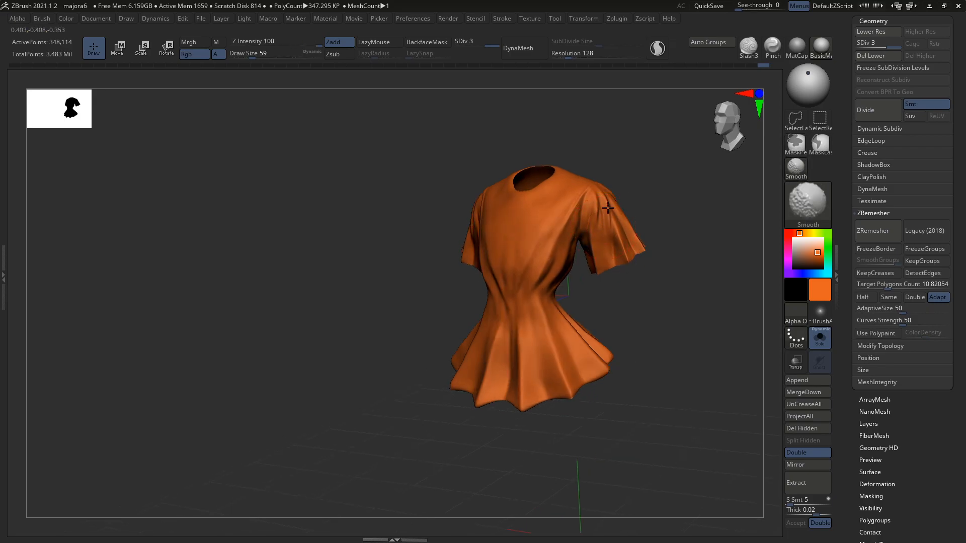
pyautogui.press('s')
pyautogui.moveTo(607, 220)
pyautogui.mouseDown()
pyautogui.moveTo(595, 218)
pyautogui.moveTo(594, 232)
pyautogui.mouseUp()
pyautogui.press('shift')
pyautogui.moveTo(593, 234); pyautogui.dragTo(597, 237, button='right')
pyautogui.keyDown('shift'); pyautogui.moveTo(598, 236); pyautogui.dragTo(595, 249); pyautogui.keyUp('shift')
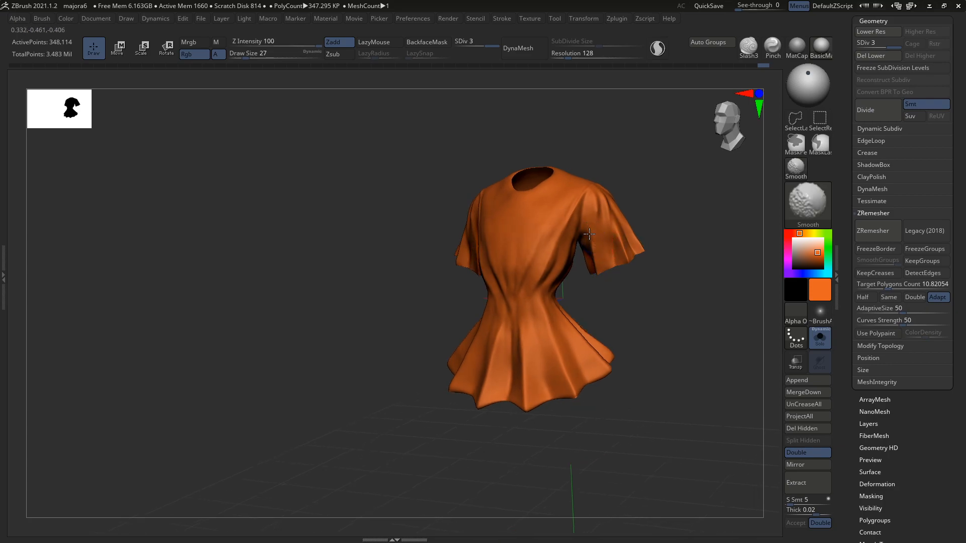
pyautogui.moveTo(596, 254); pyautogui.dragTo(613, 257, button='right')
pyautogui.moveTo(613, 257)
pyautogui.keyDown('shift'); pyautogui.mouseDown()
pyautogui.moveTo(621, 231)
pyautogui.moveTo(626, 246)
pyautogui.mouseUp(); pyautogui.keyUp('shift')
# Reshape the sleeve's outer hem with the Move brush at draw size 46
pyautogui.press('s')
pyautogui.keyDown('shift'); pyautogui.moveTo(633, 247); pyautogui.dragTo(653, 259); pyautogui.keyUp('shift')
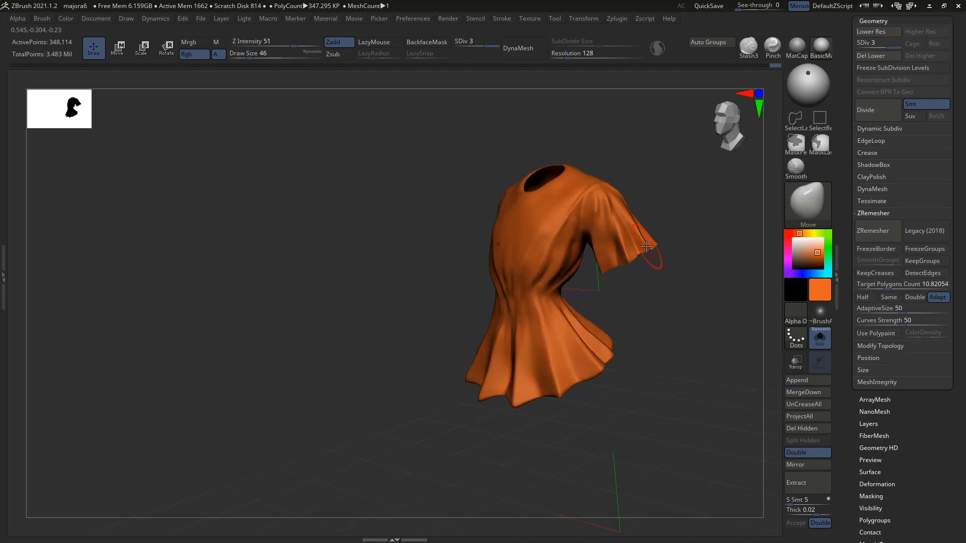
pyautogui.moveTo(655, 260); pyautogui.dragTo(636, 227, button='right')
pyautogui.moveTo(659, 260)
pyautogui.mouseDown(button='right')
pyautogui.moveTo(653, 212)
pyautogui.moveTo(665, 209)
pyautogui.moveTo(611, 249)
pyautogui.moveTo(604, 228)
pyautogui.mouseUp(button='right')
pyautogui.hotkey('alt', 's')
pyautogui.hotkey('ctrl', 'z')
pyautogui.hotkey('ctrl', 'shift', 'z')
# Flatten the folds on the tunic's torso and skirt with the hPolish brush at draw size 49
pyautogui.press('b')
pyautogui.press('h')
pyautogui.press('p')
pyautogui.hotkey('alt', 's')
pyautogui.press('s')
pyautogui.moveTo(605, 214); pyautogui.dragTo(604, 215)
pyautogui.keyDown('ctrl'); pyautogui.moveTo(604, 214); pyautogui.dragTo(612, 250, button='right'); pyautogui.keyUp('ctrl')
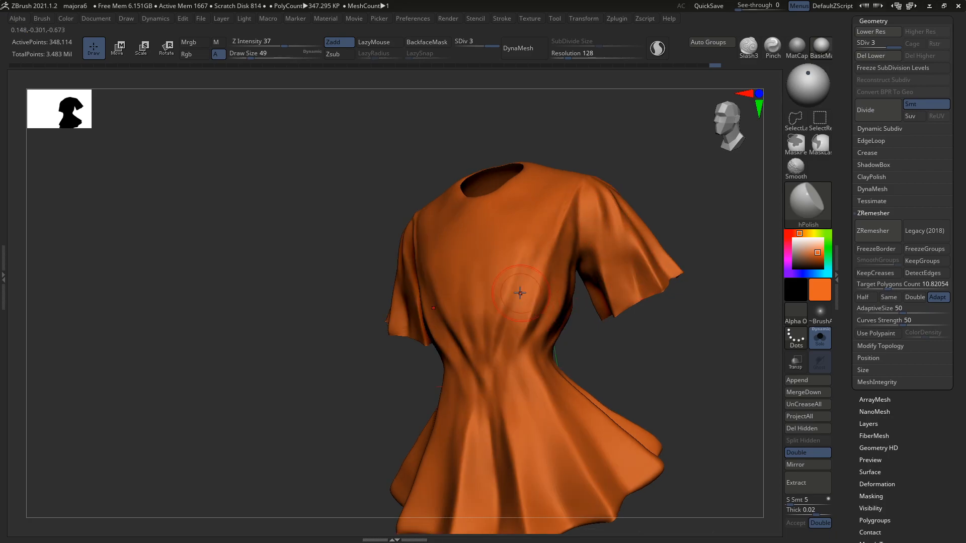
pyautogui.hotkey('alt', 's')
pyautogui.moveTo(567, 266)
pyautogui.keyDown('alt'); pyautogui.mouseDown(button='right')
pyautogui.moveTo(564, 238)
pyautogui.moveTo(575, 314)
pyautogui.mouseUp(button='right'); pyautogui.keyUp('alt')
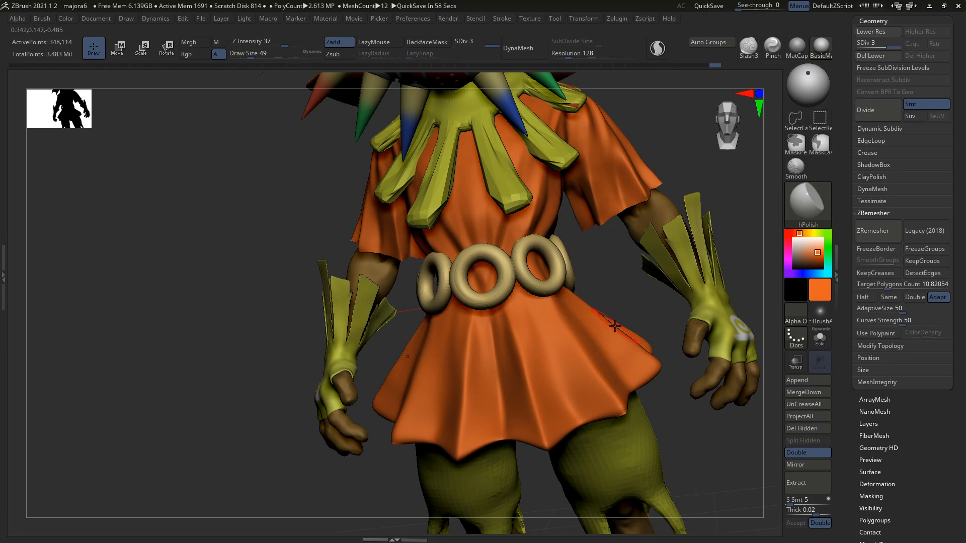
pyautogui.keyDown('alt'); pyautogui.moveTo(585, 396); pyautogui.dragTo(580, 345, button='right'); pyautogui.keyUp('alt')
pyautogui.moveTo(557, 285)
pyautogui.mouseDown(button='right')
pyautogui.moveTo(653, 305)
pyautogui.moveTo(644, 325)
pyautogui.moveTo(582, 345)
pyautogui.mouseUp(button='right')
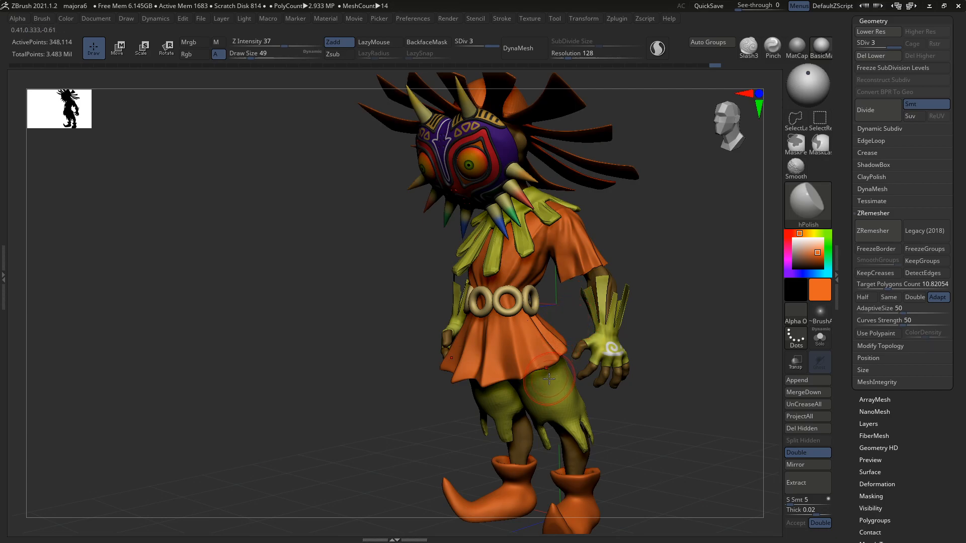
# Adjust the side folds and silhouette of the skirt with the Move brush at draw size 62
pyautogui.moveTo(550, 371)
pyautogui.mouseDown(button='right')
pyautogui.moveTo(533, 372)
pyautogui.moveTo(557, 366)
pyautogui.moveTo(563, 340)
pyautogui.mouseUp(button='right')
pyautogui.press('b')
pyautogui.press('m')
pyautogui.press('v')
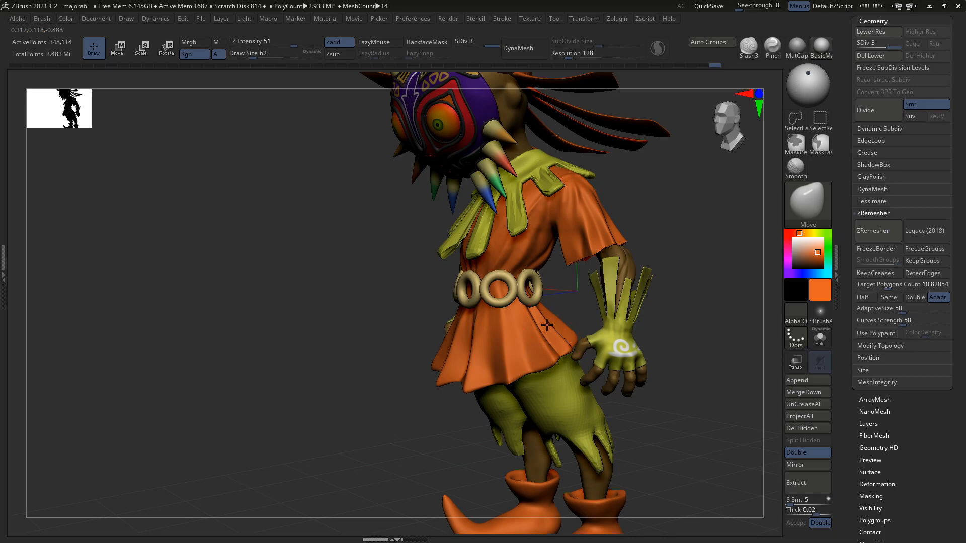
pyautogui.moveTo(555, 331); pyautogui.dragTo(533, 379, button='right')
pyautogui.hotkey('alt', 's')
pyautogui.hotkey('alt', 's')
# Smooth the front skirt pleats toward the hem at draw size 46
pyautogui.press('s')
pyautogui.moveTo(533, 378); pyautogui.dragTo(530, 379)
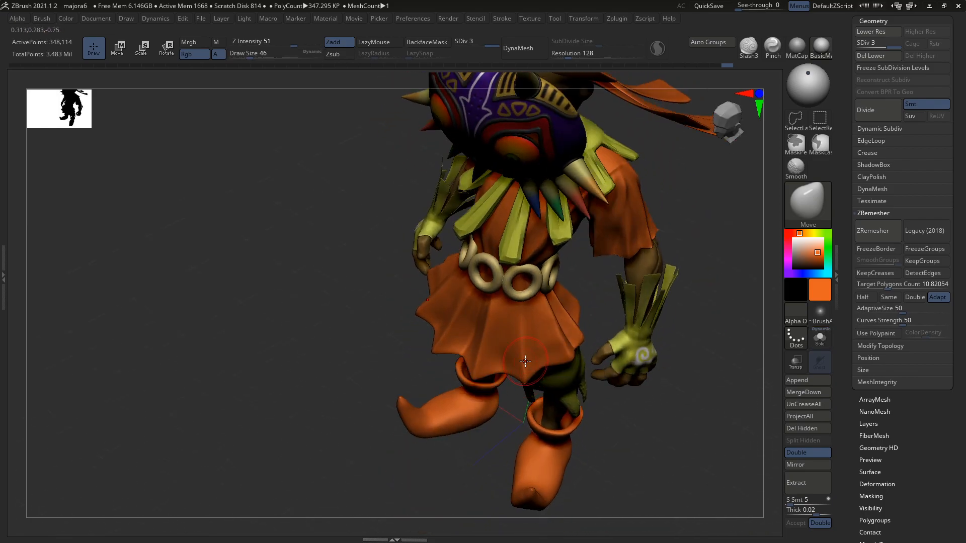
pyautogui.moveTo(530, 379); pyautogui.dragTo(523, 373, button='right')
pyautogui.keyDown('shift'); pyautogui.moveTo(523, 366); pyautogui.dragTo(478, 389); pyautogui.keyUp('shift')
pyautogui.moveTo(479, 360)
pyautogui.mouseDown(button='right')
pyautogui.moveTo(527, 318)
pyautogui.moveTo(499, 370)
pyautogui.mouseUp(button='right')
pyautogui.press('shift')
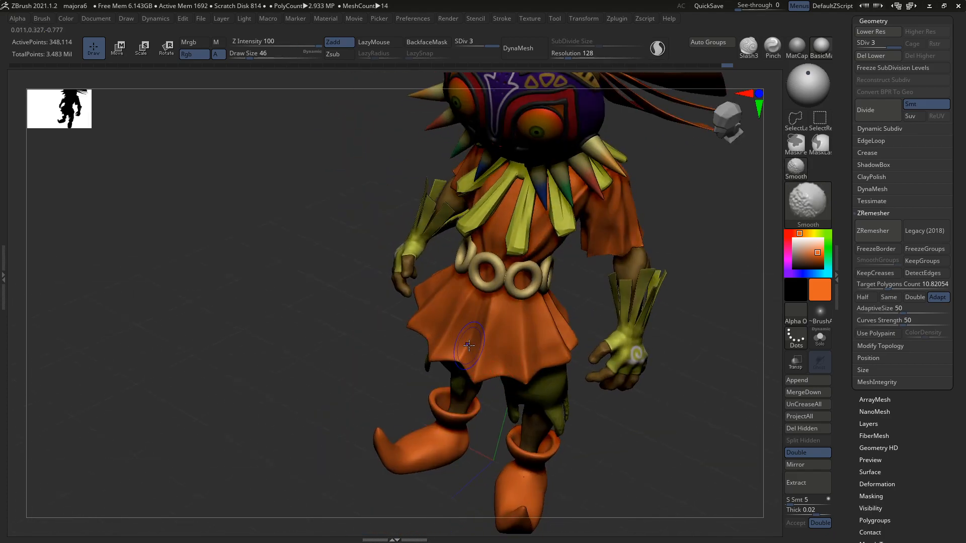
# Isolate the tunic and reshape the skirt's wavy hem from underneath with the Move brush at draw size 62
pyautogui.moveTo(483, 333); pyautogui.dragTo(460, 324, button='right')
pyautogui.press('s')
pyautogui.moveTo(475, 351); pyautogui.dragTo(478, 351)
pyautogui.moveTo(453, 352)
pyautogui.mouseDown(button='right')
pyautogui.moveTo(487, 333)
pyautogui.moveTo(496, 278)
pyautogui.moveTo(489, 289)
pyautogui.mouseUp(button='right')
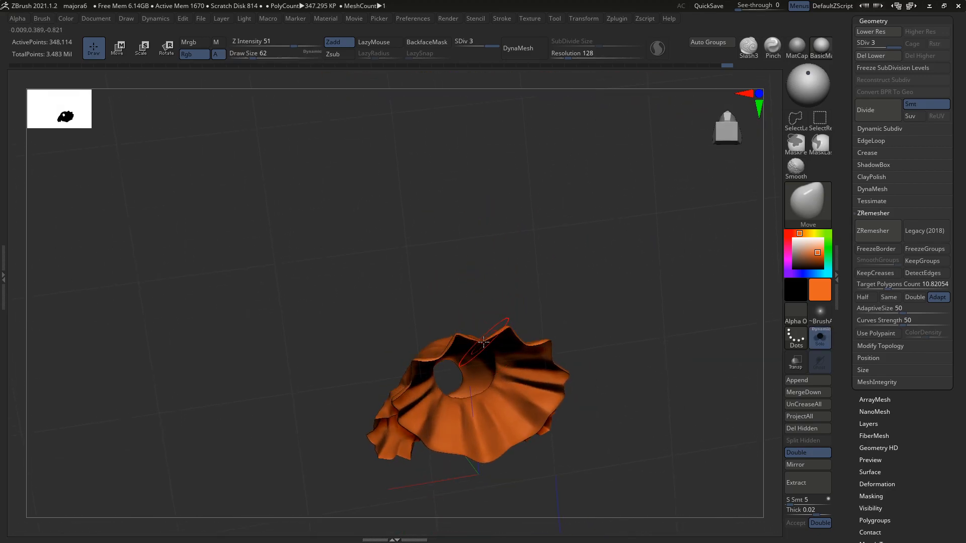
pyautogui.moveTo(485, 345)
pyautogui.mouseDown(button='right')
pyautogui.moveTo(479, 400)
pyautogui.moveTo(459, 380)
pyautogui.moveTo(483, 342)
pyautogui.mouseUp(button='right')
# Drop the tunic two subdivision levels, smooth the folds along the skirt's hem, and return to subdivision level 3
pyautogui.hotkey('shift', 'd')
pyautogui.hotkey('shift', 'd')
pyautogui.press('s')
pyautogui.moveTo(483, 342); pyautogui.dragTo(481, 342)
pyautogui.moveTo(481, 343); pyautogui.dragTo(465, 341, button='right')
pyautogui.keyDown('shift'); pyautogui.moveTo(481, 332); pyautogui.dragTo(490, 317); pyautogui.keyUp('shift')
pyautogui.moveTo(493, 337); pyautogui.dragTo(503, 339, button='right')
pyautogui.keyDown('shift'); pyautogui.moveTo(507, 347); pyautogui.dragTo(515, 370); pyautogui.keyUp('shift')
pyautogui.moveTo(516, 363)
pyautogui.mouseDown(button='right')
pyautogui.moveTo(535, 344)
pyautogui.moveTo(392, 355)
pyautogui.moveTo(493, 375)
pyautogui.moveTo(569, 351)
pyautogui.moveTo(508, 344)
pyautogui.mouseUp(button='right')
pyautogui.press('d')
pyautogui.press('d')
pyautogui.moveTo(585, 345); pyautogui.dragTo(587, 340, button='right')
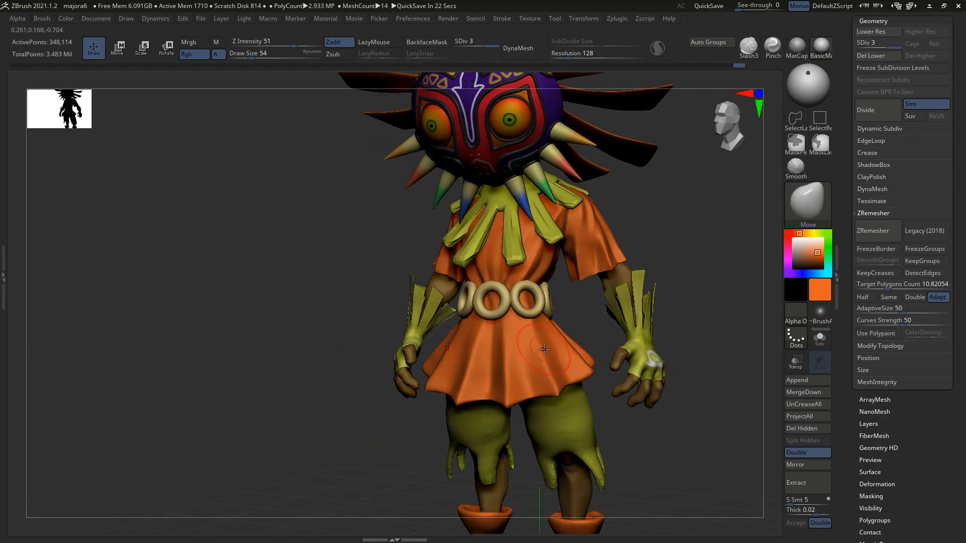
# Carve creases into the skirt's front pleats with the DamStandard brush at draw size 33
pyautogui.press('b')
pyautogui.press('d')
pyautogui.press('s')
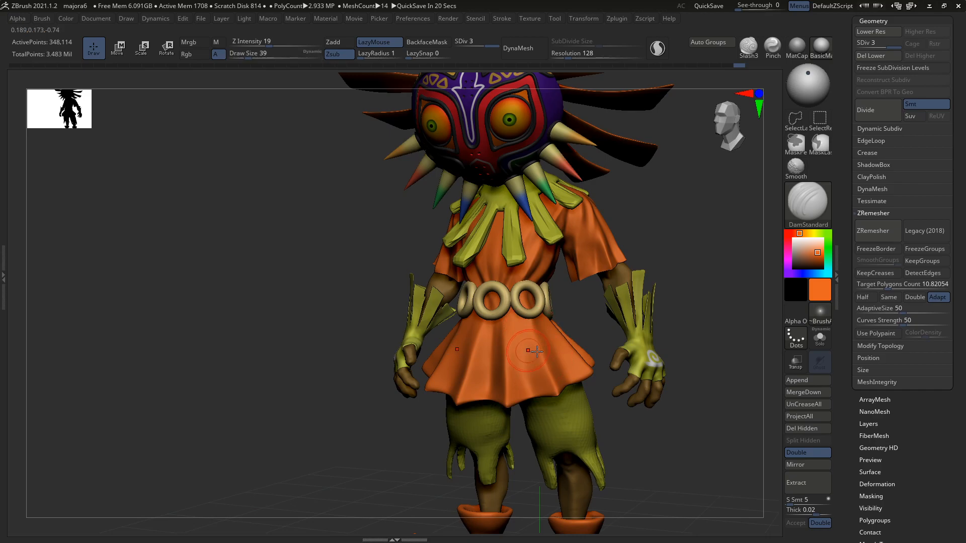
pyautogui.moveTo(535, 363); pyautogui.dragTo(506, 351, button='right')
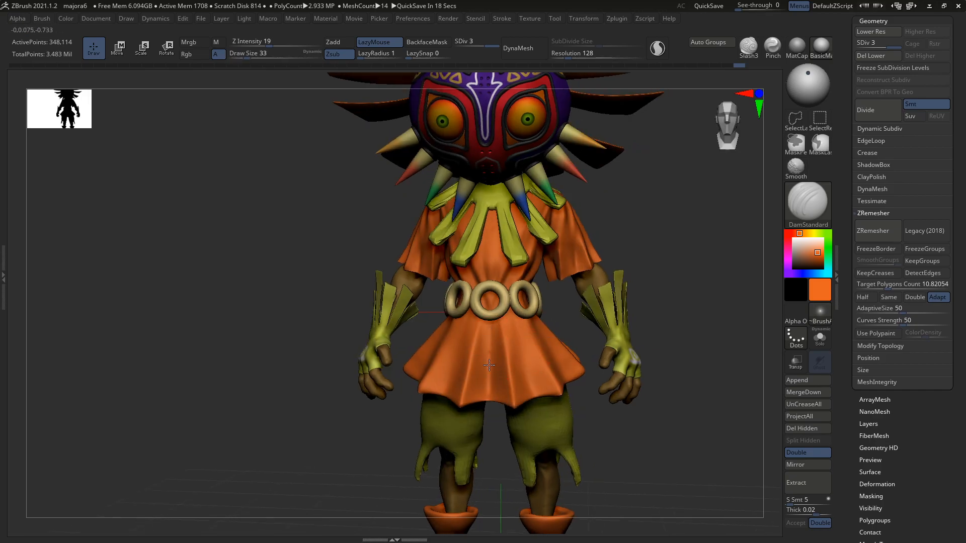
pyautogui.moveTo(510, 375); pyautogui.dragTo(499, 356, button='right')
# Isolate the tunic and deepen the creases around the side of the skirt from waist to hem with DamStandard
pyautogui.hotkey('shift', 's')
pyautogui.moveTo(486, 421); pyautogui.dragTo(530, 349, button='right')
pyautogui.moveTo(536, 431)
pyautogui.mouseDown(button='right')
pyautogui.moveTo(523, 341)
pyautogui.moveTo(560, 373)
pyautogui.mouseUp(button='right')
pyautogui.moveTo(547, 327); pyautogui.dragTo(571, 428)
pyautogui.moveTo(571, 371)
pyautogui.mouseDown(button='right')
pyautogui.moveTo(554, 328)
pyautogui.moveTo(601, 332)
pyautogui.moveTo(594, 313)
pyautogui.mouseUp(button='right')
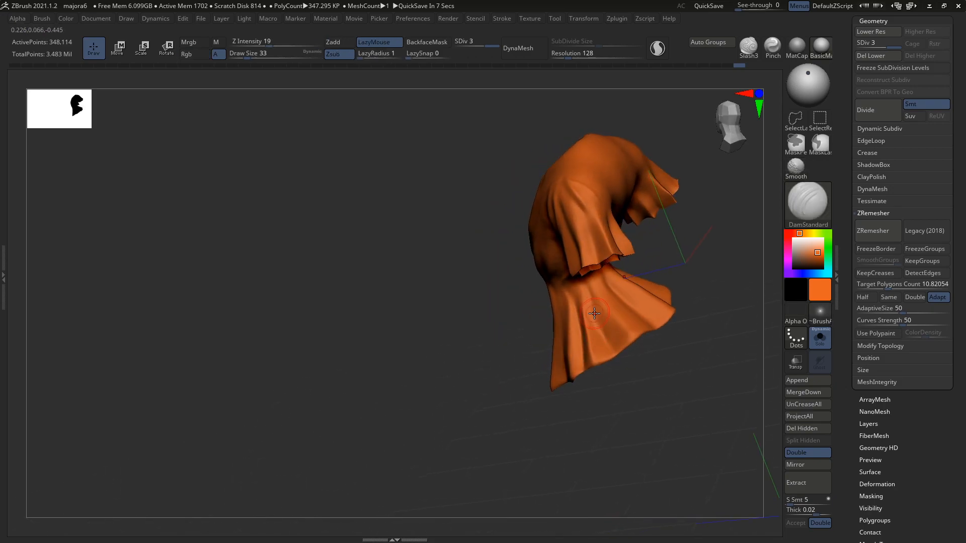
pyautogui.moveTo(625, 399)
pyautogui.mouseDown(button='right')
pyautogui.moveTo(644, 323)
pyautogui.moveTo(661, 322)
pyautogui.moveTo(610, 271)
pyautogui.mouseUp(button='right')
pyautogui.press('shift')
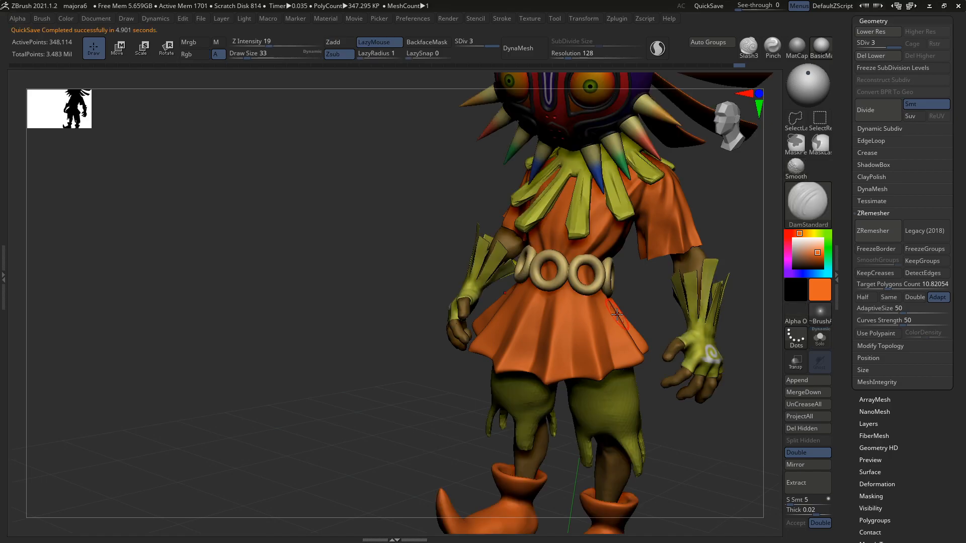
pyautogui.moveTo(503, 352)
pyautogui.mouseDown(button='right')
pyautogui.moveTo(591, 355)
pyautogui.moveTo(539, 374)
pyautogui.mouseUp(button='right')
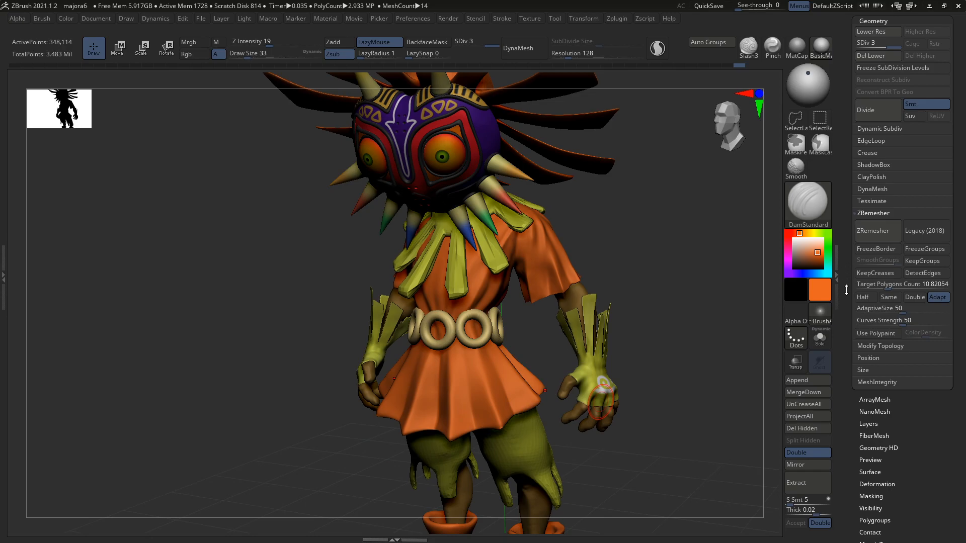
pyautogui.scroll(-1, 836, 351)
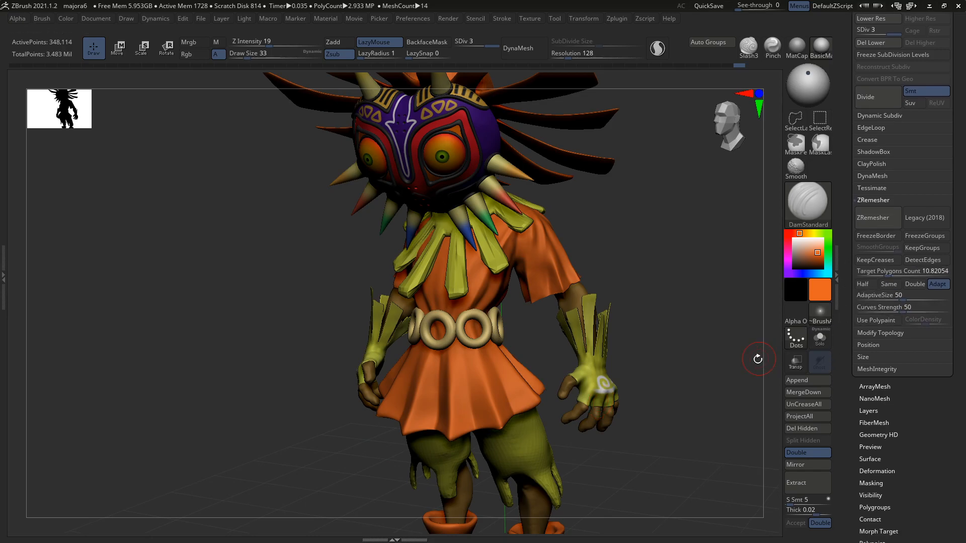
pyautogui.hotkey('shift', 'f')
pyautogui.hotkey('shift', 'f')
pyautogui.click(876, 225)
pyautogui.press('Escape')
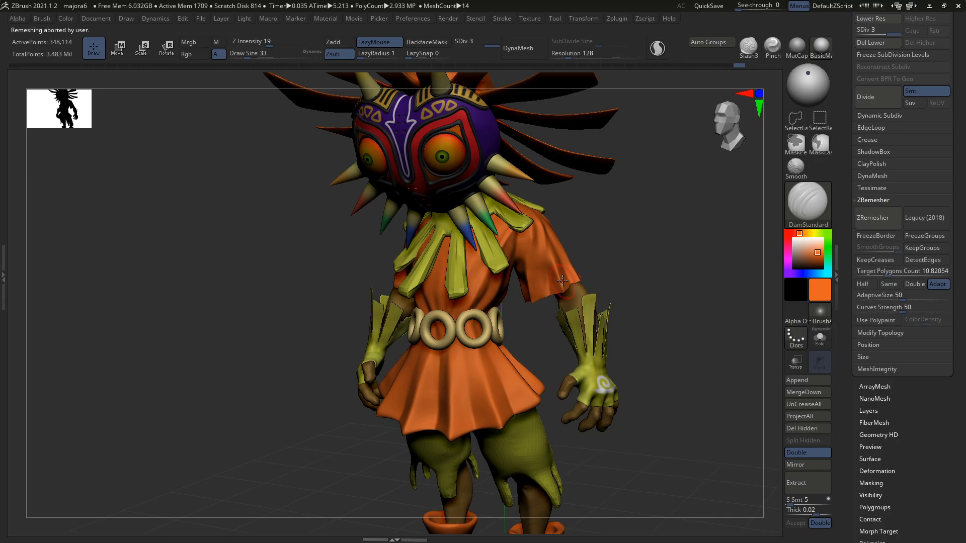
# Carve creases down the front of the sleeve with DamStandard at draw size 25 and smooth their transitions
pyautogui.keyDown('ctrl'); pyautogui.moveTo(551, 253); pyautogui.dragTo(558, 287, button='right'); pyautogui.keyUp('ctrl')
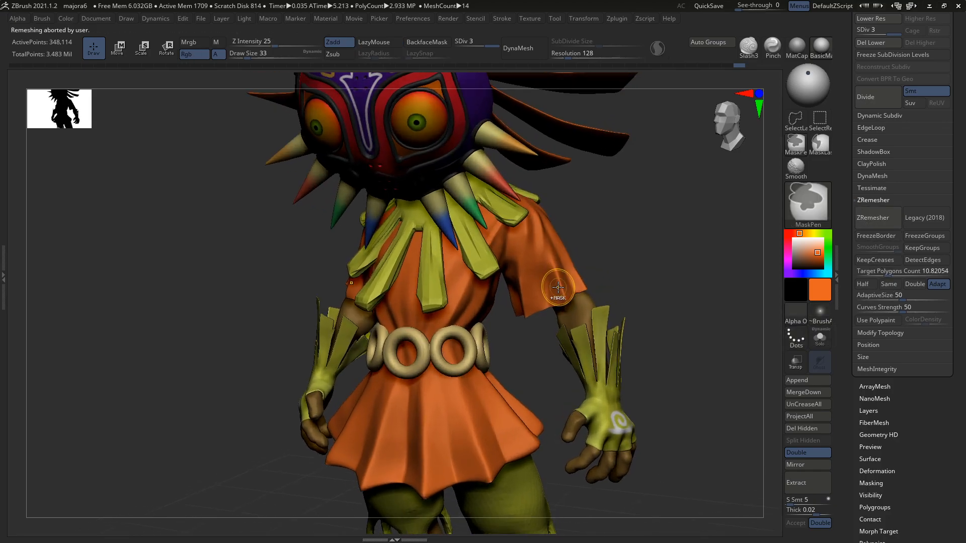
pyautogui.press('s')
pyautogui.moveTo(556, 272); pyautogui.dragTo(554, 272)
pyautogui.moveTo(554, 272); pyautogui.dragTo(539, 249, button='right')
pyautogui.hotkey('alt', 'shift', 's')
pyautogui.press('s')
pyautogui.moveTo(547, 239); pyautogui.dragTo(550, 238)
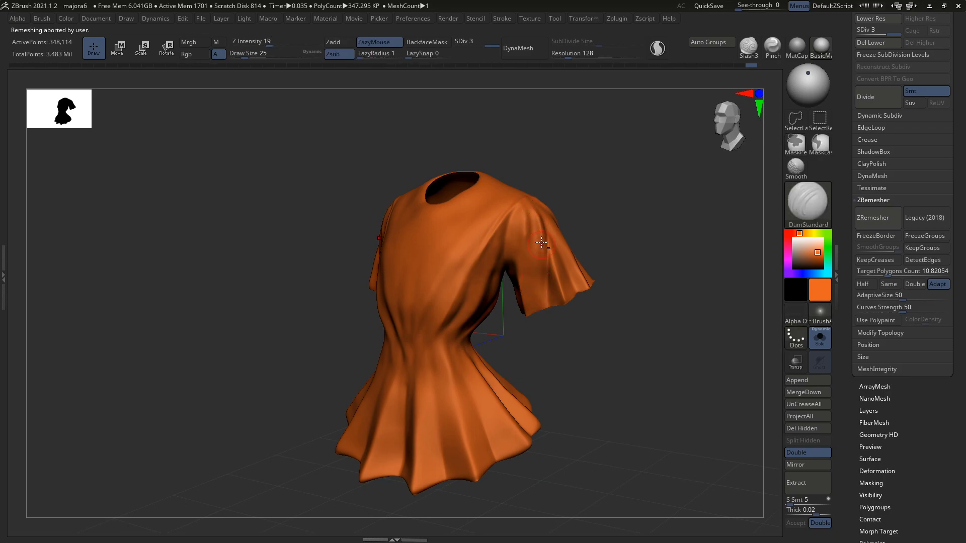
pyautogui.moveTo(550, 270); pyautogui.dragTo(567, 280, button='right')
pyautogui.keyDown('shift'); pyautogui.moveTo(546, 279); pyautogui.dragTo(545, 253); pyautogui.keyUp('shift')
pyautogui.moveTo(545, 252); pyautogui.dragTo(534, 240, button='right')
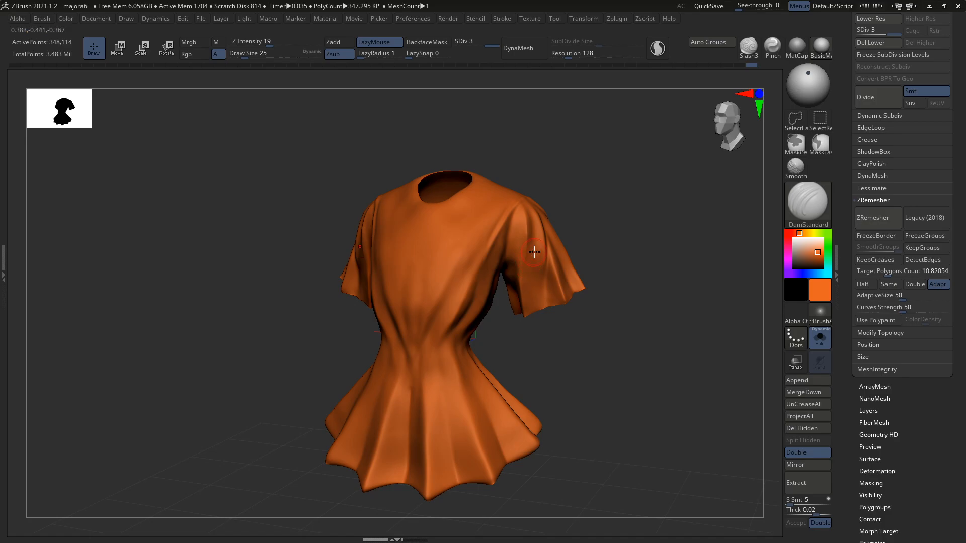
# Extend the sleeve creases between the shoulder seam and the armpit, and soften them with the Smooth brush
pyautogui.moveTo(540, 235); pyautogui.dragTo(527, 210, button='right')
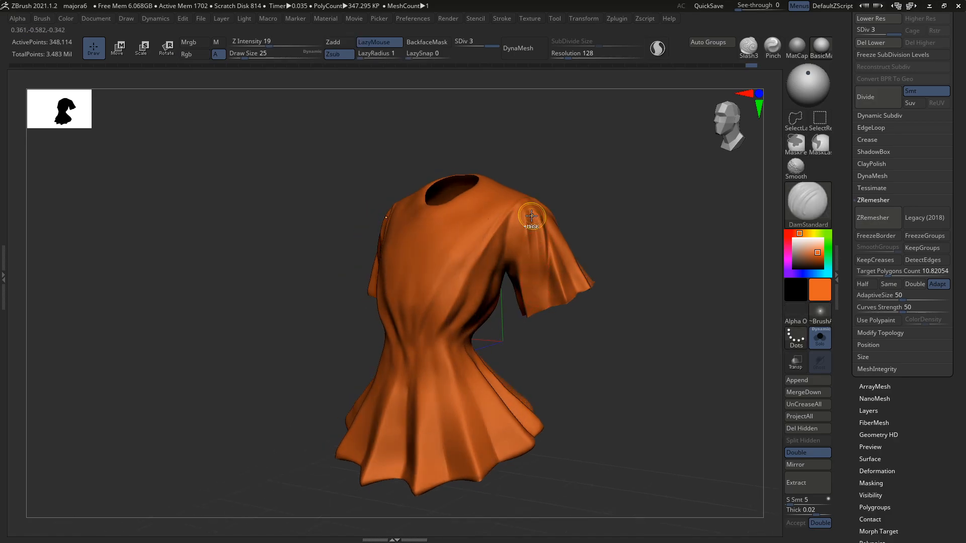
pyautogui.moveTo(535, 286)
pyautogui.mouseDown(button='right')
pyautogui.moveTo(522, 276)
pyautogui.moveTo(523, 287)
pyautogui.mouseUp(button='right')
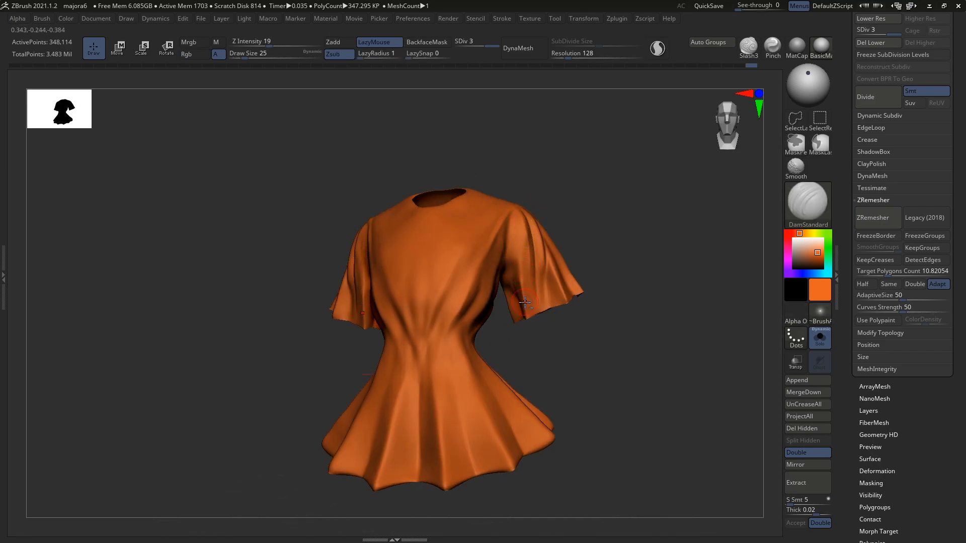
pyautogui.moveTo(518, 232)
pyautogui.mouseDown(button='right')
pyautogui.moveTo(526, 256)
pyautogui.moveTo(525, 221)
pyautogui.mouseUp(button='right')
pyautogui.moveTo(520, 278)
pyautogui.mouseDown(button='right')
pyautogui.moveTo(505, 277)
pyautogui.moveTo(518, 275)
pyautogui.mouseUp(button='right')
pyautogui.keyDown('shift'); pyautogui.moveTo(530, 228); pyautogui.dragTo(532, 259); pyautogui.keyUp('shift')
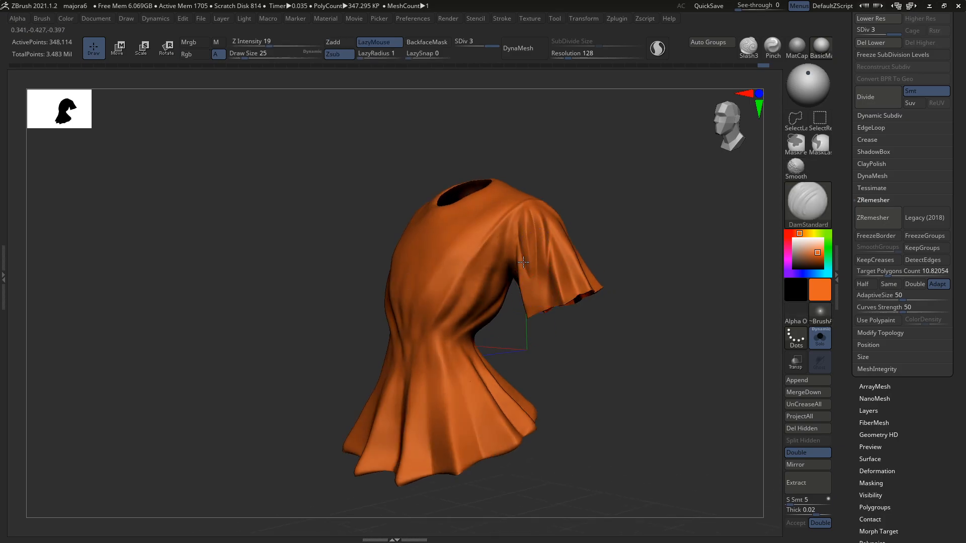
# Carve long creases down the outer side of the sleeve toward the hem with DamStandard at draw size 25
pyautogui.moveTo(552, 283)
pyautogui.mouseDown(button='right')
pyautogui.moveTo(595, 287)
pyautogui.moveTo(575, 267)
pyautogui.moveTo(605, 295)
pyautogui.moveTo(606, 280)
pyautogui.mouseUp(button='right')
pyautogui.hotkey('shift', 's')
pyautogui.press('ctrl')
pyautogui.keyDown('ctrl'); pyautogui.moveTo(602, 328); pyautogui.dragTo(605, 341, button='right'); pyautogui.keyUp('ctrl')
pyautogui.moveTo(547, 247); pyautogui.dragTo(571, 315)
pyautogui.hotkey('ctrl', 'z')
pyautogui.moveTo(548, 248); pyautogui.dragTo(578, 343)
pyautogui.moveTo(576, 304); pyautogui.dragTo(548, 263, button='right')
pyautogui.moveTo(550, 275); pyautogui.dragTo(562, 340)
pyautogui.moveTo(557, 322); pyautogui.dragTo(585, 290, button='right')
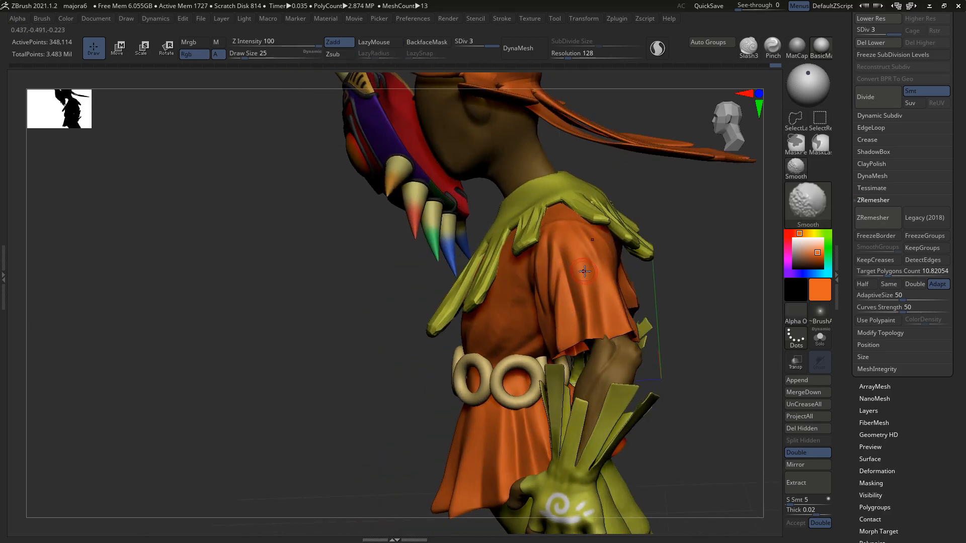
pyautogui.moveTo(602, 322)
pyautogui.mouseDown(button='right')
pyautogui.moveTo(581, 240)
pyautogui.moveTo(601, 267)
pyautogui.moveTo(586, 297)
pyautogui.moveTo(568, 284)
pyautogui.mouseUp(button='right')
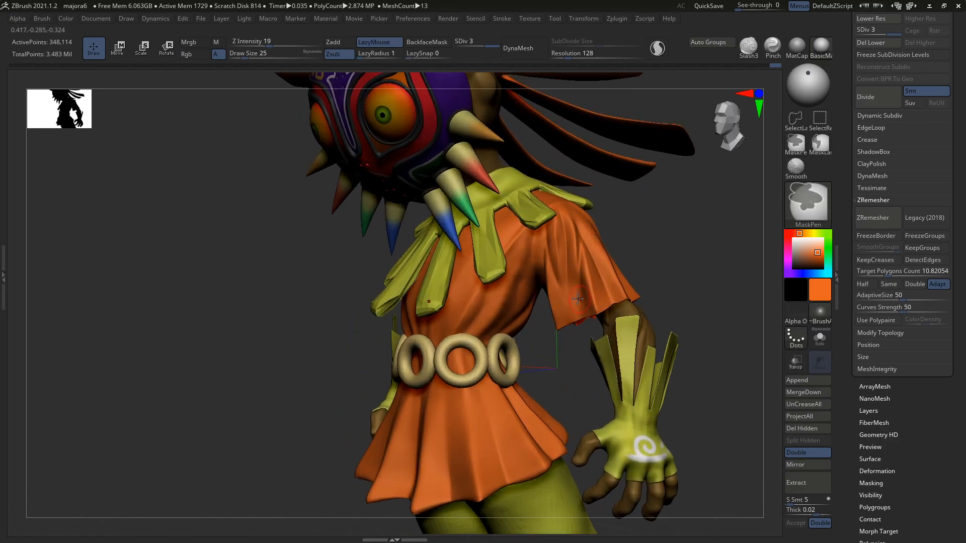
# Sharpen the sleeve folds above the hem with DamStandard on the isolated tunic and blend them with smoothing
pyautogui.moveTo(580, 328)
pyautogui.mouseDown(button='right')
pyautogui.moveTo(587, 333)
pyautogui.moveTo(574, 330)
pyautogui.moveTo(575, 308)
pyautogui.moveTo(577, 320)
pyautogui.mouseUp(button='right')
pyautogui.hotkey('alt', 's')
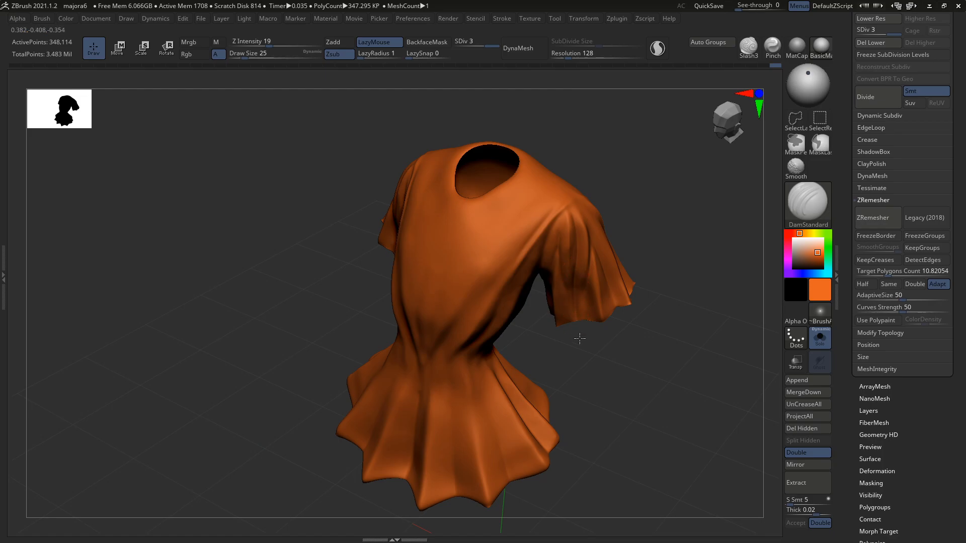
pyautogui.moveTo(580, 339); pyautogui.dragTo(584, 267, button='right')
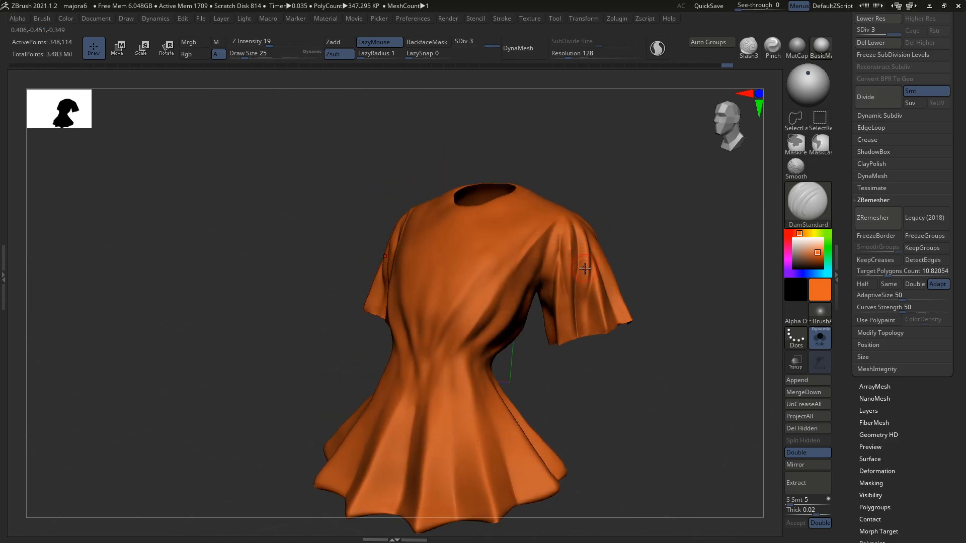
pyautogui.moveTo(583, 301)
pyautogui.mouseDown(button='right')
pyautogui.moveTo(578, 372)
pyautogui.moveTo(569, 328)
pyautogui.moveTo(581, 358)
pyautogui.moveTo(597, 279)
pyautogui.mouseUp(button='right')
pyautogui.press('shift')
pyautogui.press('shift')
# Reshape the sleeve's folds and hem with the Move brush at draw sizes 56 and 41
pyautogui.press('b')
pyautogui.press('m')
pyautogui.press('v')
pyautogui.moveTo(583, 342)
pyautogui.mouseDown(button='right')
pyautogui.moveTo(572, 281)
pyautogui.moveTo(578, 302)
pyautogui.mouseUp(button='right')
pyautogui.press('s')
pyautogui.moveTo(583, 333); pyautogui.dragTo(585, 333)
pyautogui.moveTo(552, 337); pyautogui.dragTo(539, 355, button='right')
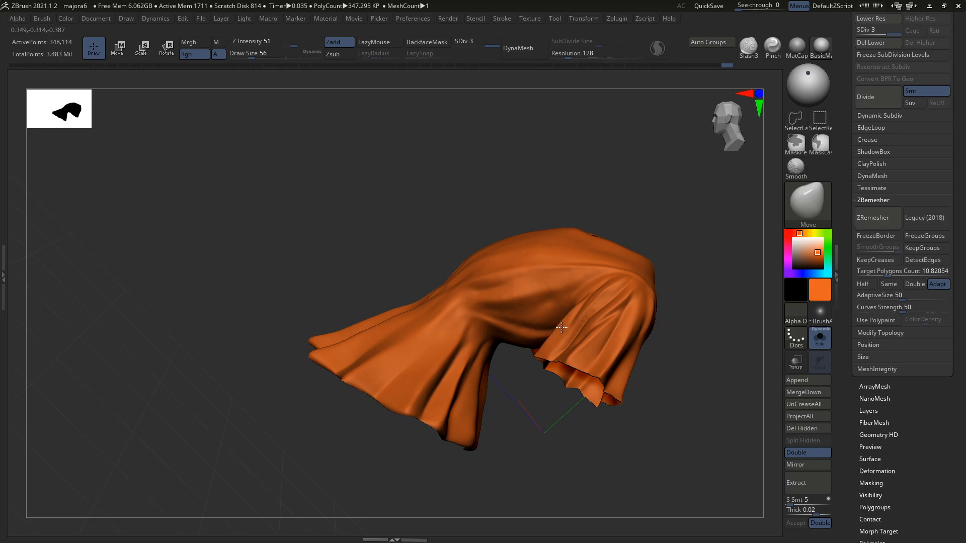
pyautogui.moveTo(596, 288); pyautogui.dragTo(641, 322, button='right')
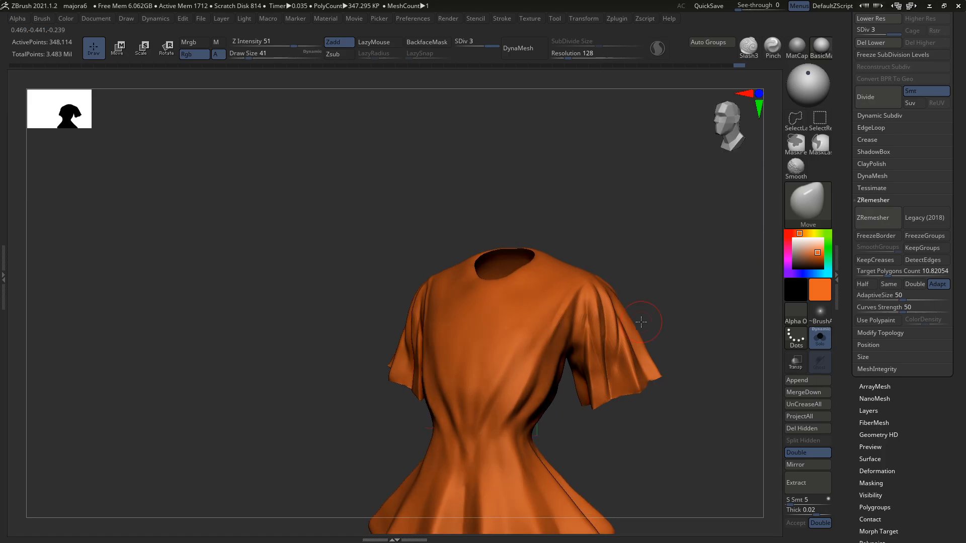
# Check the sleeve on the full character and smooth its front creases at draw size 41
pyautogui.hotkey('alt', 's')
pyautogui.moveTo(649, 276)
pyautogui.keyDown('ctrl'); pyautogui.mouseDown(button='right')
pyautogui.moveTo(664, 329)
pyautogui.moveTo(690, 327)
pyautogui.moveTo(658, 332)
pyautogui.moveTo(629, 397)
pyautogui.mouseUp(button='right'); pyautogui.keyUp('ctrl')
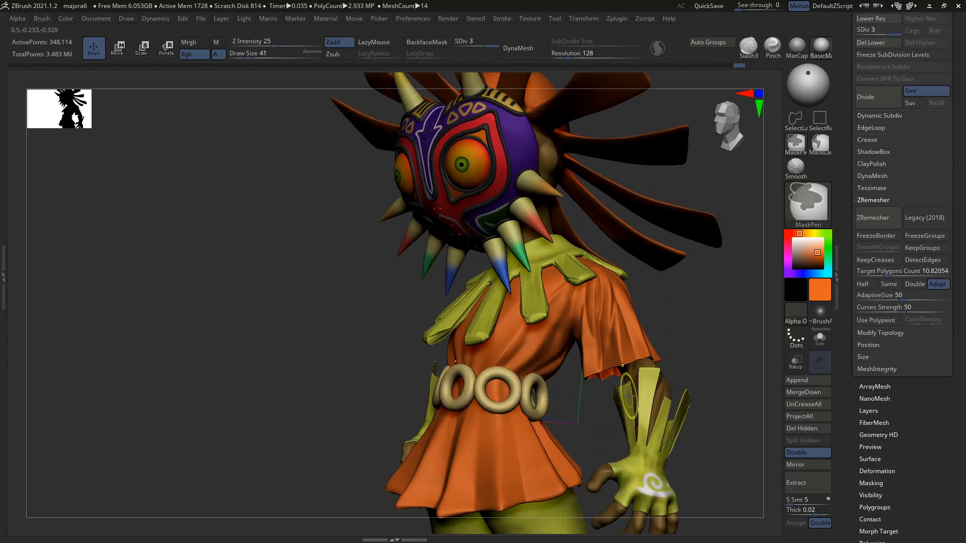
pyautogui.moveTo(605, 334)
pyautogui.keyDown('ctrl'); pyautogui.mouseDown(button='right')
pyautogui.moveTo(606, 366)
pyautogui.moveTo(605, 356)
pyautogui.mouseUp(button='right'); pyautogui.keyUp('ctrl')
pyautogui.press('ctrl')
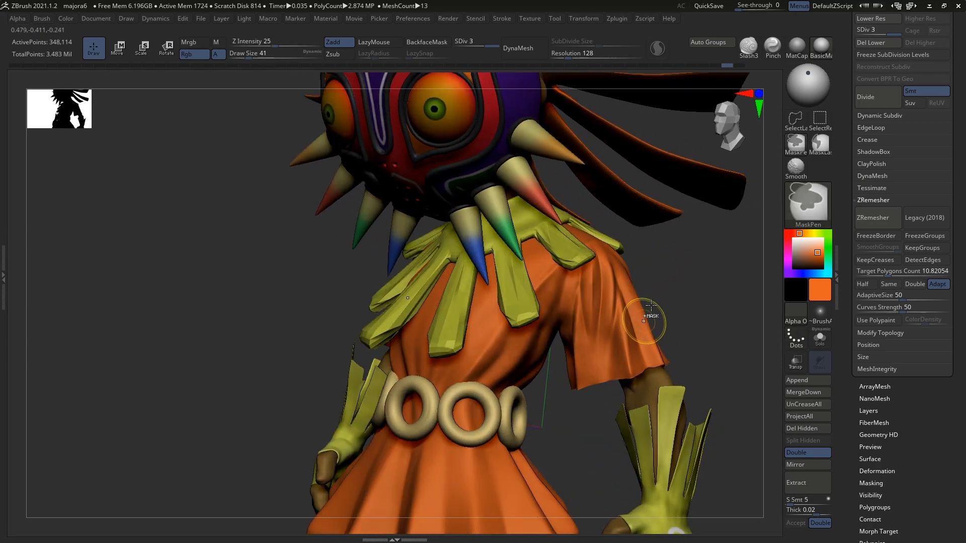
pyautogui.hotkey('shift', 's')
pyautogui.moveTo(604, 327)
pyautogui.keyDown('shift'); pyautogui.mouseDown()
pyautogui.moveTo(596, 340)
pyautogui.moveTo(606, 317)
pyautogui.moveTo(605, 326)
pyautogui.mouseUp(); pyautogui.keyUp('shift')
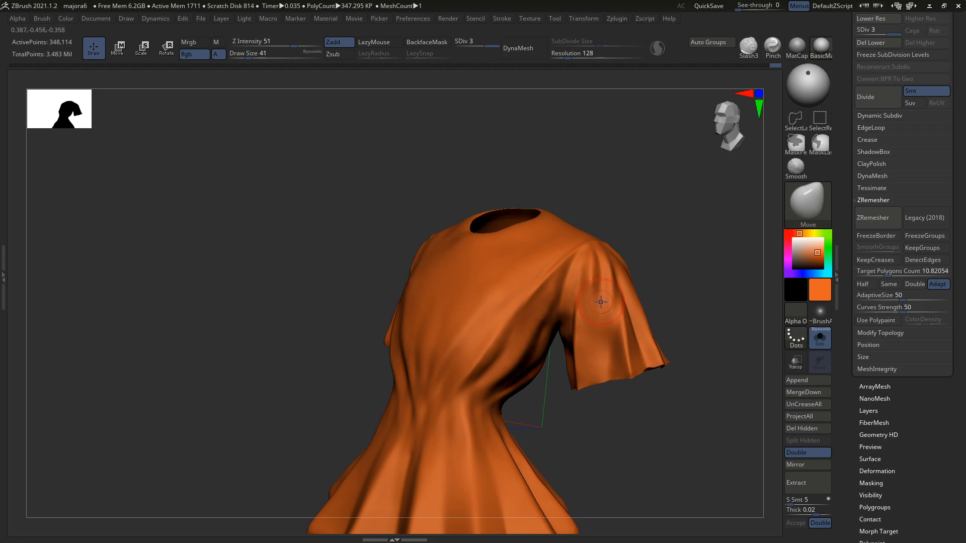
# Flatten the surfaces of the sleeve and shoulder folds with hPolish at draw sizes 41 and 54
pyautogui.press('b')
pyautogui.press('h')
pyautogui.press('p')
pyautogui.moveTo(594, 259); pyautogui.dragTo(597, 298)
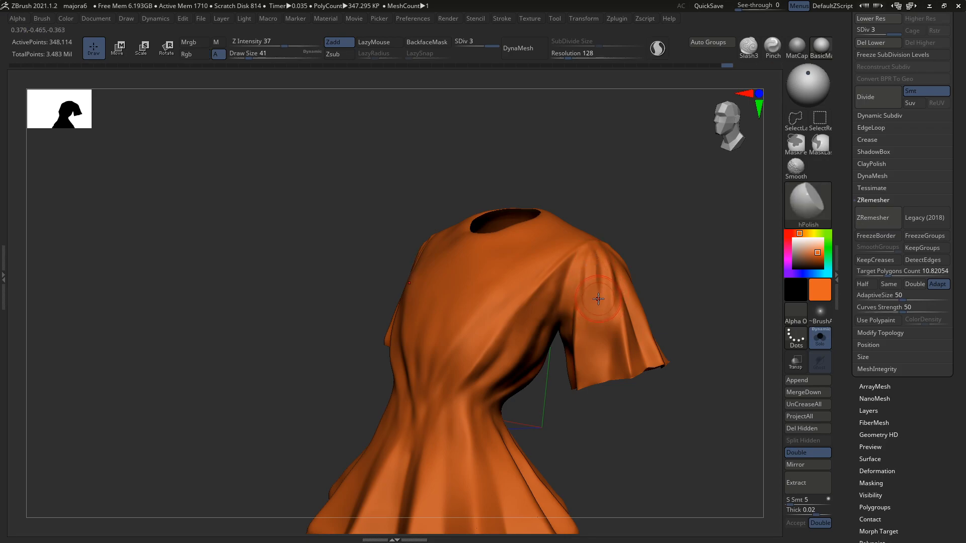
pyautogui.moveTo(597, 298); pyautogui.dragTo(616, 277, button='right')
pyautogui.press(']')
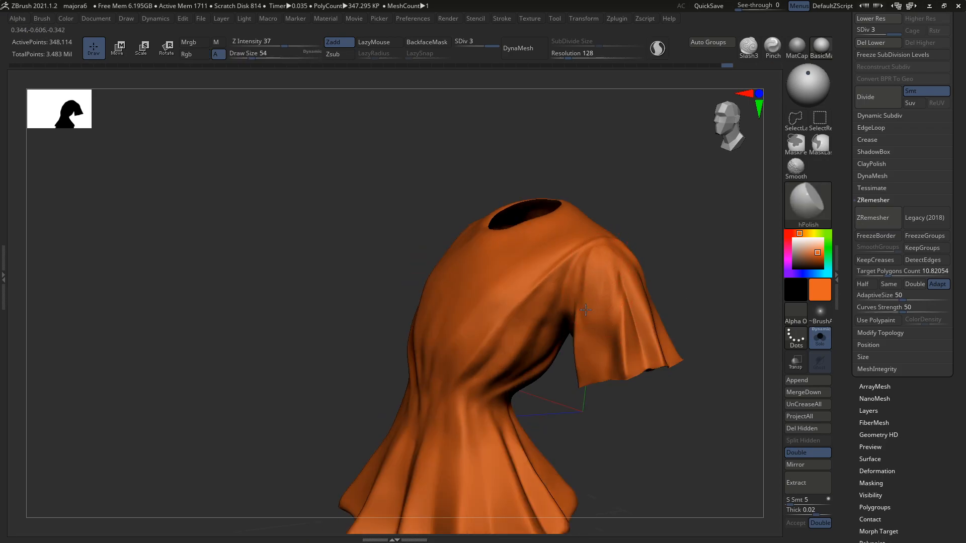
pyautogui.moveTo(584, 307); pyautogui.dragTo(616, 229, button='right')
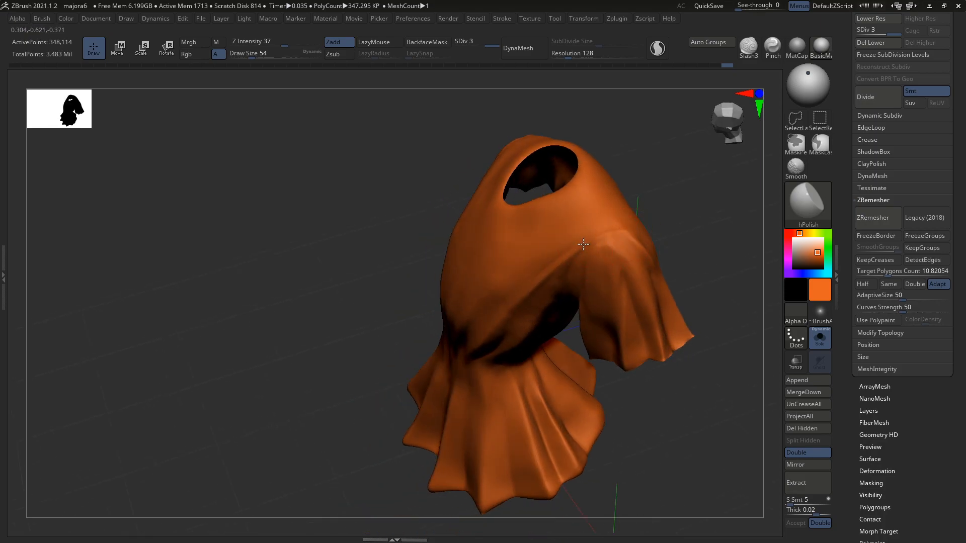
pyautogui.moveTo(641, 261)
pyautogui.mouseDown(button='right')
pyautogui.moveTo(626, 257)
pyautogui.moveTo(639, 241)
pyautogui.mouseUp(button='right')
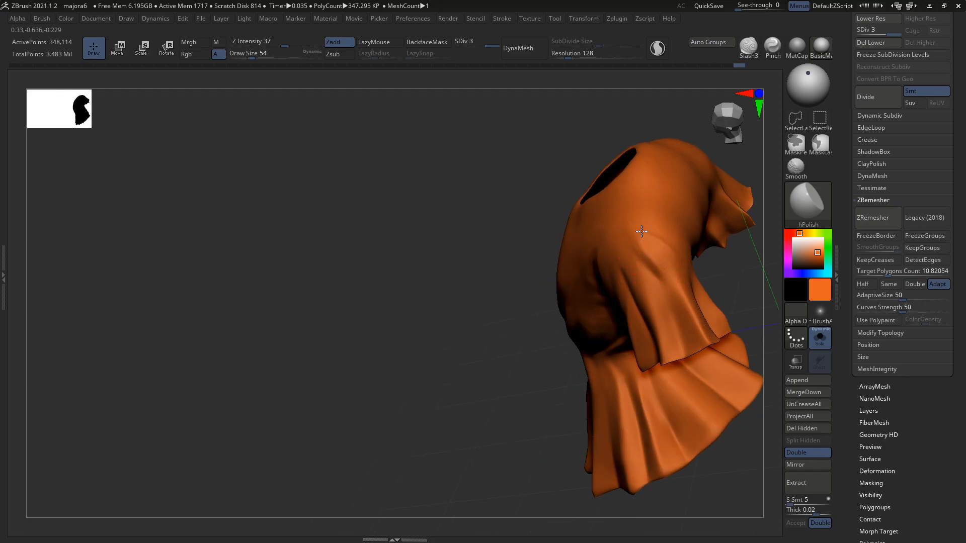
pyautogui.moveTo(682, 280); pyautogui.dragTo(649, 236, button='right')
pyautogui.moveTo(602, 257)
pyautogui.mouseDown(button='right')
pyautogui.moveTo(622, 267)
pyautogui.moveTo(611, 321)
pyautogui.moveTo(603, 315)
pyautogui.mouseUp(button='right')
# Deepen the creases near the armpit at the sleeve's front with DamStandard at draw size 33 and smooth the shoulder above
pyautogui.press('shift')
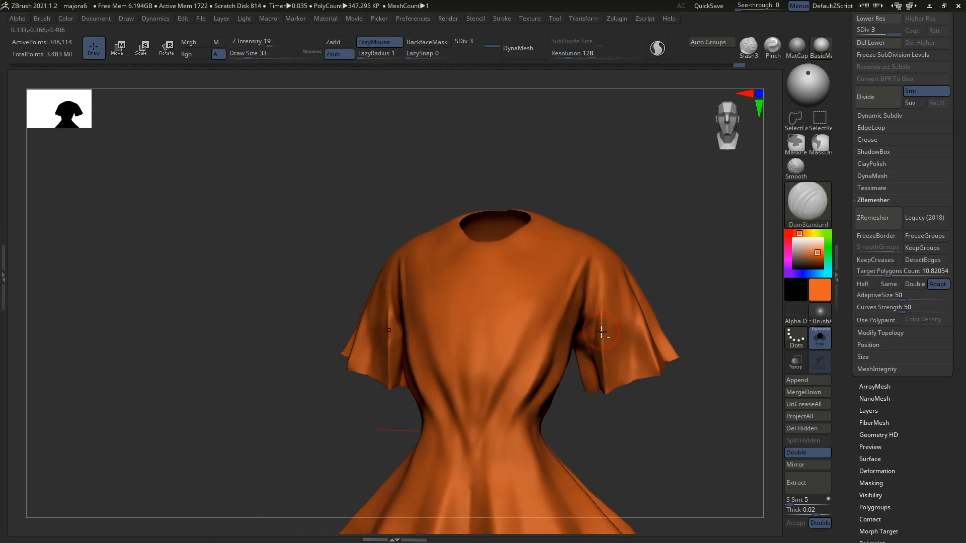
pyautogui.moveTo(591, 332); pyautogui.dragTo(586, 276, button='right')
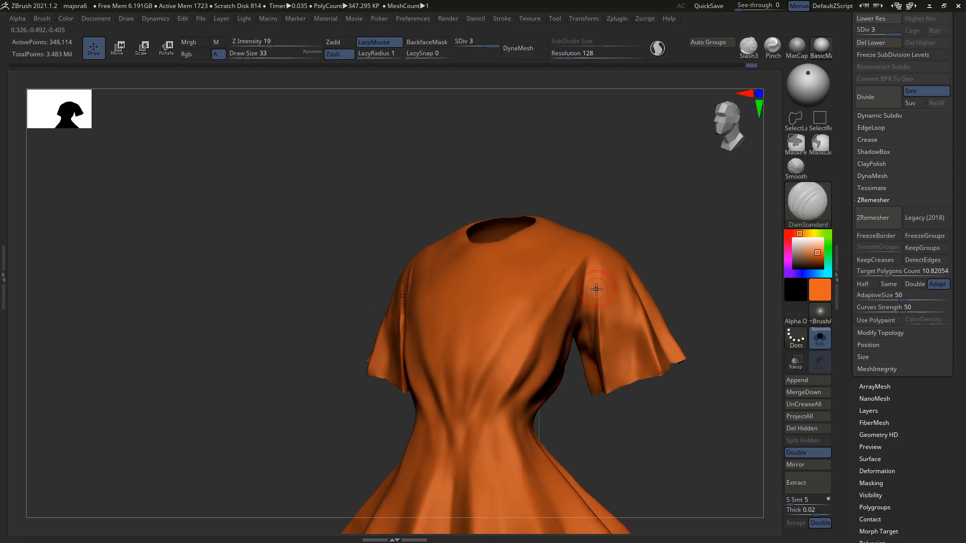
pyautogui.moveTo(590, 340); pyautogui.dragTo(594, 302, button='right')
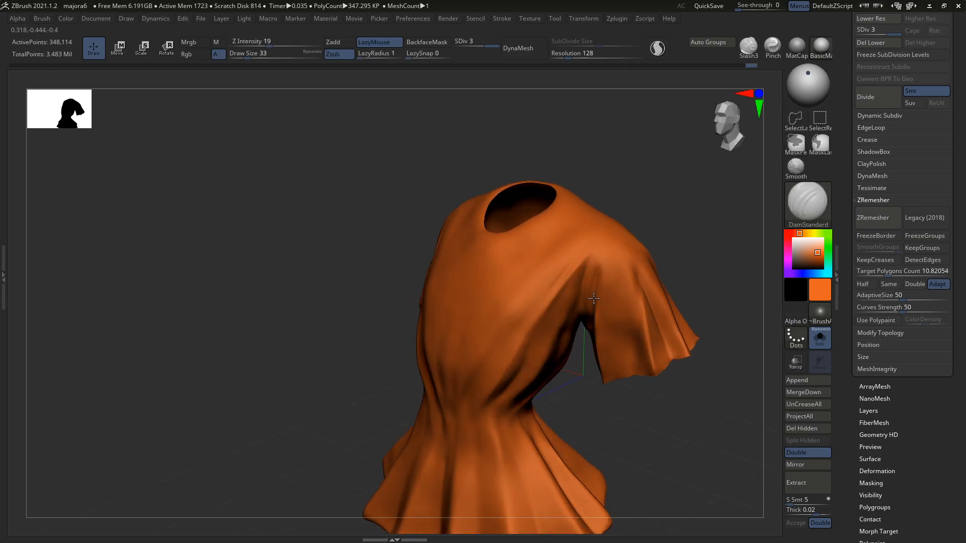
pyautogui.keyDown('shift'); pyautogui.moveTo(609, 260); pyautogui.dragTo(606, 269); pyautogui.keyUp('shift')
pyautogui.moveTo(606, 270)
pyautogui.mouseDown(button='right')
pyautogui.moveTo(619, 254)
pyautogui.moveTo(613, 288)
pyautogui.moveTo(647, 297)
pyautogui.moveTo(643, 280)
pyautogui.moveTo(612, 276)
pyautogui.mouseUp(button='right')
pyautogui.hotkey('alt', 's')
pyautogui.keyDown('ctrl'); pyautogui.moveTo(611, 277); pyautogui.dragTo(607, 301, button='right'); pyautogui.keyUp('ctrl')
pyautogui.hotkey('alt', 's')
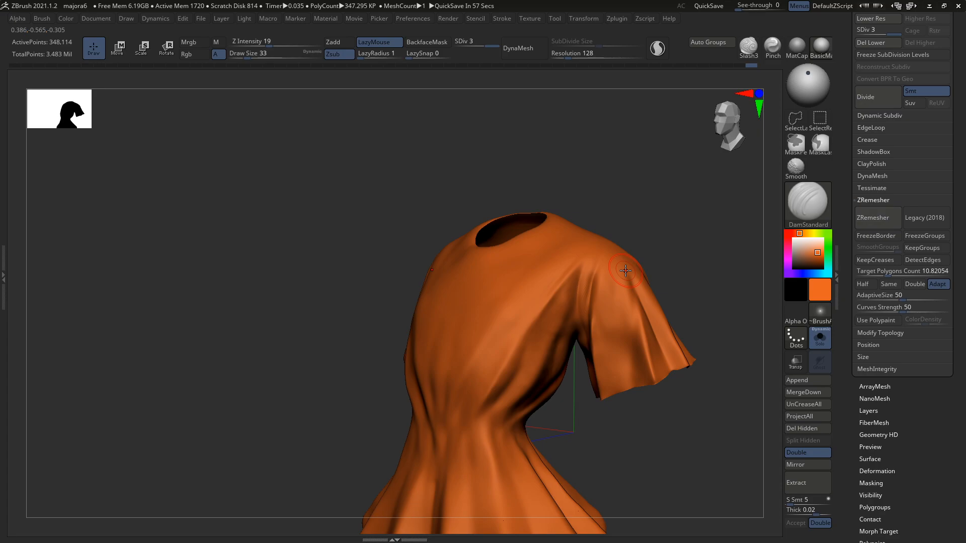
# Hide everything but the sleeves and deepen their outer folds with DamStandard at draw size 39
pyautogui.moveTo(639, 338)
pyautogui.mouseDown(button='right')
pyautogui.moveTo(628, 337)
pyautogui.moveTo(643, 337)
pyautogui.mouseUp(button='right')
pyautogui.hotkey('ctrl', 'shift')
pyautogui.moveTo(692, 386)
pyautogui.keyDown('ctrl'); pyautogui.keyDown('shift'); pyautogui.mouseDown()
pyautogui.moveTo(594, 409)
pyautogui.moveTo(564, 362)
pyautogui.moveTo(583, 221)
pyautogui.moveTo(699, 371)
pyautogui.mouseUp(); pyautogui.keyUp('shift'); pyautogui.keyUp('ctrl')
pyautogui.moveTo(699, 371)
pyautogui.mouseDown(button='right')
pyautogui.moveTo(675, 388)
pyautogui.moveTo(669, 323)
pyautogui.moveTo(593, 403)
pyautogui.mouseUp(button='right')
pyautogui.hotkey('ctrl', 'shift')
pyautogui.moveTo(591, 417)
pyautogui.keyDown('ctrl'); pyautogui.keyDown('alt'); pyautogui.keyDown('shift'); pyautogui.mouseDown()
pyautogui.moveTo(585, 216)
pyautogui.moveTo(576, 415)
pyautogui.mouseUp(); pyautogui.keyUp('shift'); pyautogui.keyUp('alt'); pyautogui.keyUp('ctrl')
pyautogui.moveTo(578, 425)
pyautogui.mouseDown(button='right')
pyautogui.moveTo(598, 365)
pyautogui.moveTo(636, 362)
pyautogui.moveTo(614, 323)
pyautogui.mouseUp(button='right')
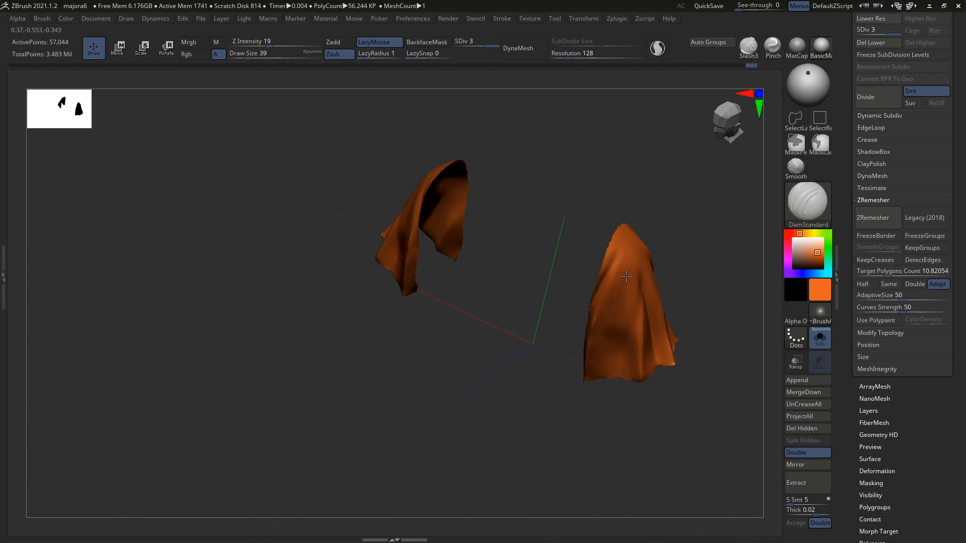
pyautogui.moveTo(619, 368); pyautogui.dragTo(618, 394, button='right')
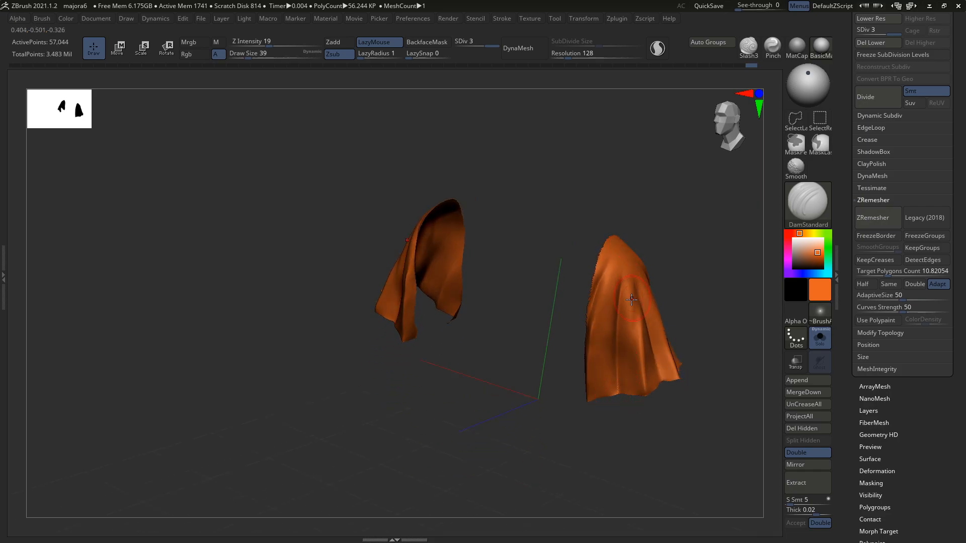
pyautogui.moveTo(633, 294); pyautogui.dragTo(619, 304, button='right')
pyautogui.moveTo(633, 266)
pyautogui.mouseDown(button='right')
pyautogui.moveTo(640, 249)
pyautogui.moveTo(648, 375)
pyautogui.moveTo(663, 330)
pyautogui.moveTo(654, 336)
pyautogui.moveTo(691, 338)
pyautogui.moveTo(664, 347)
pyautogui.mouseUp(button='right')
# Show the full character and reshape the isolated sleeve's folds with the Move brush
pyautogui.hotkey('alt', 's')
pyautogui.press('b')
pyautogui.press('m')
pyautogui.press('v')
pyautogui.press('s')
pyautogui.moveTo(659, 350); pyautogui.dragTo(657, 350)
pyautogui.moveTo(655, 350)
pyautogui.mouseDown(button='right')
pyautogui.moveTo(702, 310)
pyautogui.moveTo(674, 328)
pyautogui.mouseUp(button='right')
pyautogui.press('s')
pyautogui.moveTo(655, 347); pyautogui.dragTo(650, 347)
pyautogui.moveTo(653, 348)
pyautogui.mouseDown(button='right')
pyautogui.moveTo(656, 366)
pyautogui.moveTo(638, 347)
pyautogui.moveTo(646, 346)
pyautogui.mouseUp(button='right')
pyautogui.press('s')
pyautogui.moveTo(647, 347); pyautogui.dragTo(661, 346)
pyautogui.moveTo(661, 346)
pyautogui.mouseDown(button='right')
pyautogui.moveTo(705, 295)
pyautogui.moveTo(696, 302)
pyautogui.moveTo(725, 303)
pyautogui.moveTo(710, 305)
pyautogui.moveTo(684, 379)
pyautogui.moveTo(657, 375)
pyautogui.mouseUp(button='right')
# Restore the hidden tunic parts and adjust the sleeve's outer silhouette with the Move brush at draw size 87
pyautogui.keyDown('ctrl'); pyautogui.keyDown('shift'); pyautogui.click(711, 306); pyautogui.keyUp('shift'); pyautogui.keyUp('ctrl')
pyautogui.press('s')
pyautogui.moveTo(655, 375); pyautogui.dragTo(660, 376)
pyautogui.moveTo(660, 375); pyautogui.dragTo(677, 376, button='right')
pyautogui.press('s')
pyautogui.moveTo(664, 371); pyautogui.dragTo(657, 374)
pyautogui.press('s')
pyautogui.moveTo(661, 364); pyautogui.dragTo(654, 362)
pyautogui.moveTo(657, 350); pyautogui.dragTo(665, 334, button='right')
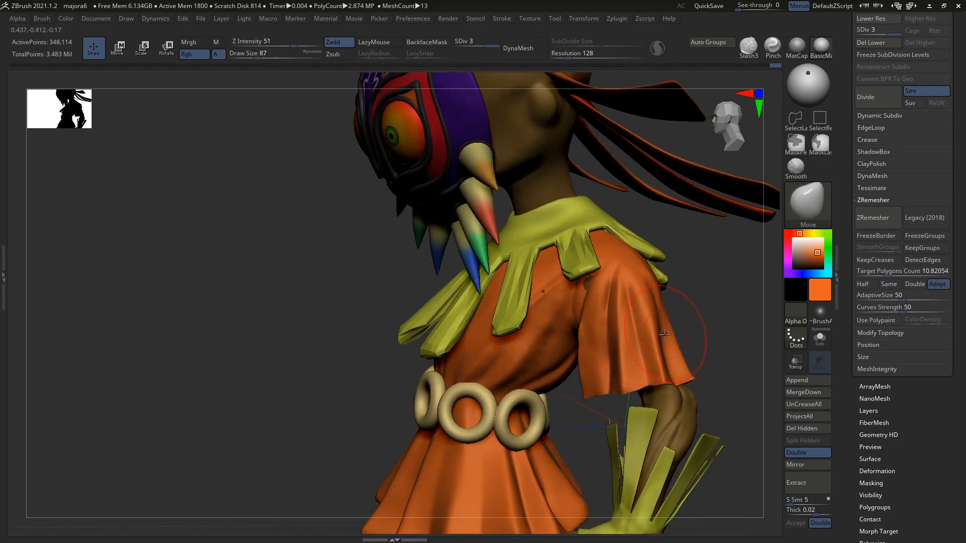
# Refine the creases on the upper outer side of the sleeve with DamStandard
pyautogui.press('b')
pyautogui.press('d')
pyautogui.press('s')
pyautogui.moveTo(678, 294); pyautogui.dragTo(667, 298, button='right')
pyautogui.press('s')
pyautogui.moveTo(670, 300); pyautogui.dragTo(669, 300)
pyautogui.press('s')
pyautogui.moveTo(669, 302); pyautogui.dragTo(658, 313, button='right')
# Adjust the sleeve's lower folds and hem with the Move brush at draw sizes 94 and 59
pyautogui.press('b')
pyautogui.press('m')
pyautogui.press('v')
pyautogui.press(']')
pyautogui.press(']')
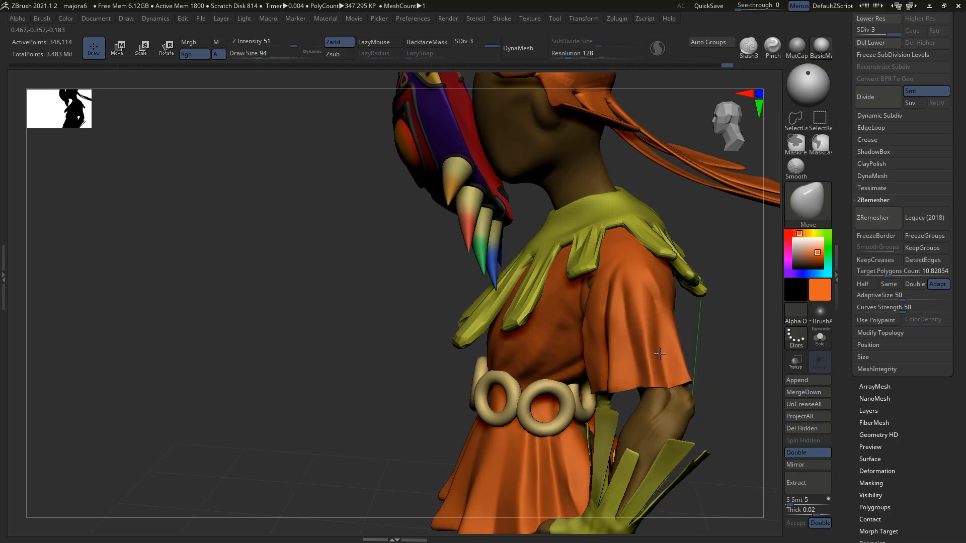
pyautogui.press('[')
pyautogui.press('[')
pyautogui.press('[')
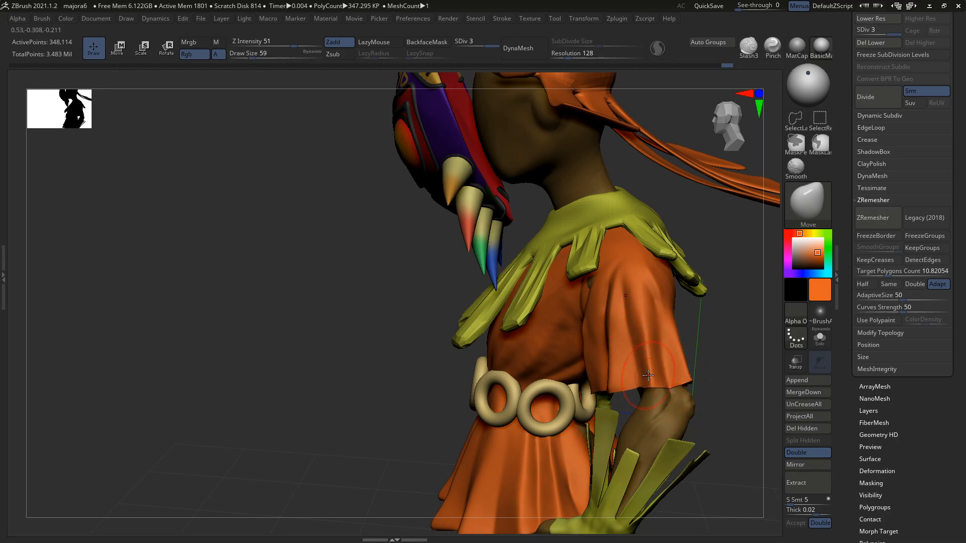
pyautogui.moveTo(652, 382); pyautogui.dragTo(691, 369, button='right')
pyautogui.press('s')
pyautogui.moveTo(646, 368); pyautogui.dragTo(649, 368)
pyautogui.press(']')
pyautogui.moveTo(645, 363)
pyautogui.mouseDown(button='right')
pyautogui.moveTo(647, 377)
pyautogui.moveTo(616, 335)
pyautogui.moveTo(641, 332)
pyautogui.moveTo(624, 330)
pyautogui.mouseUp(button='right')
# Carve long folds along the outer sleeve between hem and shoulder with DamStandard at draw size 41
pyautogui.press('[')
pyautogui.press('b')
pyautogui.press('d')
pyautogui.press('s')
pyautogui.press('[')
pyautogui.press('[')
pyautogui.moveTo(621, 384); pyautogui.dragTo(609, 279)
pyautogui.moveTo(655, 368)
pyautogui.mouseDown(button='right')
pyautogui.moveTo(640, 308)
pyautogui.moveTo(616, 281)
pyautogui.mouseUp(button='right')
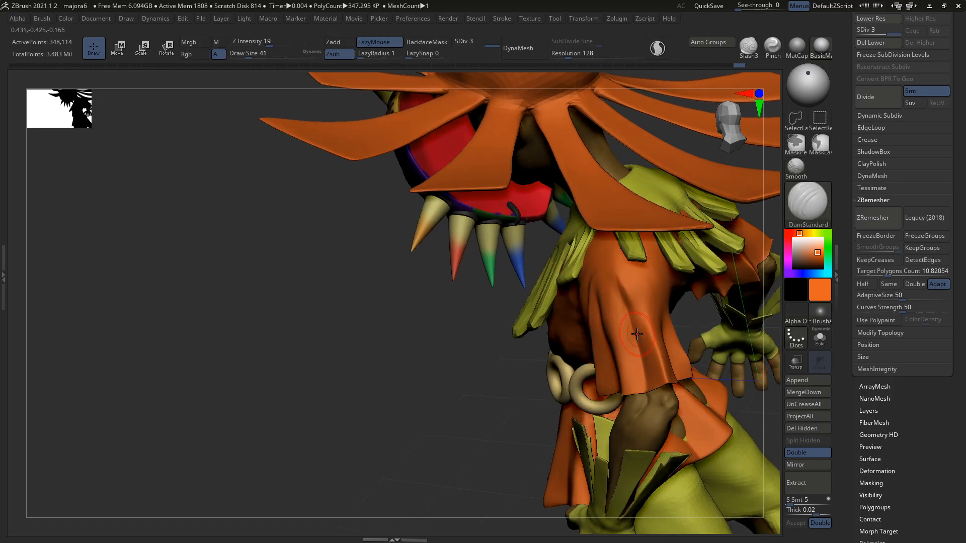
pyautogui.moveTo(637, 299)
pyautogui.mouseDown(button='right')
pyautogui.moveTo(671, 263)
pyautogui.moveTo(629, 306)
pyautogui.mouseUp(button='right')
# Isolate the tunic and flatten the upper outer sleeve below the shoulder with hPolish at draw size 56
pyautogui.hotkey('alt', 's')
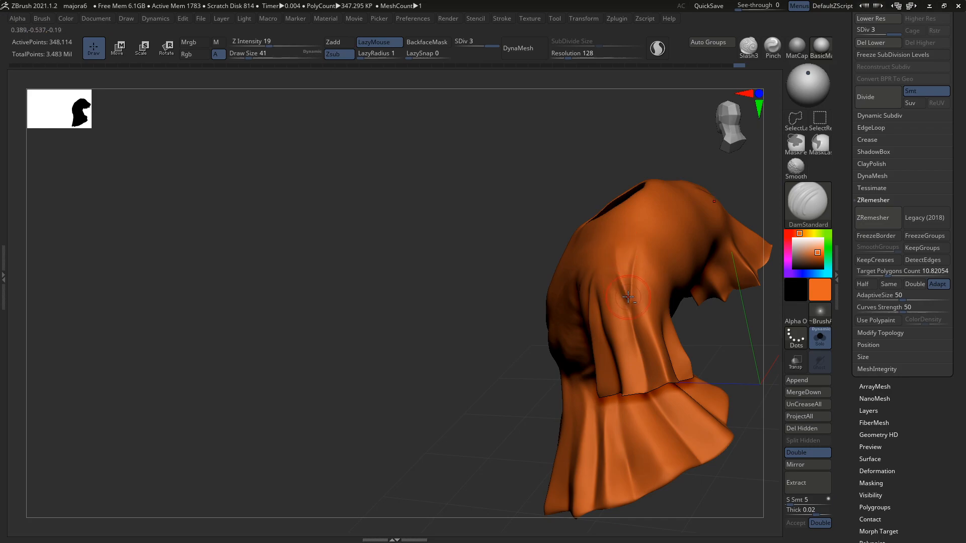
pyautogui.moveTo(621, 245); pyautogui.dragTo(641, 299, button='right')
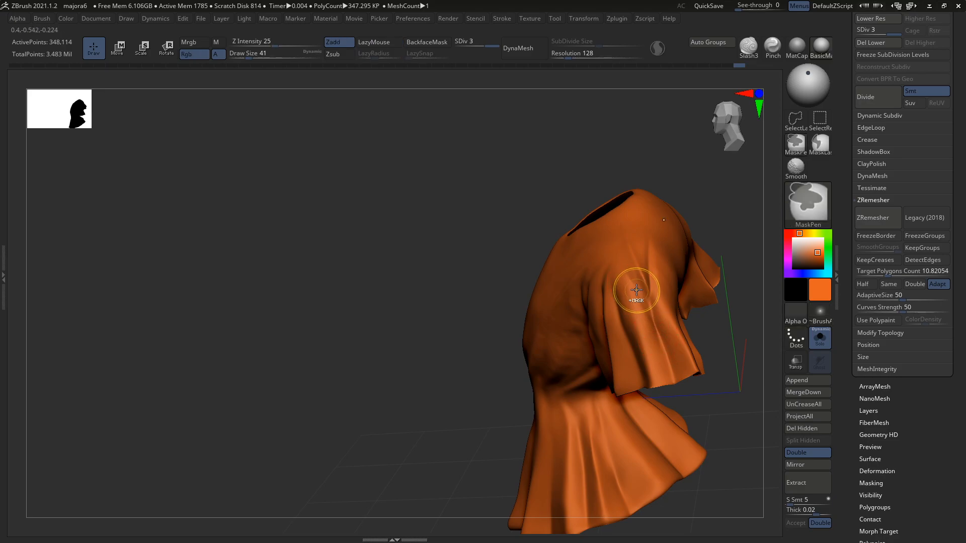
pyautogui.press('ctrl')
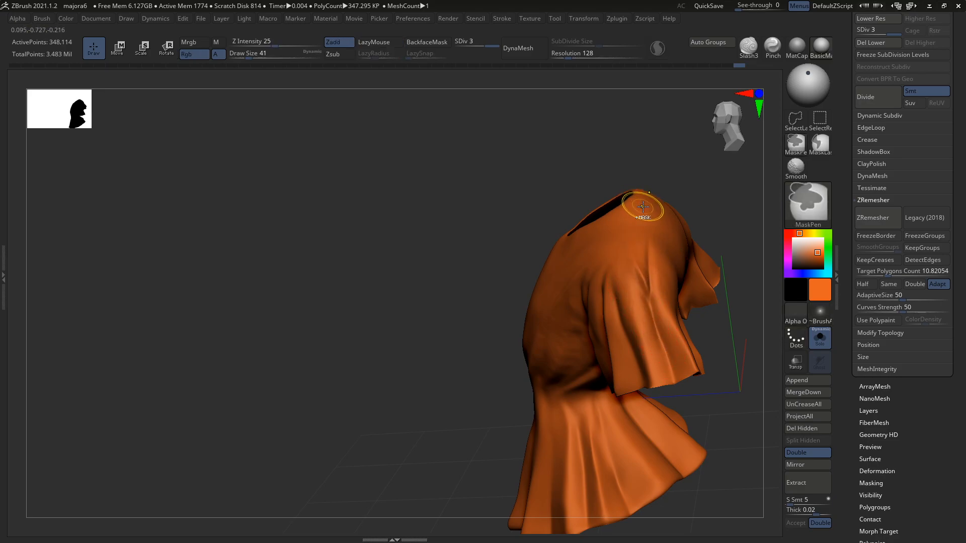
pyautogui.press('ctrl')
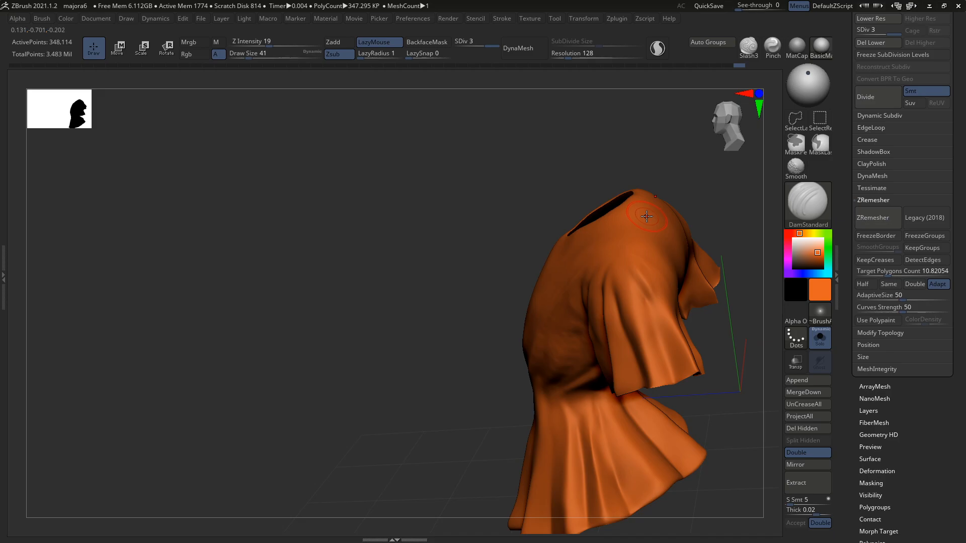
pyautogui.press('b')
pyautogui.press('h')
pyautogui.press('p')
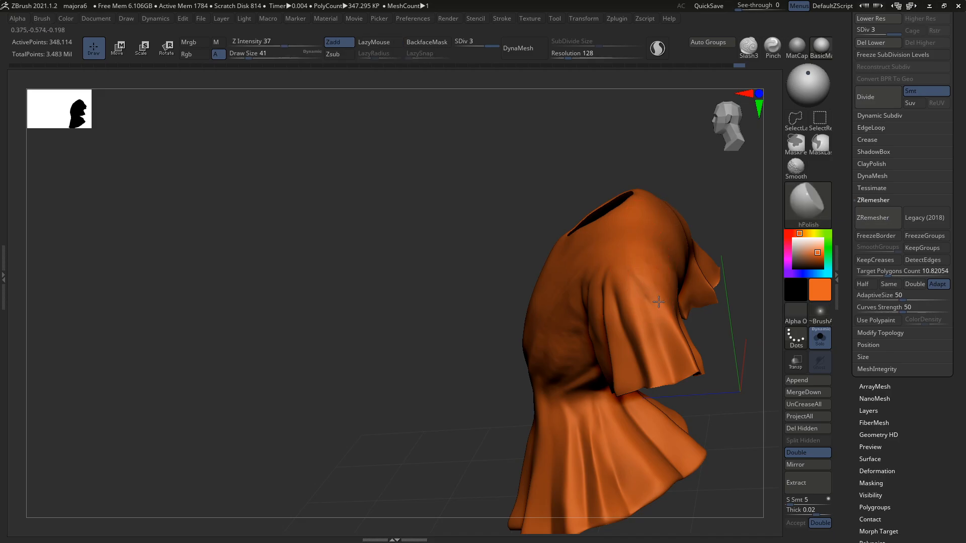
pyautogui.press('shift')
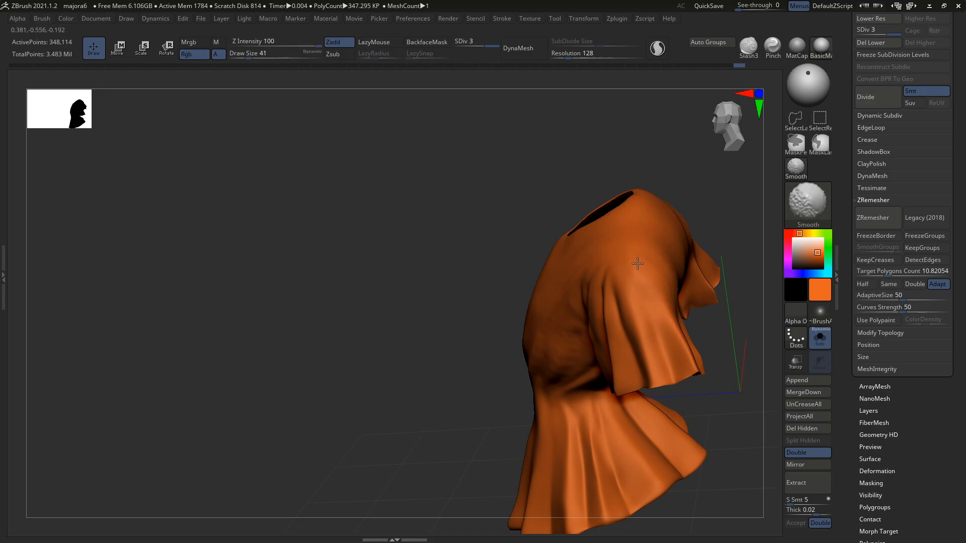
pyautogui.press('s')
pyautogui.moveTo(638, 273); pyautogui.dragTo(641, 274)
pyautogui.moveTo(652, 304); pyautogui.dragTo(637, 265, button='right')
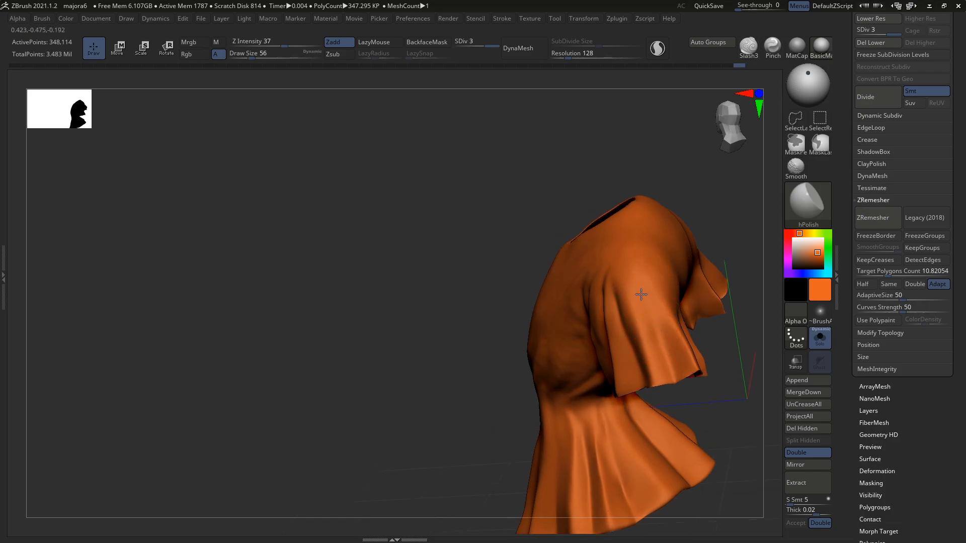
pyautogui.moveTo(687, 306)
pyautogui.mouseDown(button='right')
pyautogui.moveTo(671, 327)
pyautogui.moveTo(637, 291)
pyautogui.mouseUp(button='right')
# Carve diagonal creases from the upper sleeve to the hem with DamStandard, undoing unwanted strokes
pyautogui.press('b')
pyautogui.press('d')
pyautogui.press('s')
pyautogui.moveTo(624, 268); pyautogui.dragTo(654, 366)
pyautogui.hotkey('ctrl', 'z')
pyautogui.moveTo(618, 261); pyautogui.dragTo(656, 379)
pyautogui.moveTo(628, 296); pyautogui.dragTo(670, 400)
pyautogui.moveTo(644, 347)
pyautogui.mouseDown(button='right')
pyautogui.moveTo(639, 335)
pyautogui.moveTo(660, 364)
pyautogui.moveTo(699, 308)
pyautogui.mouseUp(button='right')
pyautogui.hotkey('ctrl', 'z')
# Hide the lower tunic and front, leaving sleeves and upper back, and work the sleeve folds with DamStandard at draw size 31
pyautogui.moveTo(693, 350)
pyautogui.keyDown('ctrl'); pyautogui.keyDown('shift'); pyautogui.mouseDown()
pyautogui.moveTo(552, 385)
pyautogui.moveTo(561, 343)
pyautogui.moveTo(660, 243)
pyautogui.moveTo(701, 282)
pyautogui.mouseUp(); pyautogui.keyUp('shift'); pyautogui.keyUp('ctrl')
pyautogui.moveTo(690, 306); pyautogui.dragTo(653, 352, button='right')
pyautogui.press('s')
pyautogui.moveTo(650, 332); pyautogui.dragTo(646, 332)
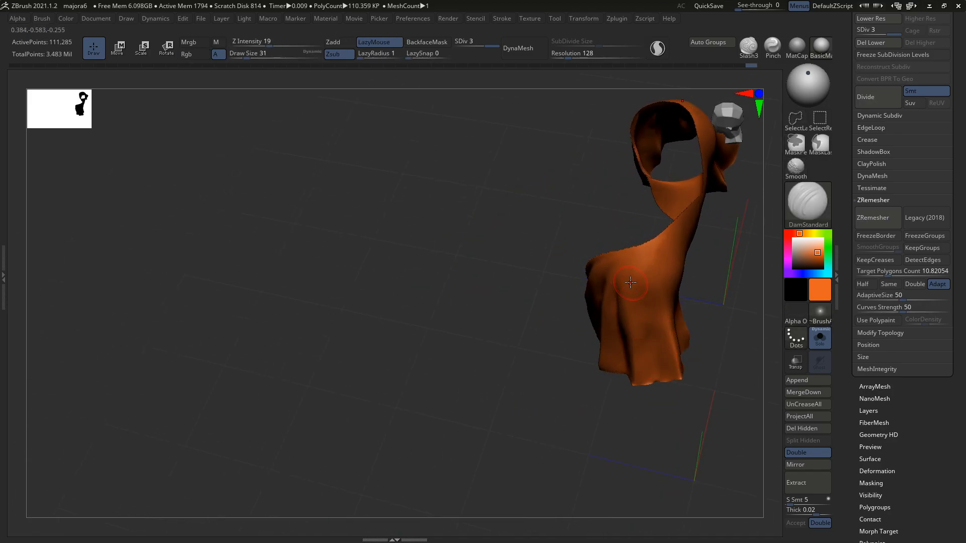
pyautogui.moveTo(666, 390); pyautogui.dragTo(616, 314, button='right')
pyautogui.moveTo(631, 360); pyautogui.dragTo(620, 337, button='right')
pyautogui.hotkey('alt', 's')
pyautogui.hotkey('alt', 's')
# Carve the folds on the back and outer side of the sleeve down to the hem with DamStandard
pyautogui.moveTo(683, 317); pyautogui.dragTo(591, 382, button='right')
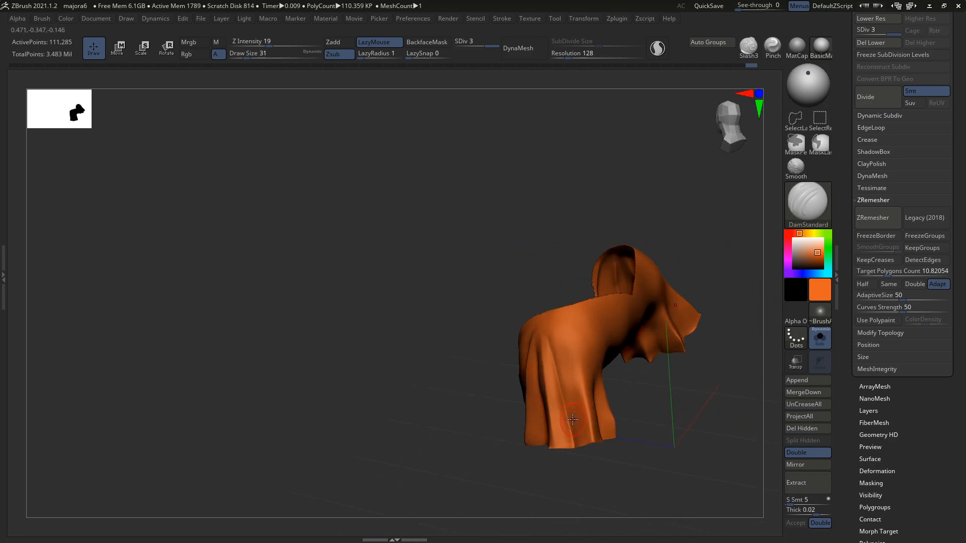
pyautogui.moveTo(570, 430); pyautogui.dragTo(569, 434, button='right')
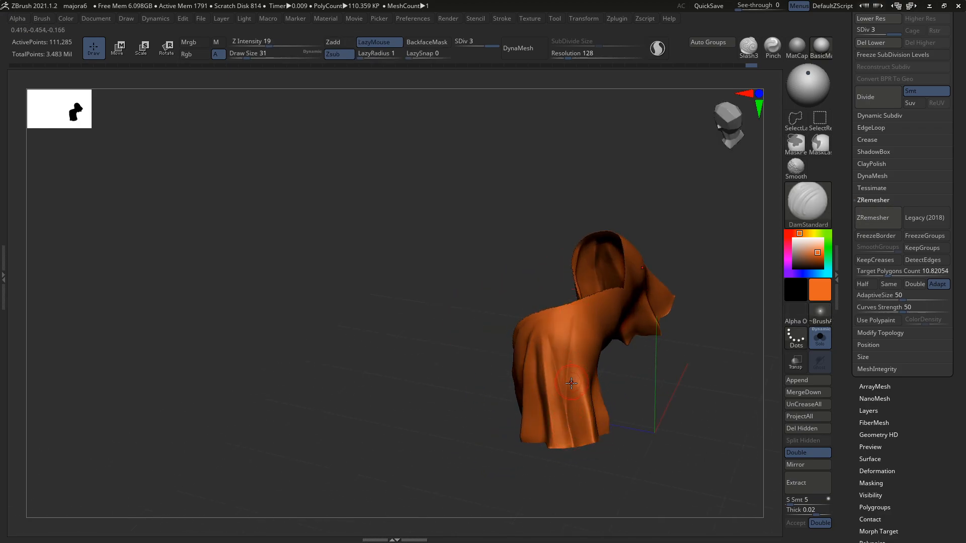
pyautogui.moveTo(569, 325); pyautogui.dragTo(564, 397, button='right')
pyautogui.moveTo(577, 300); pyautogui.dragTo(593, 388, button='right')
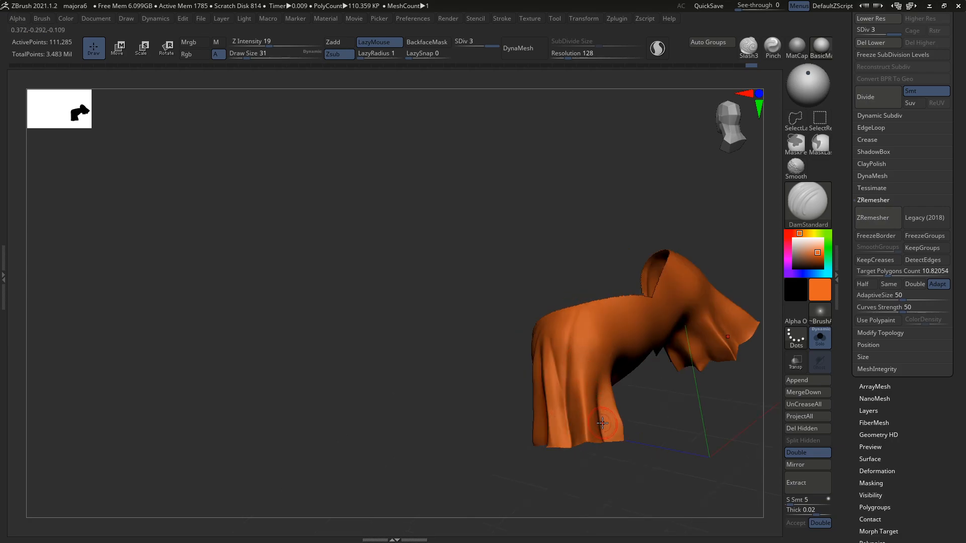
pyautogui.moveTo(581, 348); pyautogui.dragTo(589, 344, button='right')
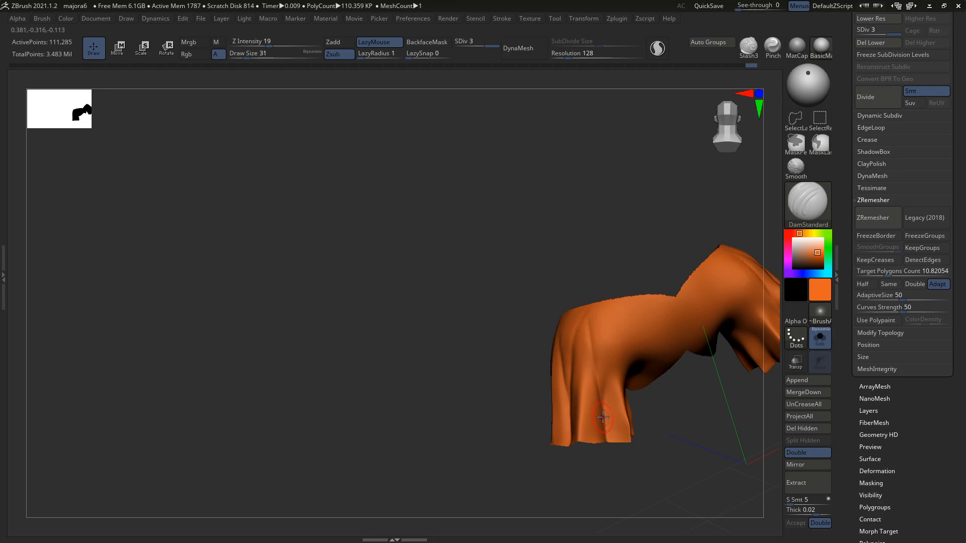
pyautogui.moveTo(590, 348); pyautogui.dragTo(565, 375, button='right')
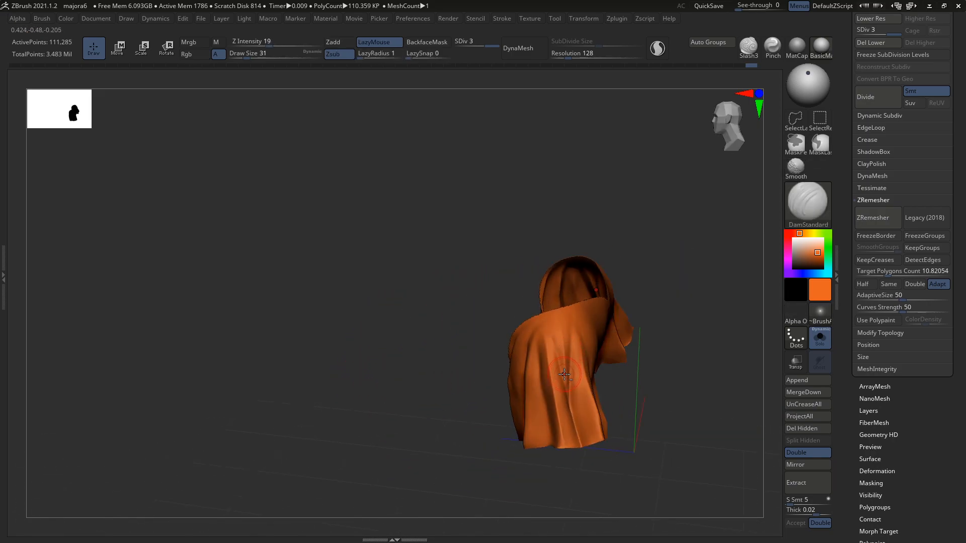
# Restore the hidden tunic parts and reshape the sleeve on the full character with the Move brush at draw size 35
pyautogui.moveTo(566, 332)
pyautogui.mouseDown(button='right')
pyautogui.moveTo(527, 365)
pyautogui.moveTo(538, 347)
pyautogui.moveTo(590, 339)
pyautogui.mouseUp(button='right')
pyautogui.press('b')
pyautogui.press('m')
pyautogui.press('v')
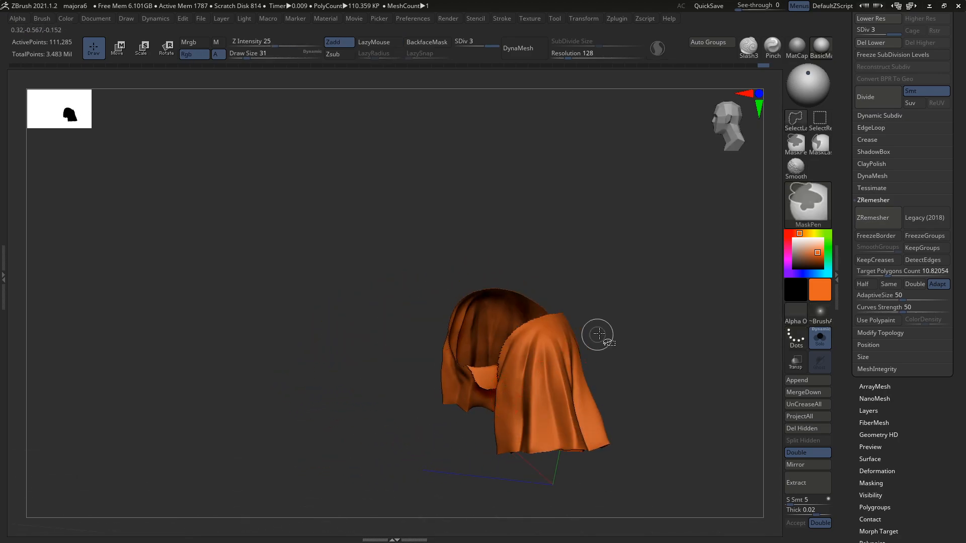
pyautogui.keyDown('ctrl'); pyautogui.keyDown('shift'); pyautogui.click(591, 339); pyautogui.keyUp('shift'); pyautogui.keyUp('ctrl')
pyautogui.press(']')
pyautogui.press('s')
pyautogui.moveTo(500, 426)
pyautogui.mouseDown(button='right')
pyautogui.moveTo(501, 412)
pyautogui.moveTo(531, 406)
pyautogui.moveTo(558, 369)
pyautogui.mouseUp(button='right')
pyautogui.press('s')
pyautogui.click(501, 412)
pyautogui.press('[')
pyautogui.press('[')
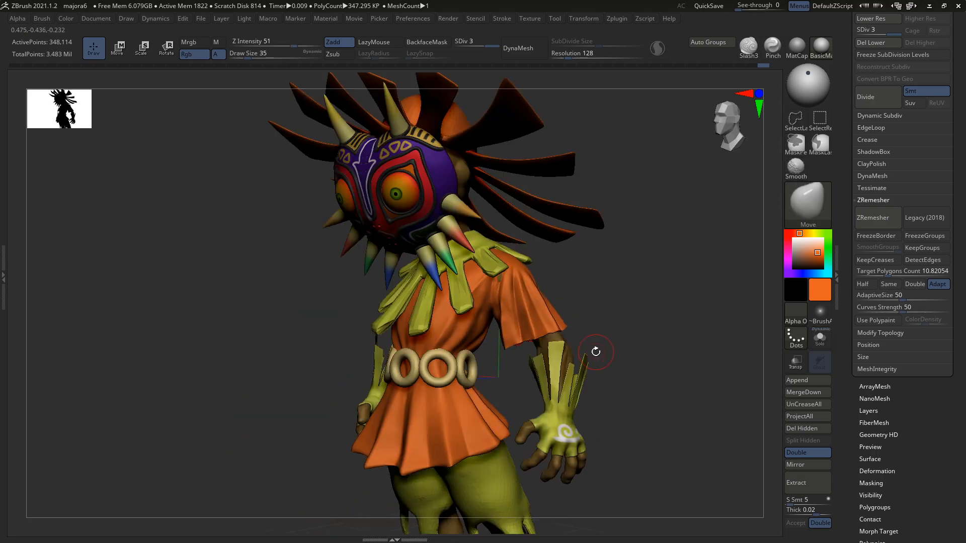
# Isolate the tunic and hide the torso and skirt to expose the underside of the sleeves
pyautogui.moveTo(596, 349); pyautogui.dragTo(615, 360)
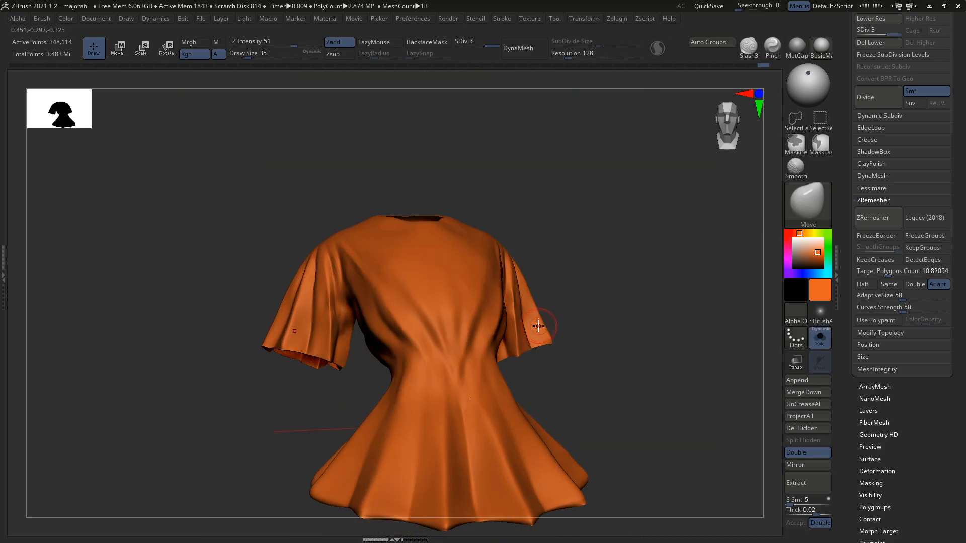
pyautogui.moveTo(453, 392); pyautogui.dragTo(502, 389)
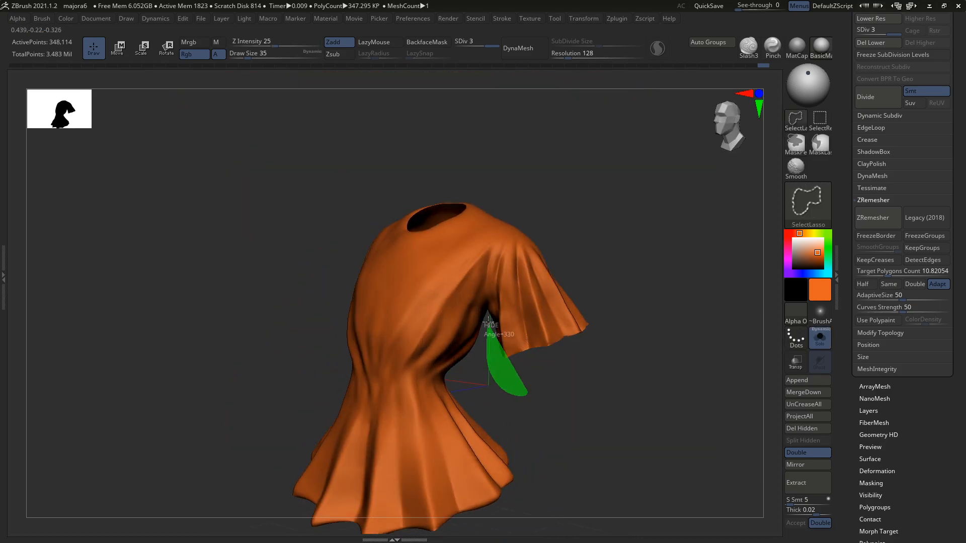
pyautogui.keyDown('ctrl'); pyautogui.keyDown('shift'); pyautogui.moveTo(591, 270); pyautogui.dragTo(588, 282); pyautogui.keyUp('shift'); pyautogui.keyUp('ctrl')
pyautogui.moveTo(556, 367)
pyautogui.mouseDown()
pyautogui.moveTo(586, 324)
pyautogui.moveTo(545, 313)
pyautogui.moveTo(531, 294)
pyautogui.moveTo(455, 334)
pyautogui.moveTo(505, 258)
pyautogui.moveTo(551, 267)
pyautogui.moveTo(539, 277)
pyautogui.mouseUp()
pyautogui.keyDown('ctrl'); pyautogui.keyDown('shift'); pyautogui.moveTo(486, 228); pyautogui.dragTo(589, 247); pyautogui.keyUp('shift'); pyautogui.keyUp('ctrl')
pyautogui.moveTo(590, 251)
pyautogui.mouseDown()
pyautogui.moveTo(545, 300)
pyautogui.moveTo(541, 334)
pyautogui.mouseUp()
# Carve folds into the exposed inner side of the sleeve with DamStandard
pyautogui.press('b')
pyautogui.press('d')
pyautogui.press('s')
pyautogui.moveTo(542, 314)
pyautogui.mouseDown(button='right')
pyautogui.moveTo(535, 288)
pyautogui.moveTo(506, 280)
pyautogui.moveTo(516, 312)
pyautogui.mouseUp(button='right')
pyautogui.press('s')
pyautogui.moveTo(518, 322); pyautogui.dragTo(515, 323)
pyautogui.moveTo(516, 322)
pyautogui.mouseDown(button='right')
pyautogui.moveTo(522, 305)
pyautogui.moveTo(513, 298)
pyautogui.moveTo(498, 313)
pyautogui.moveTo(513, 311)
pyautogui.mouseUp(button='right')
# Reshape the inner sleeve folds with the Move brush
pyautogui.press('b')
pyautogui.press('m')
pyautogui.press('v')
pyautogui.press('s')
pyautogui.moveTo(517, 311); pyautogui.dragTo(512, 310)
# Sharpen the creases under the sleeve toward the hem with DamStandard at draw size 27
pyautogui.press('b')
pyautogui.press('d')
pyautogui.press('s')
pyautogui.moveTo(515, 315); pyautogui.dragTo(520, 304, button='right')
pyautogui.press('s')
pyautogui.moveTo(520, 304); pyautogui.dragTo(520, 289)
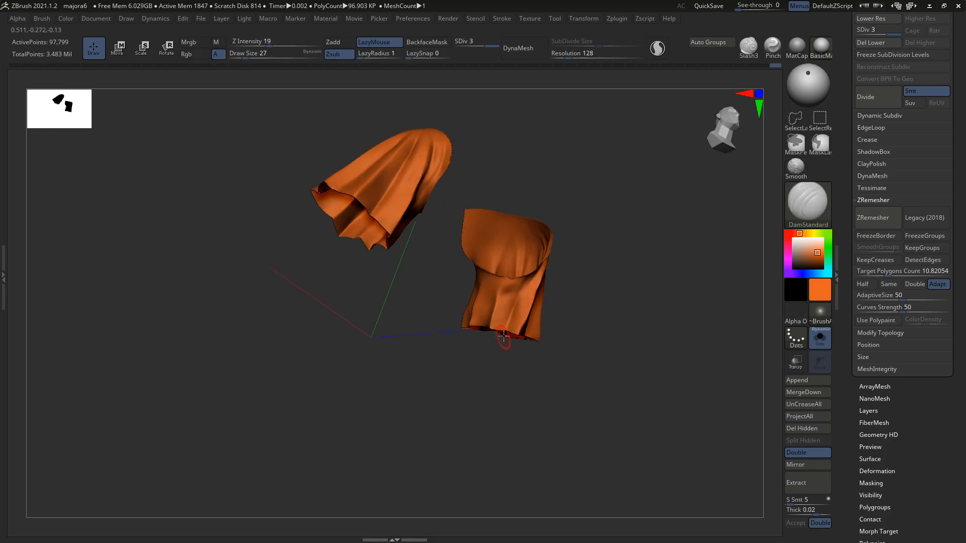
# Hide more of the cloth covering the inner sleeve and set the DamStandard draw size to 37
pyautogui.moveTo(510, 299)
pyautogui.mouseDown(button='right')
pyautogui.moveTo(486, 298)
pyautogui.moveTo(484, 283)
pyautogui.moveTo(522, 351)
pyautogui.moveTo(509, 325)
pyautogui.mouseUp(button='right')
pyautogui.keyDown('ctrl'); pyautogui.keyDown('shift'); pyautogui.moveTo(442, 352); pyautogui.dragTo(366, 393); pyautogui.keyUp('shift'); pyautogui.keyUp('ctrl')
pyautogui.moveTo(403, 332)
pyautogui.mouseDown(button='right')
pyautogui.moveTo(460, 316)
pyautogui.moveTo(496, 291)
pyautogui.moveTo(511, 303)
pyautogui.moveTo(513, 338)
pyautogui.moveTo(535, 339)
pyautogui.mouseUp(button='right')
pyautogui.keyDown('ctrl'); pyautogui.keyDown('shift'); pyautogui.moveTo(432, 375); pyautogui.dragTo(391, 271); pyautogui.keyUp('shift'); pyautogui.keyUp('ctrl')
pyautogui.moveTo(408, 322)
pyautogui.mouseDown(button='right')
pyautogui.moveTo(476, 336)
pyautogui.moveTo(478, 321)
pyautogui.mouseUp(button='right')
pyautogui.press('s')
pyautogui.press('s')
pyautogui.moveTo(474, 303); pyautogui.dragTo(477, 304)
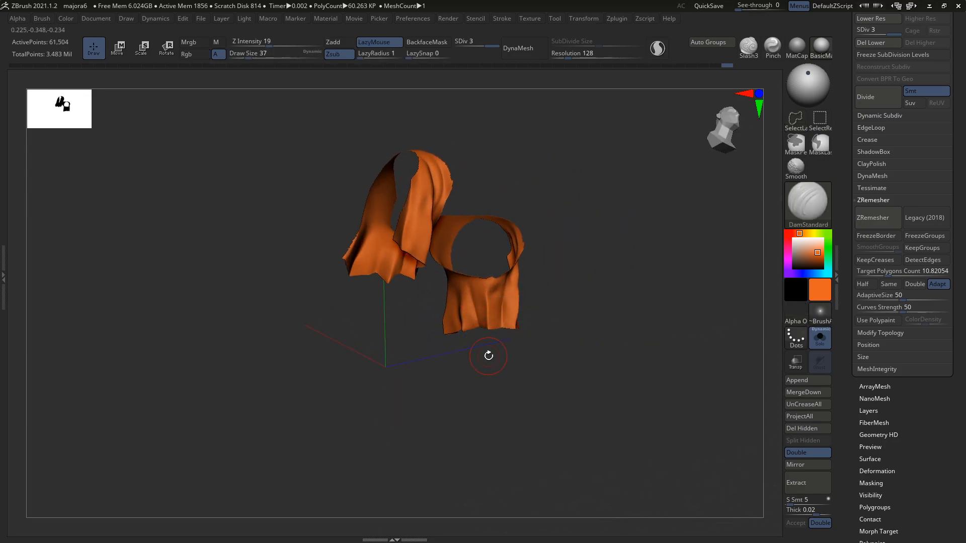
# Carve creases into the exposed cloth beneath the armpit with DamStandard at draw size 27
pyautogui.moveTo(503, 313); pyautogui.dragTo(500, 321, button='right')
pyautogui.press('shift')
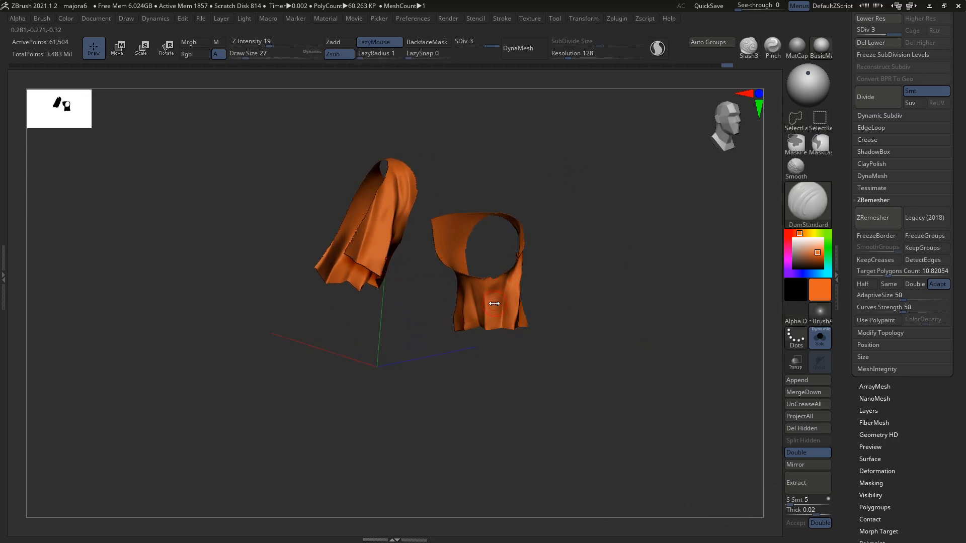
pyautogui.moveTo(484, 294)
pyautogui.mouseDown(button='right')
pyautogui.moveTo(470, 298)
pyautogui.moveTo(465, 322)
pyautogui.moveTo(458, 315)
pyautogui.mouseUp(button='right')
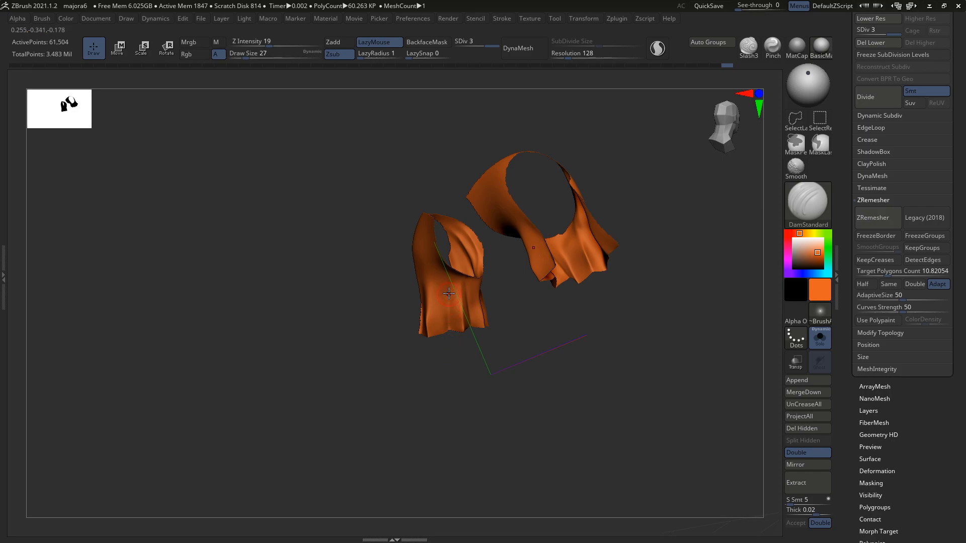
pyautogui.moveTo(450, 282)
pyautogui.mouseDown(button='right')
pyautogui.moveTo(458, 297)
pyautogui.moveTo(447, 314)
pyautogui.mouseUp(button='right')
# Reshape the inner sleeve folds and hem with the Move brush at draw size 41
pyautogui.press('b')
pyautogui.press('m')
pyautogui.press('v')
pyautogui.press('s')
pyautogui.moveTo(448, 322); pyautogui.dragTo(446, 304)
pyautogui.press('s')
pyautogui.moveTo(443, 283)
pyautogui.mouseDown(button='right')
pyautogui.moveTo(449, 320)
pyautogui.moveTo(409, 334)
pyautogui.moveTo(462, 333)
pyautogui.moveTo(469, 314)
pyautogui.moveTo(470, 331)
pyautogui.moveTo(458, 320)
pyautogui.moveTo(431, 340)
pyautogui.moveTo(499, 330)
pyautogui.moveTo(535, 313)
pyautogui.moveTo(511, 336)
pyautogui.mouseUp(button='right')
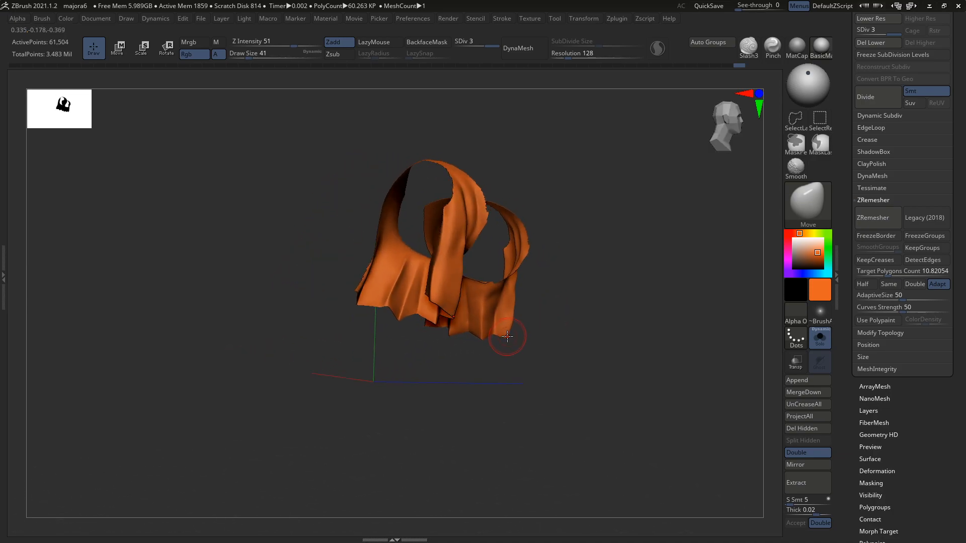
pyautogui.moveTo(516, 303); pyautogui.dragTo(533, 316, button='right')
# Show the whole character again and unhide the rest of the tunic
pyautogui.hotkey('alt', 's')
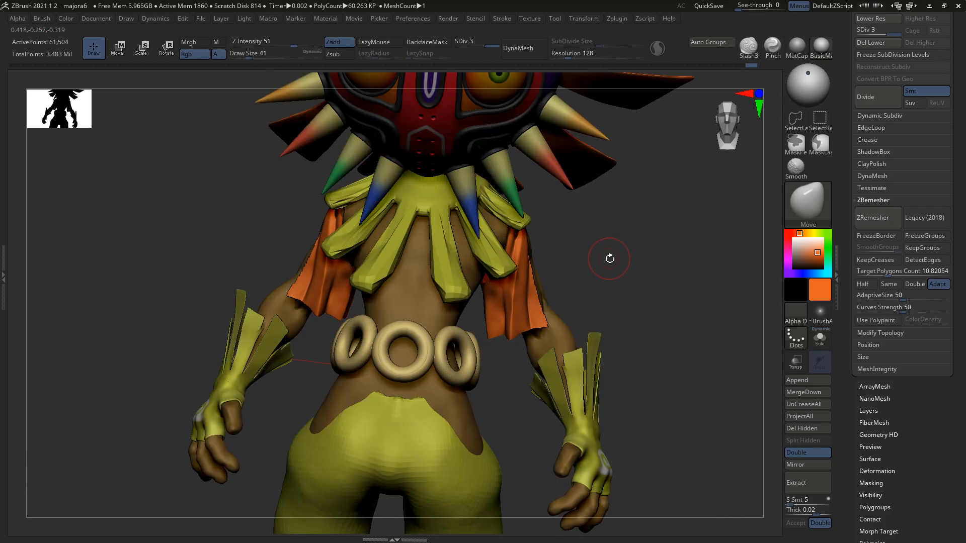
pyautogui.keyDown('ctrl'); pyautogui.keyDown('shift'); pyautogui.click(613, 291); pyautogui.keyUp('shift'); pyautogui.keyUp('ctrl')
pyautogui.keyDown('shift'); pyautogui.moveTo(611, 297); pyautogui.dragTo(567, 305, button='right'); pyautogui.keyUp('shift')
pyautogui.keyDown('alt'); pyautogui.moveTo(502, 368); pyautogui.dragTo(536, 301, button='right'); pyautogui.keyUp('alt')
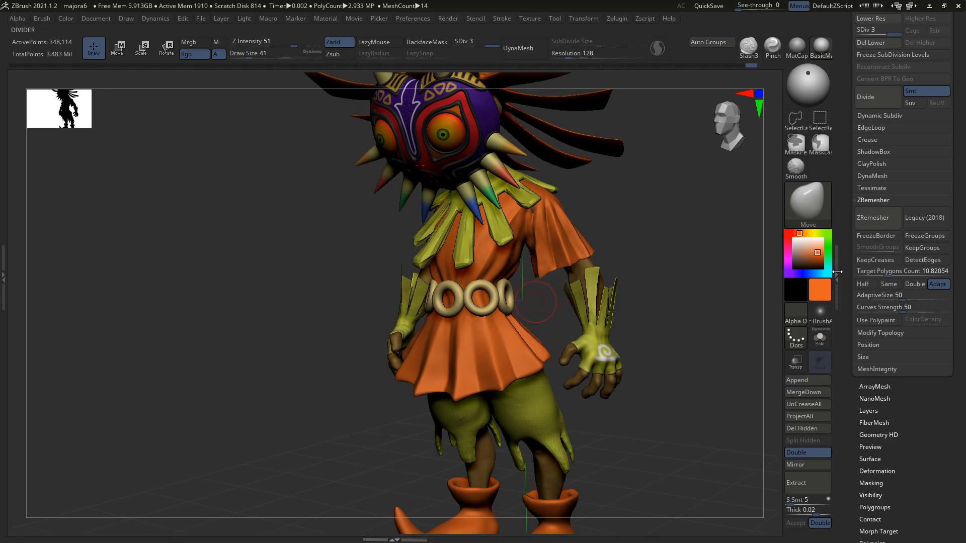
# Apply ClayPolish to the tunic at its default settings and clear the mask it leaves
pyautogui.scroll(-4, 849, 408)
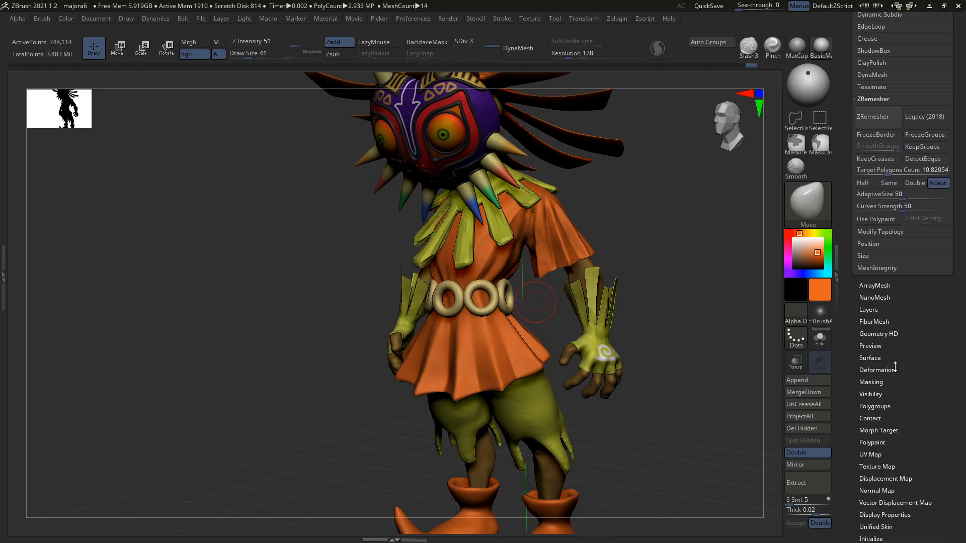
pyautogui.scroll(-1, 903, 333)
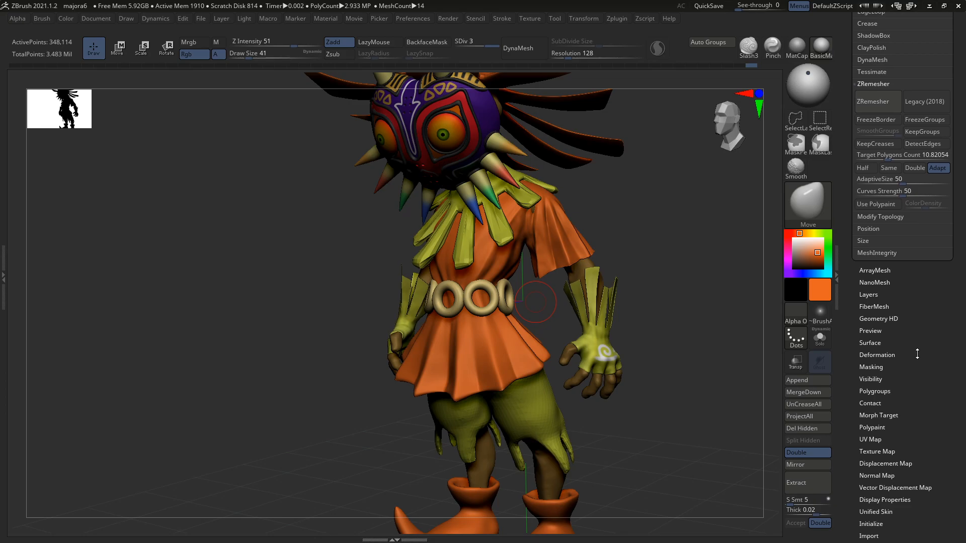
pyautogui.scroll(2, 917, 365)
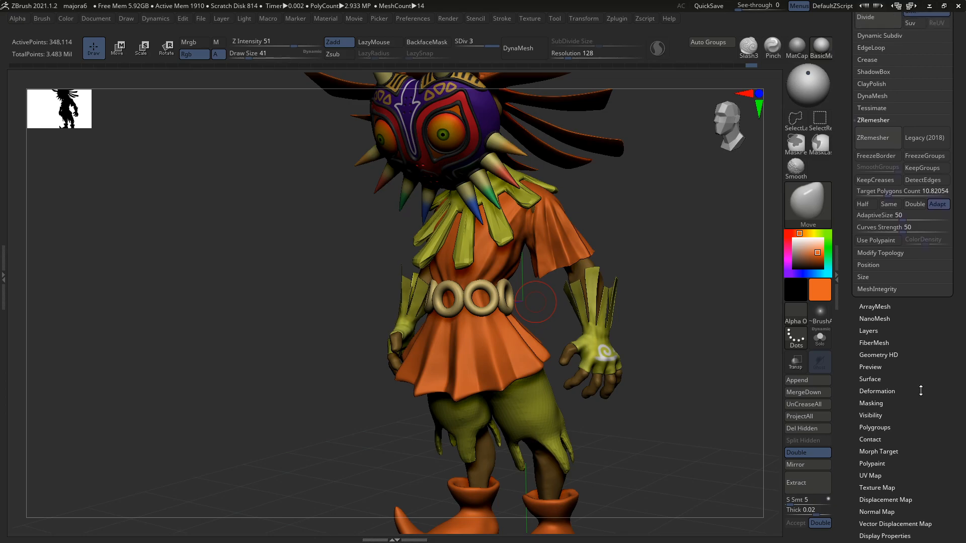
pyautogui.click(890, 98)
pyautogui.click(877, 119)
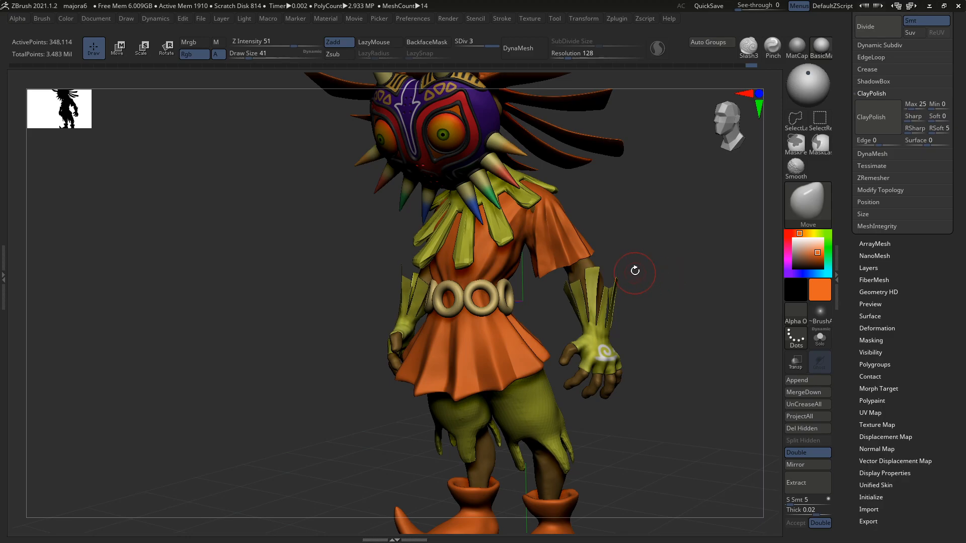
pyautogui.moveTo(647, 276); pyautogui.dragTo(647, 266)
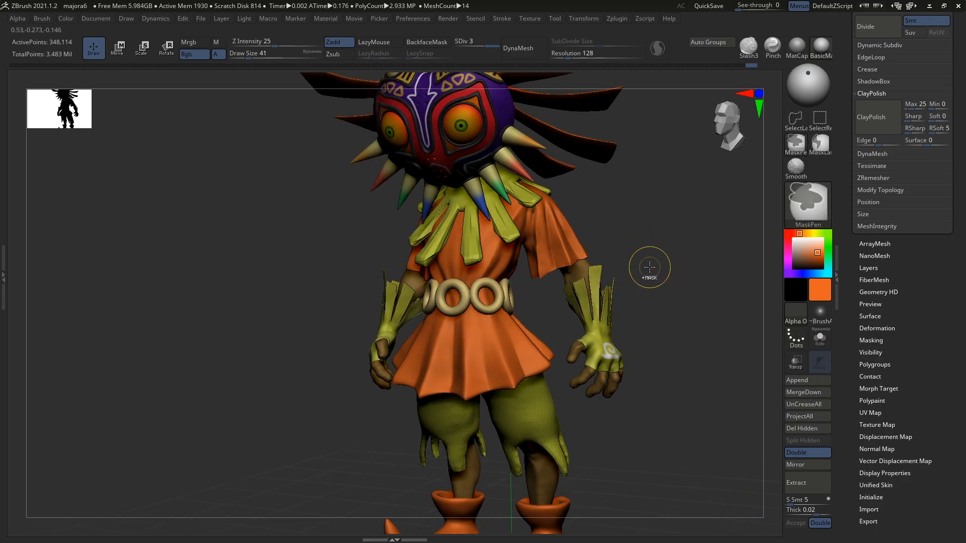
# Isolate the tunic and check its polygon wireframe
pyautogui.moveTo(638, 277)
pyautogui.mouseDown(button='right')
pyautogui.moveTo(617, 274)
pyautogui.moveTo(579, 318)
pyautogui.moveTo(558, 268)
pyautogui.moveTo(593, 263)
pyautogui.mouseUp(button='right')
pyautogui.hotkey('alt', 's')
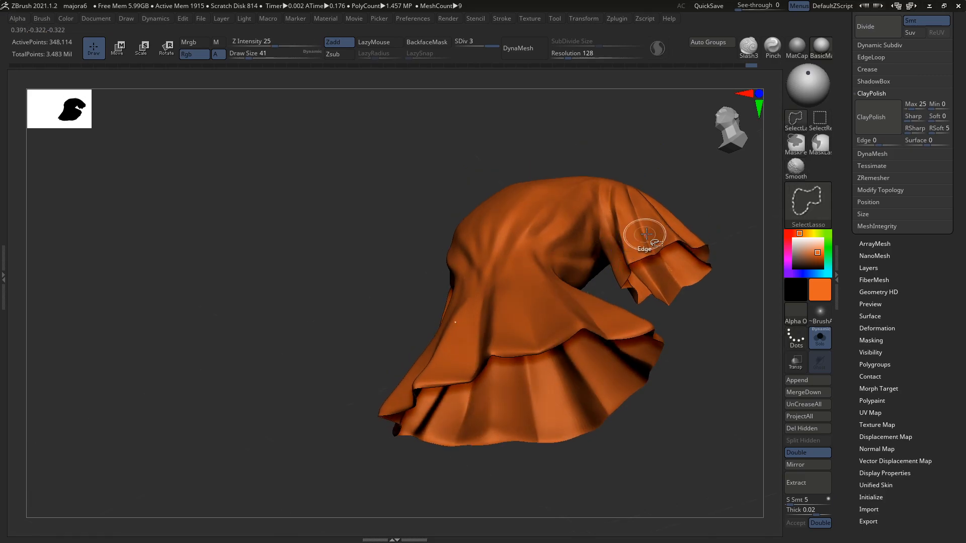
pyautogui.moveTo(606, 304)
pyautogui.mouseDown(button='right')
pyautogui.moveTo(599, 383)
pyautogui.moveTo(571, 345)
pyautogui.moveTo(503, 349)
pyautogui.moveTo(469, 388)
pyautogui.moveTo(495, 352)
pyautogui.moveTo(517, 345)
pyautogui.moveTo(528, 319)
pyautogui.mouseUp(button='right')
pyautogui.hotkey('shift', 'f')
pyautogui.hotkey('shift', 'f')
pyautogui.hotkey('shift', 'f')
pyautogui.hotkey('shift', 'f')
pyautogui.press('f')
# Adjust the shape of the tunic's torso above the waist with the Move brush at draw size 90
pyautogui.moveTo(557, 337)
pyautogui.mouseDown(button='right')
pyautogui.moveTo(594, 358)
pyautogui.moveTo(578, 329)
pyautogui.moveTo(544, 321)
pyautogui.moveTo(550, 298)
pyautogui.mouseUp(button='right')
pyautogui.hotkey('alt', 's')
pyautogui.press('s')
pyautogui.moveTo(551, 297); pyautogui.dragTo(562, 297)
pyautogui.hotkey('alt', 's')
pyautogui.moveTo(560, 280)
pyautogui.mouseDown(button='right')
pyautogui.moveTo(552, 315)
pyautogui.moveTo(558, 293)
pyautogui.moveTo(572, 286)
pyautogui.mouseUp(button='right')
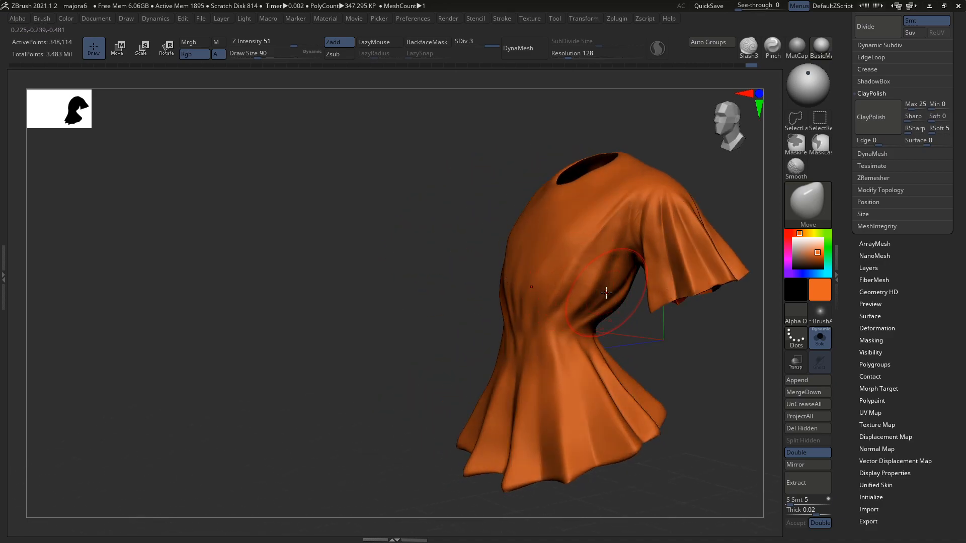
# Carve fine creases into the side of the torso just above the waist with DamStandard at draw size 22
pyautogui.press('b')
pyautogui.press('d')
pyautogui.press('s')
pyautogui.press('s')
pyautogui.moveTo(598, 282); pyautogui.dragTo(585, 283)
pyautogui.press(']')
pyautogui.moveTo(614, 306); pyautogui.dragTo(596, 305, button='right')
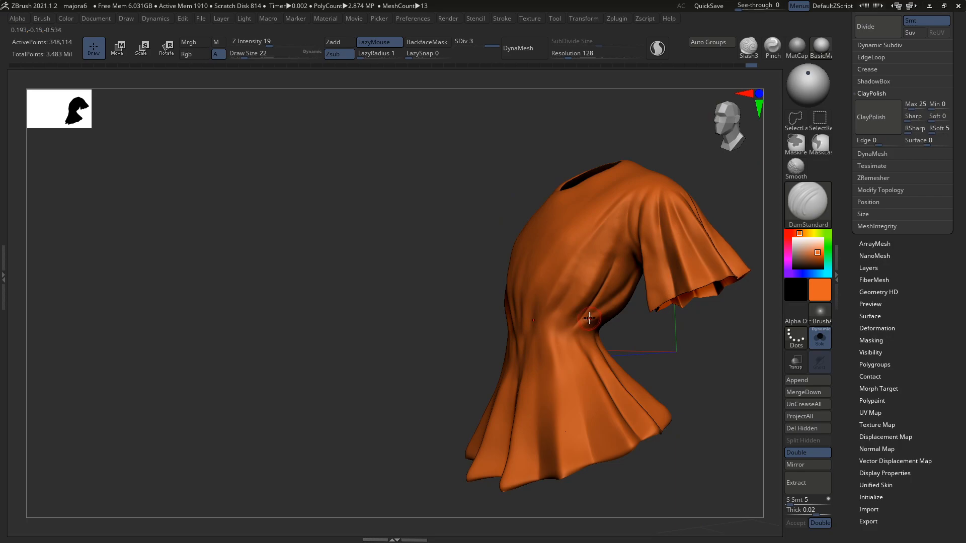
# Deepen the side folds above the belt with DamStandard at draw size 37, then soften them with the Smooth brush
pyautogui.press('s')
pyautogui.moveTo(581, 316); pyautogui.dragTo(599, 309)
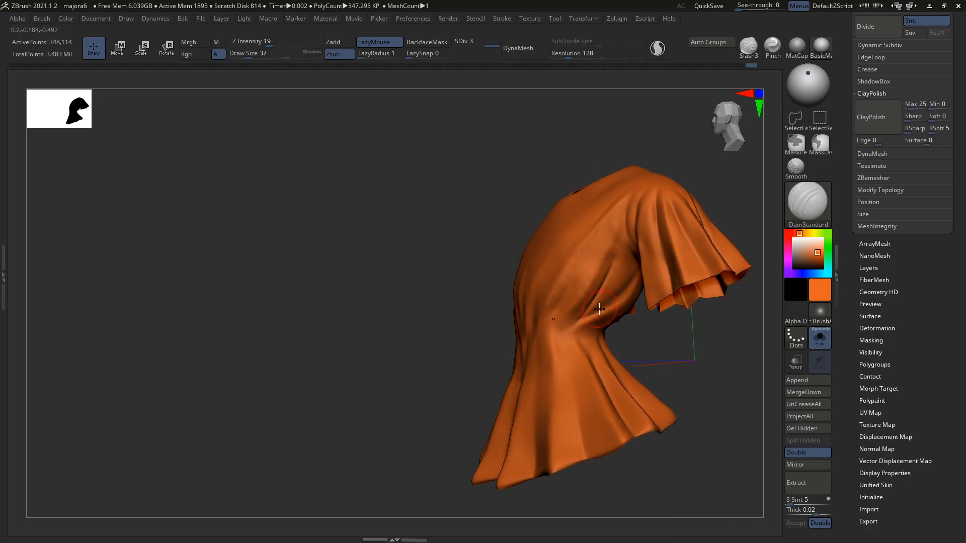
pyautogui.moveTo(576, 316)
pyautogui.mouseDown(button='right')
pyautogui.moveTo(572, 294)
pyautogui.moveTo(610, 305)
pyautogui.moveTo(629, 283)
pyautogui.moveTo(591, 354)
pyautogui.moveTo(620, 304)
pyautogui.moveTo(608, 282)
pyautogui.mouseUp(button='right')
pyautogui.hotkey('alt', 's')
pyautogui.keyDown('shift'); pyautogui.moveTo(592, 257); pyautogui.dragTo(591, 272); pyautogui.keyUp('shift')
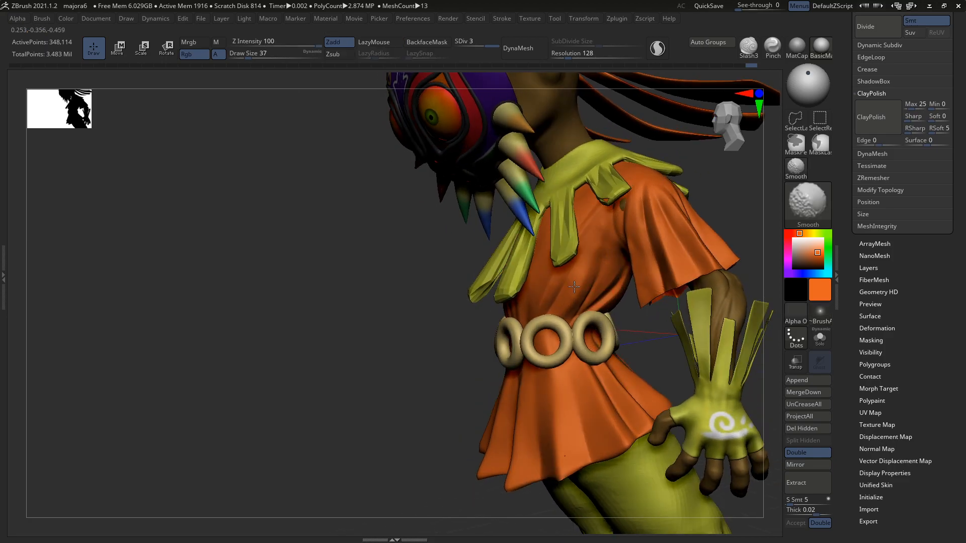
pyautogui.keyDown('shift'); pyautogui.moveTo(553, 311); pyautogui.dragTo(559, 325); pyautogui.keyUp('shift')
pyautogui.keyDown('shift'); pyautogui.moveTo(597, 254); pyautogui.dragTo(604, 236); pyautogui.keyUp('shift')
# Carve diagonal folds across the chest from the shoulder toward the waist and smooth the area around the waist
pyautogui.moveTo(586, 252)
pyautogui.mouseDown(button='right')
pyautogui.moveTo(607, 255)
pyautogui.moveTo(604, 295)
pyautogui.mouseUp(button='right')
pyautogui.hotkey('ctrl', 'shift', 's')
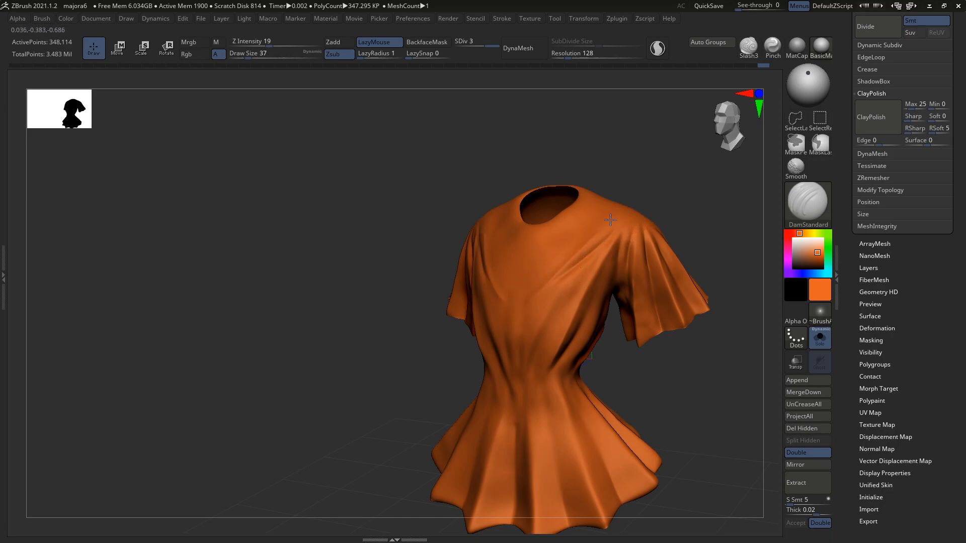
pyautogui.moveTo(640, 206); pyautogui.dragTo(534, 302, button='right')
pyautogui.moveTo(614, 224); pyautogui.dragTo(609, 242, button='right')
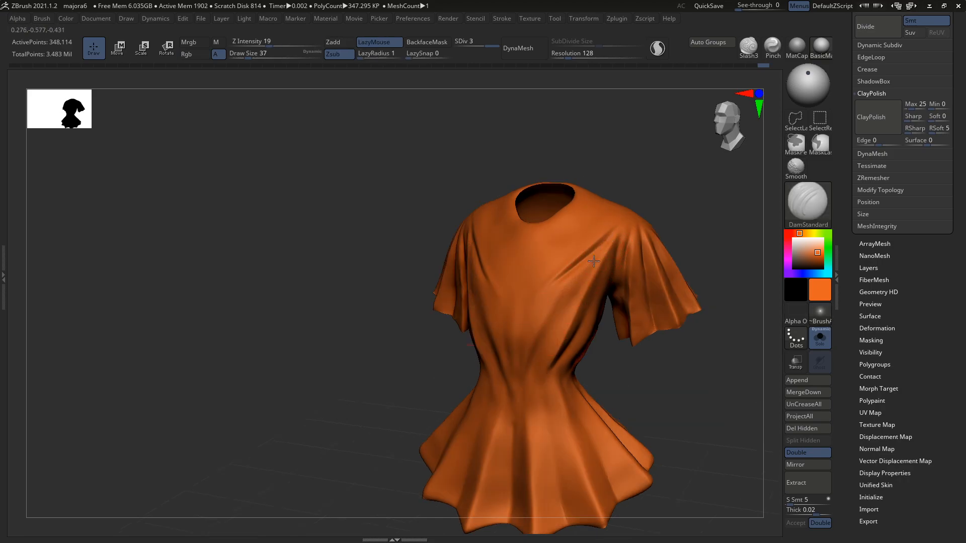
pyautogui.moveTo(593, 267); pyautogui.dragTo(534, 316, button='right')
pyautogui.moveTo(517, 391)
pyautogui.keyDown('shift'); pyautogui.mouseDown()
pyautogui.moveTo(526, 313)
pyautogui.moveTo(516, 400)
pyautogui.mouseUp(); pyautogui.keyUp('shift')
pyautogui.moveTo(539, 384); pyautogui.dragTo(547, 348, button='right')
pyautogui.hotkey('alt', 's')
pyautogui.moveTo(623, 354); pyautogui.dragTo(635, 336, button='right')
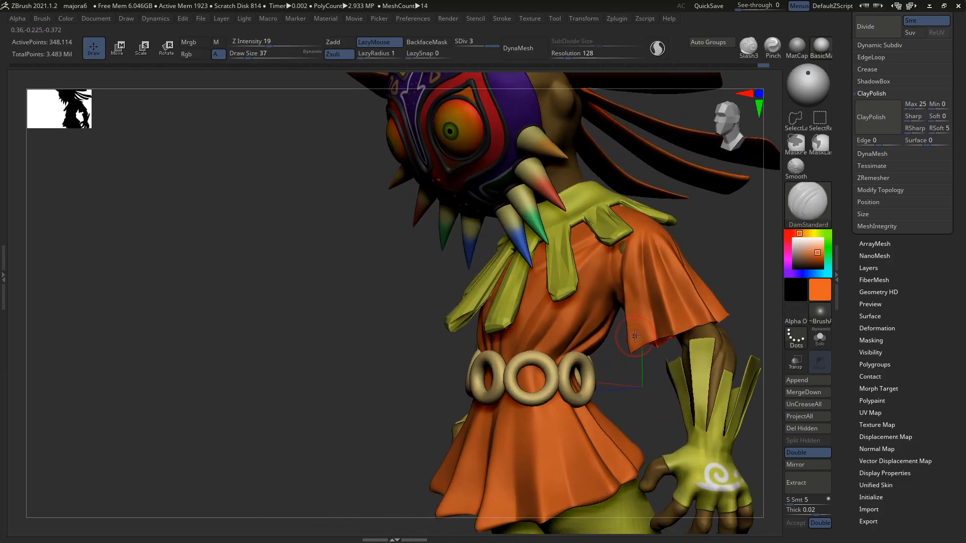
# Carve creases along the sleeve seam between shoulder and armpit with DamStandard at draw size 29
pyautogui.hotkey('alt', 's')
pyautogui.press('s')
pyautogui.moveTo(624, 274); pyautogui.dragTo(615, 260, button='right')
pyautogui.press('s')
pyautogui.moveTo(615, 259); pyautogui.dragTo(614, 259)
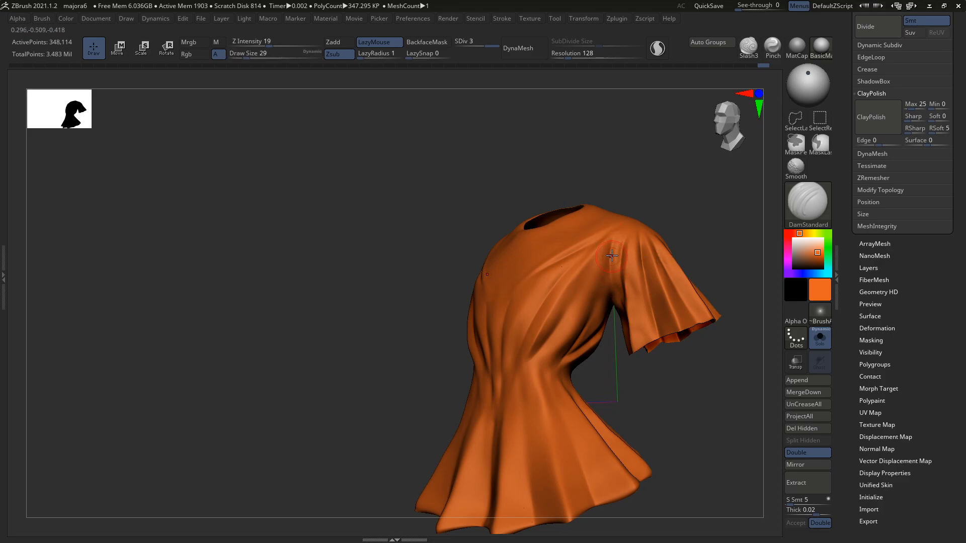
pyautogui.moveTo(616, 285); pyautogui.dragTo(622, 272, button='right')
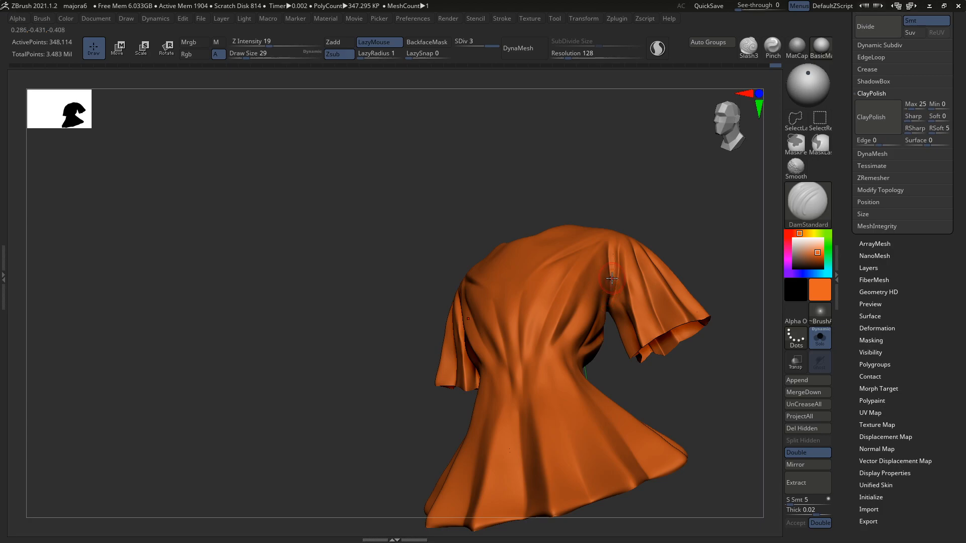
pyautogui.moveTo(611, 280)
pyautogui.mouseDown(button='right')
pyautogui.moveTo(599, 324)
pyautogui.moveTo(604, 277)
pyautogui.mouseUp(button='right')
pyautogui.moveTo(605, 242); pyautogui.dragTo(622, 250, button='right')
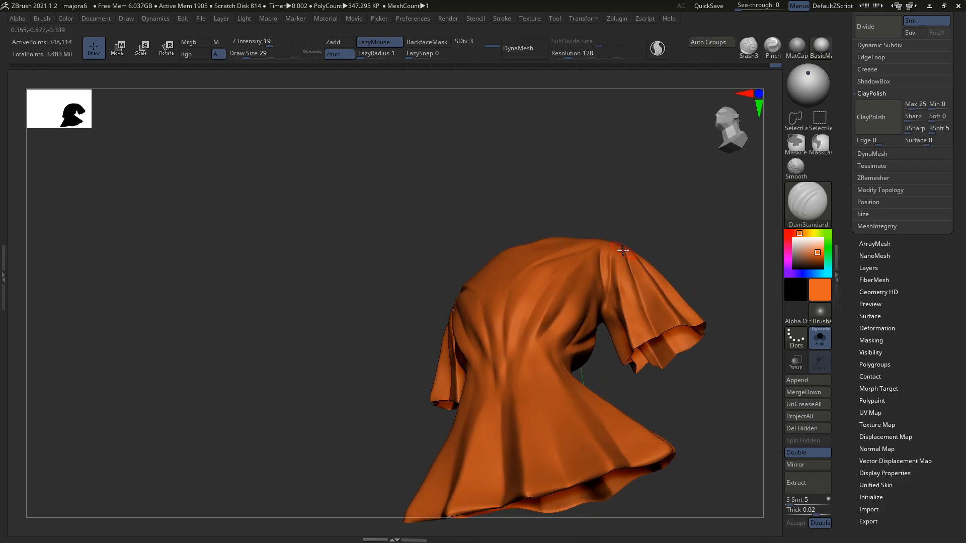
pyautogui.moveTo(615, 287); pyautogui.dragTo(597, 272, button='right')
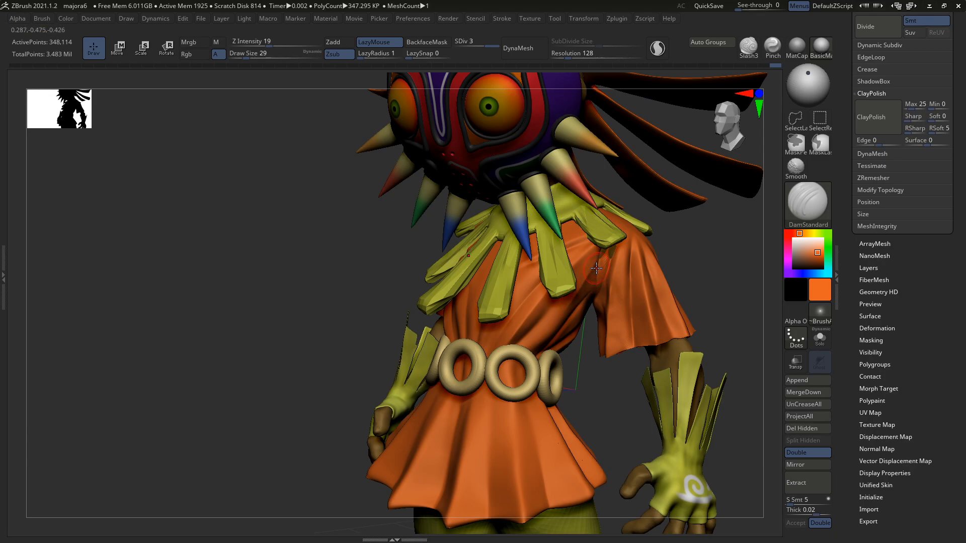
# Deepen the diagonal torso folds running from the armpit down to the waist with DamStandard
pyautogui.moveTo(603, 282); pyautogui.dragTo(594, 256, button='right')
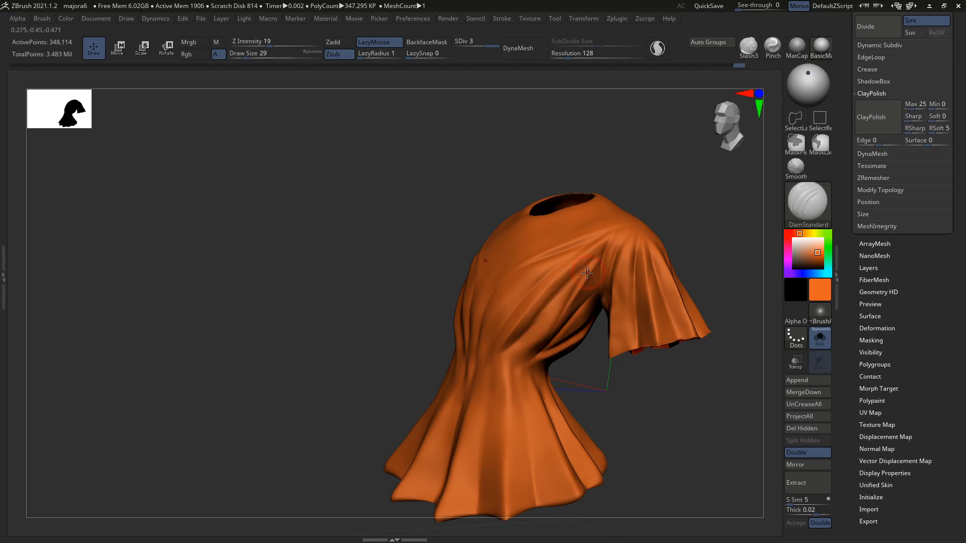
pyautogui.moveTo(589, 266); pyautogui.dragTo(550, 332)
pyautogui.moveTo(573, 297)
pyautogui.mouseDown(button='right')
pyautogui.moveTo(606, 286)
pyautogui.moveTo(595, 310)
pyautogui.moveTo(610, 341)
pyautogui.moveTo(597, 351)
pyautogui.moveTo(609, 350)
pyautogui.mouseUp(button='right')
pyautogui.press('ctrl')
pyautogui.press('ctrl')
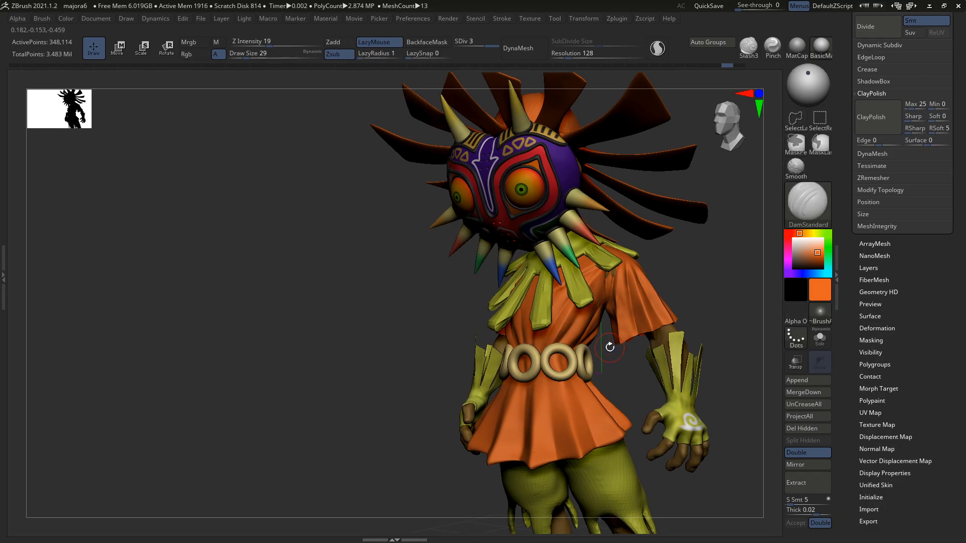
# Refine the creases where the sleeve meets the chest, comparing the isolated tunic with the full character
pyautogui.hotkey('ctrl', 'shift')
pyautogui.press('ctrl')
pyautogui.press('ctrl')
pyautogui.press('s')
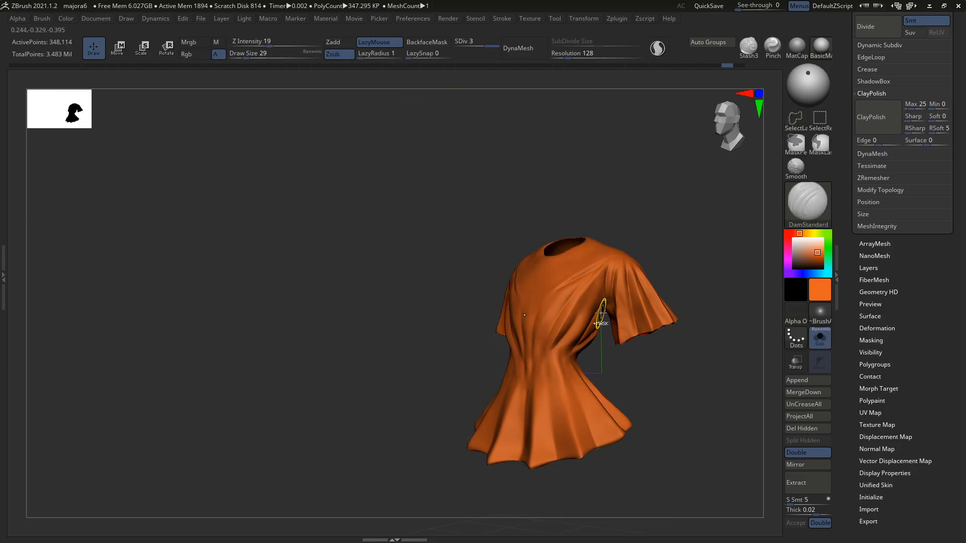
pyautogui.keyDown('ctrl'); pyautogui.moveTo(608, 342); pyautogui.dragTo(605, 353, button='right'); pyautogui.keyUp('ctrl')
pyautogui.moveTo(569, 322); pyautogui.dragTo(572, 325, button='right')
pyautogui.moveTo(577, 315); pyautogui.dragTo(583, 315)
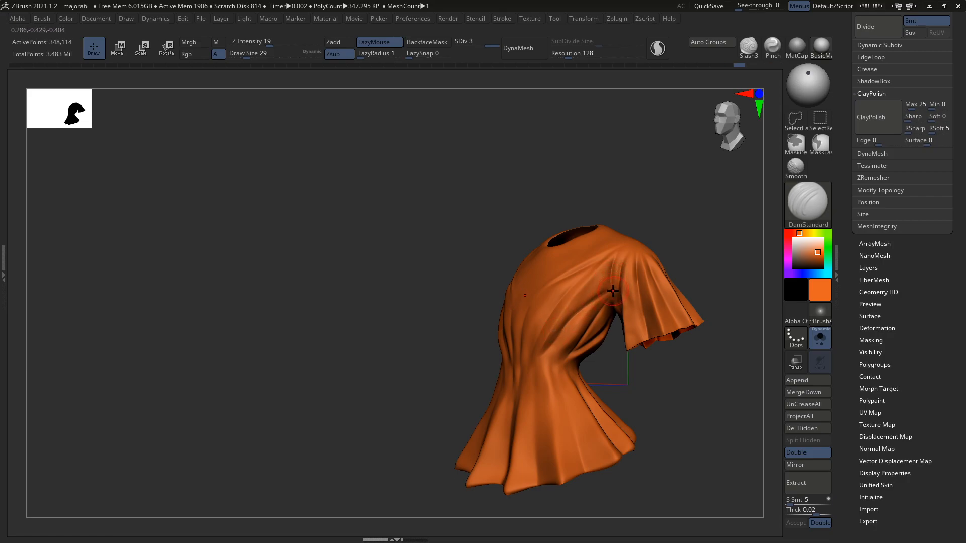
pyautogui.moveTo(610, 287); pyautogui.dragTo(641, 265, button='right')
pyautogui.hotkey('alt', 's')
pyautogui.moveTo(578, 321); pyautogui.dragTo(618, 279, button='right')
pyautogui.keyDown('ctrl'); pyautogui.moveTo(618, 279); pyautogui.dragTo(632, 292, button='right'); pyautogui.keyUp('ctrl')
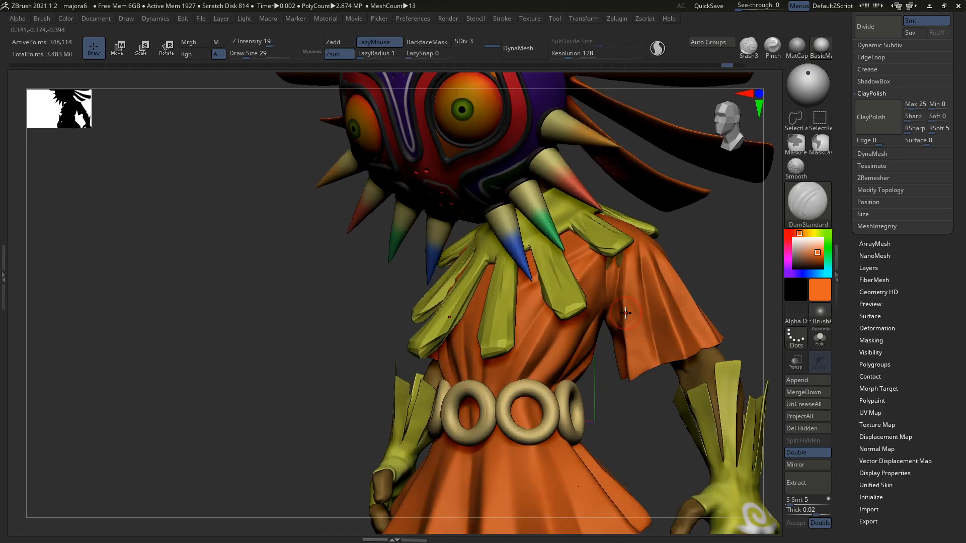
pyautogui.hotkey('alt', 's')
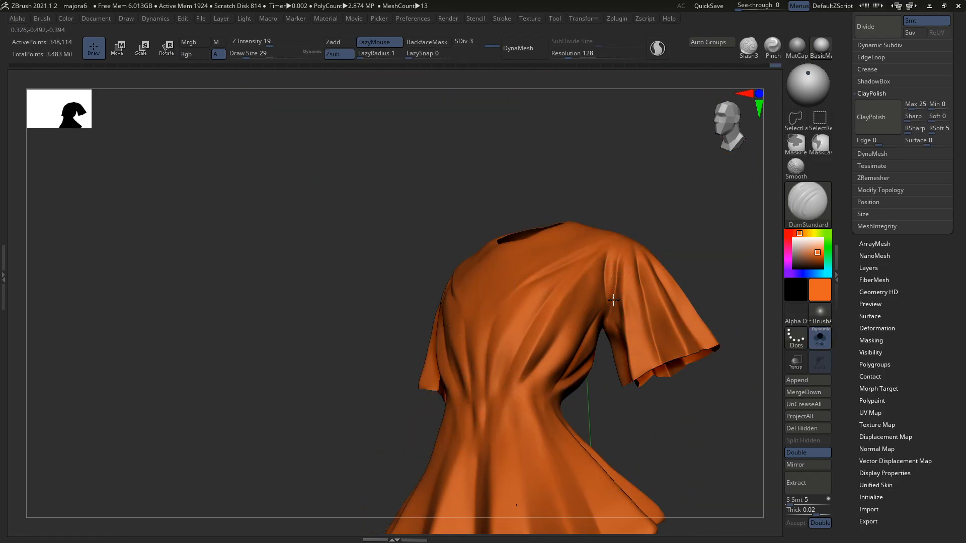
# Build up the cloth between the shoulder and armpit with the Clay brush, reducing its draw size from 29 to 22
pyautogui.press('b')
pyautogui.press('c')
pyautogui.press('l')
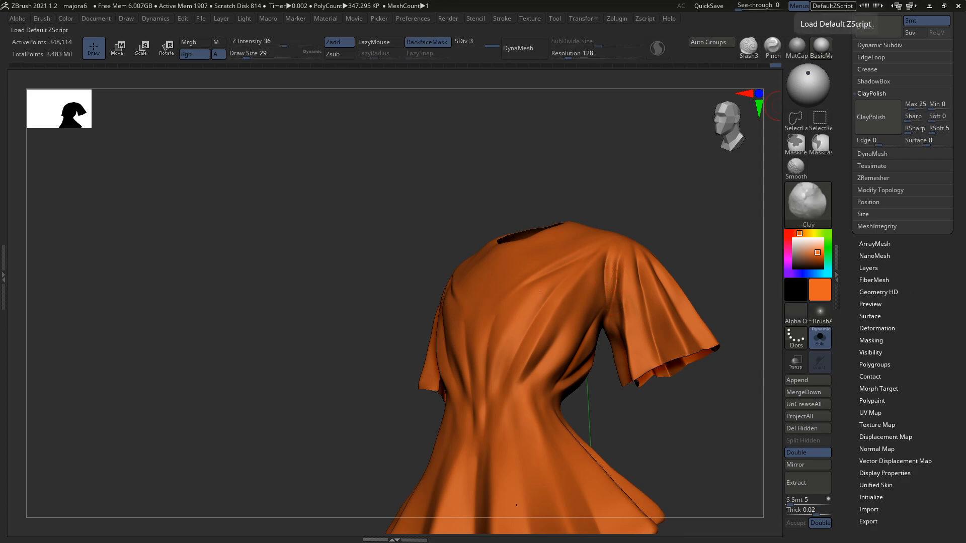
pyautogui.moveTo(649, 274); pyautogui.dragTo(610, 310, button='right')
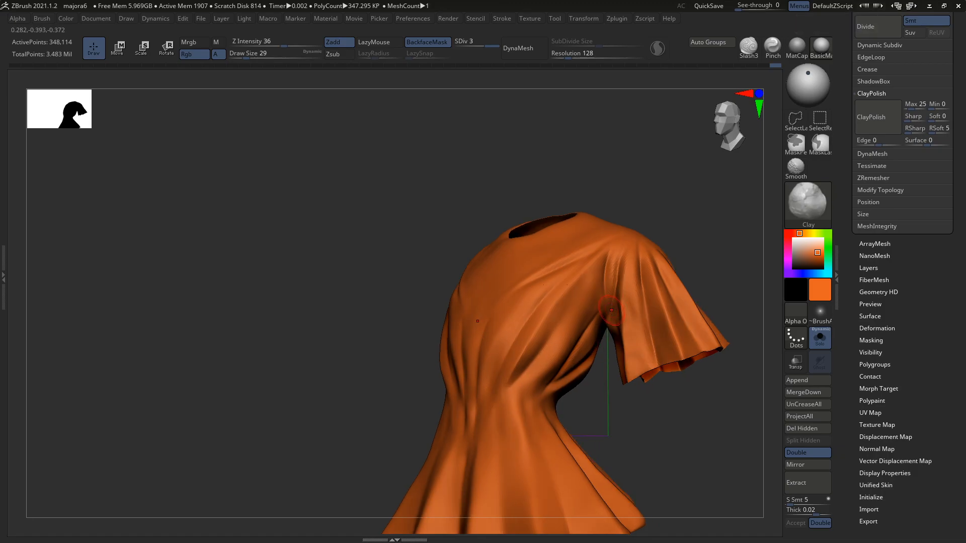
pyautogui.moveTo(611, 310); pyautogui.dragTo(619, 281, button='right')
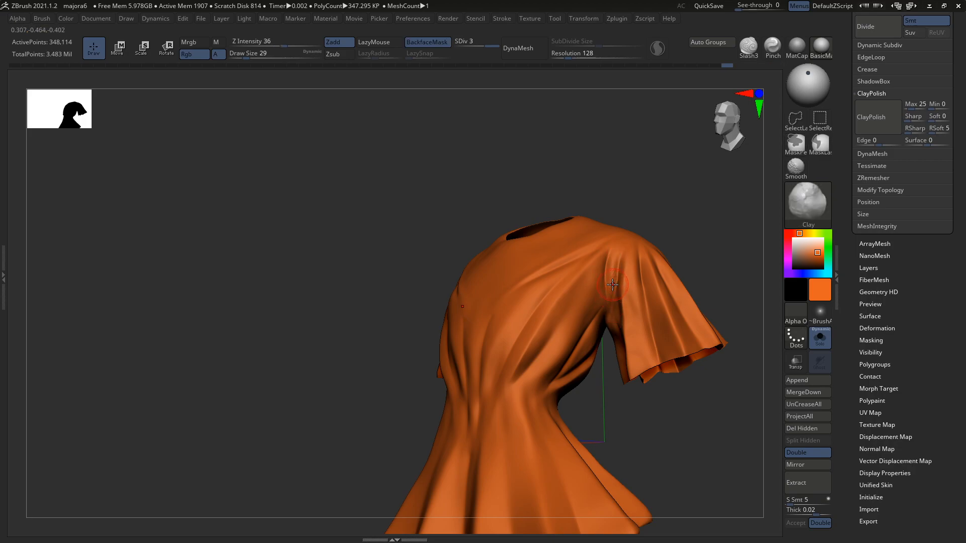
pyautogui.moveTo(611, 293); pyautogui.dragTo(621, 237, button='right')
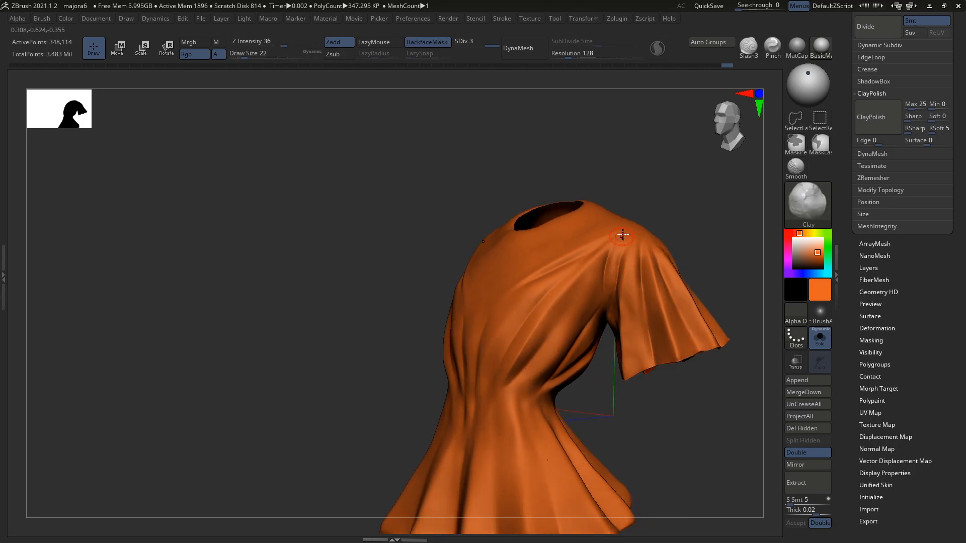
pyautogui.moveTo(611, 300); pyautogui.dragTo(611, 296)
pyautogui.press('s')
pyautogui.moveTo(611, 296)
pyautogui.mouseDown(button='right')
pyautogui.moveTo(612, 274)
pyautogui.moveTo(610, 305)
pyautogui.moveTo(650, 310)
pyautogui.moveTo(627, 338)
pyautogui.mouseUp(button='right')
pyautogui.click(610, 274)
# Sharpen the crease at the front of the armpit with DamStandard
pyautogui.press('b')
pyautogui.press('d')
pyautogui.press('s')
pyautogui.press('s')
pyautogui.click(611, 306)
pyautogui.hotkey('alt', 's')
# Adjust the sleeve and tunic silhouette with the Move brush at draw size 65
pyautogui.press('b')
pyautogui.press('m')
pyautogui.press('v')
pyautogui.press('s')
pyautogui.click(633, 338)
pyautogui.moveTo(633, 338); pyautogui.dragTo(633, 343)
pyautogui.moveTo(633, 330)
pyautogui.mouseDown(button='right')
pyautogui.moveTo(623, 329)
pyautogui.moveTo(621, 343)
pyautogui.moveTo(632, 332)
pyautogui.moveTo(644, 346)
pyautogui.moveTo(703, 343)
pyautogui.moveTo(677, 346)
pyautogui.mouseUp(button='right')
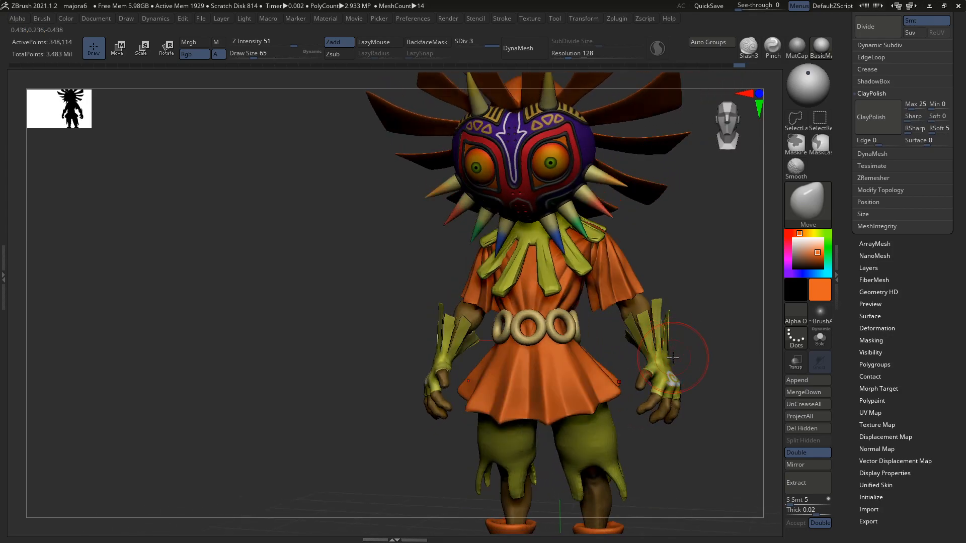
# Bring up the character's subtool list with the tunic selected
pyautogui.moveTo(663, 357); pyautogui.dragTo(645, 363, button='right')
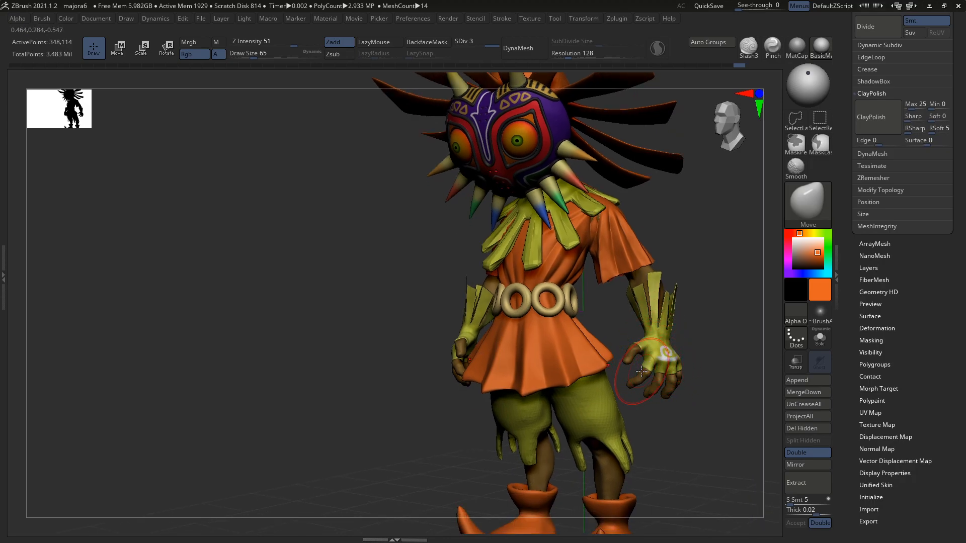
pyautogui.moveTo(842, 119); pyautogui.dragTo(842, 200)
pyautogui.click(889, 169)
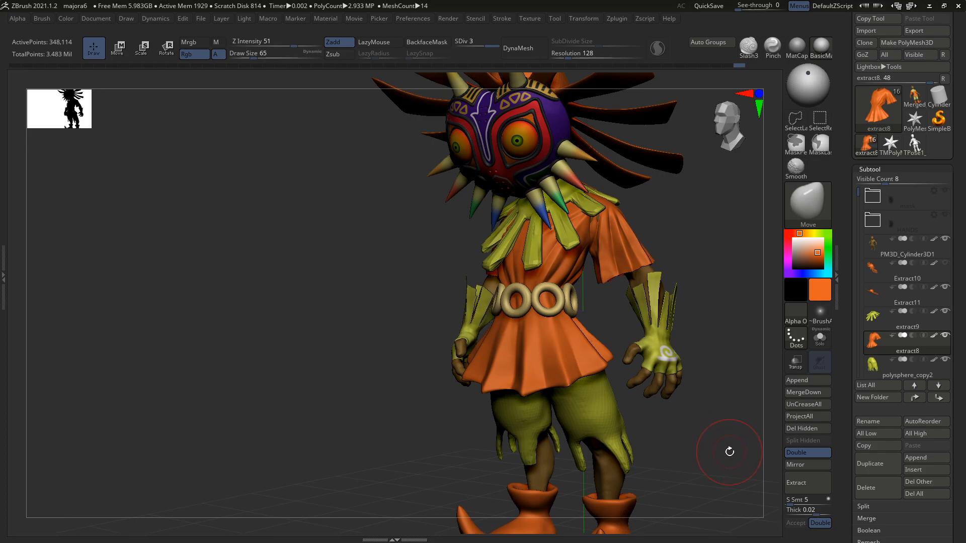
# Duplicate the orange tunic subtool and hide the original
pyautogui.hotkey('ctrl', 'shift', 'd')
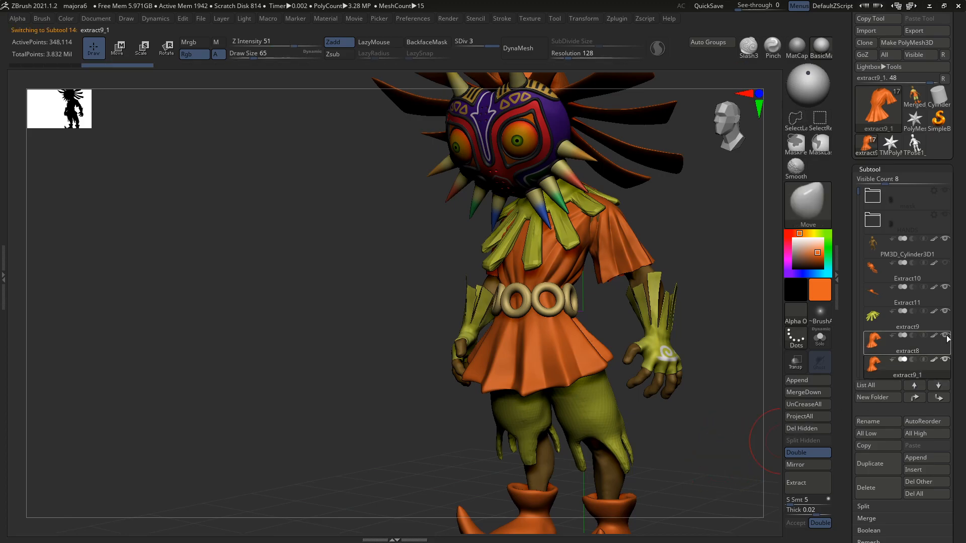
pyautogui.scroll(-3, 901, 355)
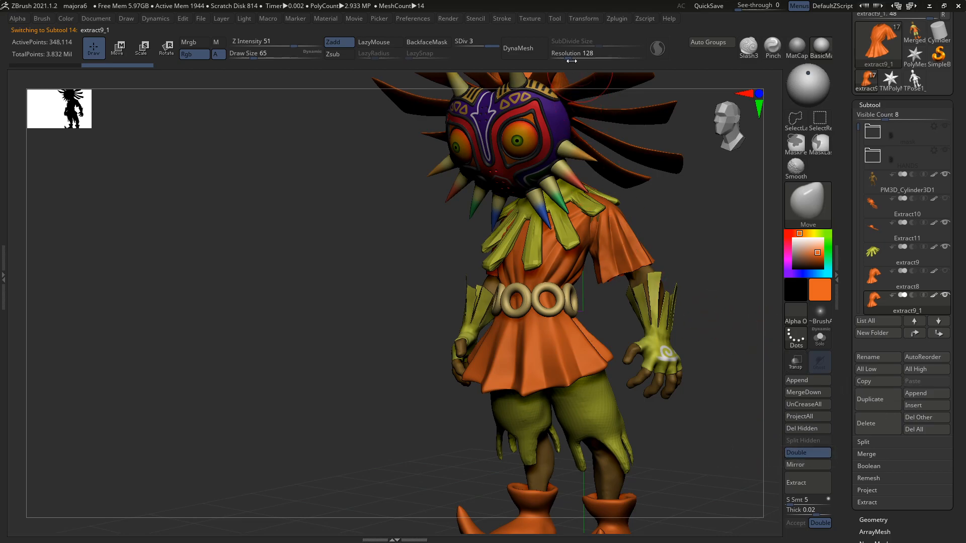
# Try DynaMesh on the duplicated tunic at resolution 688 without freezing its subdivision levels
pyautogui.moveTo(569, 60); pyautogui.dragTo(588, 56)
pyautogui.click(522, 49)
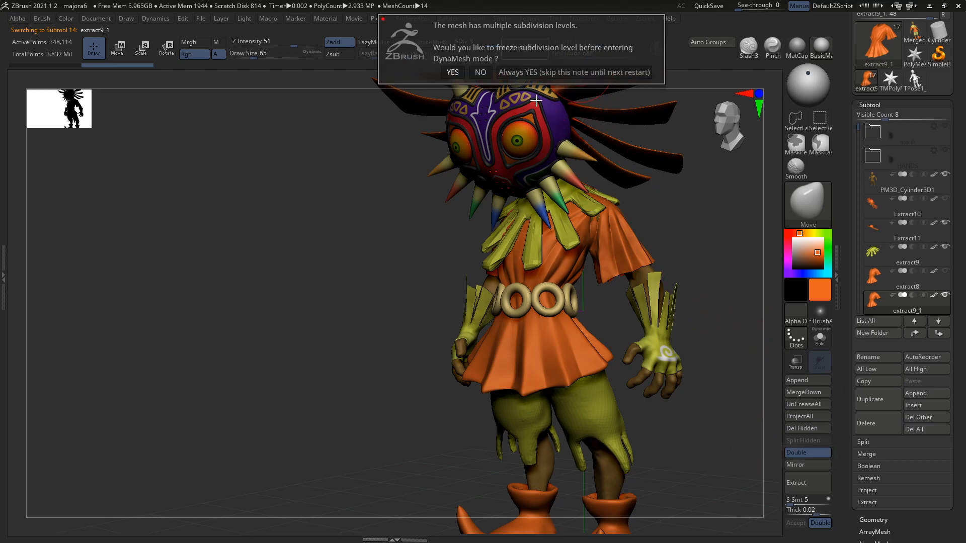
pyautogui.click(481, 72)
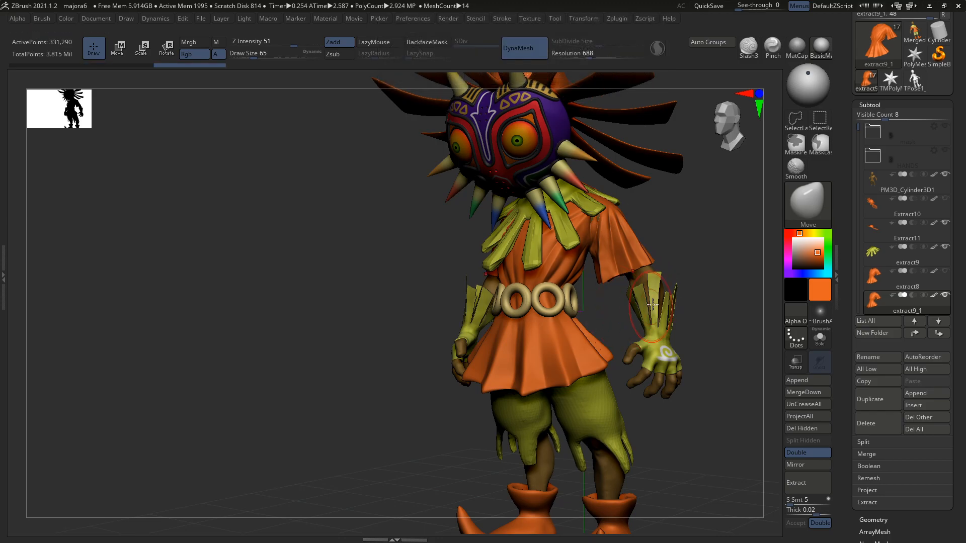
pyautogui.hotkey('shift', 'f')
pyautogui.hotkey('alt', 's')
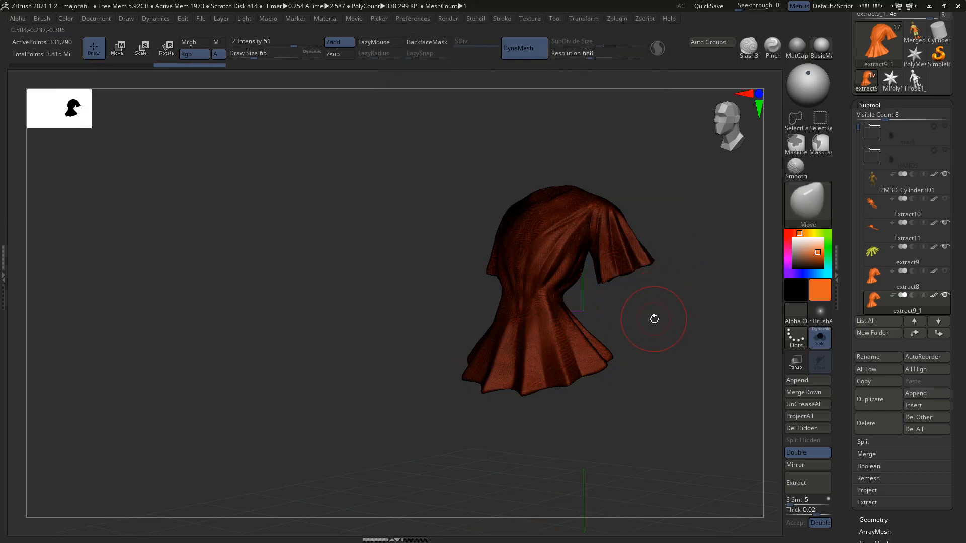
pyautogui.hotkey('shift', 'f')
pyautogui.moveTo(643, 335); pyautogui.dragTo(635, 228)
pyautogui.hotkey('shift', 'f')
pyautogui.hotkey('shift', 'f')
pyautogui.moveTo(643, 287); pyautogui.dragTo(641, 400)
pyautogui.moveTo(637, 347)
pyautogui.keyDown('shift'); pyautogui.mouseDown()
pyautogui.moveTo(637, 359)
pyautogui.moveTo(629, 330)
pyautogui.mouseUp(); pyautogui.keyUp('shift')
pyautogui.hotkey('shift', 'f')
pyautogui.hotkey('ctrl', 'z')
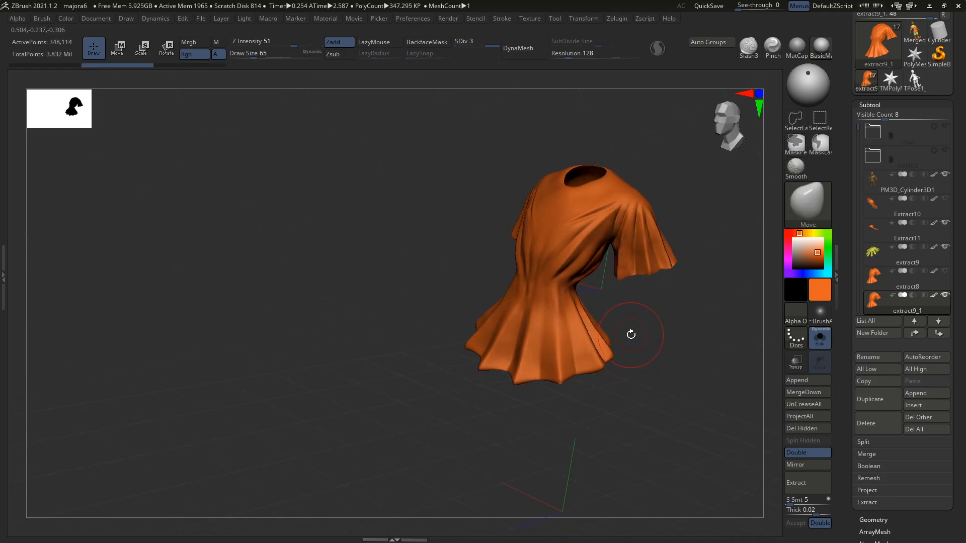
# DynaMesh the duplicated tunic at resolution 912 without freezing its subdivision levels
pyautogui.click(538, 46)
pyautogui.click(487, 72)
pyautogui.moveTo(638, 312)
pyautogui.mouseDown()
pyautogui.moveTo(650, 300)
pyautogui.moveTo(626, 310)
pyautogui.mouseUp()
pyautogui.keyDown('ctrl'); pyautogui.click(647, 302); pyautogui.keyUp('ctrl')
pyautogui.keyDown('ctrl'); pyautogui.click(644, 305); pyautogui.keyUp('ctrl')
pyautogui.moveTo(583, 322)
pyautogui.keyDown('ctrl'); pyautogui.mouseDown(button='right')
pyautogui.moveTo(584, 397)
pyautogui.moveTo(548, 347)
pyautogui.mouseUp(button='right'); pyautogui.keyUp('ctrl')
pyautogui.keyDown('alt'); pyautogui.moveTo(547, 385); pyautogui.dragTo(577, 299, button='right'); pyautogui.keyUp('alt')
pyautogui.moveTo(576, 299); pyautogui.dragTo(602, 363, button='right')
pyautogui.moveTo(602, 363)
pyautogui.mouseDown()
pyautogui.moveTo(616, 352)
pyautogui.moveTo(632, 293)
pyautogui.moveTo(618, 379)
pyautogui.moveTo(614, 338)
pyautogui.moveTo(605, 341)
pyautogui.moveTo(619, 398)
pyautogui.moveTo(620, 287)
pyautogui.moveTo(633, 292)
pyautogui.mouseUp()
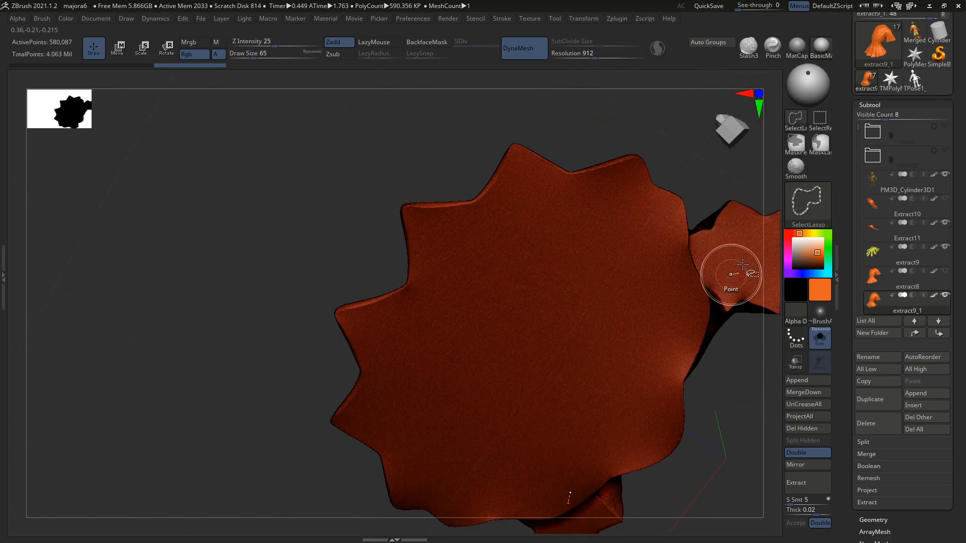
pyautogui.moveTo(634, 250); pyautogui.dragTo(642, 351, button='right')
pyautogui.moveTo(642, 351); pyautogui.dragTo(606, 309)
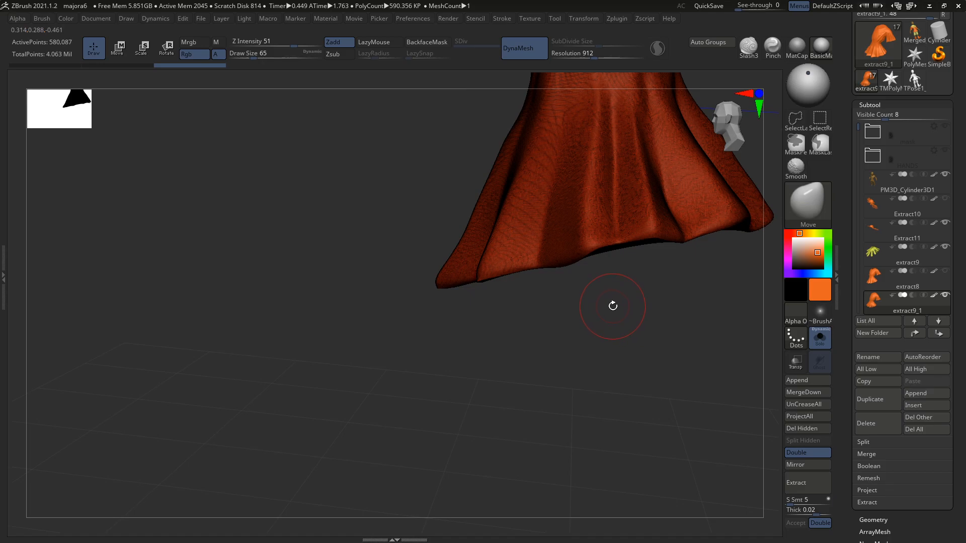
# Flatten the closed underside of the skirt with hPolish, raising the draw size to 172
pyautogui.moveTo(613, 305); pyautogui.dragTo(616, 239, button='right')
pyautogui.moveTo(597, 284); pyautogui.dragTo(602, 241, button='right')
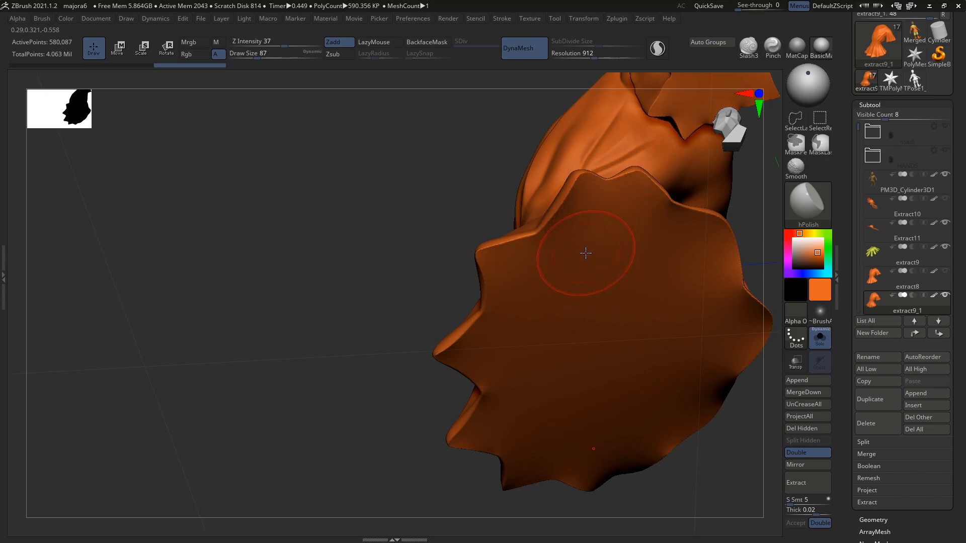
pyautogui.moveTo(590, 241)
pyautogui.mouseDown(button='right')
pyautogui.moveTo(582, 237)
pyautogui.moveTo(586, 213)
pyautogui.moveTo(599, 265)
pyautogui.moveTo(597, 195)
pyautogui.moveTo(599, 276)
pyautogui.moveTo(612, 241)
pyautogui.moveTo(594, 229)
pyautogui.moveTo(587, 185)
pyautogui.mouseUp(button='right')
pyautogui.press(']')
pyautogui.moveTo(550, 240); pyautogui.dragTo(564, 219, button='right')
pyautogui.press('s')
pyautogui.click(559, 219)
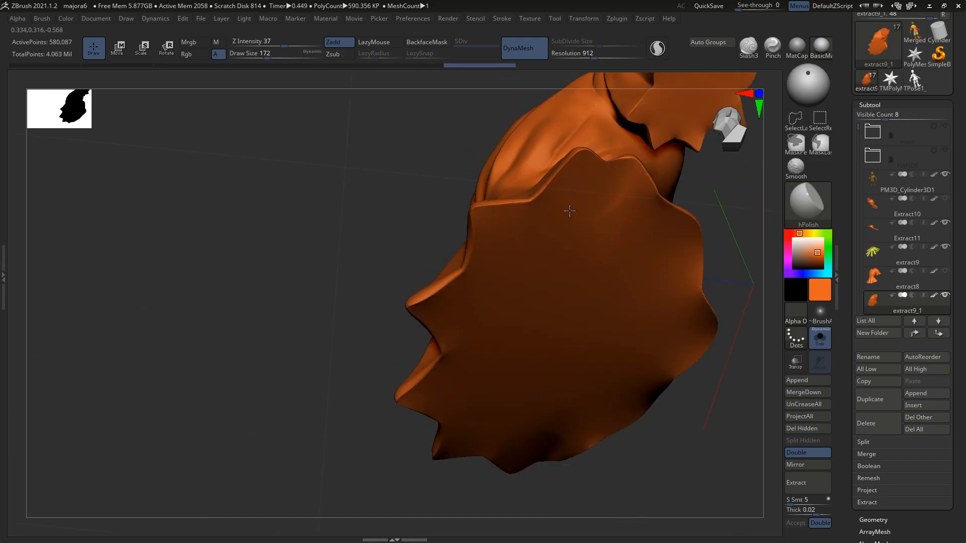
pyautogui.moveTo(485, 270)
pyautogui.mouseDown(button='right')
pyautogui.moveTo(455, 243)
pyautogui.moveTo(431, 310)
pyautogui.moveTo(491, 403)
pyautogui.moveTo(511, 383)
pyautogui.moveTo(517, 390)
pyautogui.mouseUp(button='right')
pyautogui.press('ctrl')
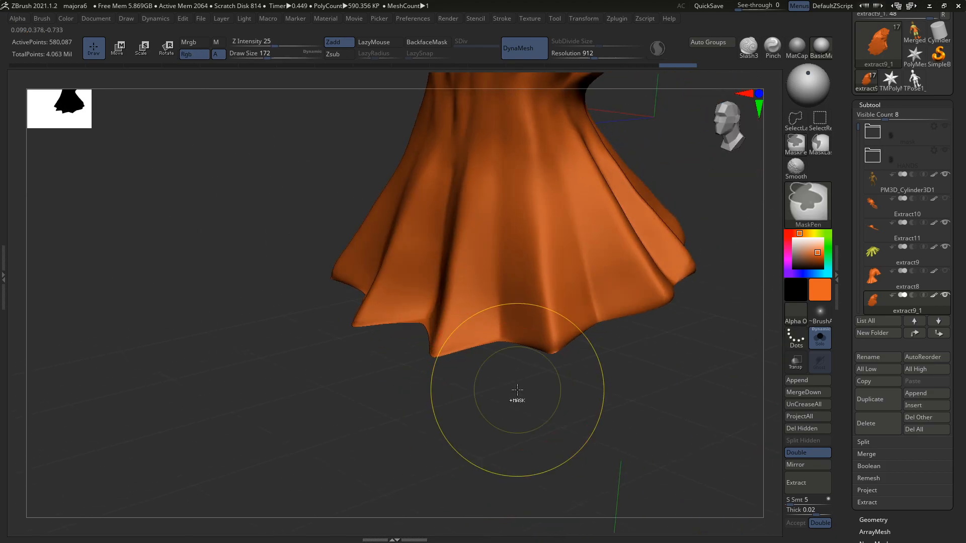
pyautogui.hotkey('shift', 'f')
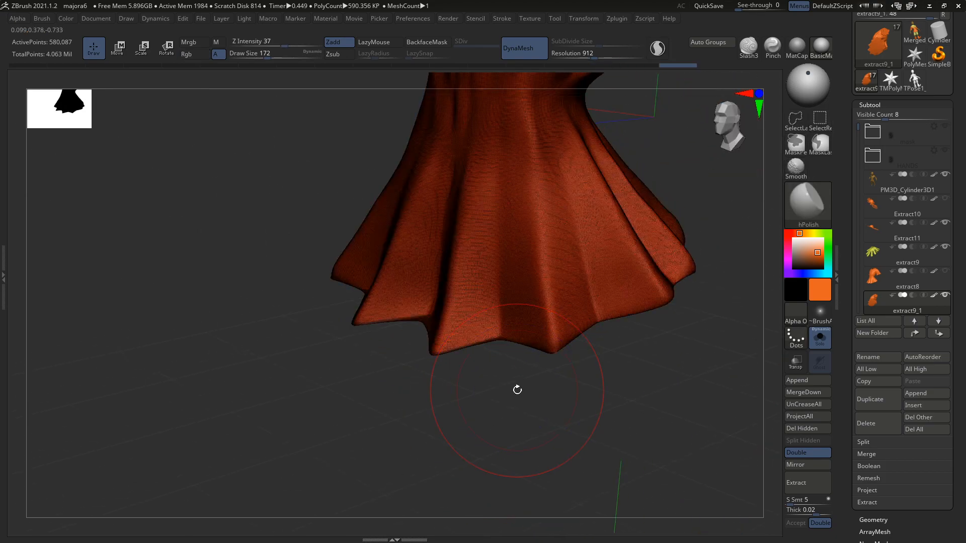
pyautogui.hotkey('shift', 'f')
pyautogui.moveTo(517, 390); pyautogui.dragTo(492, 345, button='right')
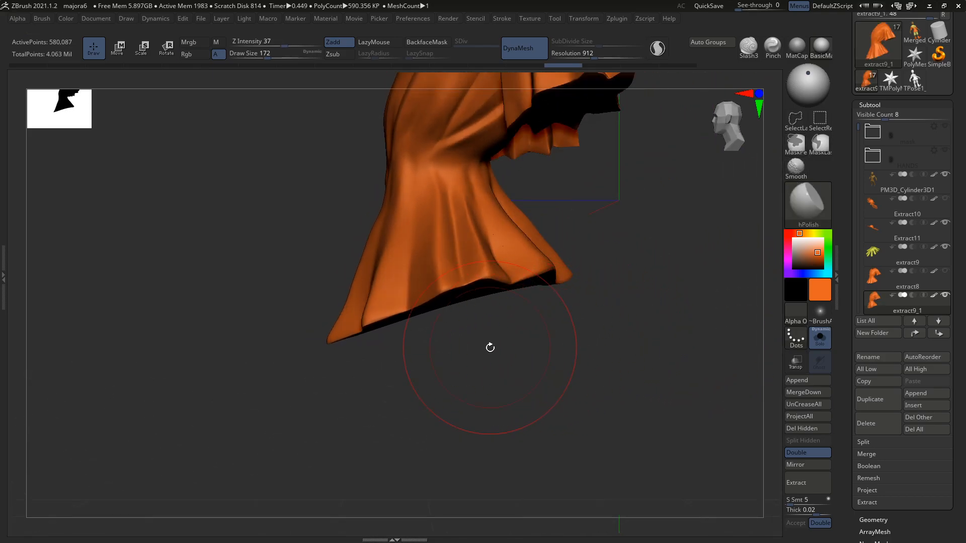
# Undo the last polish stroke on the skirt's underside
pyautogui.moveTo(555, 304)
pyautogui.mouseDown(button='right')
pyautogui.moveTo(598, 280)
pyautogui.moveTo(597, 242)
pyautogui.moveTo(592, 287)
pyautogui.moveTo(523, 311)
pyautogui.moveTo(511, 338)
pyautogui.moveTo(524, 319)
pyautogui.moveTo(500, 334)
pyautogui.moveTo(523, 397)
pyautogui.moveTo(573, 275)
pyautogui.moveTo(549, 308)
pyautogui.moveTo(573, 330)
pyautogui.mouseUp(button='right')
pyautogui.press('ctrl')
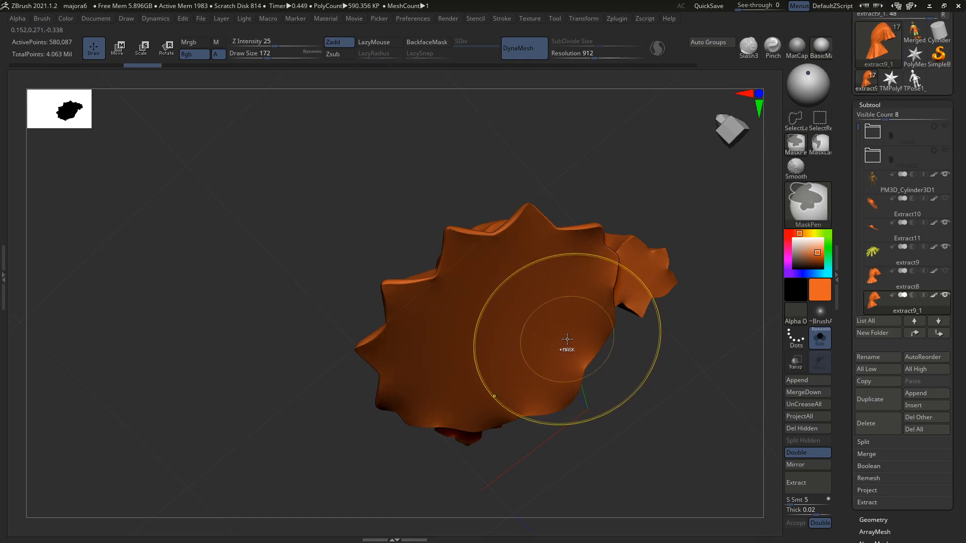
pyautogui.hotkey('ctrl', 'z')
pyautogui.hotkey('ctrl', 'z')
pyautogui.moveTo(566, 331)
pyautogui.mouseDown(button='right')
pyautogui.moveTo(571, 385)
pyautogui.moveTo(542, 324)
pyautogui.moveTo(597, 362)
pyautogui.moveTo(664, 330)
pyautogui.mouseUp(button='right')
pyautogui.hotkey('ctrl', 'shift', 'z')
pyautogui.moveTo(703, 357)
pyautogui.mouseDown(button='right')
pyautogui.moveTo(647, 355)
pyautogui.moveTo(655, 324)
pyautogui.moveTo(614, 442)
pyautogui.moveTo(621, 414)
pyautogui.moveTo(557, 386)
pyautogui.moveTo(565, 334)
pyautogui.moveTo(545, 295)
pyautogui.moveTo(542, 359)
pyautogui.moveTo(552, 371)
pyautogui.mouseUp(button='right')
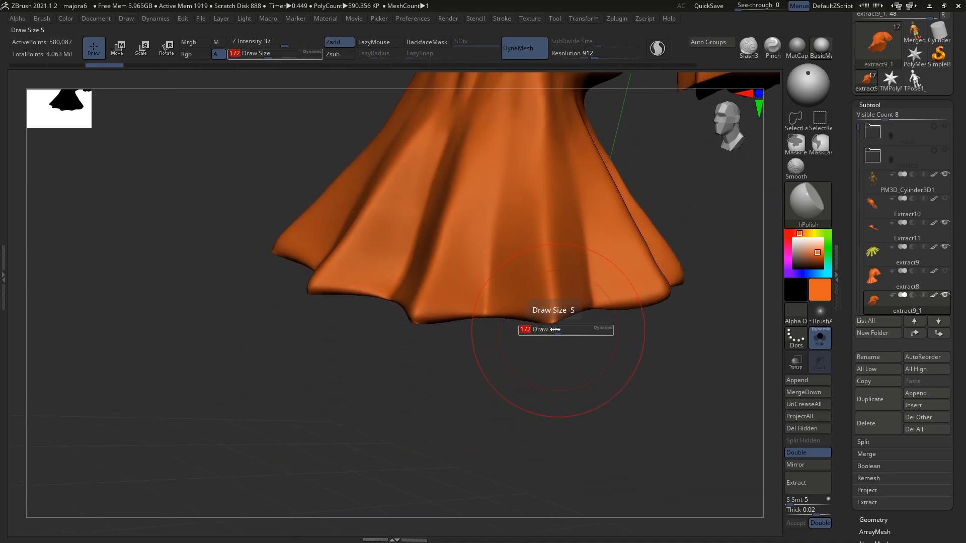
# Smooth the lower edge of the skirt hem
pyautogui.moveTo(528, 328)
pyautogui.keyDown('shift'); pyautogui.mouseDown()
pyautogui.moveTo(598, 308)
pyautogui.moveTo(405, 327)
pyautogui.moveTo(415, 326)
pyautogui.mouseUp(); pyautogui.keyUp('shift')
pyautogui.moveTo(416, 327); pyautogui.dragTo(459, 321, button='right')
pyautogui.press('shift')
pyautogui.keyDown('shift'); pyautogui.moveTo(359, 329); pyautogui.dragTo(388, 370); pyautogui.keyUp('shift')
# Smooth the closed end of the sleeve at draw size 94 and rebuild the tunic with DynaMesh
pyautogui.moveTo(388, 370)
pyautogui.mouseDown(button='right')
pyautogui.moveTo(535, 289)
pyautogui.moveTo(530, 274)
pyautogui.moveTo(506, 272)
pyautogui.moveTo(593, 312)
pyautogui.moveTo(588, 302)
pyautogui.moveTo(631, 278)
pyautogui.mouseUp(button='right')
pyautogui.press('ctrl')
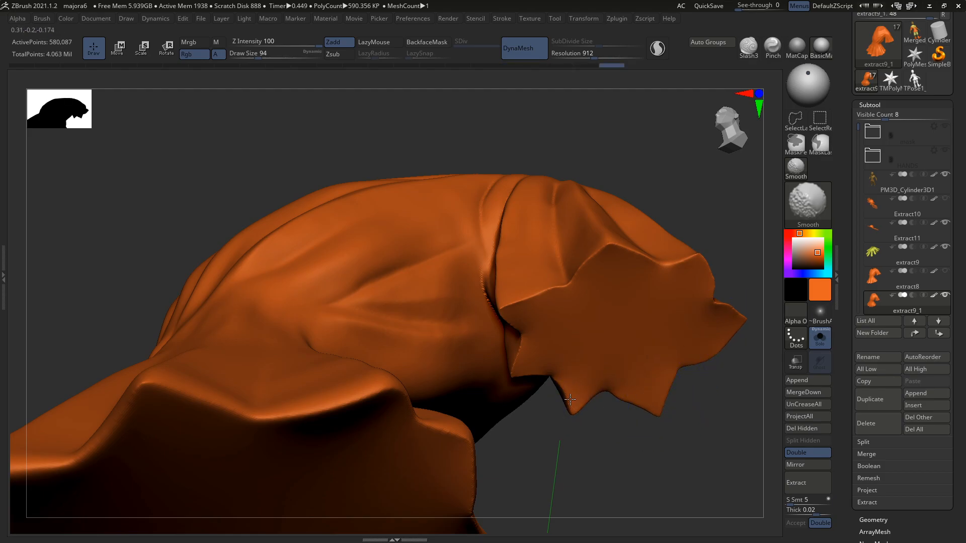
pyautogui.moveTo(576, 353); pyautogui.dragTo(520, 377, button='right')
pyautogui.press('shift')
pyautogui.press('ctrl')
pyautogui.moveTo(633, 317)
pyautogui.mouseDown(button='right')
pyautogui.moveTo(618, 360)
pyautogui.moveTo(677, 349)
pyautogui.moveTo(682, 379)
pyautogui.moveTo(666, 364)
pyautogui.moveTo(670, 317)
pyautogui.moveTo(673, 342)
pyautogui.moveTo(651, 328)
pyautogui.moveTo(616, 265)
pyautogui.moveTo(635, 328)
pyautogui.moveTo(624, 323)
pyautogui.mouseUp(button='right')
pyautogui.moveTo(539, 332)
pyautogui.mouseDown(button='right')
pyautogui.moveTo(538, 349)
pyautogui.moveTo(520, 340)
pyautogui.mouseUp(button='right')
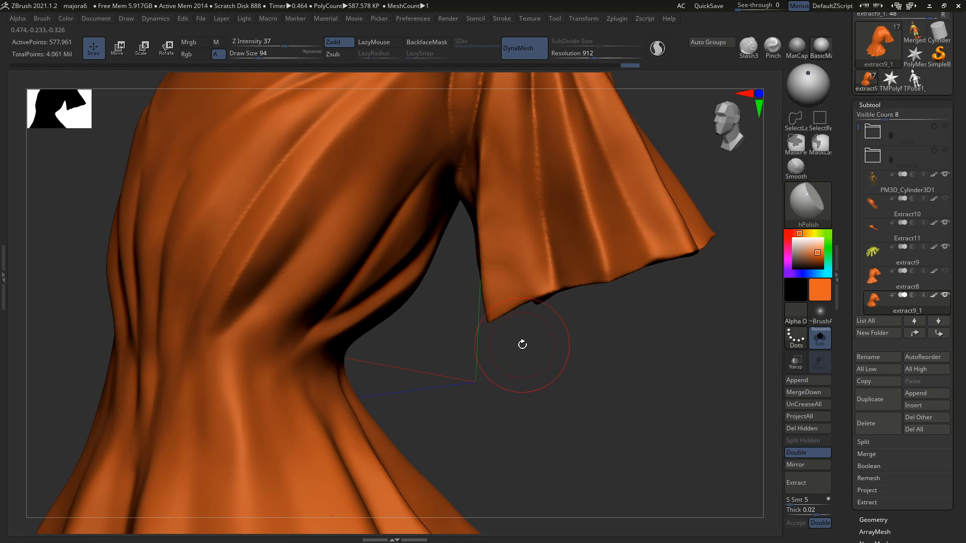
# Hide the surface closing the sleeve opening with lasso selections along its lower edge
pyautogui.hotkey('ctrl', 'shift')
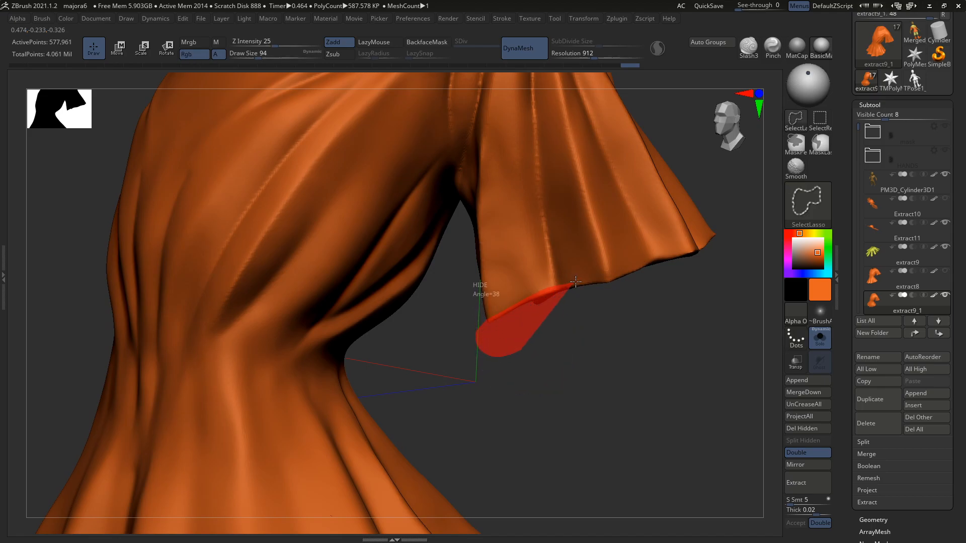
pyautogui.moveTo(705, 239)
pyautogui.keyDown('ctrl'); pyautogui.keyDown('alt'); pyautogui.keyDown('shift'); pyautogui.mouseDown()
pyautogui.moveTo(708, 361)
pyautogui.moveTo(619, 421)
pyautogui.mouseUp(); pyautogui.keyUp('shift'); pyautogui.keyUp('alt'); pyautogui.keyUp('ctrl')
pyautogui.moveTo(702, 296)
pyautogui.mouseDown(button='right')
pyautogui.moveTo(693, 268)
pyautogui.moveTo(602, 306)
pyautogui.moveTo(617, 287)
pyautogui.moveTo(582, 299)
pyautogui.moveTo(686, 302)
pyautogui.moveTo(689, 325)
pyautogui.moveTo(683, 312)
pyautogui.mouseUp(button='right')
pyautogui.hotkey('ctrl', 'shift')
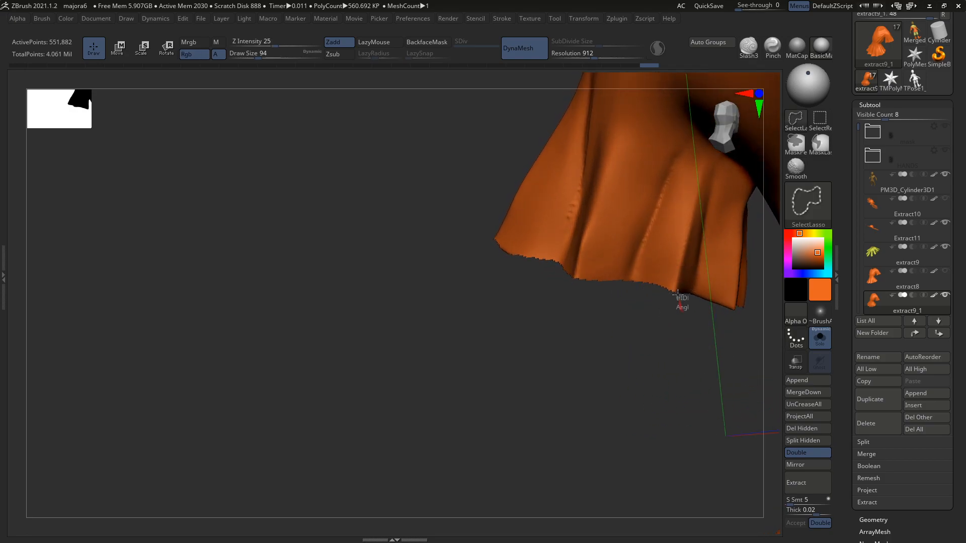
pyautogui.keyDown('ctrl'); pyautogui.keyDown('alt'); pyautogui.keyDown('shift'); pyautogui.moveTo(750, 328); pyautogui.dragTo(704, 343); pyautogui.keyUp('shift'); pyautogui.keyUp('alt'); pyautogui.keyUp('ctrl')
pyautogui.moveTo(712, 315)
pyautogui.mouseDown(button='right')
pyautogui.moveTo(713, 258)
pyautogui.moveTo(694, 266)
pyautogui.moveTo(681, 351)
pyautogui.mouseUp(button='right')
# Hide the remaining slivers around the sleeve's lower edge with the selection lasso
pyautogui.hotkey('ctrl', 'shift')
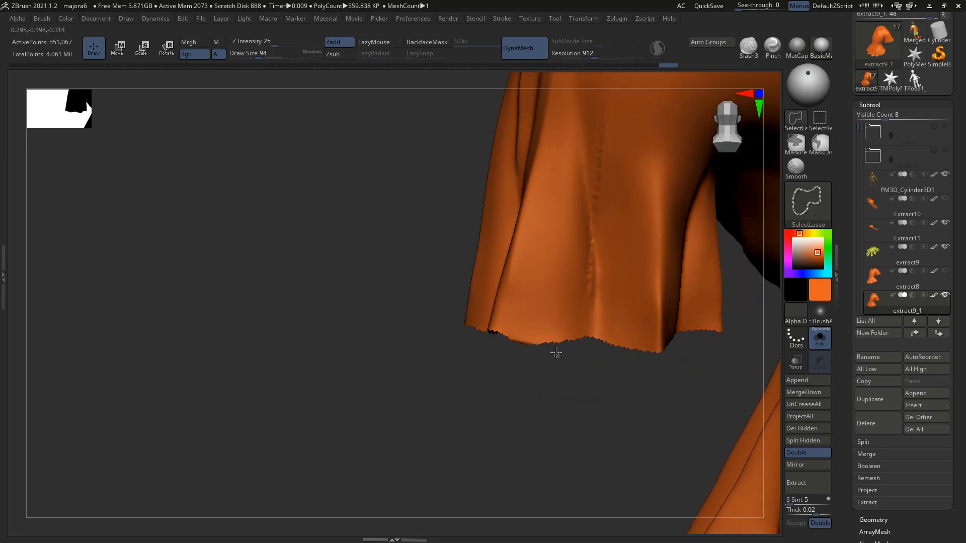
pyautogui.moveTo(535, 343)
pyautogui.keyDown('ctrl'); pyautogui.keyDown('shift'); pyautogui.mouseDown()
pyautogui.moveTo(492, 341)
pyautogui.moveTo(498, 347)
pyautogui.mouseUp(); pyautogui.keyUp('shift'); pyautogui.keyUp('ctrl')
pyautogui.moveTo(498, 347)
pyautogui.mouseDown(button='right')
pyautogui.moveTo(582, 291)
pyautogui.moveTo(489, 312)
pyautogui.moveTo(506, 344)
pyautogui.mouseUp(button='right')
pyautogui.moveTo(499, 354)
pyautogui.mouseDown()
pyautogui.moveTo(581, 324)
pyautogui.moveTo(581, 347)
pyautogui.mouseUp()
pyautogui.hotkey('ctrl', 'shift')
pyautogui.keyDown('ctrl'); pyautogui.moveTo(580, 349); pyautogui.dragTo(576, 200, button='right'); pyautogui.keyUp('ctrl')
pyautogui.moveTo(545, 312)
pyautogui.mouseDown()
pyautogui.moveTo(493, 280)
pyautogui.moveTo(495, 310)
pyautogui.moveTo(415, 345)
pyautogui.mouseUp()
# Hide the bottom rim of the skirt along the front scallops with the selection lasso
pyautogui.hotkey('ctrl', 'shift')
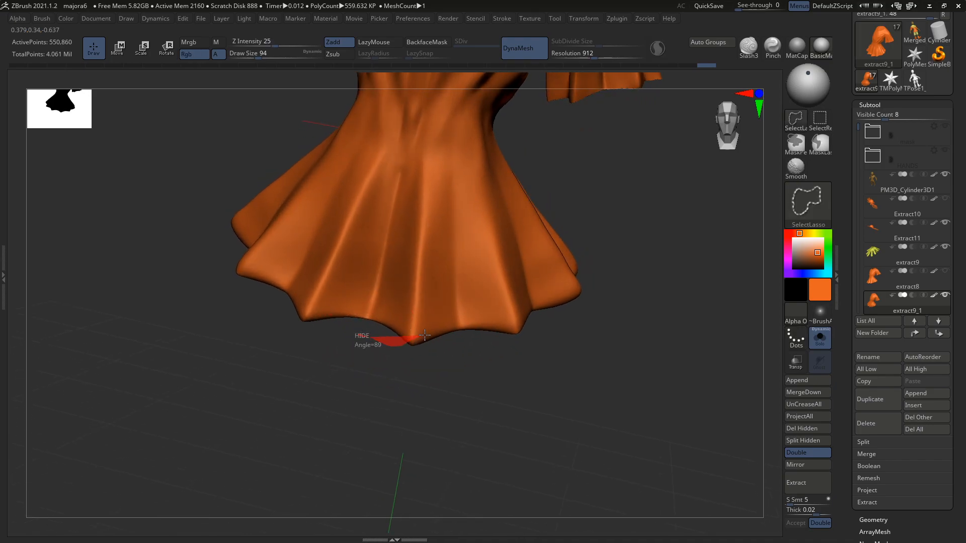
pyautogui.moveTo(517, 330)
pyautogui.keyDown('ctrl'); pyautogui.keyDown('shift'); pyautogui.mouseDown()
pyautogui.moveTo(334, 463)
pyautogui.moveTo(517, 345)
pyautogui.moveTo(495, 337)
pyautogui.mouseUp(); pyautogui.keyUp('shift'); pyautogui.keyUp('ctrl')
pyautogui.hotkey('ctrl', 'shift')
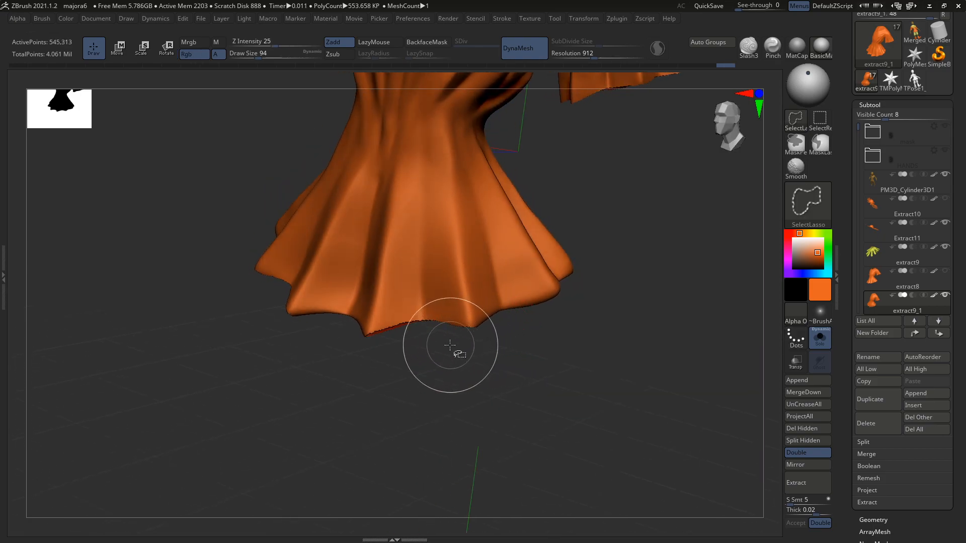
pyautogui.moveTo(593, 348)
pyautogui.keyDown('ctrl'); pyautogui.keyDown('shift'); pyautogui.mouseDown()
pyautogui.moveTo(483, 350)
pyautogui.moveTo(493, 323)
pyautogui.moveTo(517, 347)
pyautogui.moveTo(500, 353)
pyautogui.moveTo(530, 316)
pyautogui.moveTo(513, 309)
pyautogui.moveTo(502, 316)
pyautogui.moveTo(532, 313)
pyautogui.mouseUp(); pyautogui.keyUp('shift'); pyautogui.keyUp('ctrl')
pyautogui.hotkey('ctrl', 'shift')
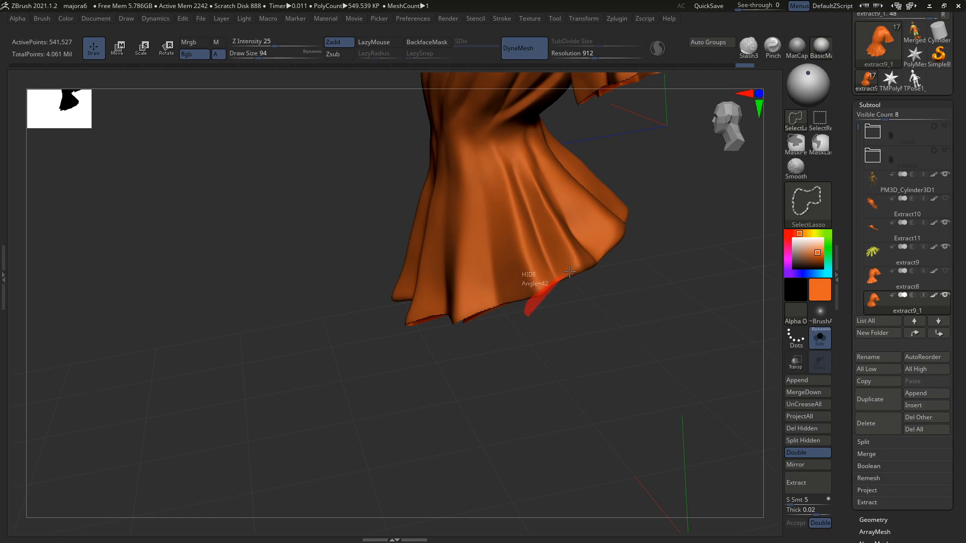
# Continue hiding the skirt's bottom rim with the selection lasso around the side beneath the sleeve
pyautogui.moveTo(595, 258)
pyautogui.keyDown('ctrl'); pyautogui.keyDown('shift'); pyautogui.mouseDown()
pyautogui.moveTo(642, 255)
pyautogui.moveTo(560, 353)
pyautogui.moveTo(543, 295)
pyautogui.moveTo(642, 283)
pyautogui.moveTo(603, 312)
pyautogui.moveTo(575, 280)
pyautogui.mouseUp(); pyautogui.keyUp('shift'); pyautogui.keyUp('ctrl')
pyautogui.moveTo(575, 280); pyautogui.dragTo(633, 315, button='right')
pyautogui.moveTo(634, 315); pyautogui.dragTo(580, 323)
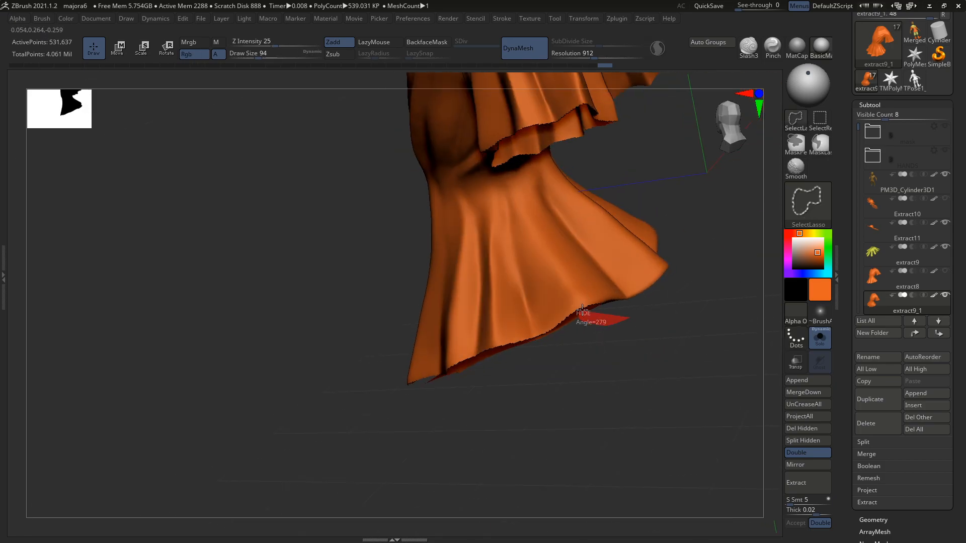
pyautogui.keyDown('ctrl'); pyautogui.keyDown('shift'); pyautogui.moveTo(671, 259); pyautogui.dragTo(672, 262); pyautogui.keyUp('shift'); pyautogui.keyUp('ctrl')
pyautogui.moveTo(675, 319)
pyautogui.mouseDown()
pyautogui.moveTo(617, 287)
pyautogui.moveTo(623, 284)
pyautogui.moveTo(575, 343)
pyautogui.mouseUp()
# Hide the leftover rim in the concave scallops between the skirt's front and side folds
pyautogui.moveTo(655, 320)
pyautogui.mouseDown()
pyautogui.moveTo(629, 316)
pyautogui.moveTo(541, 383)
pyautogui.mouseUp()
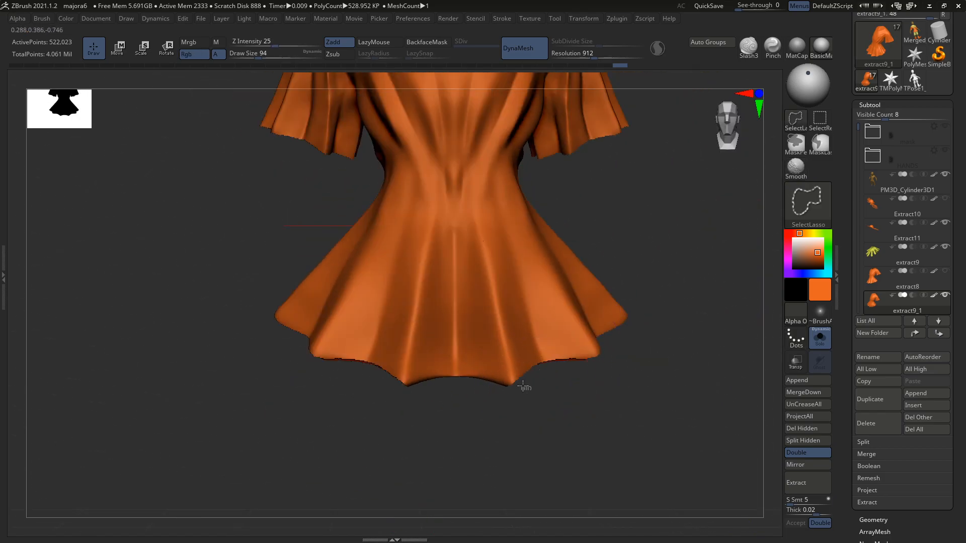
pyautogui.moveTo(454, 372)
pyautogui.keyDown('ctrl'); pyautogui.keyDown('alt'); pyautogui.keyDown('shift'); pyautogui.mouseDown()
pyautogui.moveTo(599, 443)
pyautogui.moveTo(517, 388)
pyautogui.moveTo(503, 394)
pyautogui.moveTo(508, 404)
pyautogui.moveTo(502, 399)
pyautogui.mouseUp(); pyautogui.keyUp('shift'); pyautogui.keyUp('alt'); pyautogui.keyUp('ctrl')
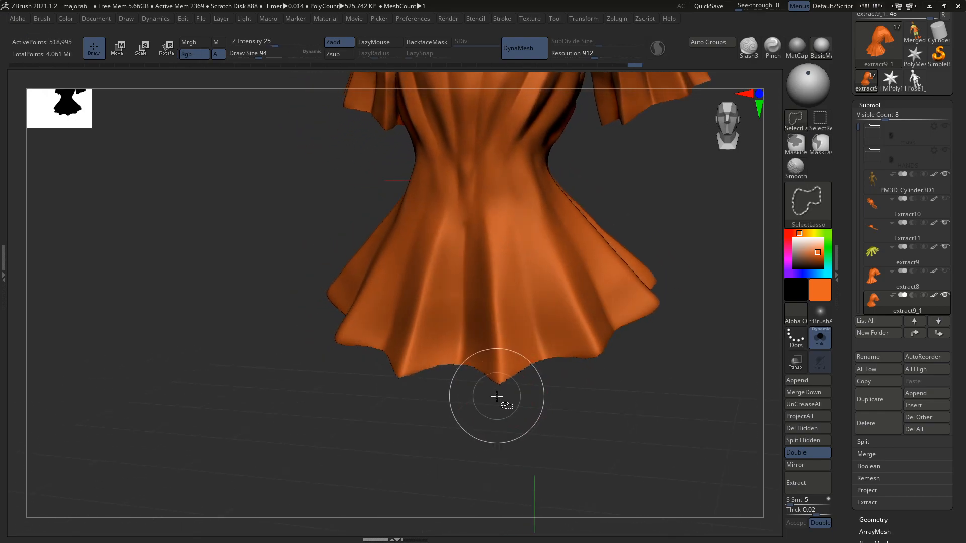
pyautogui.moveTo(603, 354)
pyautogui.keyDown('ctrl'); pyautogui.keyDown('alt'); pyautogui.keyDown('shift'); pyautogui.mouseDown()
pyautogui.moveTo(533, 447)
pyautogui.moveTo(495, 390)
pyautogui.mouseUp(); pyautogui.keyUp('shift'); pyautogui.keyUp('alt'); pyautogui.keyUp('ctrl')
pyautogui.moveTo(593, 371)
pyautogui.mouseDown()
pyautogui.moveTo(550, 384)
pyautogui.moveTo(651, 414)
pyautogui.moveTo(532, 403)
pyautogui.moveTo(582, 399)
pyautogui.moveTo(580, 407)
pyautogui.moveTo(578, 365)
pyautogui.mouseUp()
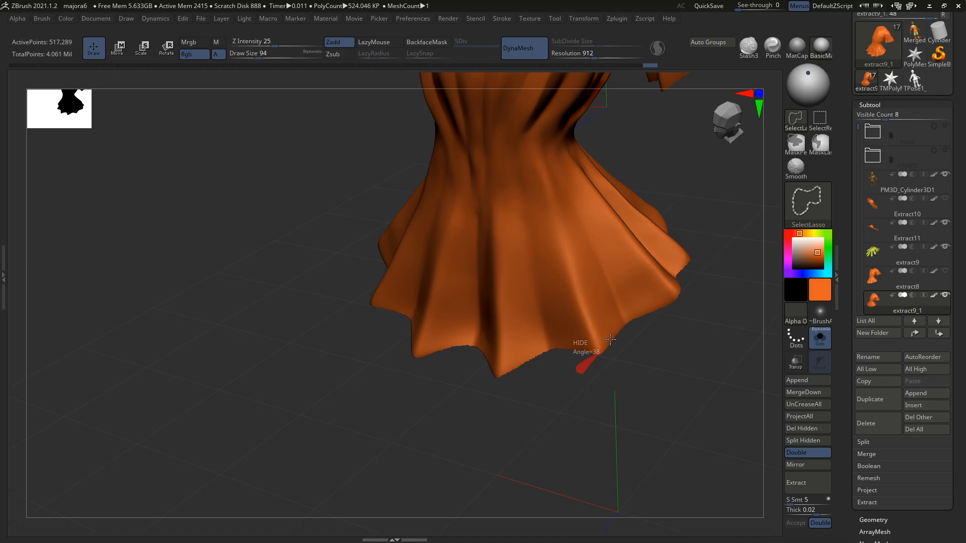
pyautogui.moveTo(629, 320)
pyautogui.keyDown('ctrl'); pyautogui.keyDown('alt'); pyautogui.keyDown('shift'); pyautogui.mouseDown()
pyautogui.moveTo(714, 302)
pyautogui.moveTo(679, 334)
pyautogui.moveTo(657, 330)
pyautogui.moveTo(701, 339)
pyautogui.mouseUp(); pyautogui.keyUp('shift'); pyautogui.keyUp('alt'); pyautogui.keyUp('ctrl')
pyautogui.hotkey('ctrl', 'shift')
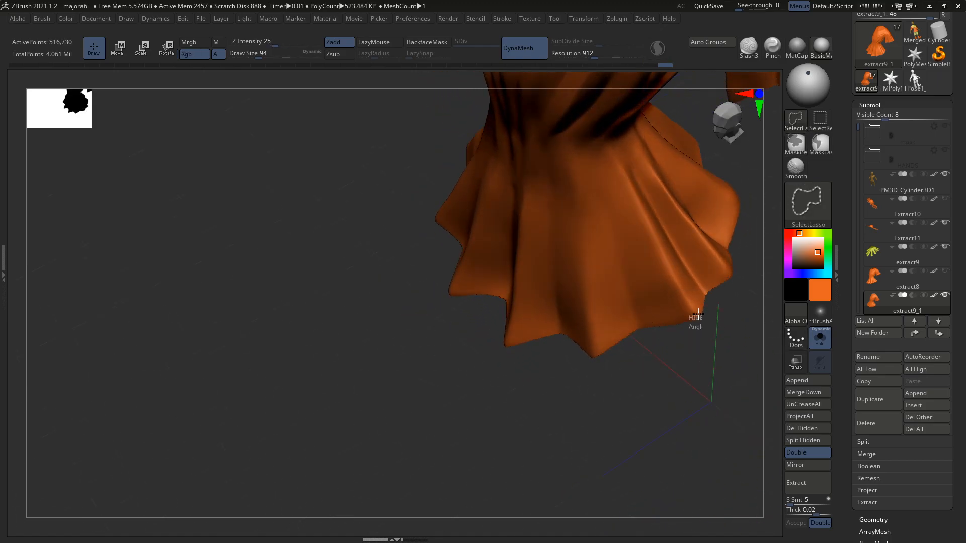
pyautogui.keyDown('ctrl'); pyautogui.keyDown('alt'); pyautogui.keyDown('shift'); pyautogui.moveTo(707, 292); pyautogui.dragTo(692, 328); pyautogui.keyUp('shift'); pyautogui.keyUp('alt'); pyautogui.keyUp('ctrl')
pyautogui.moveTo(696, 334)
pyautogui.mouseDown()
pyautogui.moveTo(716, 319)
pyautogui.moveTo(701, 313)
pyautogui.mouseUp()
pyautogui.moveTo(637, 327)
pyautogui.keyDown('ctrl'); pyautogui.keyDown('alt'); pyautogui.keyDown('shift'); pyautogui.mouseDown()
pyautogui.moveTo(724, 332)
pyautogui.moveTo(653, 329)
pyautogui.moveTo(700, 332)
pyautogui.mouseUp(); pyautogui.keyUp('shift'); pyautogui.keyUp('alt'); pyautogui.keyUp('ctrl')
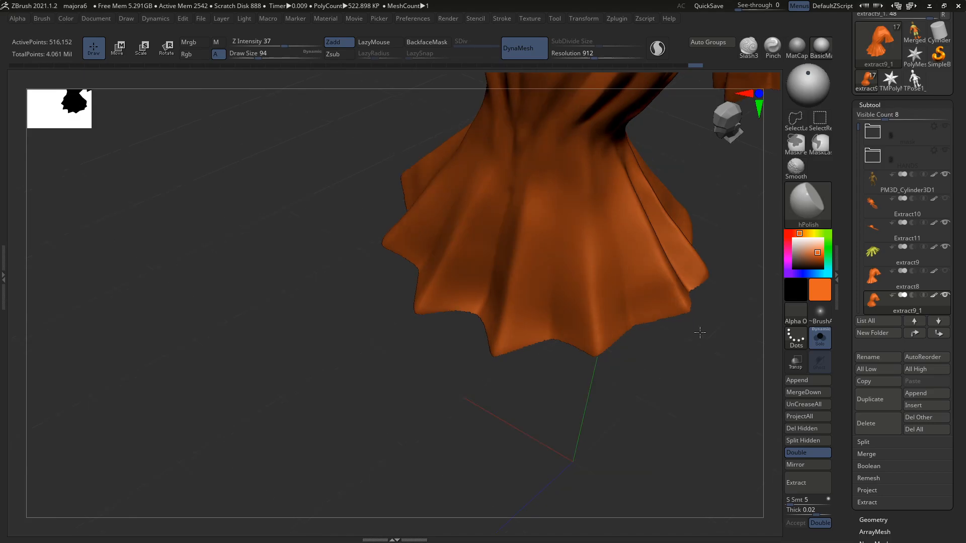
# Hide the last rim pieces on the pointed fold tips and front centre of the skirt hem
pyautogui.hotkey('ctrl', 'shift')
pyautogui.moveTo(630, 327)
pyautogui.keyDown('ctrl'); pyautogui.keyDown('alt'); pyautogui.keyDown('shift'); pyautogui.mouseDown()
pyautogui.moveTo(635, 381)
pyautogui.moveTo(633, 368)
pyautogui.moveTo(606, 369)
pyautogui.moveTo(603, 356)
pyautogui.moveTo(491, 343)
pyautogui.moveTo(601, 398)
pyautogui.moveTo(614, 377)
pyautogui.moveTo(600, 372)
pyautogui.moveTo(524, 366)
pyautogui.moveTo(511, 383)
pyautogui.mouseUp(); pyautogui.keyUp('shift'); pyautogui.keyUp('alt'); pyautogui.keyUp('ctrl')
pyautogui.hotkey('ctrl', 'shift')
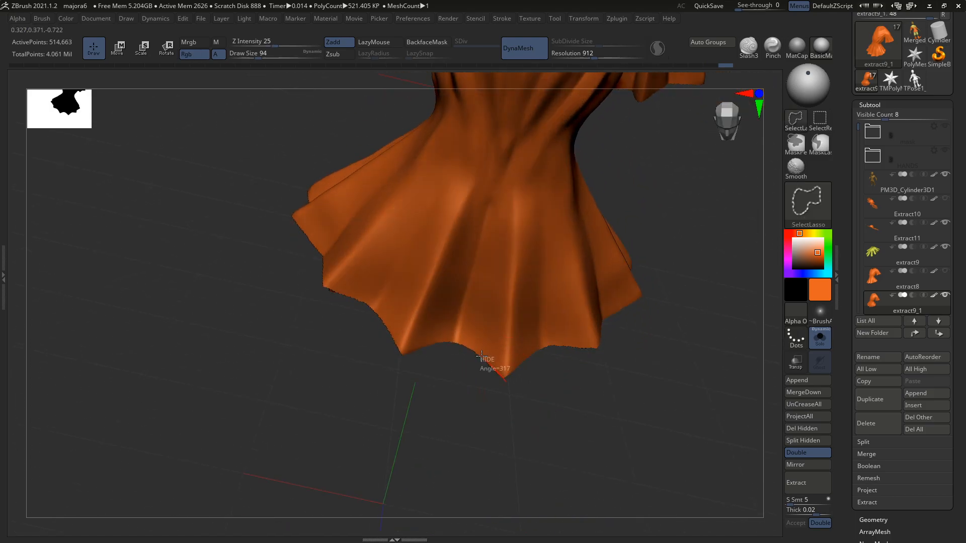
pyautogui.keyDown('ctrl'); pyautogui.keyDown('alt'); pyautogui.keyDown('shift'); pyautogui.moveTo(456, 338); pyautogui.dragTo(516, 447); pyautogui.keyUp('shift'); pyautogui.keyUp('alt'); pyautogui.keyUp('ctrl')
pyautogui.moveTo(524, 412); pyautogui.dragTo(506, 406)
pyautogui.moveTo(452, 343)
pyautogui.keyDown('ctrl'); pyautogui.keyDown('alt'); pyautogui.keyDown('shift'); pyautogui.mouseDown()
pyautogui.moveTo(500, 414)
pyautogui.moveTo(558, 391)
pyautogui.moveTo(556, 366)
pyautogui.moveTo(544, 386)
pyautogui.moveTo(453, 335)
pyautogui.moveTo(476, 361)
pyautogui.moveTo(478, 350)
pyautogui.moveTo(608, 296)
pyautogui.moveTo(595, 304)
pyautogui.moveTo(582, 309)
pyautogui.moveTo(615, 285)
pyautogui.mouseUp(); pyautogui.keyUp('shift'); pyautogui.keyUp('alt'); pyautogui.keyUp('ctrl')
pyautogui.hotkey('ctrl', 'shift')
# Auto-group the tunic, isolate its outer shell and delete the hidden geometry
pyautogui.moveTo(583, 326); pyautogui.dragTo(689, 116)
pyautogui.click(715, 44)
pyautogui.moveTo(669, 233)
pyautogui.mouseDown(button='right')
pyautogui.moveTo(659, 283)
pyautogui.moveTo(634, 284)
pyautogui.moveTo(714, 287)
pyautogui.moveTo(675, 277)
pyautogui.moveTo(529, 422)
pyautogui.mouseUp(button='right')
pyautogui.hotkey('shift', 'f')
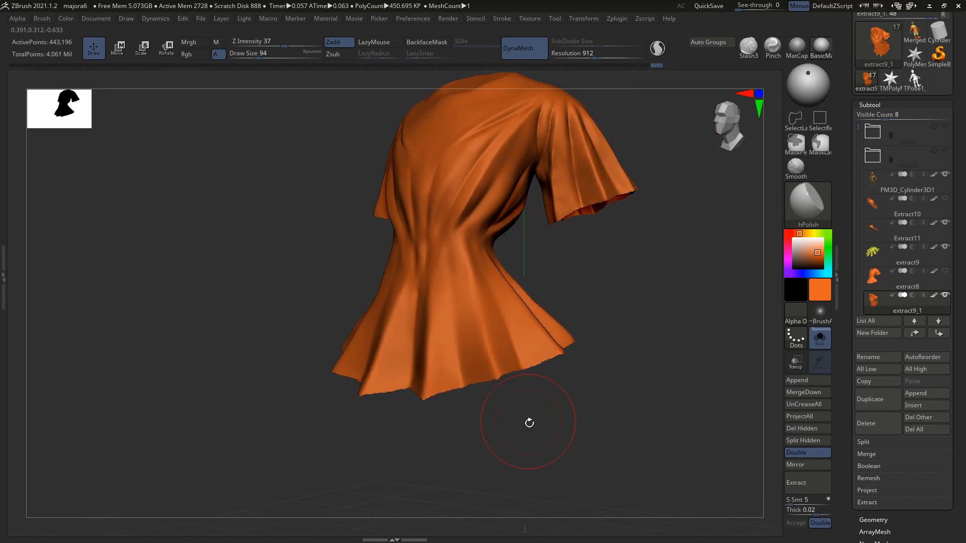
pyautogui.click(808, 429)
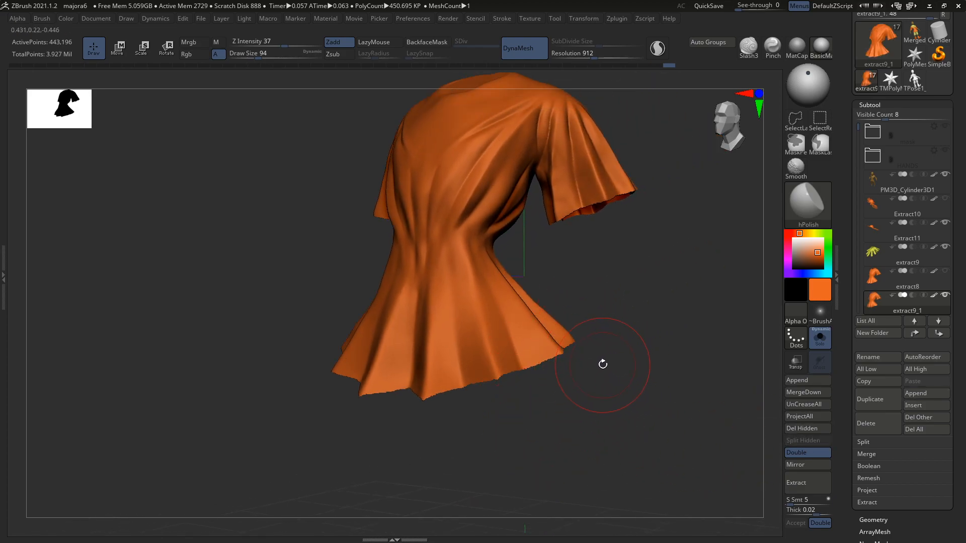
# Set the hPolish brush's draw size to 46
pyautogui.moveTo(609, 373)
pyautogui.mouseDown(button='right')
pyautogui.moveTo(608, 382)
pyautogui.moveTo(611, 373)
pyautogui.mouseUp(button='right')
pyautogui.press('s')
pyautogui.moveTo(467, 157); pyautogui.dragTo(458, 153)
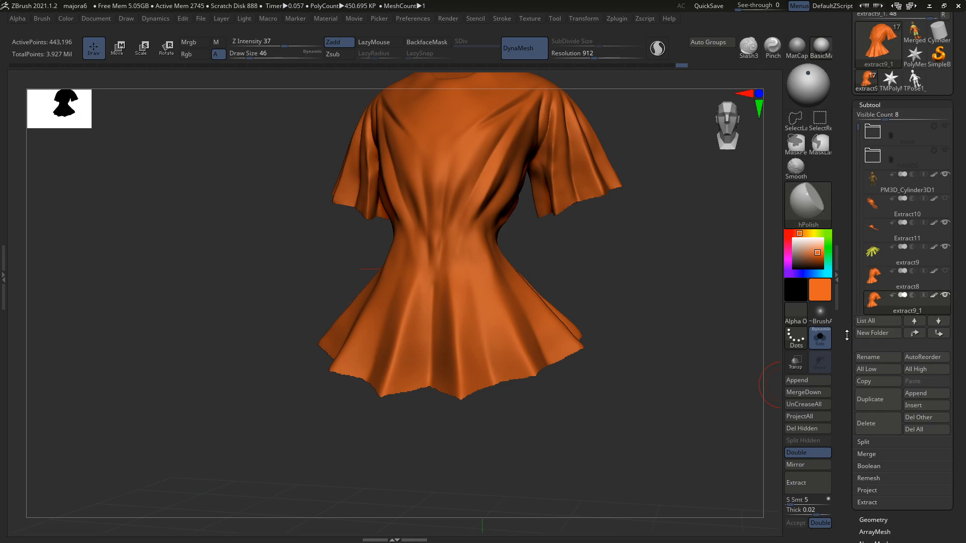
# Duplicate the opened tunic subtool and hide all other subtools
pyautogui.hotkey('ctrl', 'shift', 'd')
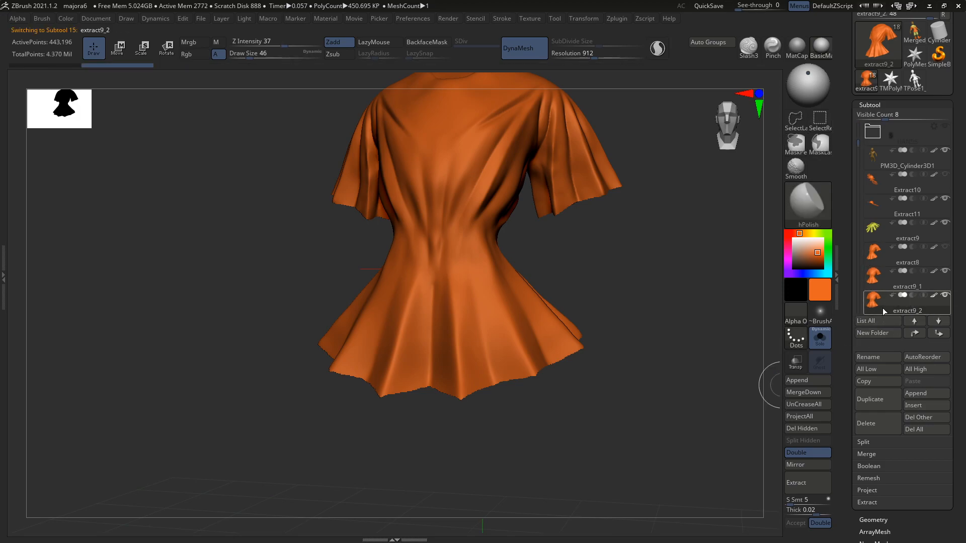
pyautogui.moveTo(846, 337); pyautogui.dragTo(845, 329)
pyautogui.keyDown('shift'); pyautogui.click(945, 289); pyautogui.keyUp('shift')
pyautogui.moveTo(854, 413); pyautogui.dragTo(855, 272)
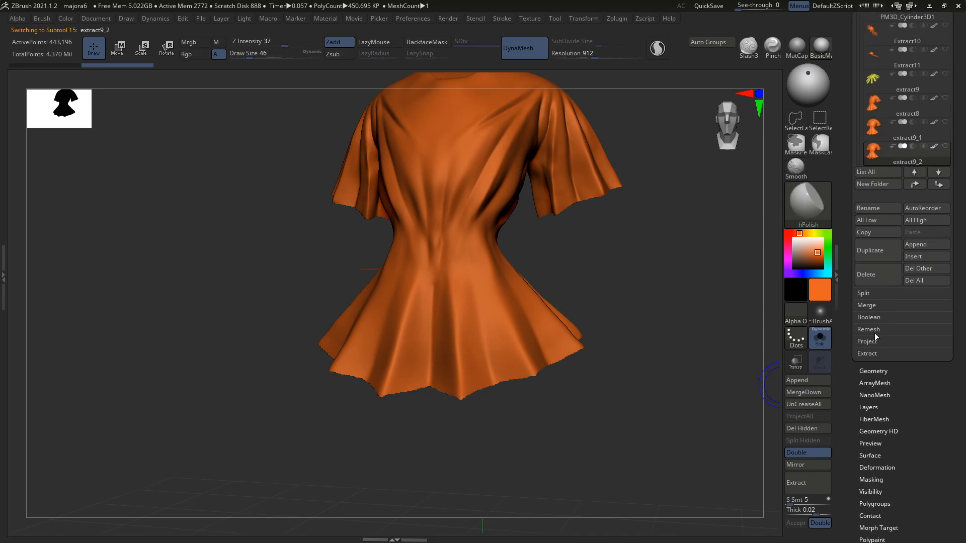
# Try to remesh the duplicated tunic with ZRemesher in Legacy (2018) mode, then undo the remesh
pyautogui.click(873, 371)
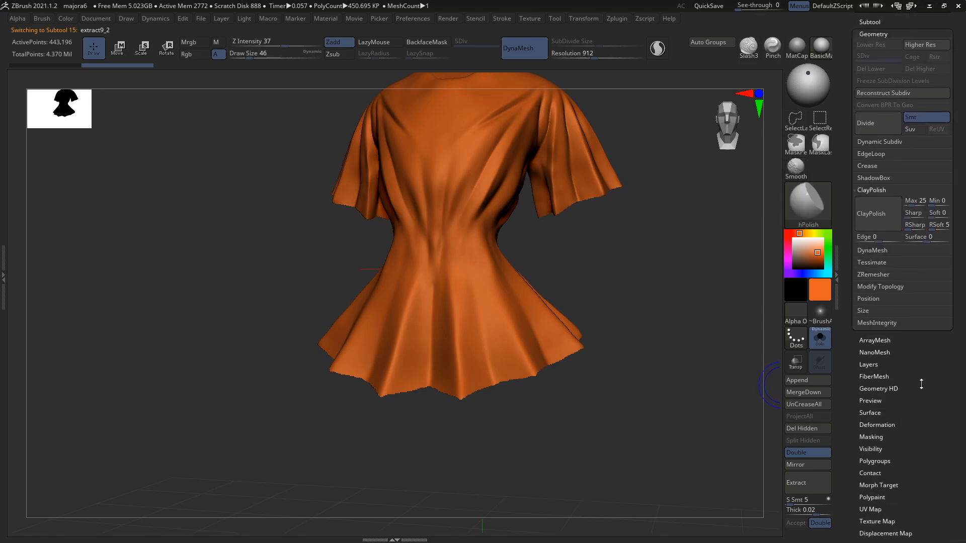
pyautogui.click(881, 276)
pyautogui.moveTo(669, 362); pyautogui.dragTo(634, 374)
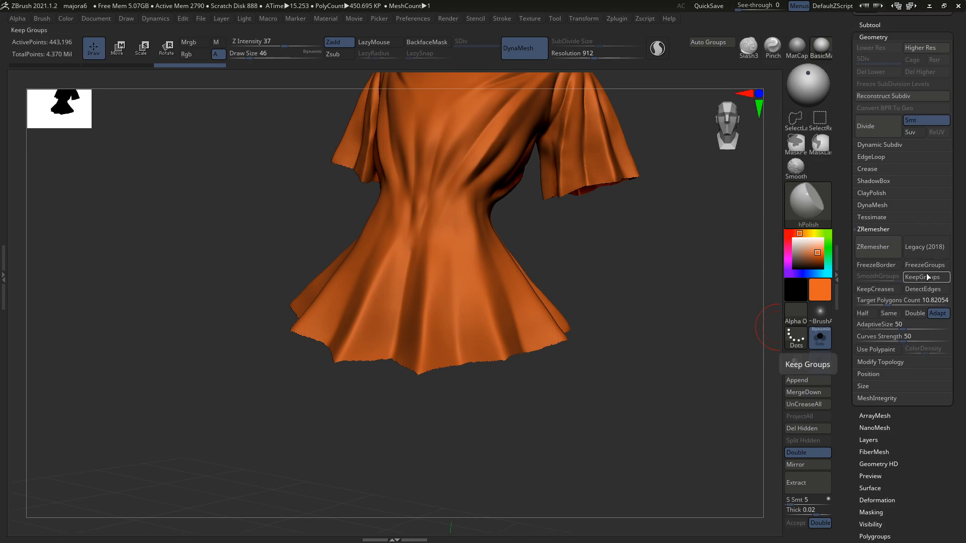
pyautogui.click(925, 247)
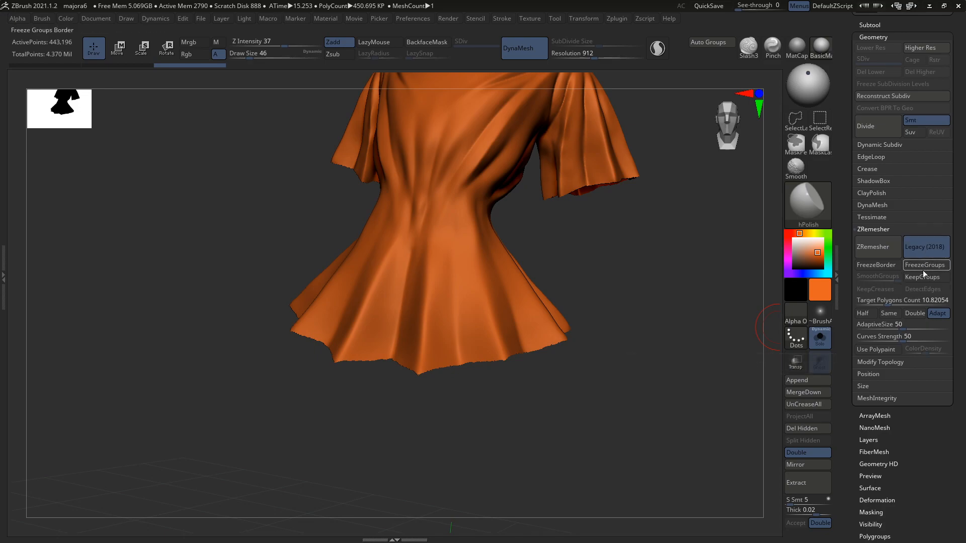
pyautogui.click(885, 255)
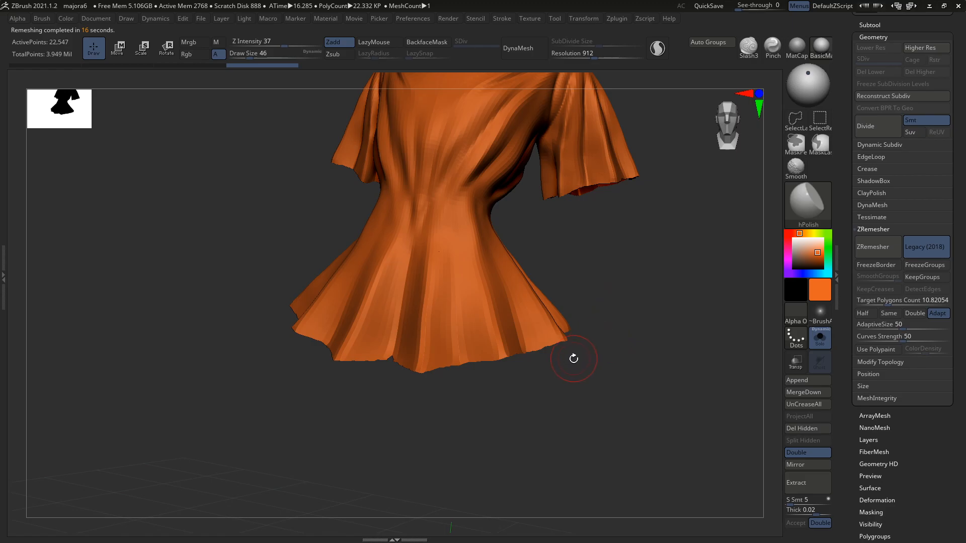
pyautogui.moveTo(574, 355)
pyautogui.mouseDown()
pyautogui.moveTo(575, 380)
pyautogui.moveTo(586, 366)
pyautogui.mouseUp()
pyautogui.press('shift')
pyautogui.hotkey('shift', 'f')
pyautogui.hotkey('shift', 'f')
pyautogui.hotkey('ctrl', 'z')
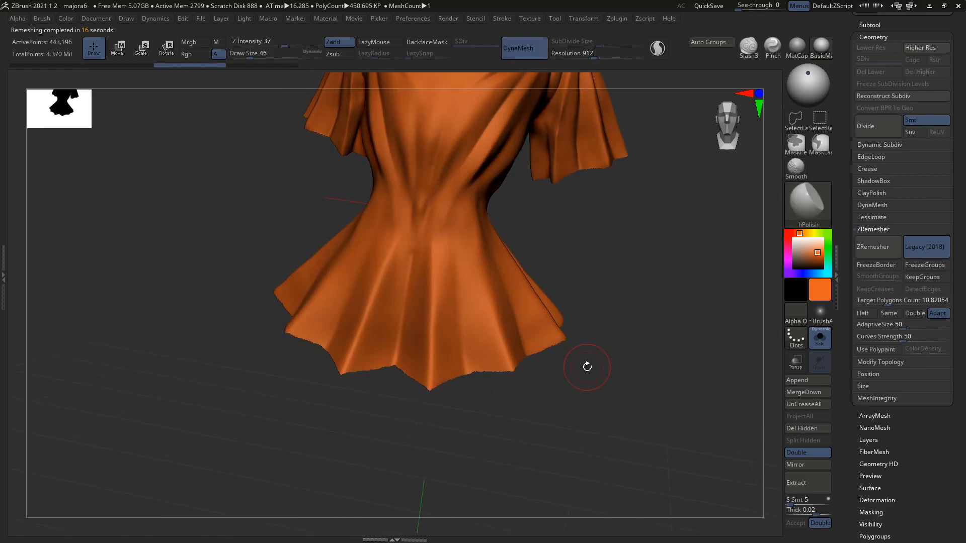
# Load the Smooth Groups brush from the Smooth folder of the brush library
pyautogui.press(',')
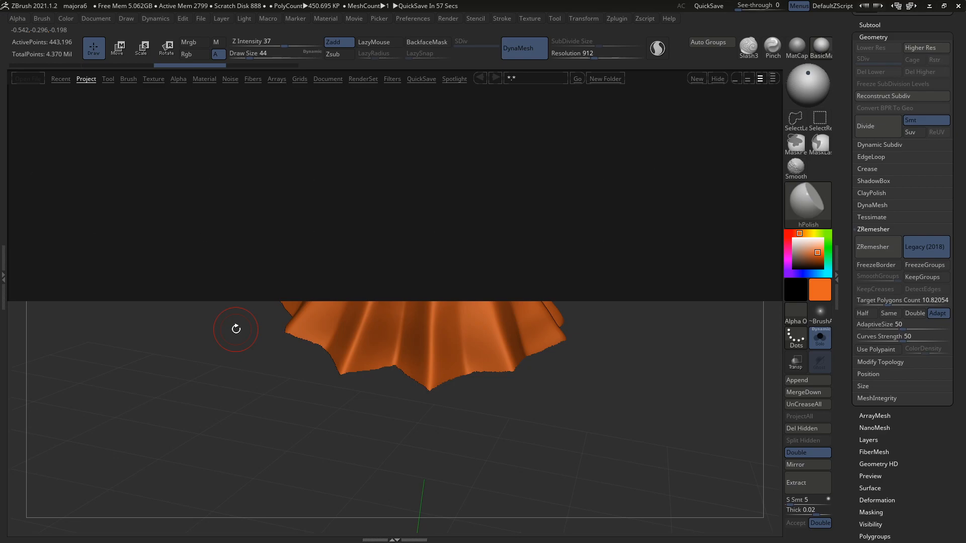
pyautogui.click(128, 79)
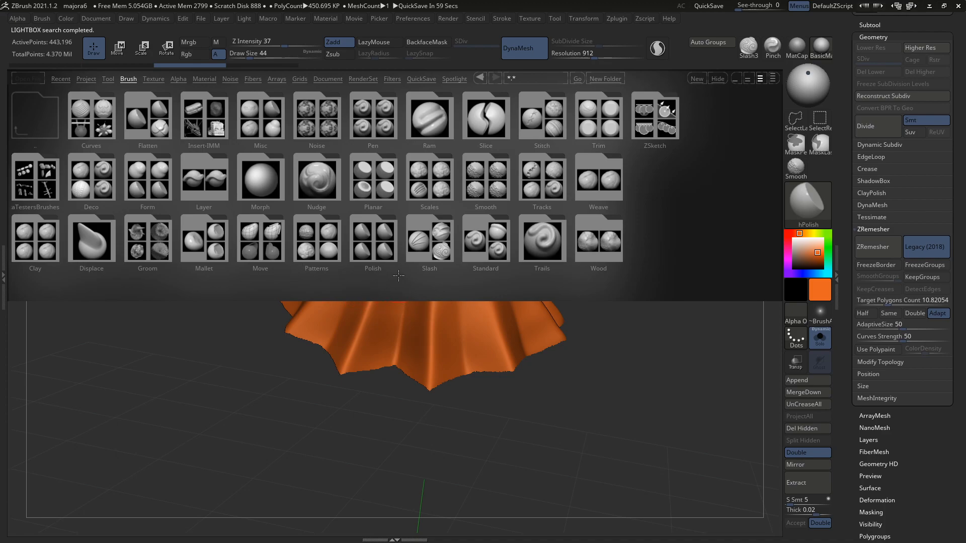
pyautogui.doubleClick(490, 184)
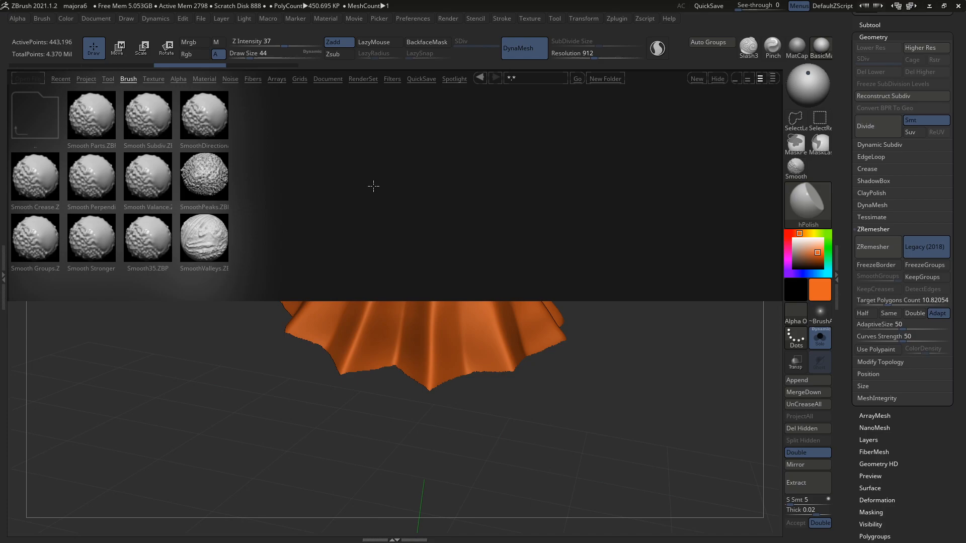
pyautogui.doubleClick(44, 244)
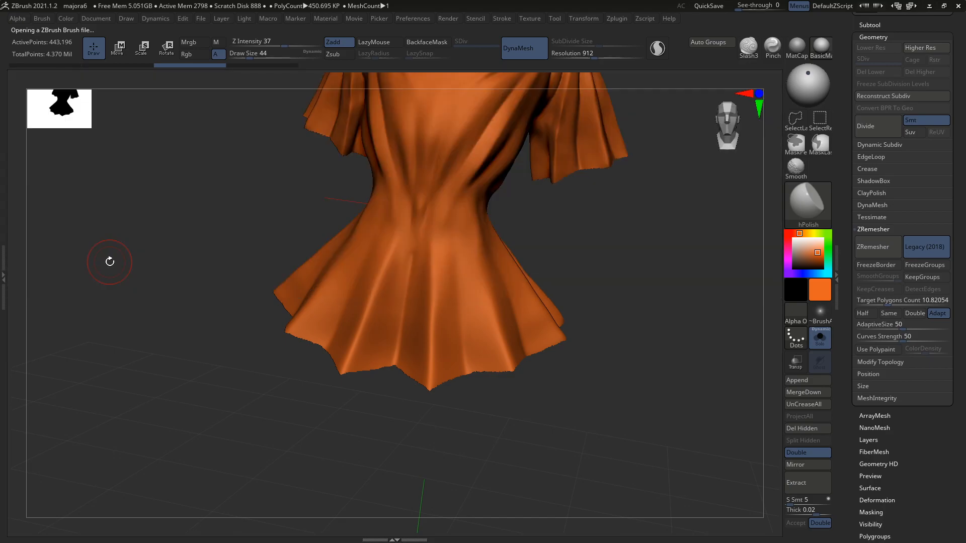
pyautogui.moveTo(471, 403)
pyautogui.mouseDown()
pyautogui.moveTo(463, 392)
pyautogui.moveTo(578, 319)
pyautogui.moveTo(604, 284)
pyautogui.mouseUp()
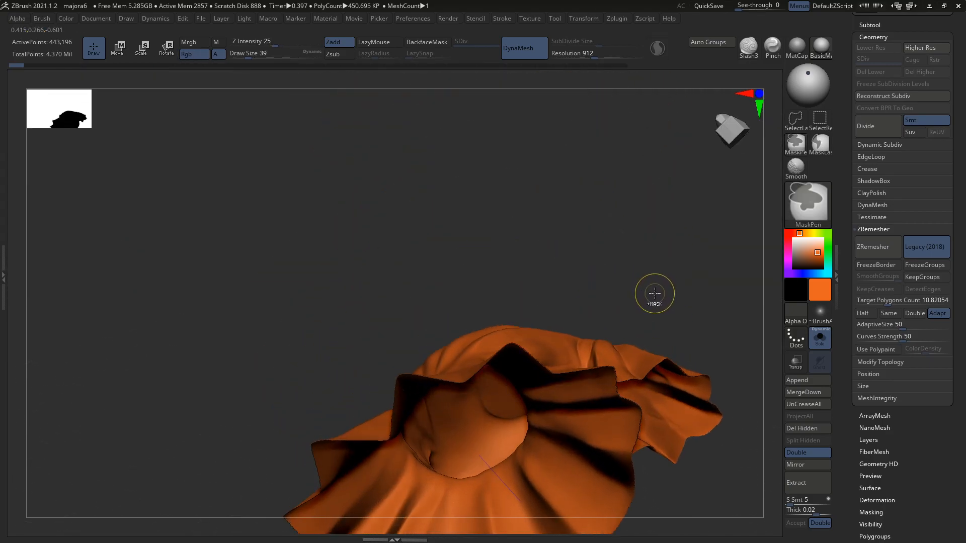
pyautogui.hotkey('shift', 'f')
pyautogui.hotkey('shift', 'f')
pyautogui.keyDown('ctrl'); pyautogui.keyDown('shift'); pyautogui.moveTo(696, 283); pyautogui.dragTo(670, 315); pyautogui.keyUp('shift'); pyautogui.keyUp('ctrl')
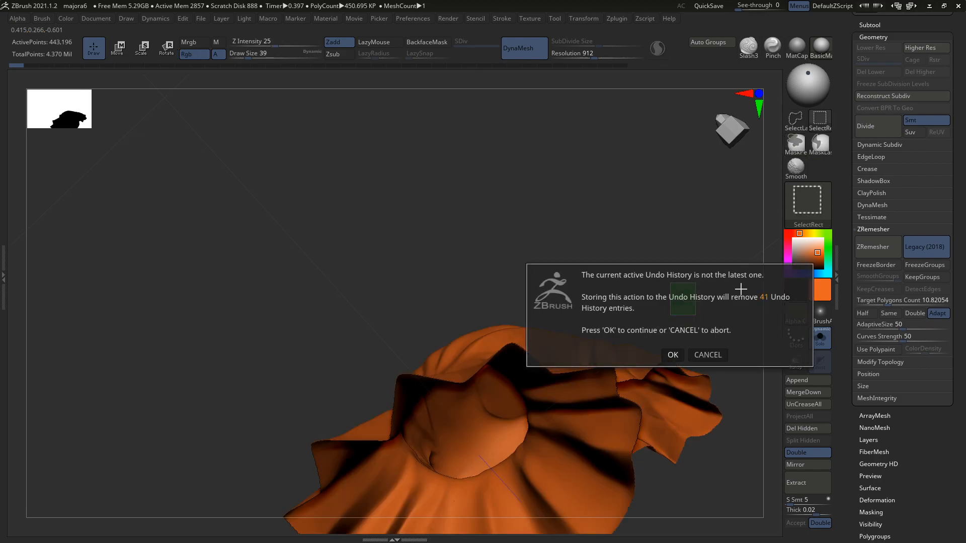
pyautogui.click(672, 362)
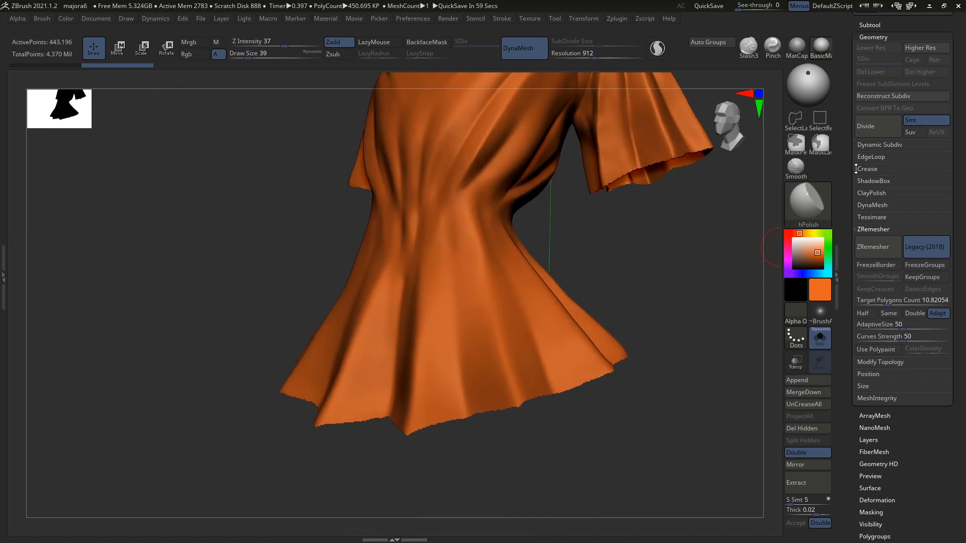
# Switch to the extract9_1 tunic subtool, undo the removal of its rim geometry and auto-group the mesh
pyautogui.scroll(3, 858, 186)
pyautogui.click(870, 145)
pyautogui.click(890, 326)
pyautogui.moveTo(719, 467)
pyautogui.mouseDown()
pyautogui.moveTo(698, 400)
pyautogui.moveTo(681, 442)
pyautogui.moveTo(670, 351)
pyautogui.moveTo(685, 366)
pyautogui.moveTo(666, 280)
pyautogui.moveTo(727, 154)
pyautogui.mouseUp()
pyautogui.hotkey('ctrl', 'z')
pyautogui.click(711, 44)
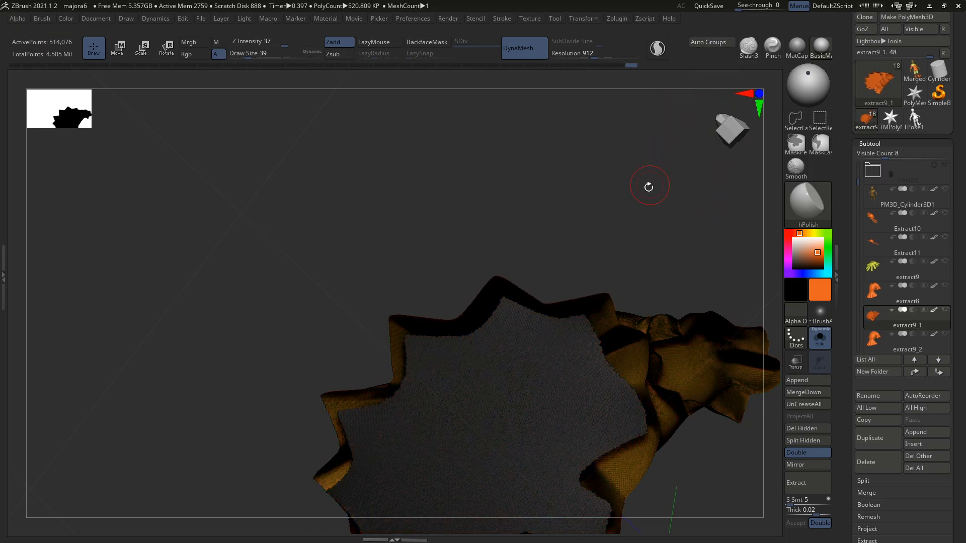
# Isolate the tunic's outer shell and rim polygroups in turn, then show the whole mesh again
pyautogui.moveTo(635, 259); pyautogui.dragTo(640, 232)
pyautogui.keyDown('ctrl'); pyautogui.keyDown('shift'); pyautogui.click(648, 207); pyautogui.keyUp('shift'); pyautogui.keyUp('ctrl')
pyautogui.moveTo(648, 207)
pyautogui.mouseDown(button='right')
pyautogui.moveTo(652, 276)
pyautogui.moveTo(621, 296)
pyautogui.moveTo(570, 300)
pyautogui.moveTo(552, 313)
pyautogui.moveTo(526, 211)
pyautogui.moveTo(536, 196)
pyautogui.moveTo(536, 312)
pyautogui.mouseUp(button='right')
pyautogui.keyDown('ctrl'); pyautogui.keyDown('shift'); pyautogui.click(537, 310); pyautogui.keyUp('shift'); pyautogui.keyUp('ctrl')
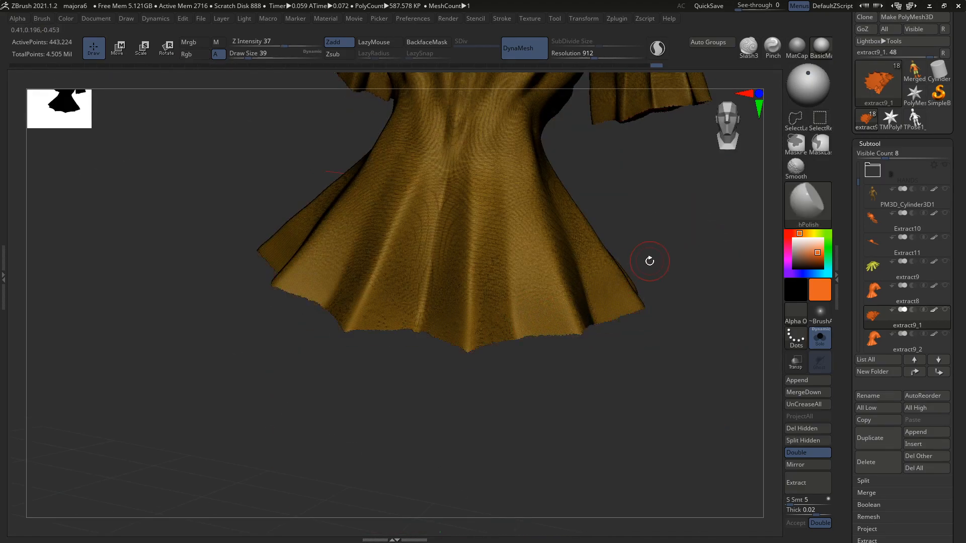
pyautogui.moveTo(649, 261); pyautogui.dragTo(638, 287, button='right')
pyautogui.keyDown('ctrl'); pyautogui.keyDown('shift'); pyautogui.moveTo(658, 259); pyautogui.dragTo(642, 276); pyautogui.keyUp('shift'); pyautogui.keyUp('ctrl')
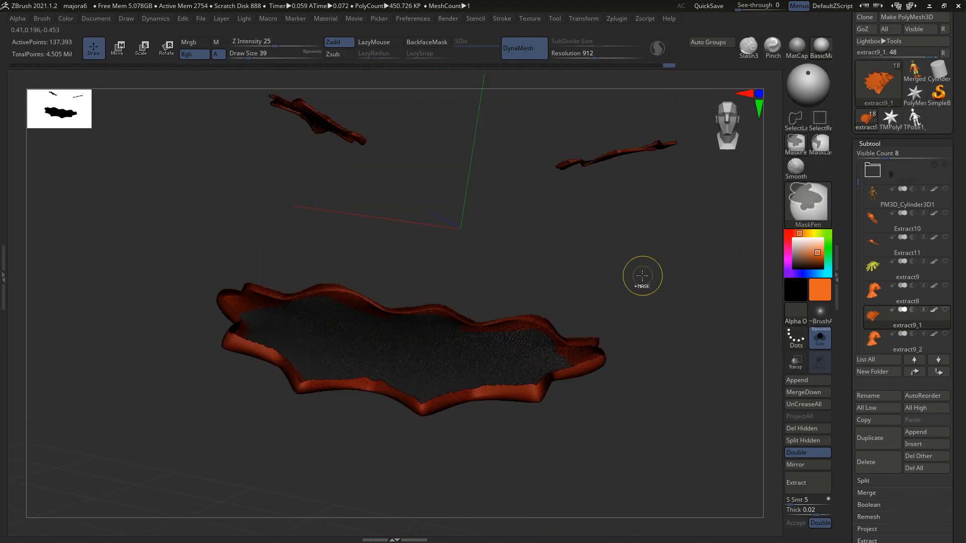
pyautogui.keyDown('ctrl'); pyautogui.keyDown('shift'); pyautogui.click(638, 287); pyautogui.keyUp('shift'); pyautogui.keyUp('ctrl')
# Smooth the polygroup border along the front of the skirt hem with Smooth Groups at draw size 22
pyautogui.keyDown('ctrl'); pyautogui.moveTo(476, 397); pyautogui.dragTo(521, 421, button='right'); pyautogui.keyUp('ctrl')
pyautogui.press('s')
pyautogui.moveTo(462, 405); pyautogui.dragTo(466, 393)
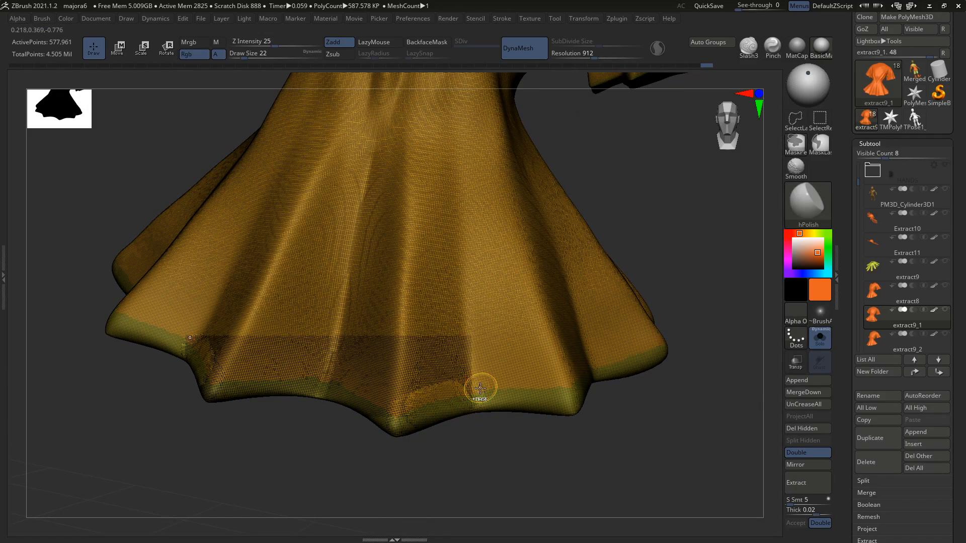
pyautogui.moveTo(439, 412)
pyautogui.mouseDown(button='right')
pyautogui.moveTo(464, 411)
pyautogui.moveTo(478, 427)
pyautogui.mouseUp(button='right')
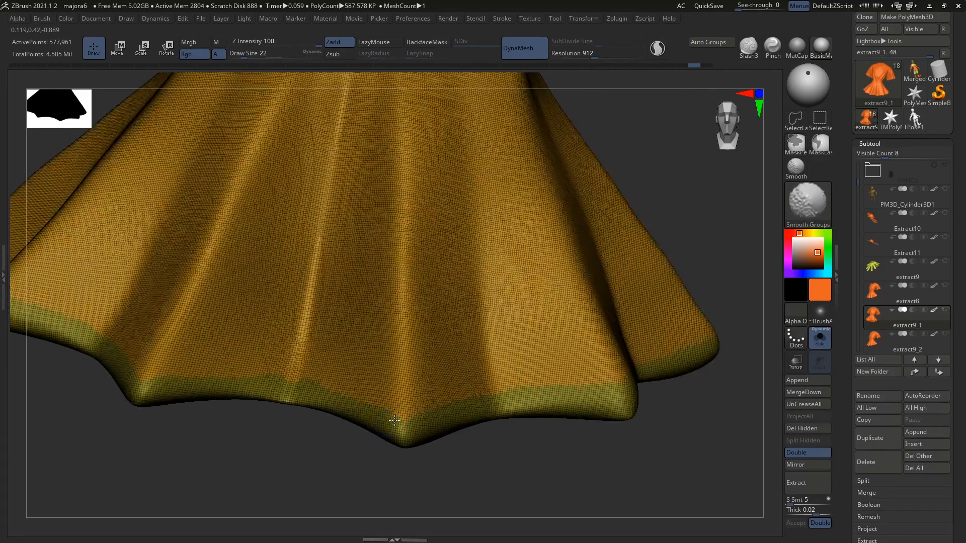
pyautogui.moveTo(355, 399)
pyautogui.mouseDown()
pyautogui.moveTo(289, 378)
pyautogui.moveTo(336, 384)
pyautogui.mouseUp()
pyautogui.keyDown('shift'); pyautogui.moveTo(492, 391); pyautogui.dragTo(517, 388); pyautogui.keyUp('shift')
pyautogui.moveTo(484, 411); pyautogui.dragTo(443, 410, button='right')
pyautogui.keyDown('shift'); pyautogui.moveTo(442, 409); pyautogui.dragTo(529, 389); pyautogui.keyUp('shift')
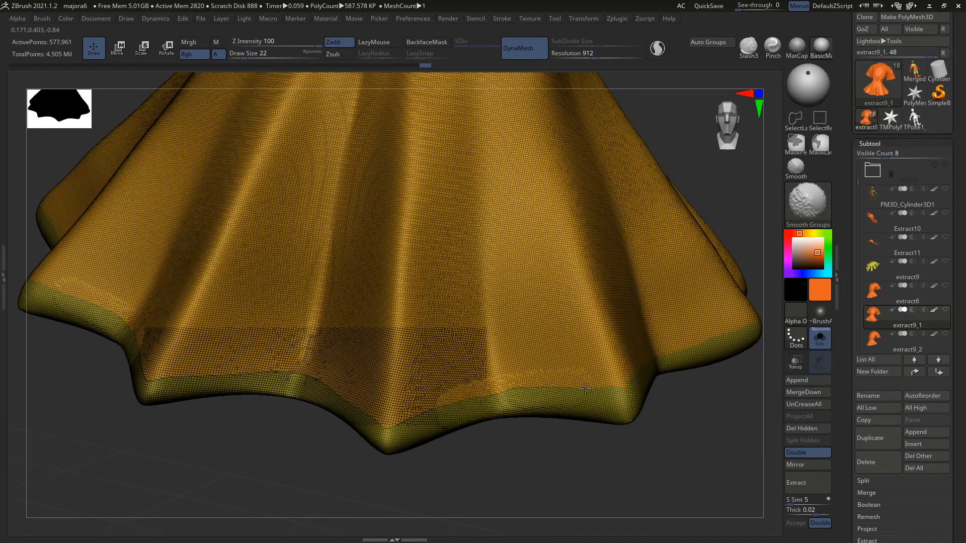
# Smooth the polygroup border around the front corner of the skirt hem, increasing the draw size to 27
pyautogui.moveTo(566, 395); pyautogui.dragTo(465, 391, button='right')
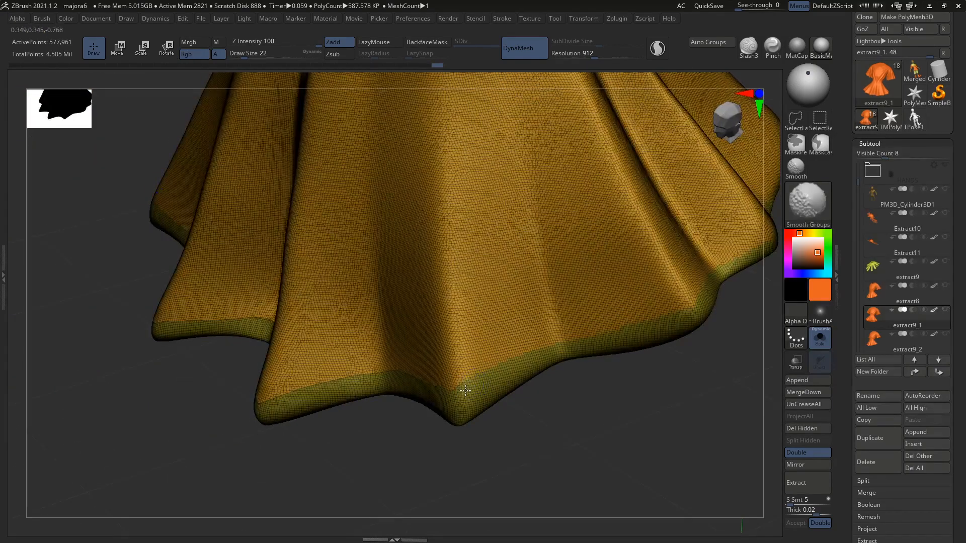
pyautogui.moveTo(529, 351); pyautogui.dragTo(418, 387, button='right')
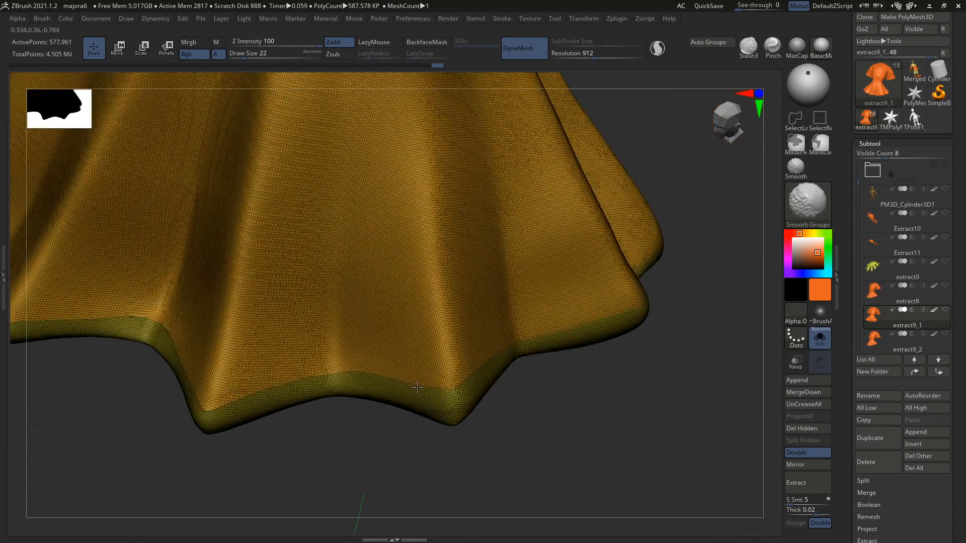
pyautogui.moveTo(503, 377); pyautogui.dragTo(524, 341, button='right')
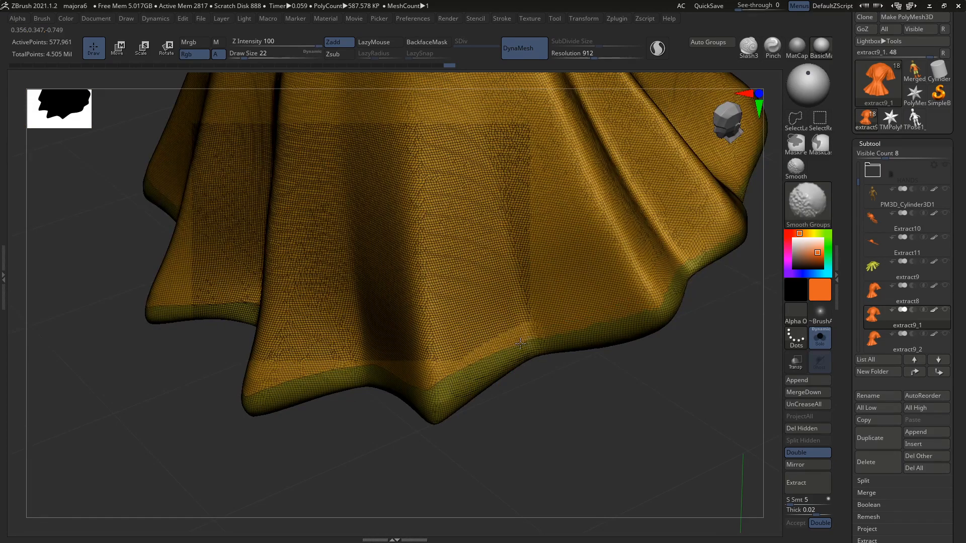
pyautogui.moveTo(602, 325)
pyautogui.mouseDown(button='right')
pyautogui.moveTo(549, 351)
pyautogui.moveTo(478, 328)
pyautogui.moveTo(429, 397)
pyautogui.moveTo(479, 354)
pyautogui.mouseUp(button='right')
pyautogui.moveTo(491, 347); pyautogui.dragTo(493, 347)
pyautogui.keyDown('shift'); pyautogui.moveTo(494, 347); pyautogui.dragTo(527, 323); pyautogui.keyUp('shift')
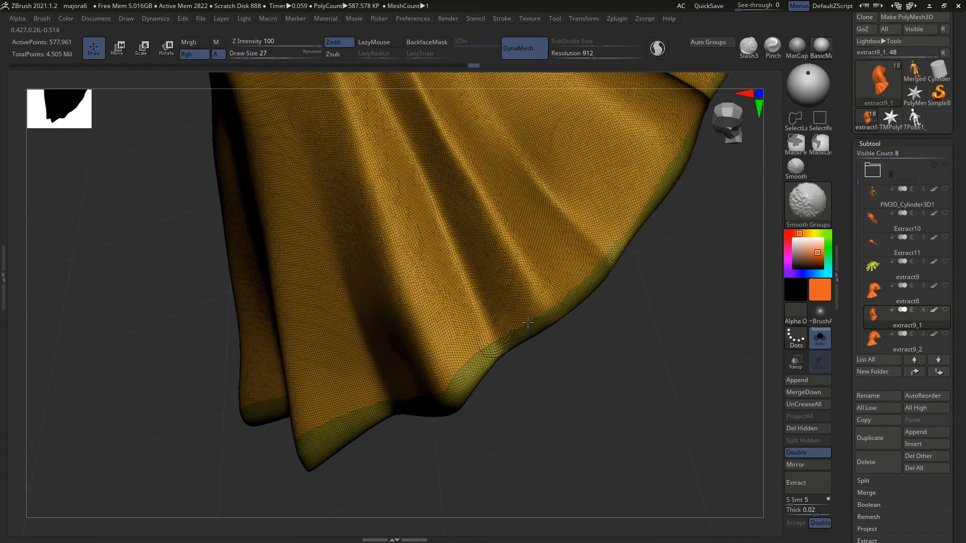
# Smooth the polygroup border along the side of the skirt hem, adjusting the brush size as needed
pyautogui.keyDown('shift'); pyautogui.moveTo(562, 298); pyautogui.dragTo(591, 261); pyautogui.keyUp('shift')
pyautogui.keyDown('alt'); pyautogui.moveTo(532, 340); pyautogui.dragTo(497, 366); pyautogui.keyUp('alt')
pyautogui.press('s')
pyautogui.keyDown('shift'); pyautogui.moveTo(495, 354); pyautogui.dragTo(532, 321); pyautogui.keyUp('shift')
pyautogui.keyDown('alt'); pyautogui.moveTo(623, 248); pyautogui.dragTo(543, 290); pyautogui.keyUp('alt')
pyautogui.moveTo(575, 241)
pyautogui.keyDown('shift'); pyautogui.mouseDown()
pyautogui.moveTo(591, 226)
pyautogui.moveTo(520, 339)
pyautogui.moveTo(611, 121)
pyautogui.moveTo(583, 229)
pyautogui.mouseUp(); pyautogui.keyUp('shift')
pyautogui.press('s')
pyautogui.keyDown('shift'); pyautogui.moveTo(614, 148); pyautogui.dragTo(525, 296); pyautogui.keyUp('shift')
pyautogui.moveTo(604, 312); pyautogui.dragTo(535, 355)
# Smooth the polygroup border along the front of the sleeve opening at draw size 44
pyautogui.keyDown('ctrl'); pyautogui.moveTo(464, 433); pyautogui.dragTo(466, 345, button='right'); pyautogui.keyUp('ctrl')
pyautogui.moveTo(461, 260)
pyautogui.mouseDown(button='right')
pyautogui.moveTo(453, 317)
pyautogui.moveTo(389, 332)
pyautogui.mouseUp(button='right')
pyautogui.moveTo(347, 380); pyautogui.dragTo(408, 374, button='right')
pyautogui.keyDown('alt'); pyautogui.moveTo(408, 374); pyautogui.dragTo(407, 403, button='right'); pyautogui.keyUp('alt')
pyautogui.keyDown('shift'); pyautogui.moveTo(443, 392); pyautogui.dragTo(383, 396); pyautogui.keyUp('shift')
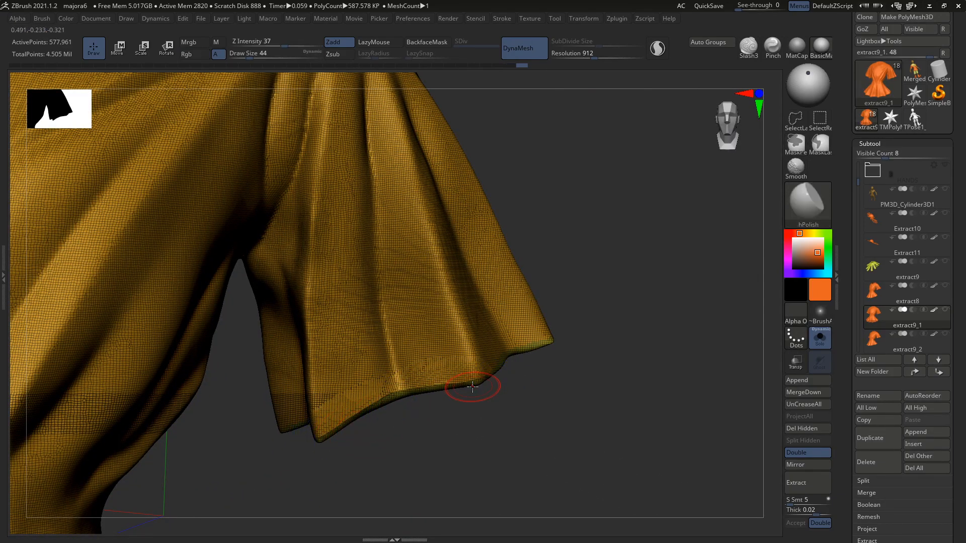
pyautogui.moveTo(472, 387); pyautogui.dragTo(436, 384, button='right')
pyautogui.moveTo(549, 355); pyautogui.dragTo(551, 347, button='right')
pyautogui.keyDown('shift'); pyautogui.moveTo(551, 347); pyautogui.dragTo(652, 327); pyautogui.keyUp('shift')
# Smooth the polygroup border around the outer, back and underside edges of the sleeve opening
pyautogui.moveTo(653, 327)
pyautogui.mouseDown(button='right')
pyautogui.moveTo(539, 328)
pyautogui.moveTo(472, 354)
pyautogui.mouseUp(button='right')
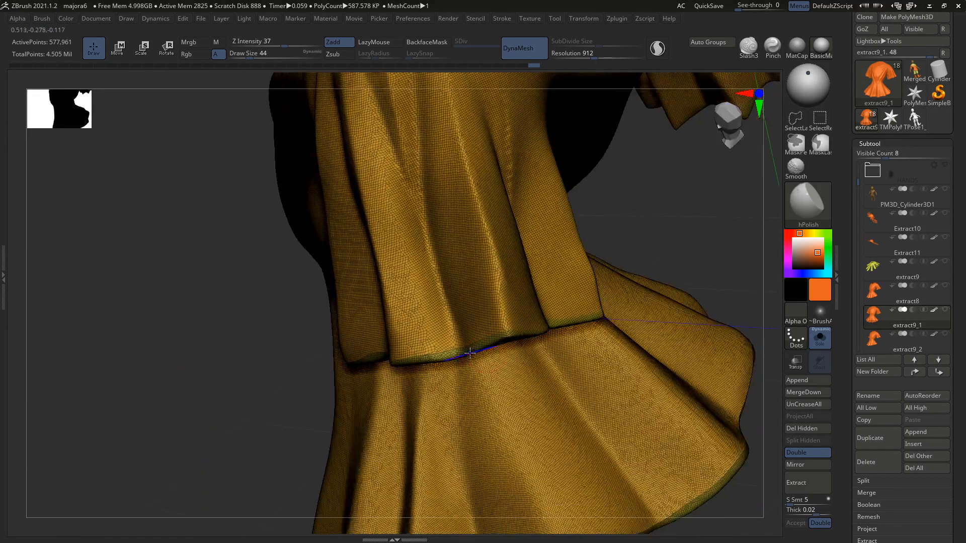
pyautogui.moveTo(551, 325); pyautogui.dragTo(518, 334, button='right')
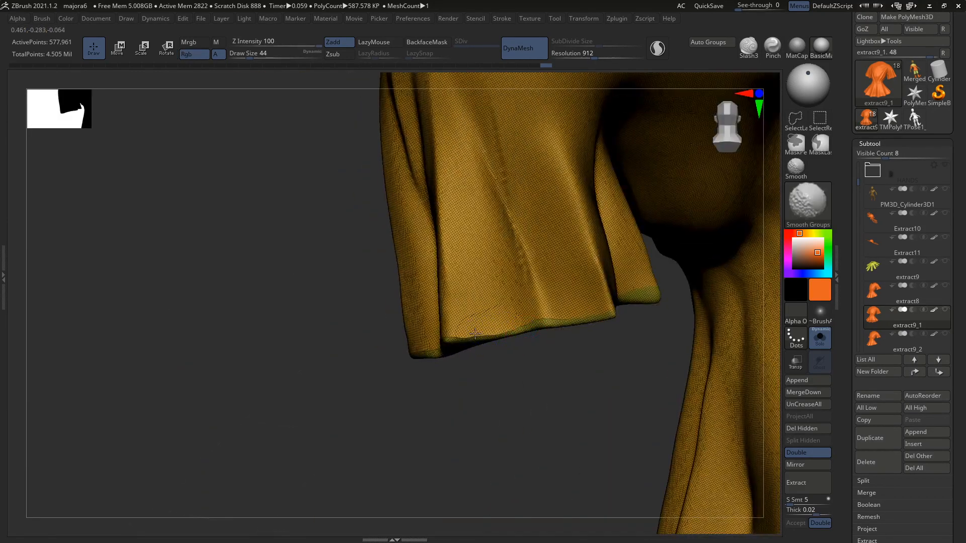
pyautogui.moveTo(593, 315)
pyautogui.mouseDown(button='right')
pyautogui.moveTo(575, 326)
pyautogui.moveTo(606, 316)
pyautogui.moveTo(603, 306)
pyautogui.mouseUp(button='right')
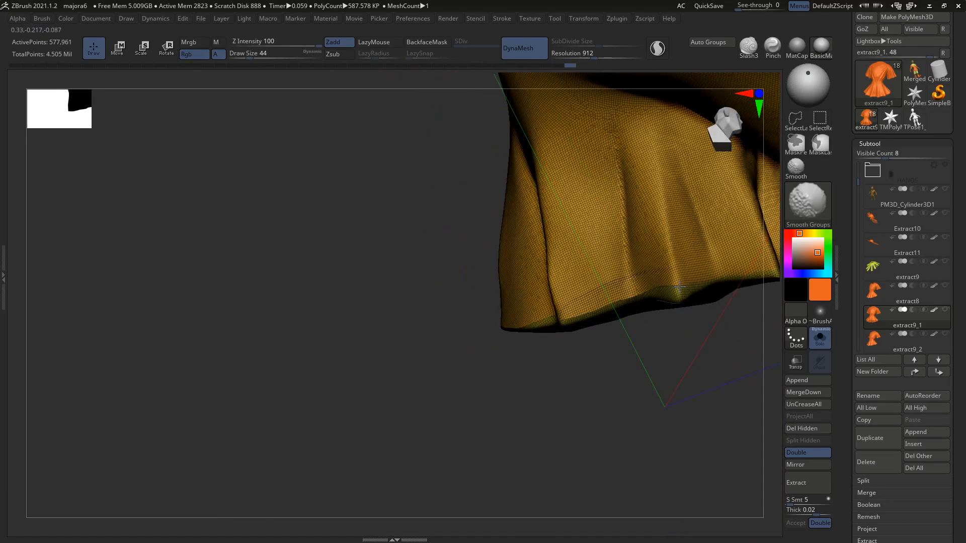
pyautogui.moveTo(689, 287); pyautogui.dragTo(552, 318, button='right')
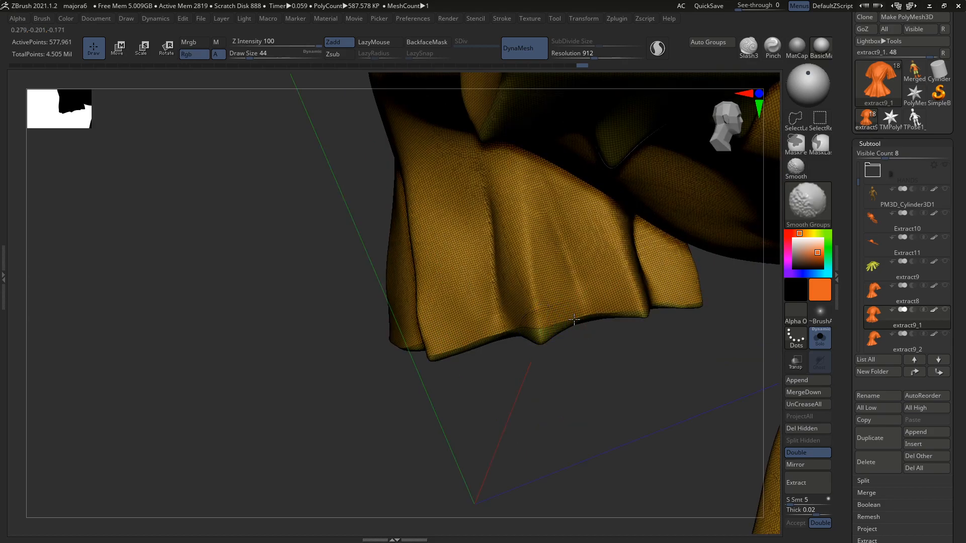
pyautogui.moveTo(659, 307); pyautogui.dragTo(536, 304, button='right')
pyautogui.moveTo(440, 291)
pyautogui.mouseDown(button='right')
pyautogui.moveTo(456, 280)
pyautogui.moveTo(431, 247)
pyautogui.moveTo(453, 237)
pyautogui.moveTo(670, 315)
pyautogui.moveTo(649, 309)
pyautogui.mouseUp(button='right')
pyautogui.press('shift')
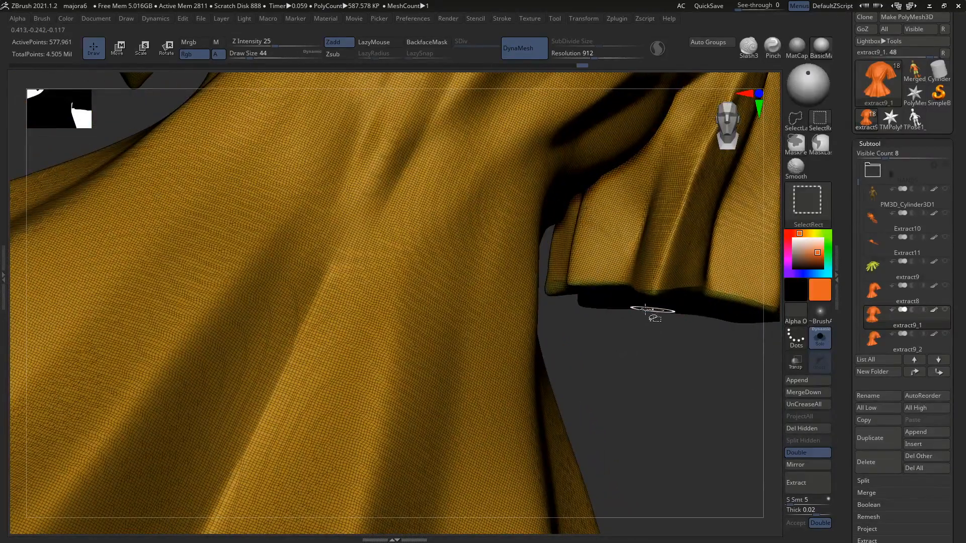
pyautogui.moveTo(705, 303); pyautogui.dragTo(585, 293, button='right')
# Isolate the tunic's outer shell by hiding the rim polygroup, delete the hidden geometry and turn off the polyframe
pyautogui.moveTo(621, 346)
pyautogui.keyDown('shift'); pyautogui.mouseDown(button='right')
pyautogui.moveTo(654, 338)
pyautogui.moveTo(610, 337)
pyautogui.moveTo(617, 349)
pyautogui.moveTo(627, 313)
pyautogui.mouseUp(button='right'); pyautogui.keyUp('shift')
pyautogui.hotkey('shift', 'f')
pyautogui.hotkey('shift', 'f')
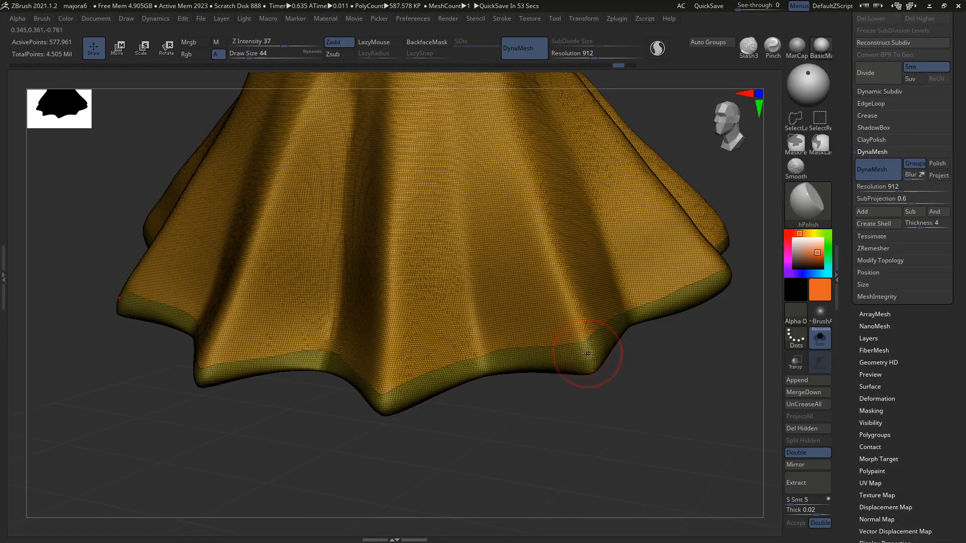
pyautogui.hotkey('ctrl', 'shift')
pyautogui.keyDown('ctrl'); pyautogui.keyDown('shift'); pyautogui.click(594, 357); pyautogui.keyUp('shift'); pyautogui.keyUp('ctrl')
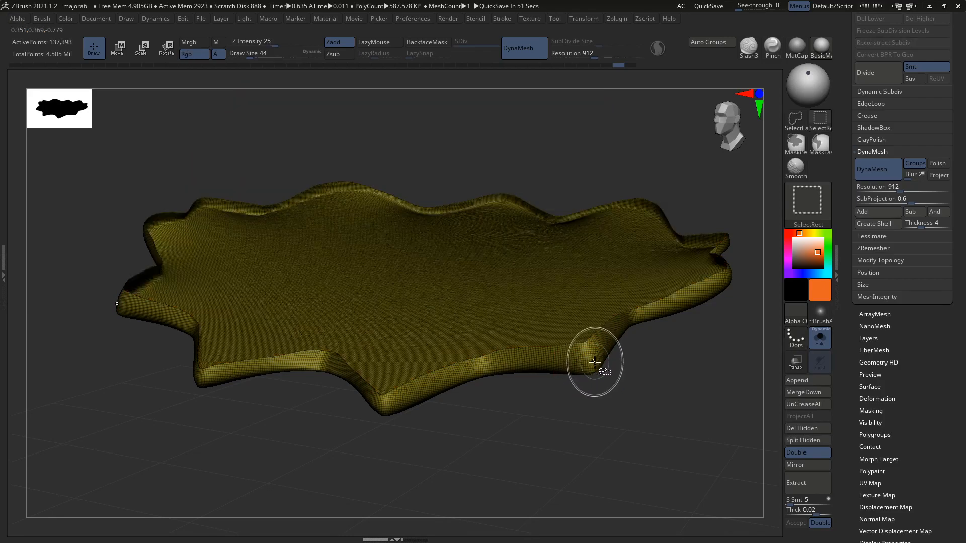
pyautogui.keyDown('ctrl'); pyautogui.keyDown('shift'); pyautogui.click(649, 353); pyautogui.keyUp('shift'); pyautogui.keyUp('ctrl')
pyautogui.moveTo(644, 310)
pyautogui.keyDown('alt'); pyautogui.mouseDown(button='right')
pyautogui.moveTo(595, 387)
pyautogui.moveTo(593, 328)
pyautogui.moveTo(597, 367)
pyautogui.moveTo(585, 353)
pyautogui.mouseUp(button='right'); pyautogui.keyUp('alt')
pyautogui.hotkey('shift', 'f')
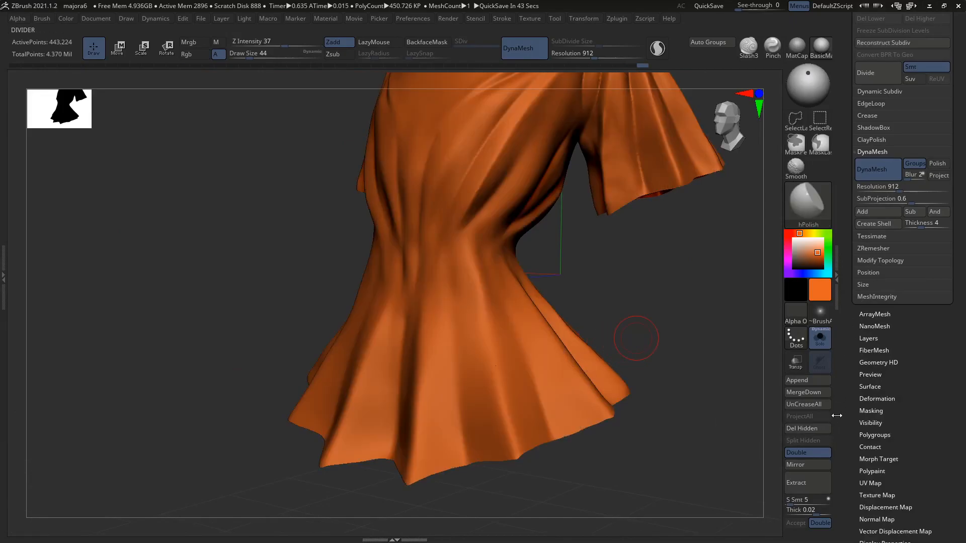
# Duplicate the tunic and ZRemesh the copy with Legacy (2018) enabled and a target polygons count of 10.44768
pyautogui.click(873, 214)
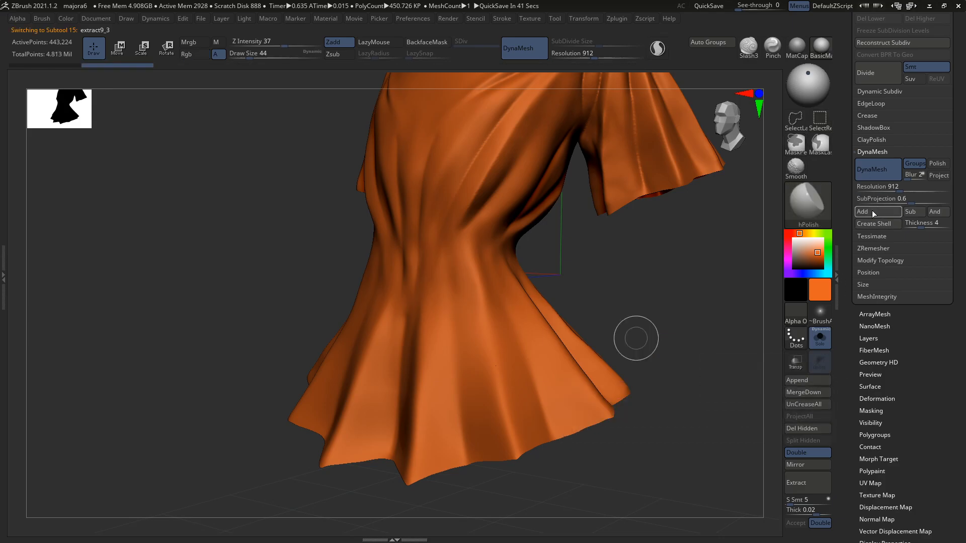
pyautogui.click(867, 249)
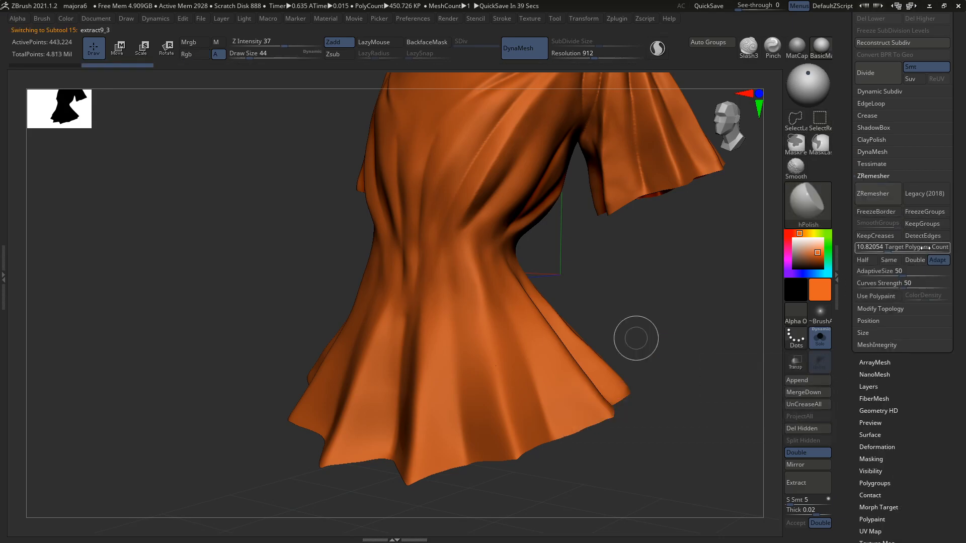
pyautogui.click(918, 196)
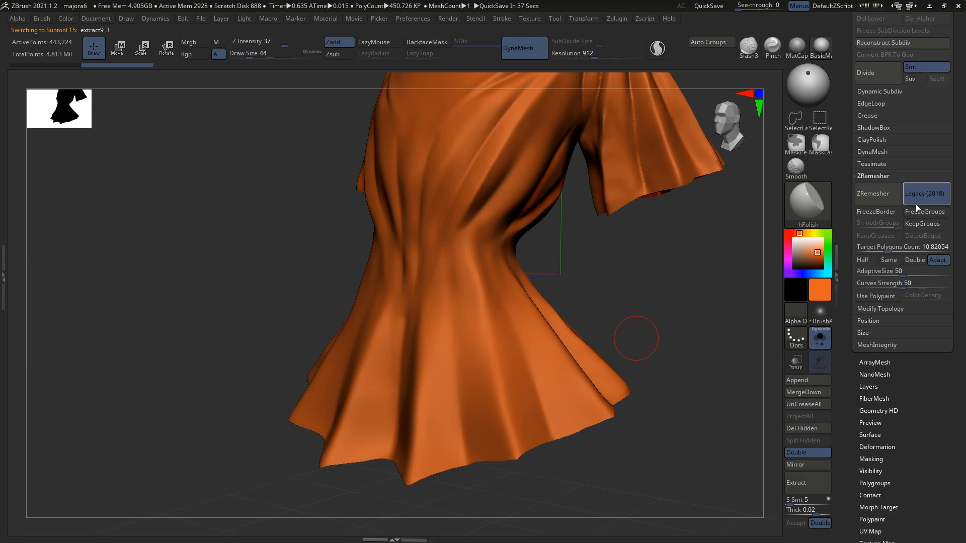
pyautogui.click(902, 247)
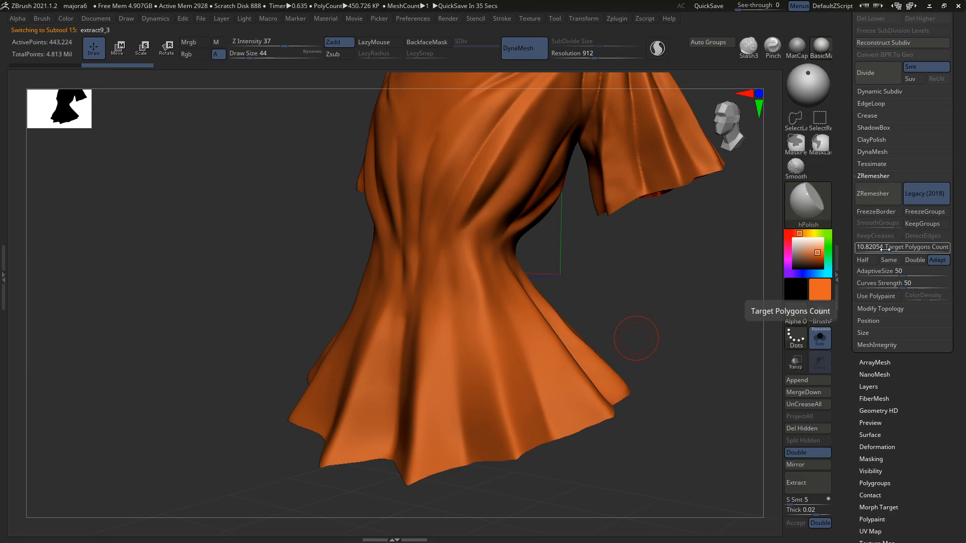
pyautogui.write('11.2')
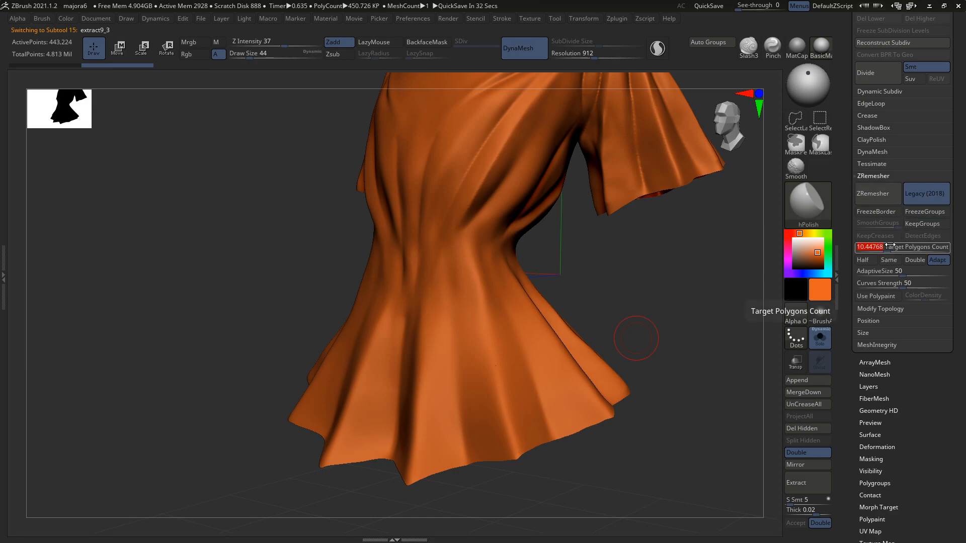
pyautogui.click(880, 195)
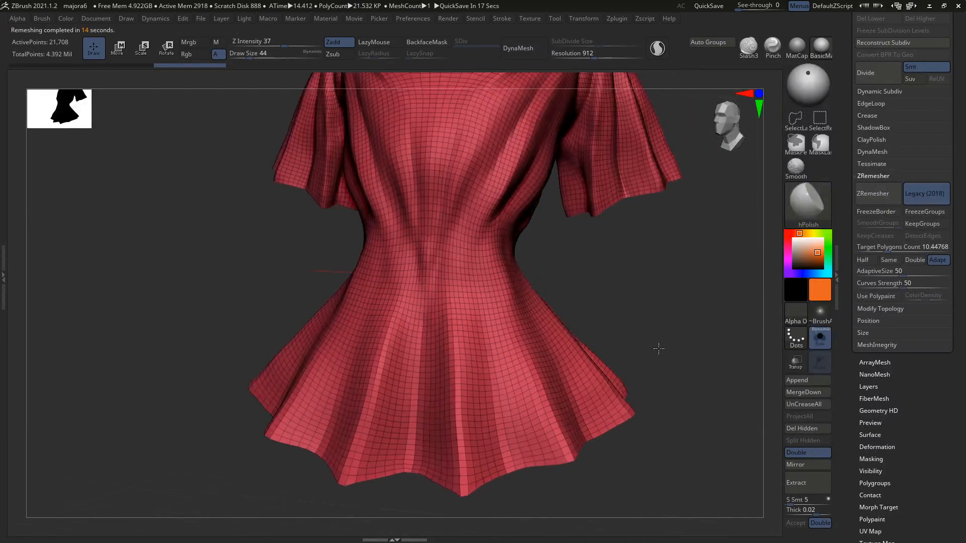
# Compare the remeshed tunic with its dense version from several angles, checking it with and without the polyframe
pyautogui.moveTo(658, 349); pyautogui.dragTo(575, 360)
pyautogui.hotkey('shift', 'f')
pyautogui.hotkey('shift', 'f')
pyautogui.moveTo(656, 360); pyautogui.dragTo(628, 392)
pyautogui.hotkey('ctrl', 'z')
pyautogui.hotkey('ctrl', 'shift', 'z')
pyautogui.moveTo(635, 390)
pyautogui.mouseDown(button='right')
pyautogui.moveTo(626, 401)
pyautogui.moveTo(644, 384)
pyautogui.moveTo(613, 388)
pyautogui.mouseUp(button='right')
pyautogui.hotkey('shift', 'f')
pyautogui.hotkey('ctrl', 'z')
pyautogui.hotkey('ctrl', 'shift', 'z')
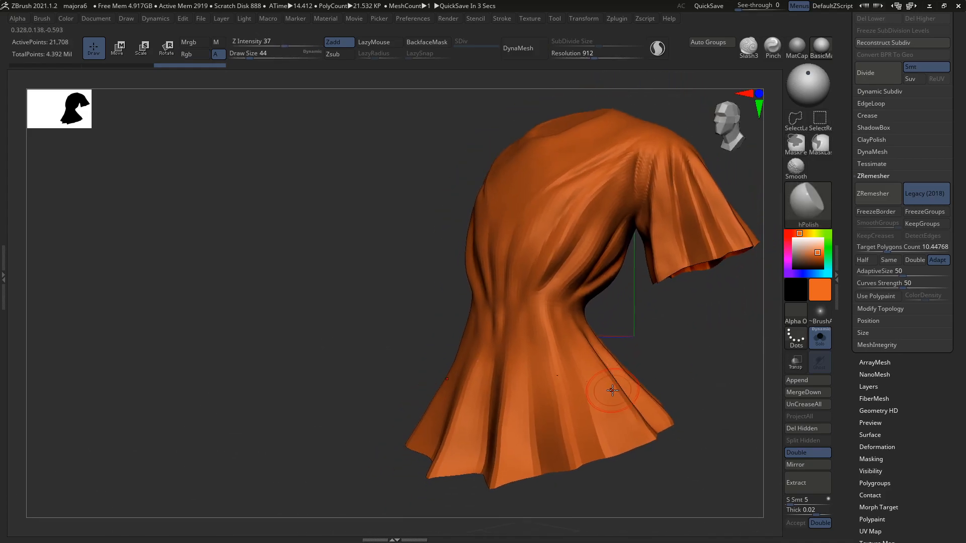
pyautogui.moveTo(684, 237); pyautogui.dragTo(669, 306, button='right')
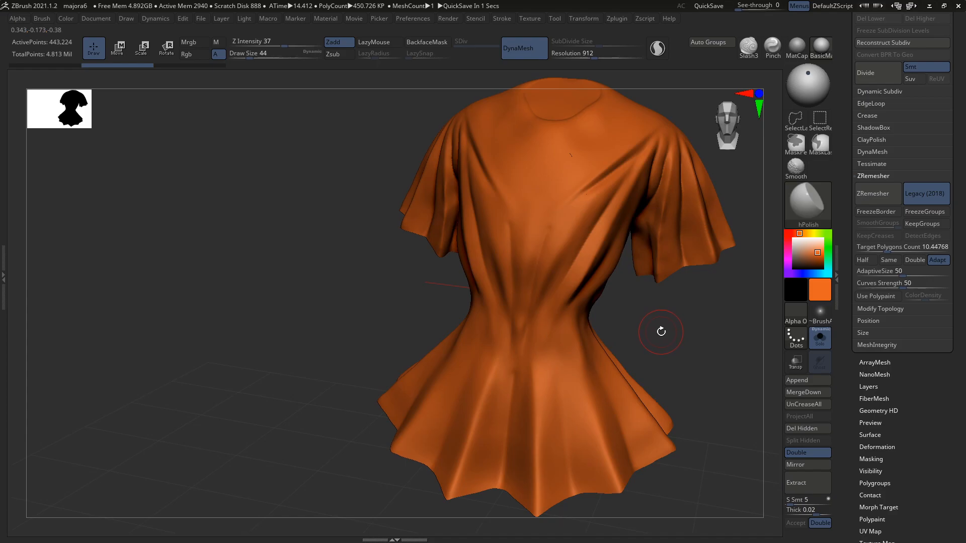
pyautogui.hotkey('shift', 'f')
pyautogui.hotkey('shift', 'f')
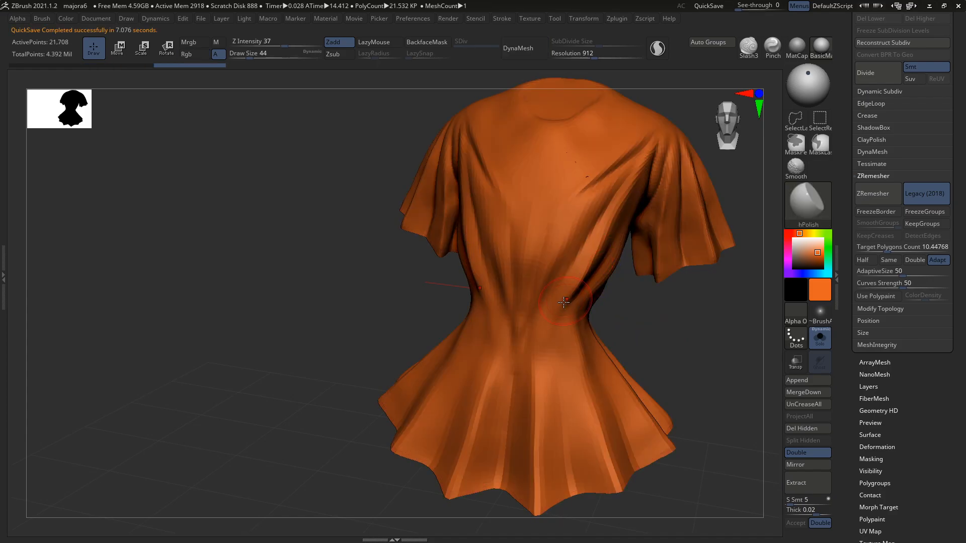
pyautogui.moveTo(607, 304); pyautogui.dragTo(583, 313, button='right')
# Show the collar and body subtools and examine how the remeshed tunic fits with them
pyautogui.moveTo(844, 86); pyautogui.dragTo(843, 279)
pyautogui.click(874, 186)
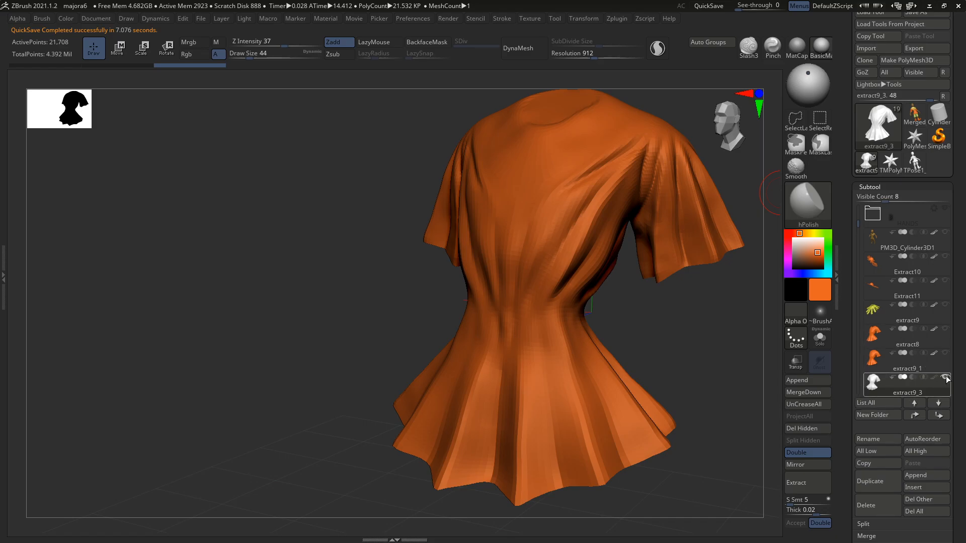
pyautogui.click(945, 305)
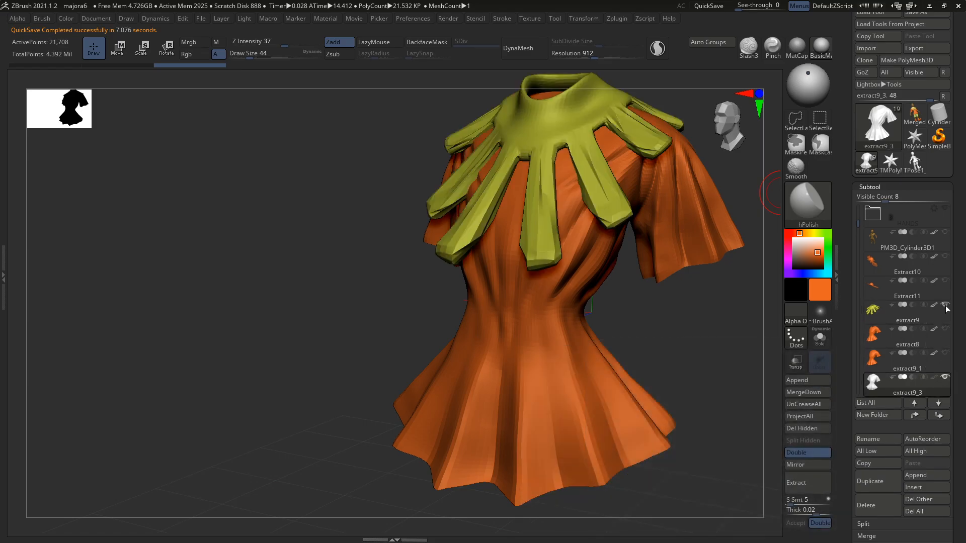
pyautogui.click(946, 233)
pyautogui.moveTo(657, 367); pyautogui.dragTo(597, 366, button='right')
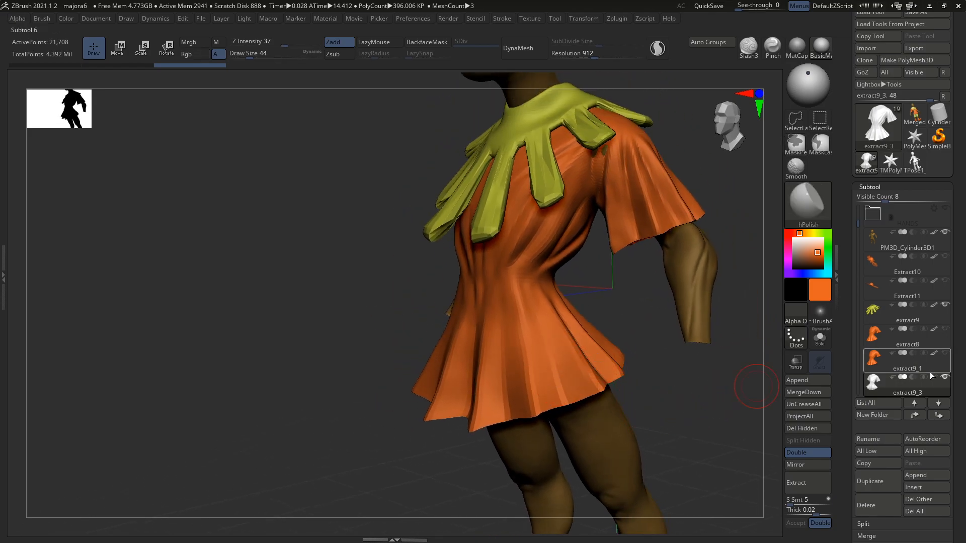
# Try to project the dense tunic extract9_1, including its polypaint, onto the remeshed tunic extract9_3 with only those two subtools visible
pyautogui.keyDown('alt'); pyautogui.click(945, 378); pyautogui.keyUp('alt')
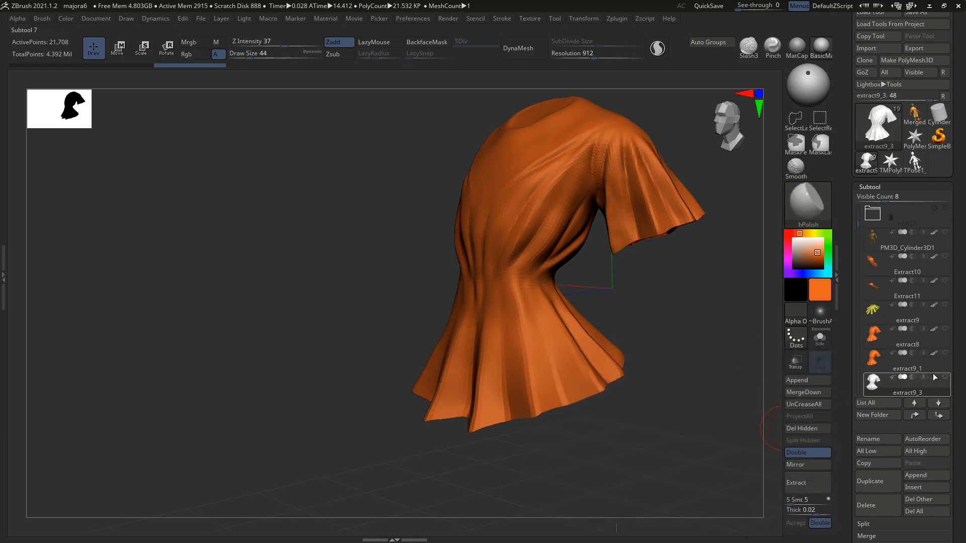
pyautogui.click(934, 368)
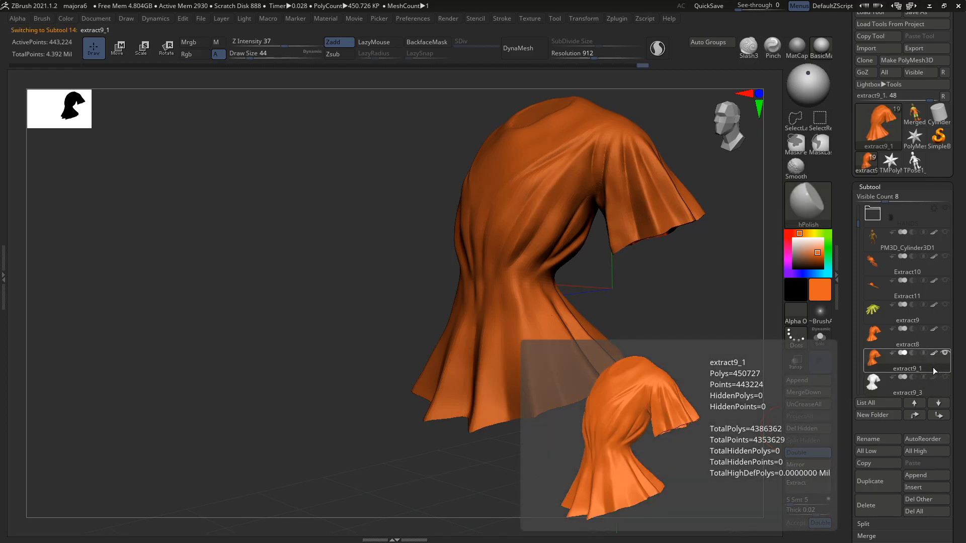
pyautogui.click(931, 391)
pyautogui.moveTo(662, 413); pyautogui.dragTo(630, 497)
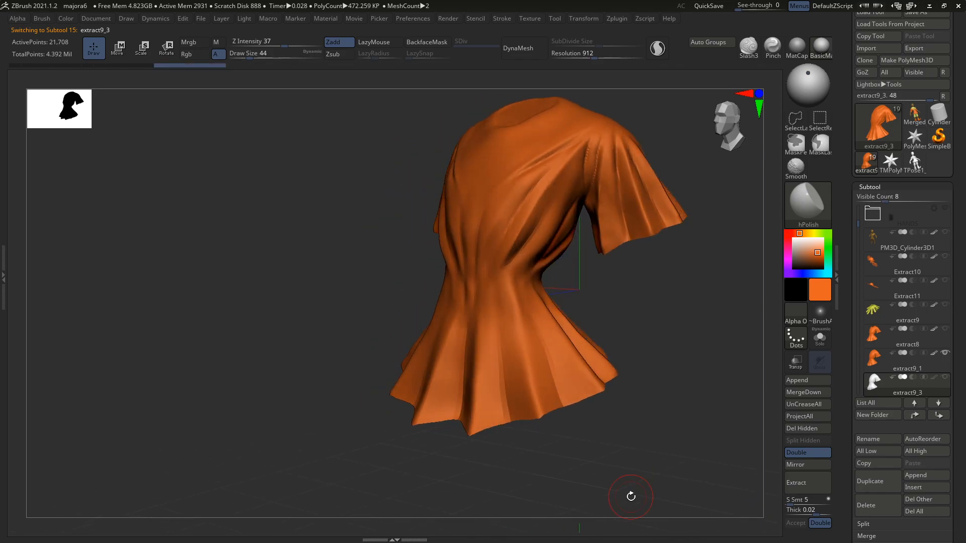
pyautogui.click(815, 420)
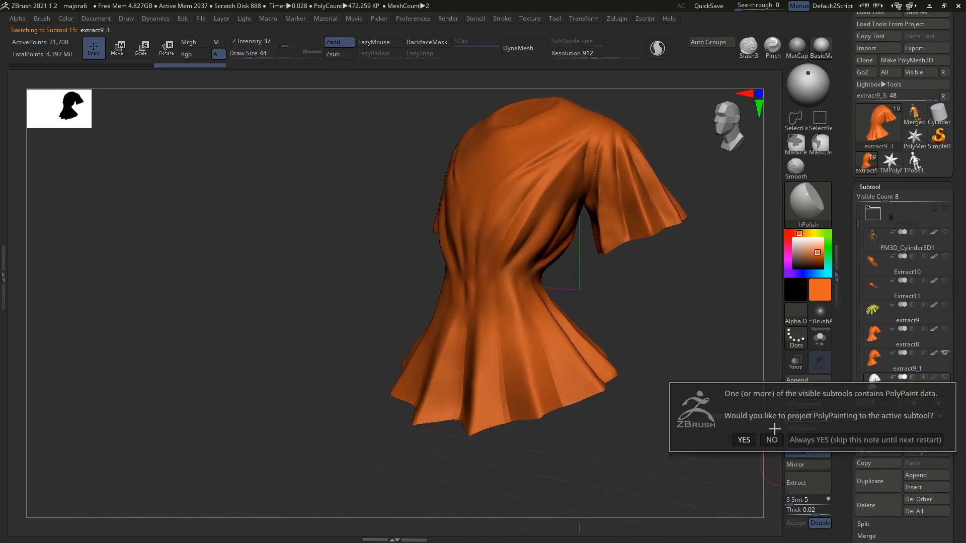
pyautogui.click(744, 441)
pyautogui.moveTo(694, 442); pyautogui.dragTo(668, 403)
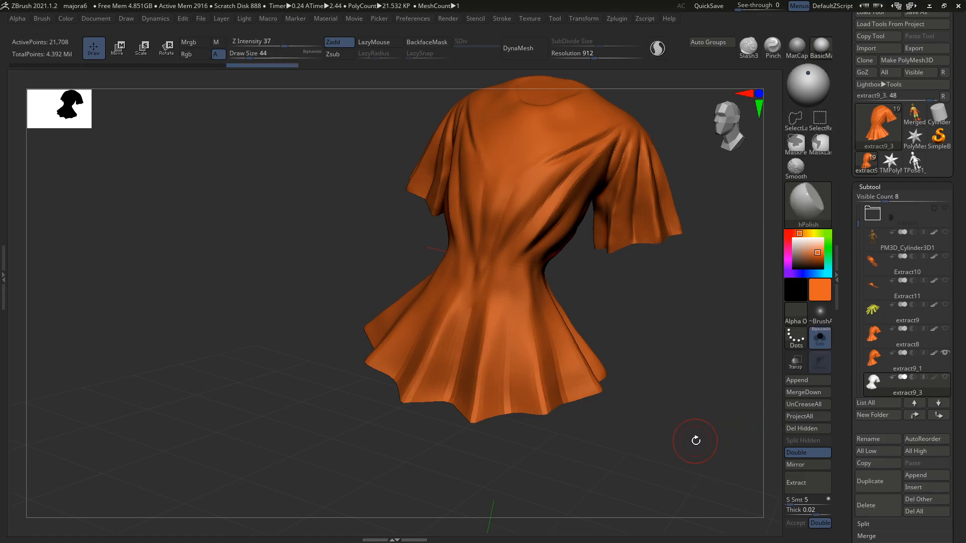
pyautogui.moveTo(694, 441); pyautogui.dragTo(683, 451)
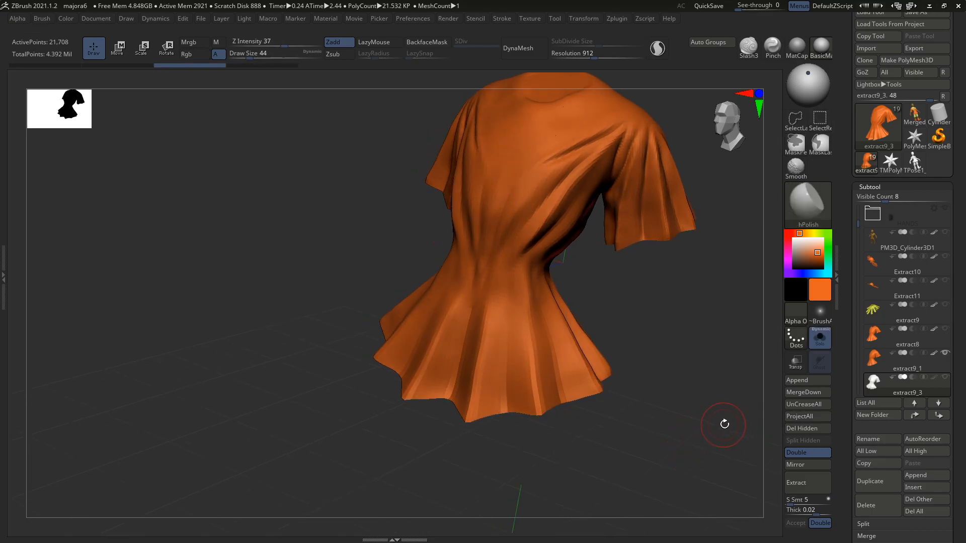
# Subdivide the remeshed tunic extract9_3 twice, up to subdivision level 3
pyautogui.moveTo(945, 359)
pyautogui.click(905, 384)
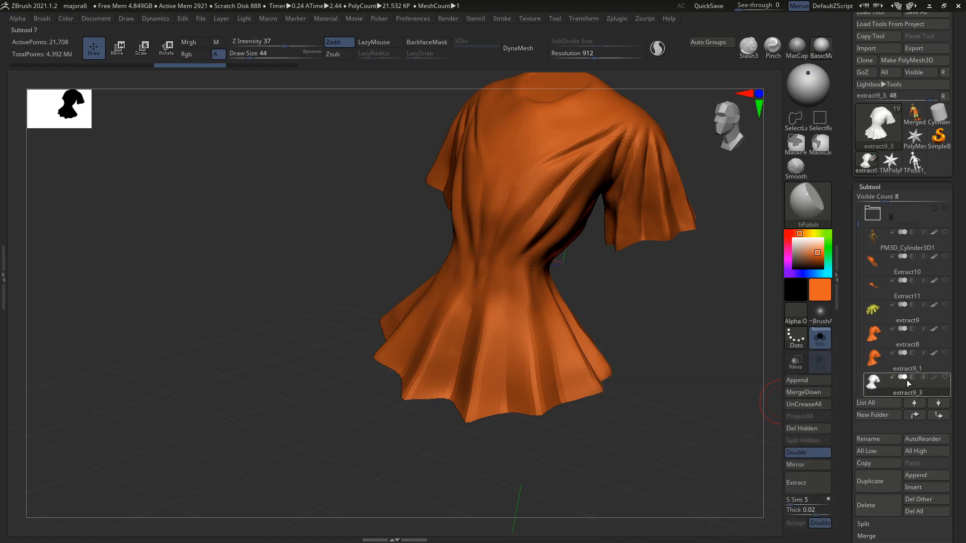
pyautogui.click(934, 392)
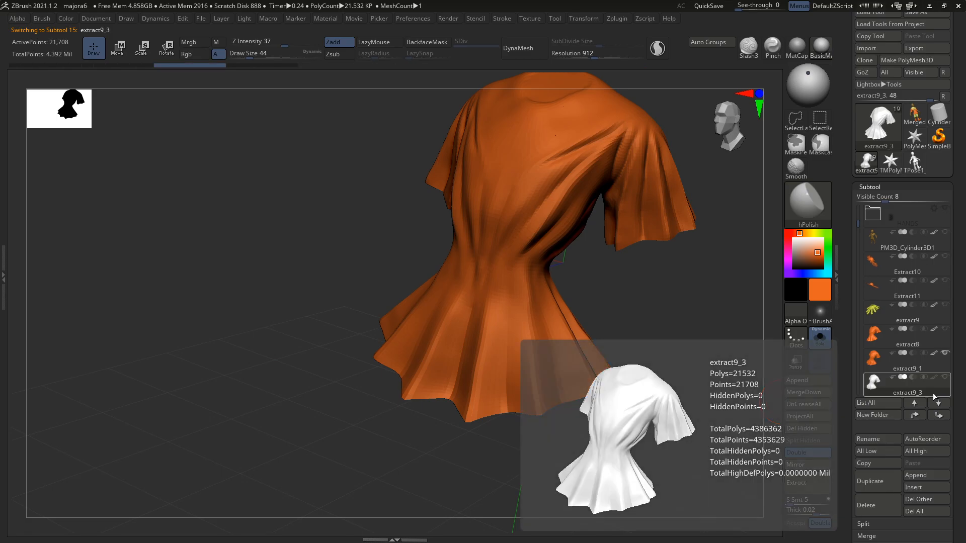
pyautogui.moveTo(662, 336); pyautogui.dragTo(657, 364)
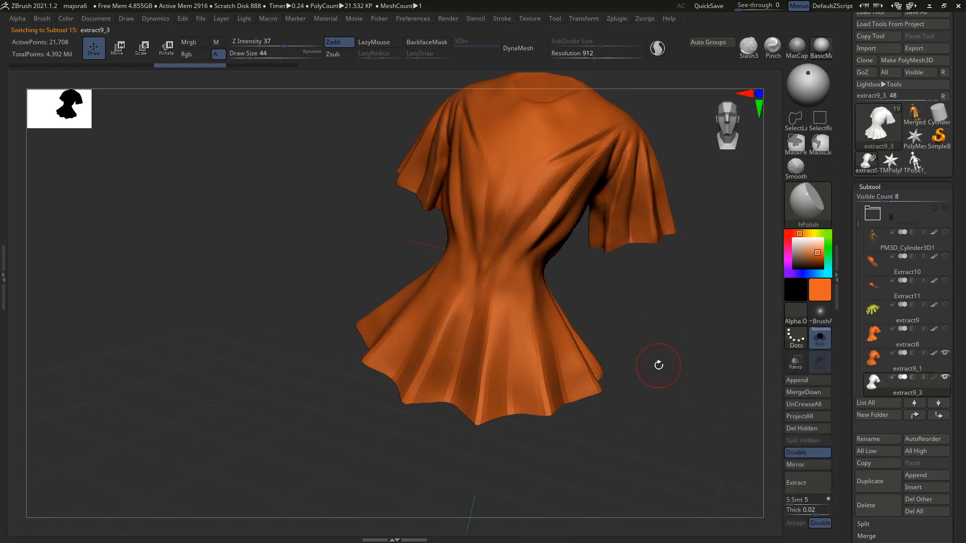
pyautogui.hotkey('ctrl', 'd')
pyautogui.moveTo(641, 399); pyautogui.dragTo(637, 404)
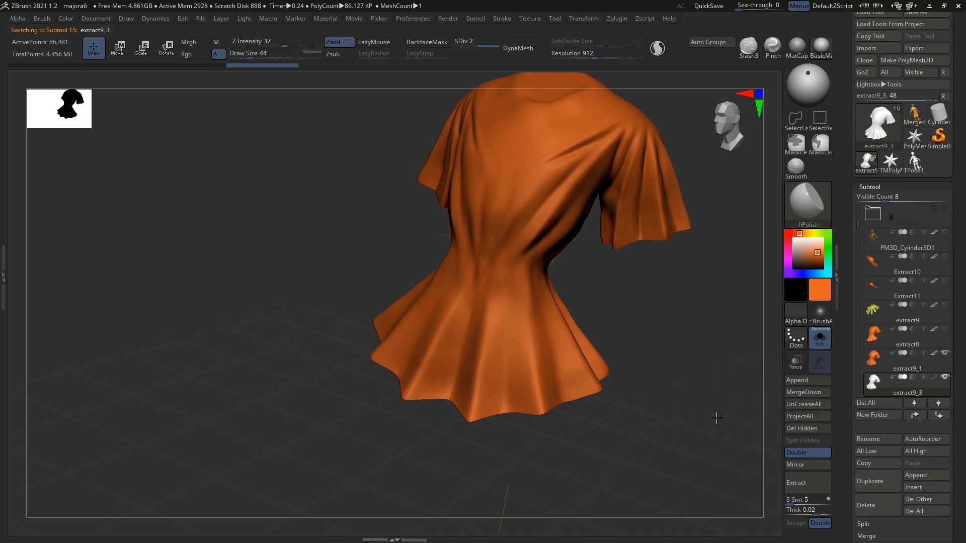
pyautogui.hotkey('ctrl', 'd')
pyautogui.moveTo(722, 418); pyautogui.dragTo(676, 403)
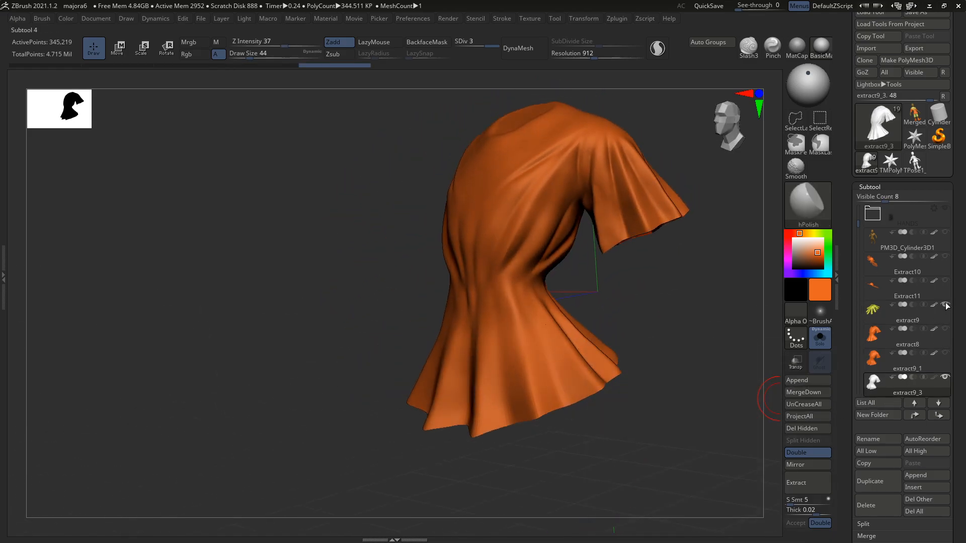
# Show the collar, the body and the Extract10 hair together with the remeshed tunic, leaving Extract11 and the older tunics hidden
pyautogui.click(945, 284)
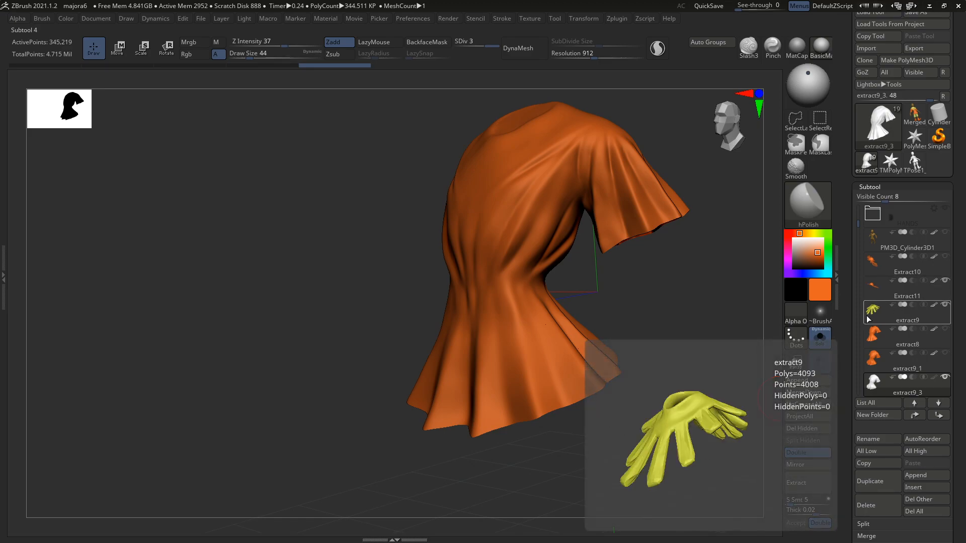
pyautogui.keyDown('alt'); pyautogui.moveTo(696, 349); pyautogui.dragTo(653, 403); pyautogui.keyUp('alt')
pyautogui.click(656, 365)
pyautogui.moveTo(655, 365); pyautogui.dragTo(657, 319)
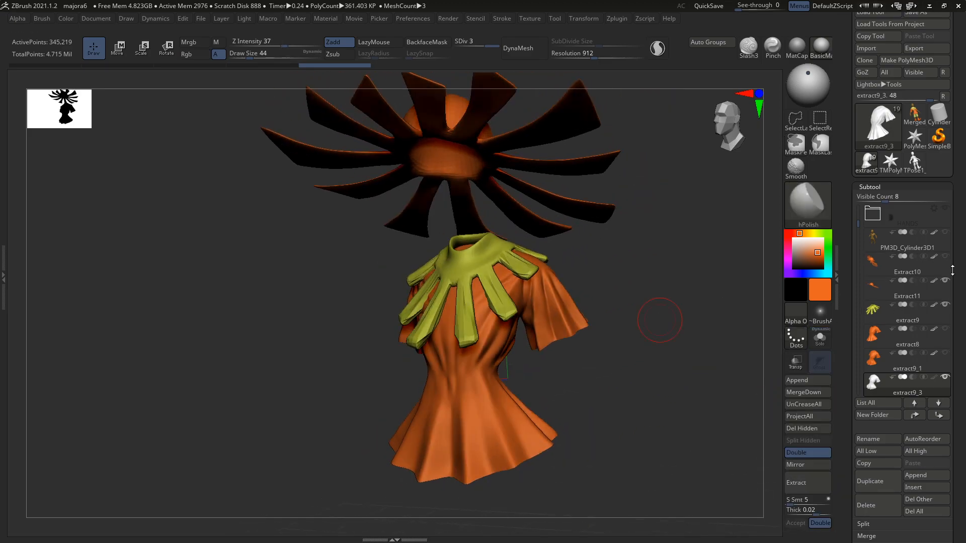
pyautogui.click(945, 281)
pyautogui.click(945, 256)
pyautogui.click(945, 232)
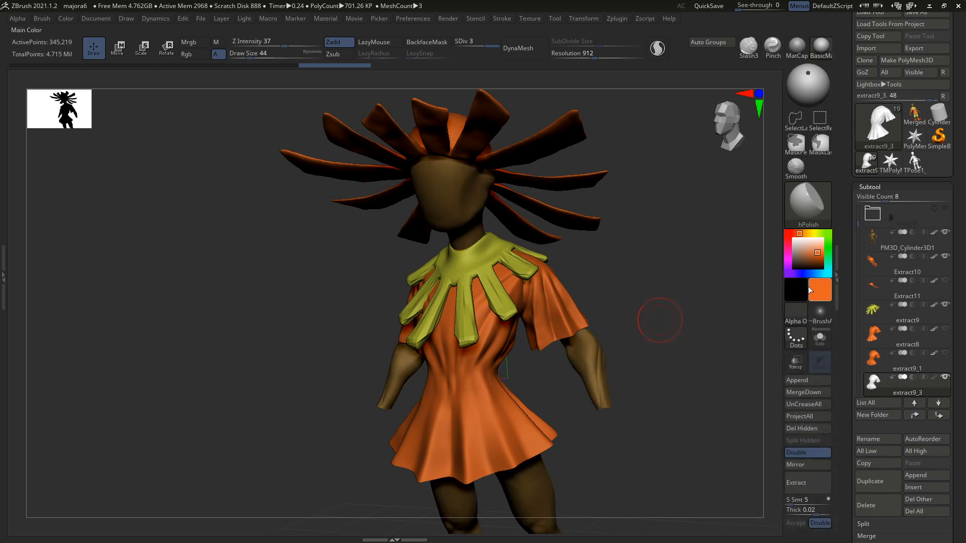
pyautogui.moveTo(622, 372); pyautogui.dragTo(628, 332)
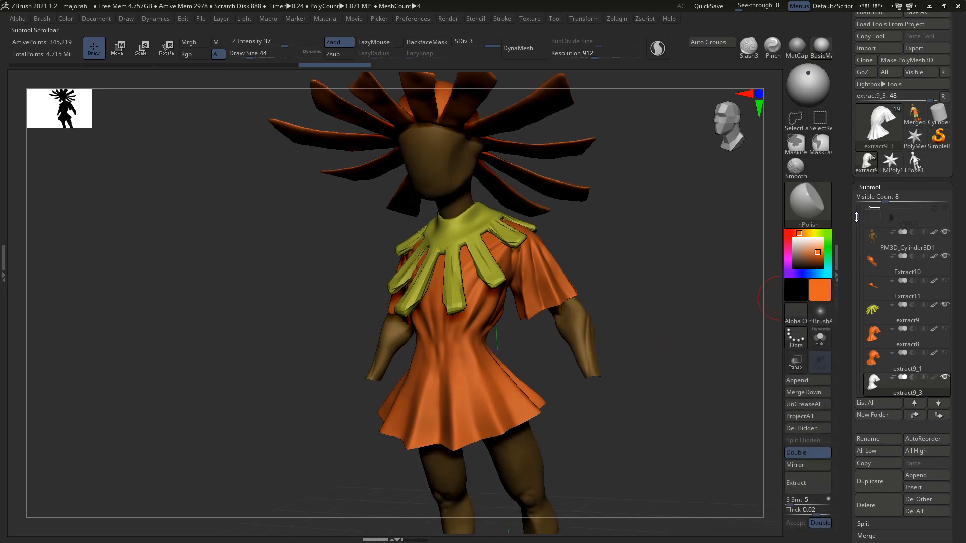
# Show the mask subtools in the first subtool folder: Extract15, PM3D_Sphere3D1, Extract16, Extract18 and PM3D_Cone3D1
pyautogui.moveTo(858, 213); pyautogui.dragTo(858, 207)
pyautogui.click(873, 215)
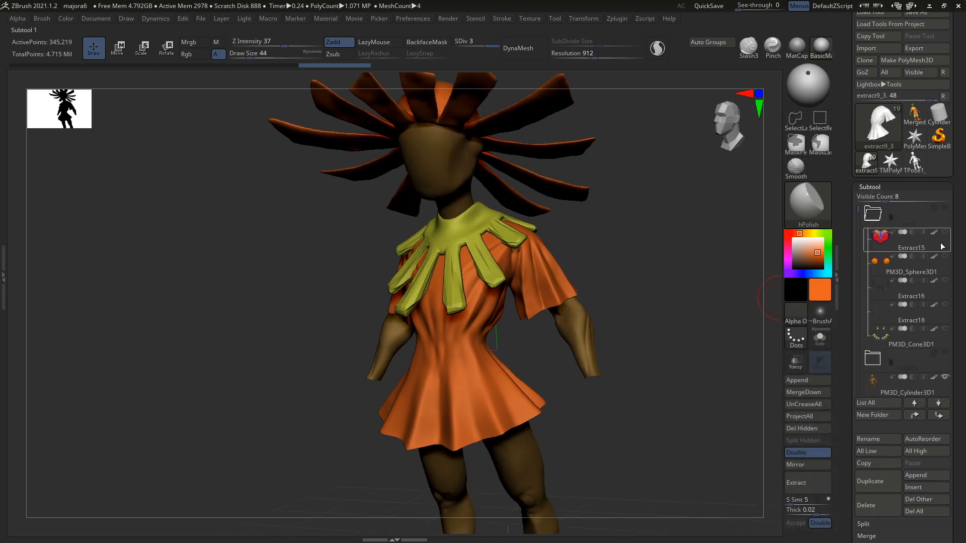
pyautogui.click(945, 232)
pyautogui.click(945, 256)
pyautogui.click(945, 280)
pyautogui.click(945, 304)
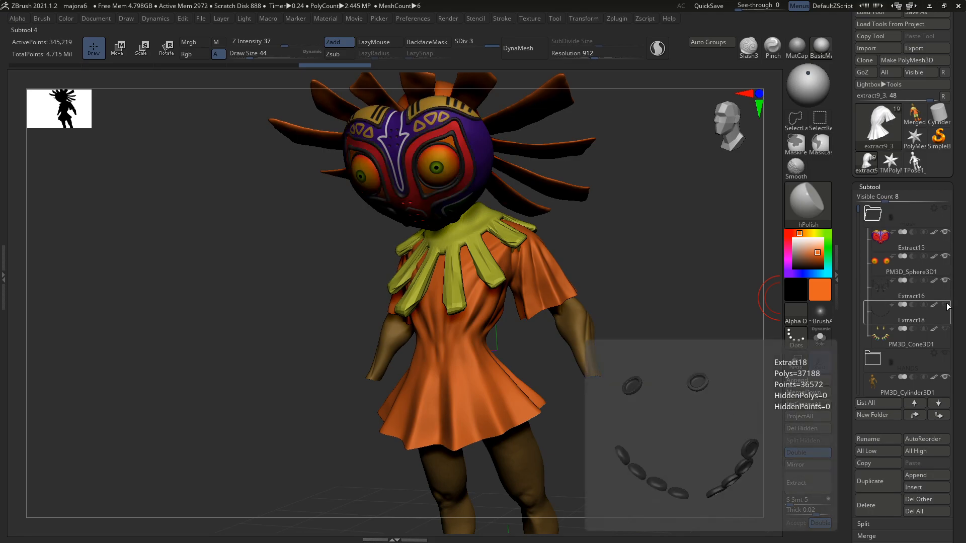
pyautogui.click(946, 328)
pyautogui.click(872, 218)
# Show the hands and forearm guards in the second subtool folder, with Extract18_01 hidden, and collapse the folder
pyautogui.click(875, 239)
pyautogui.click(945, 257)
pyautogui.click(947, 297)
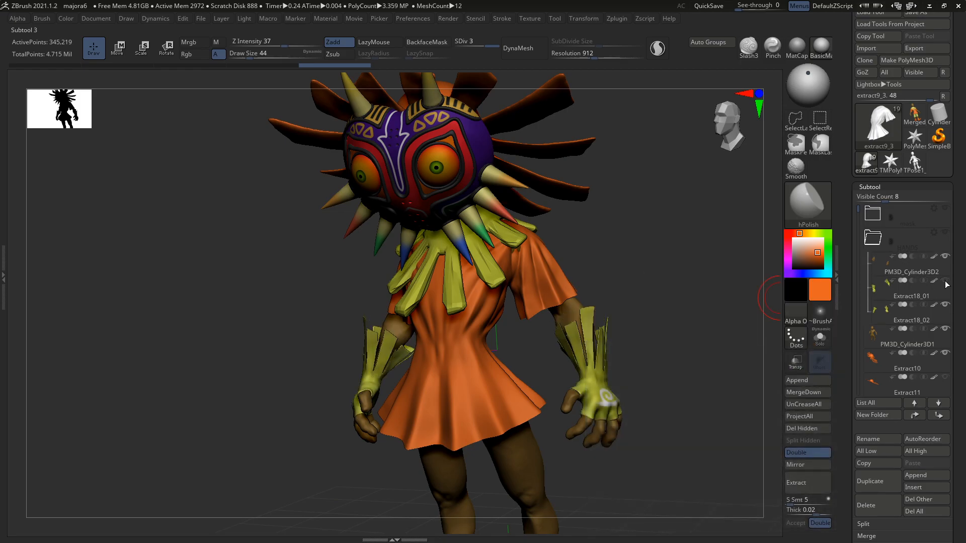
pyautogui.click(905, 249)
pyautogui.scroll(-3, 868, 240)
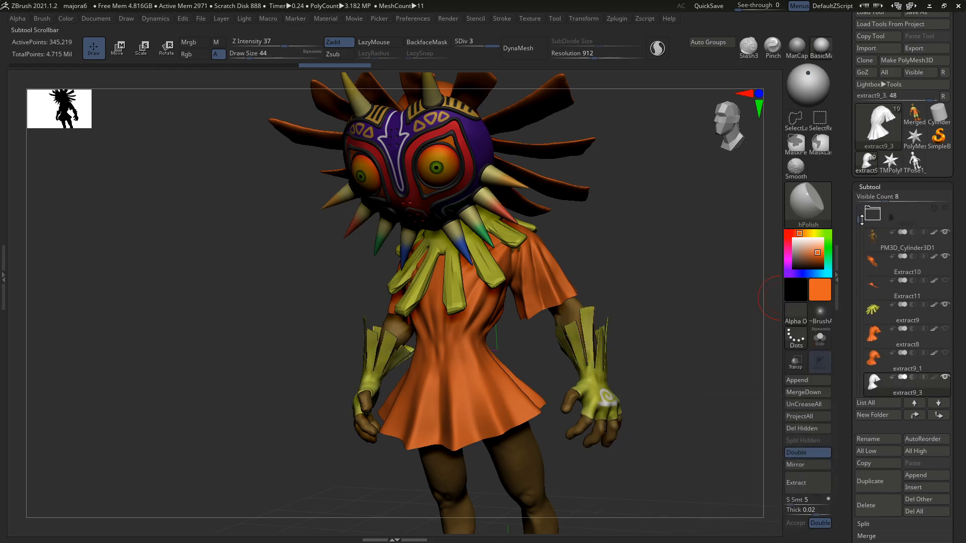